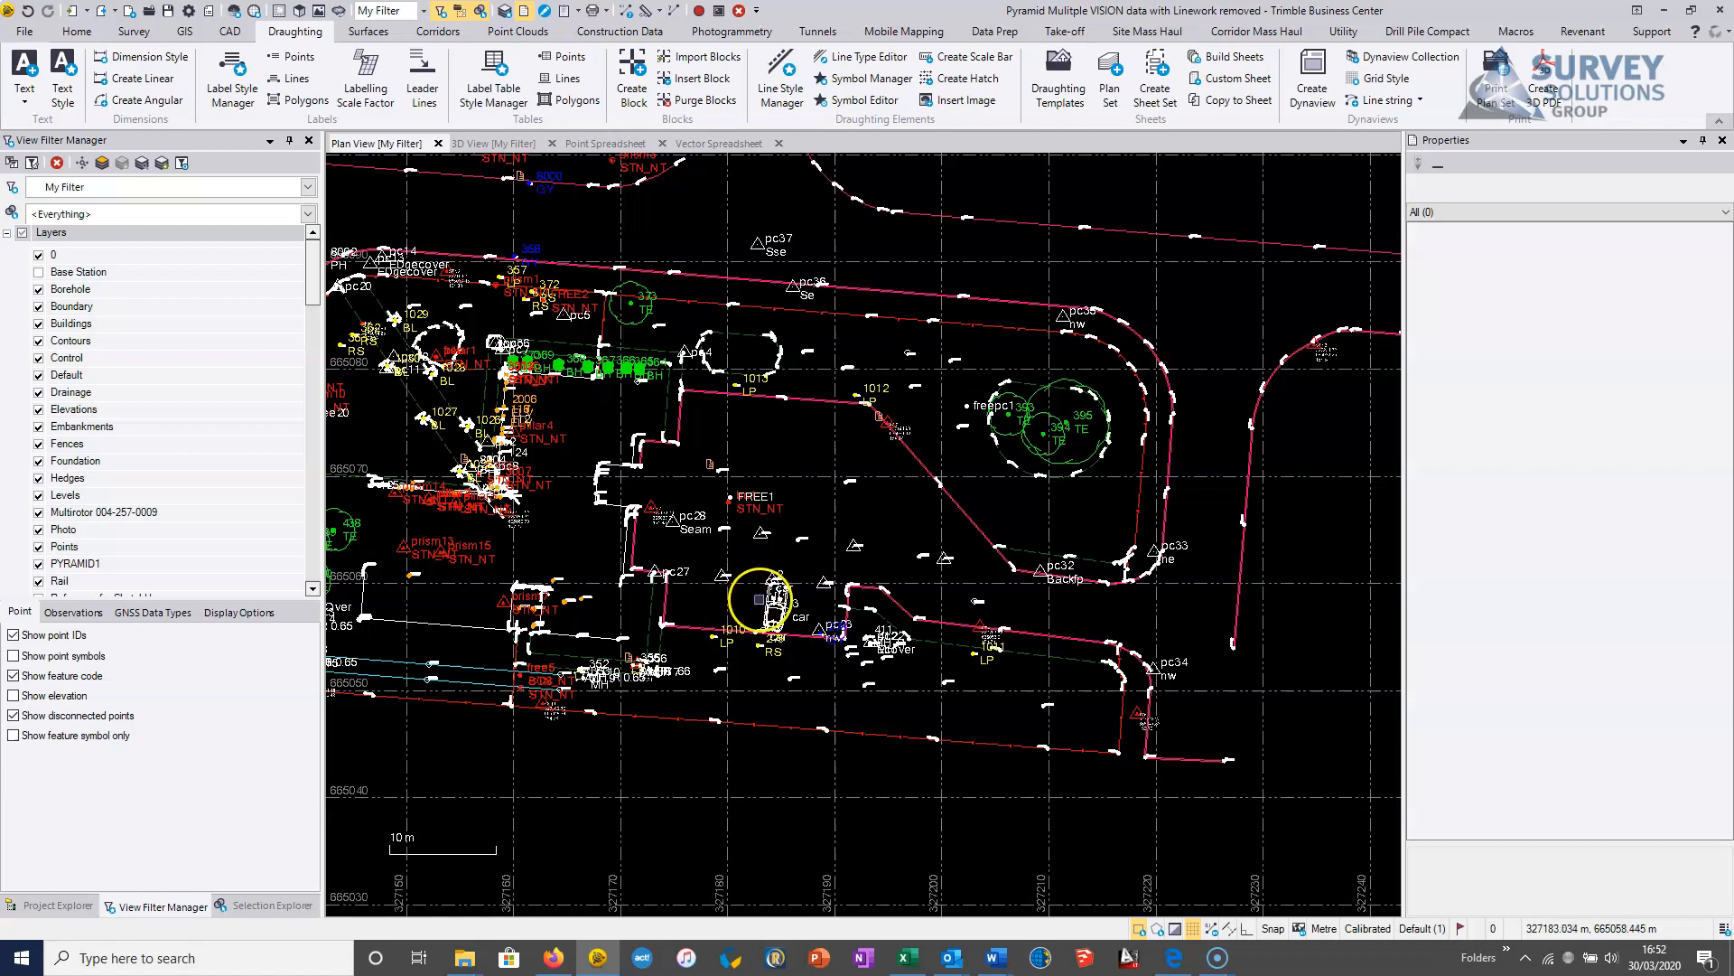
Step: Examine the surveyed linework and feature points across the site in the plan view
middle_click_drag(720, 506, 805, 538)
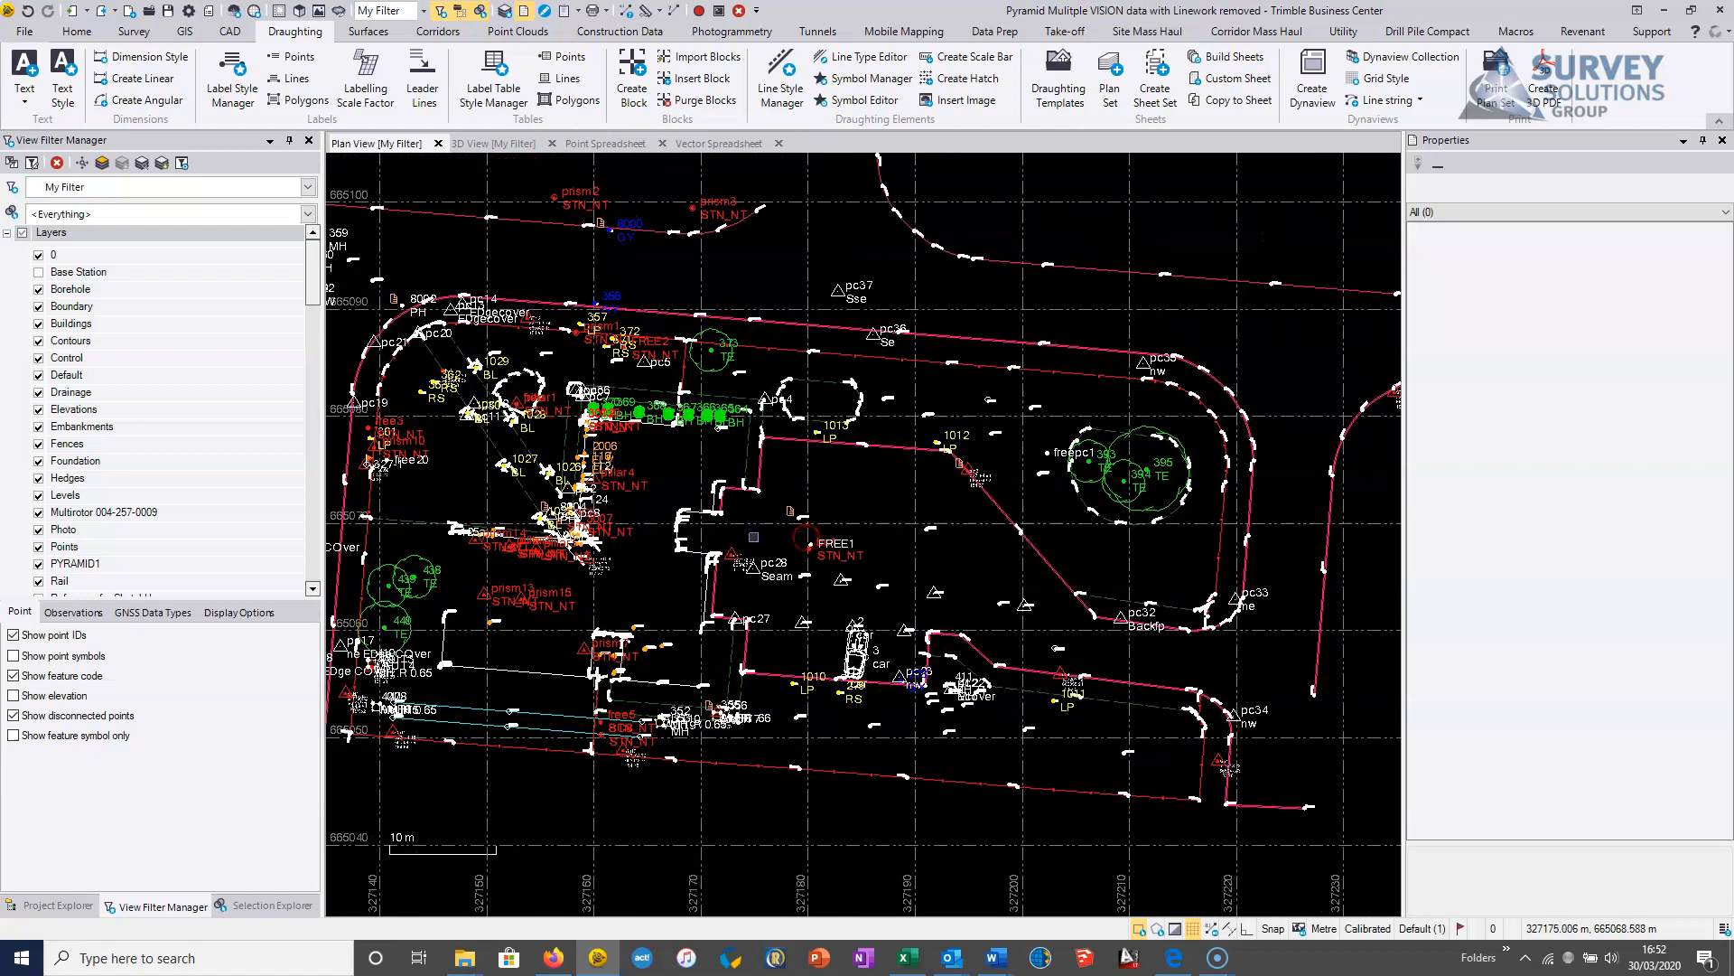
scroll(754, 537, "down", 2)
middle_click_drag(696, 562, 763, 572)
middle_click_drag(535, 448, 587, 458)
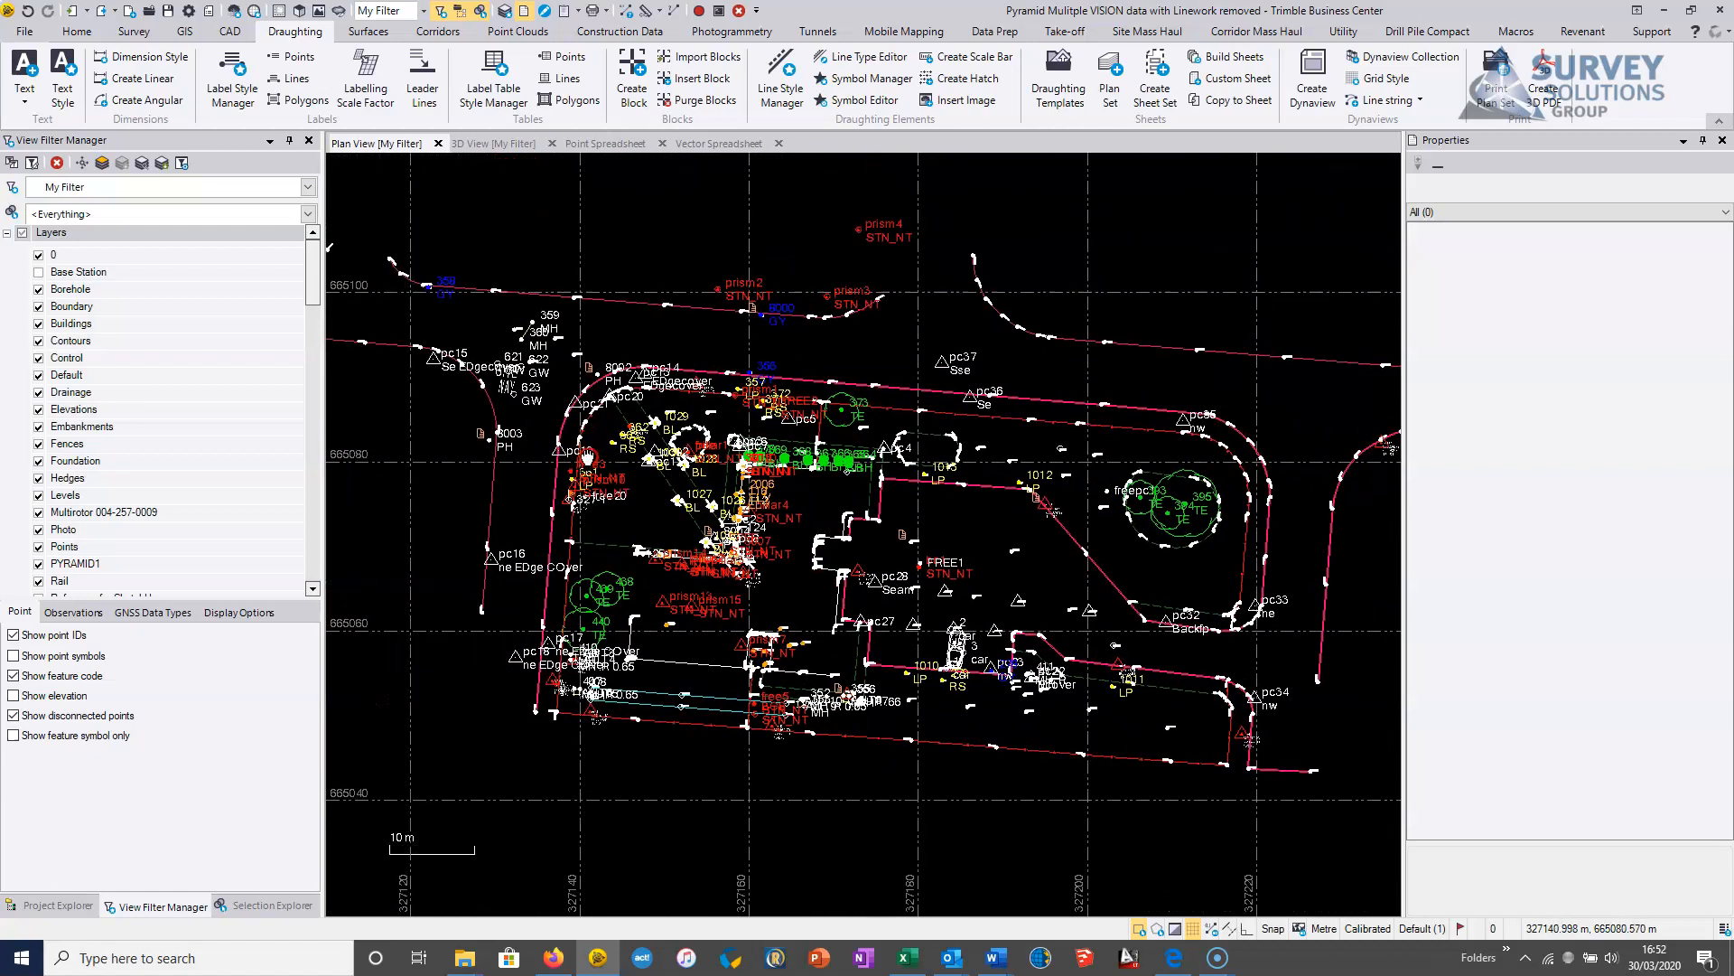
middle_click_drag(882, 543, 781, 488)
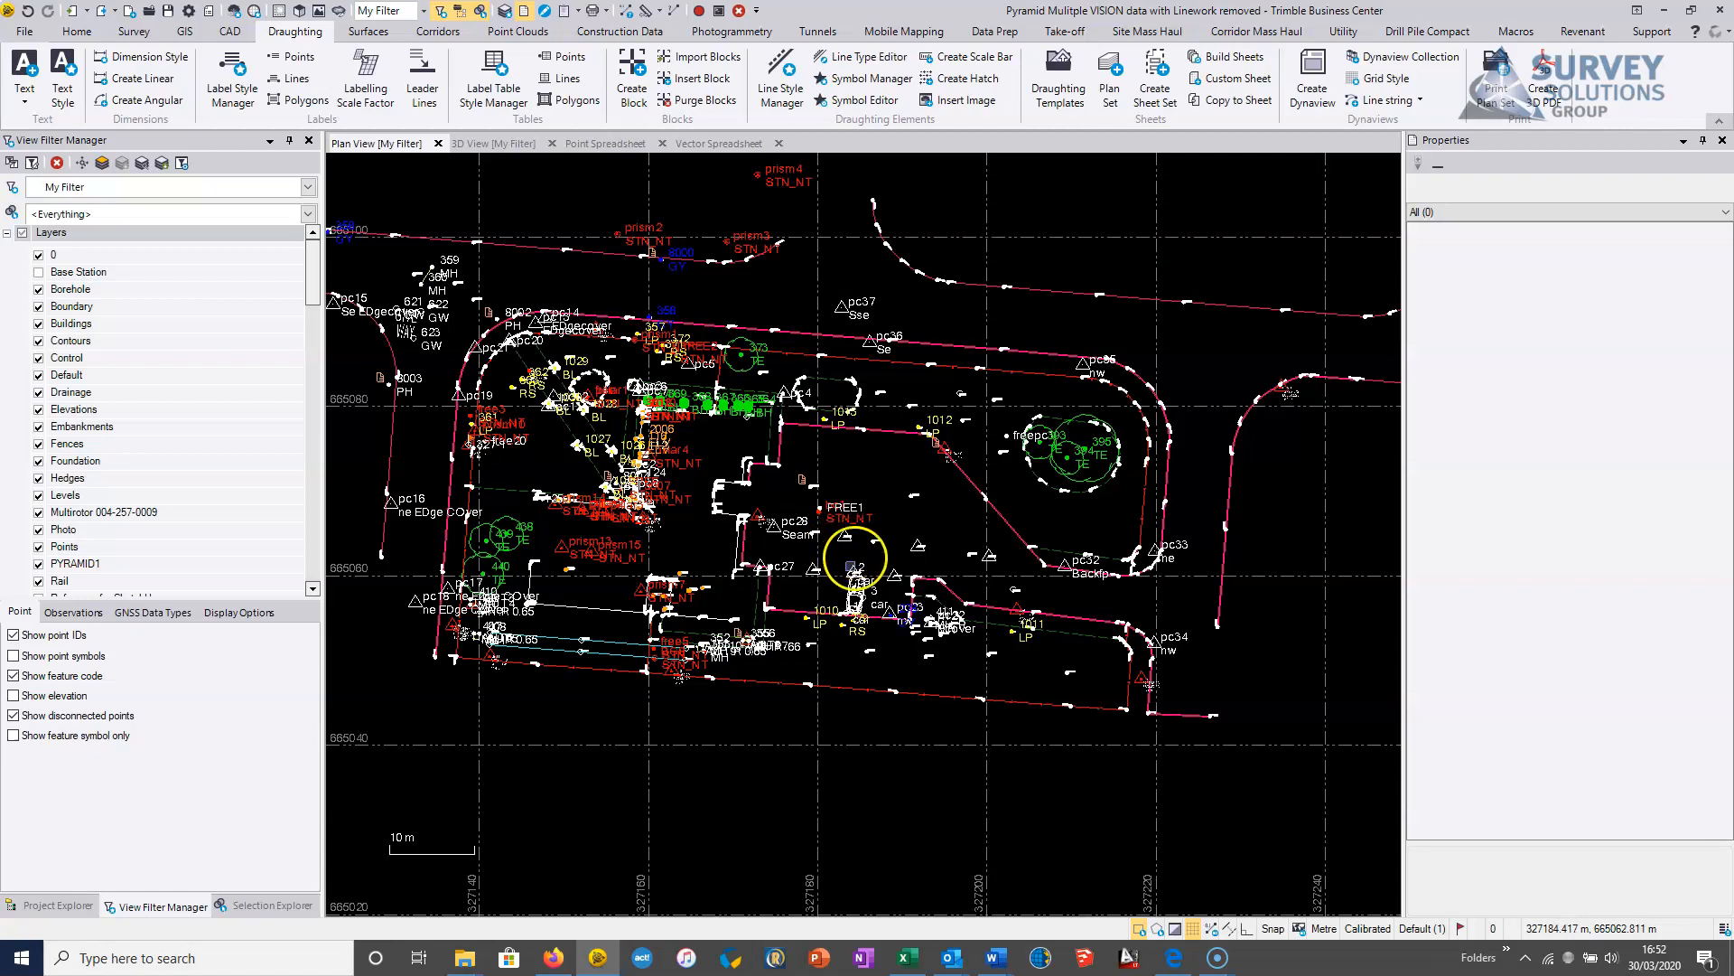
scroll(907, 596, "down", 3)
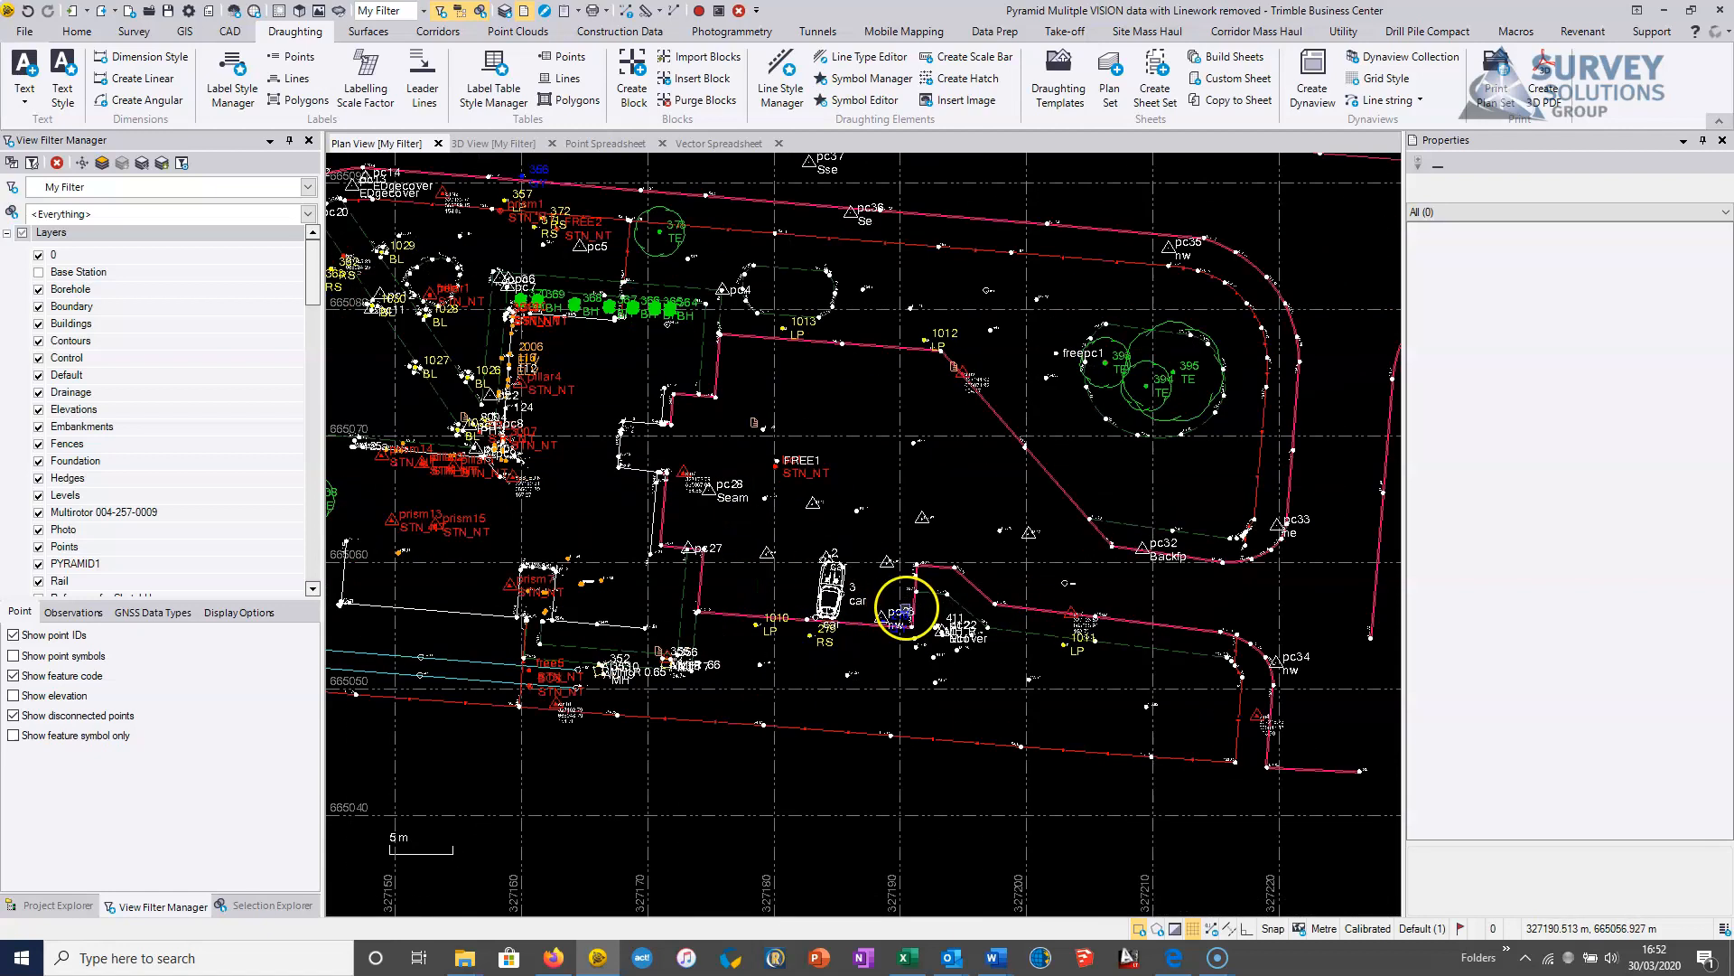
middle_click_drag(790, 594, 886, 584)
scroll(886, 584, "up", 3)
middle_click_drag(1028, 616, 865, 540)
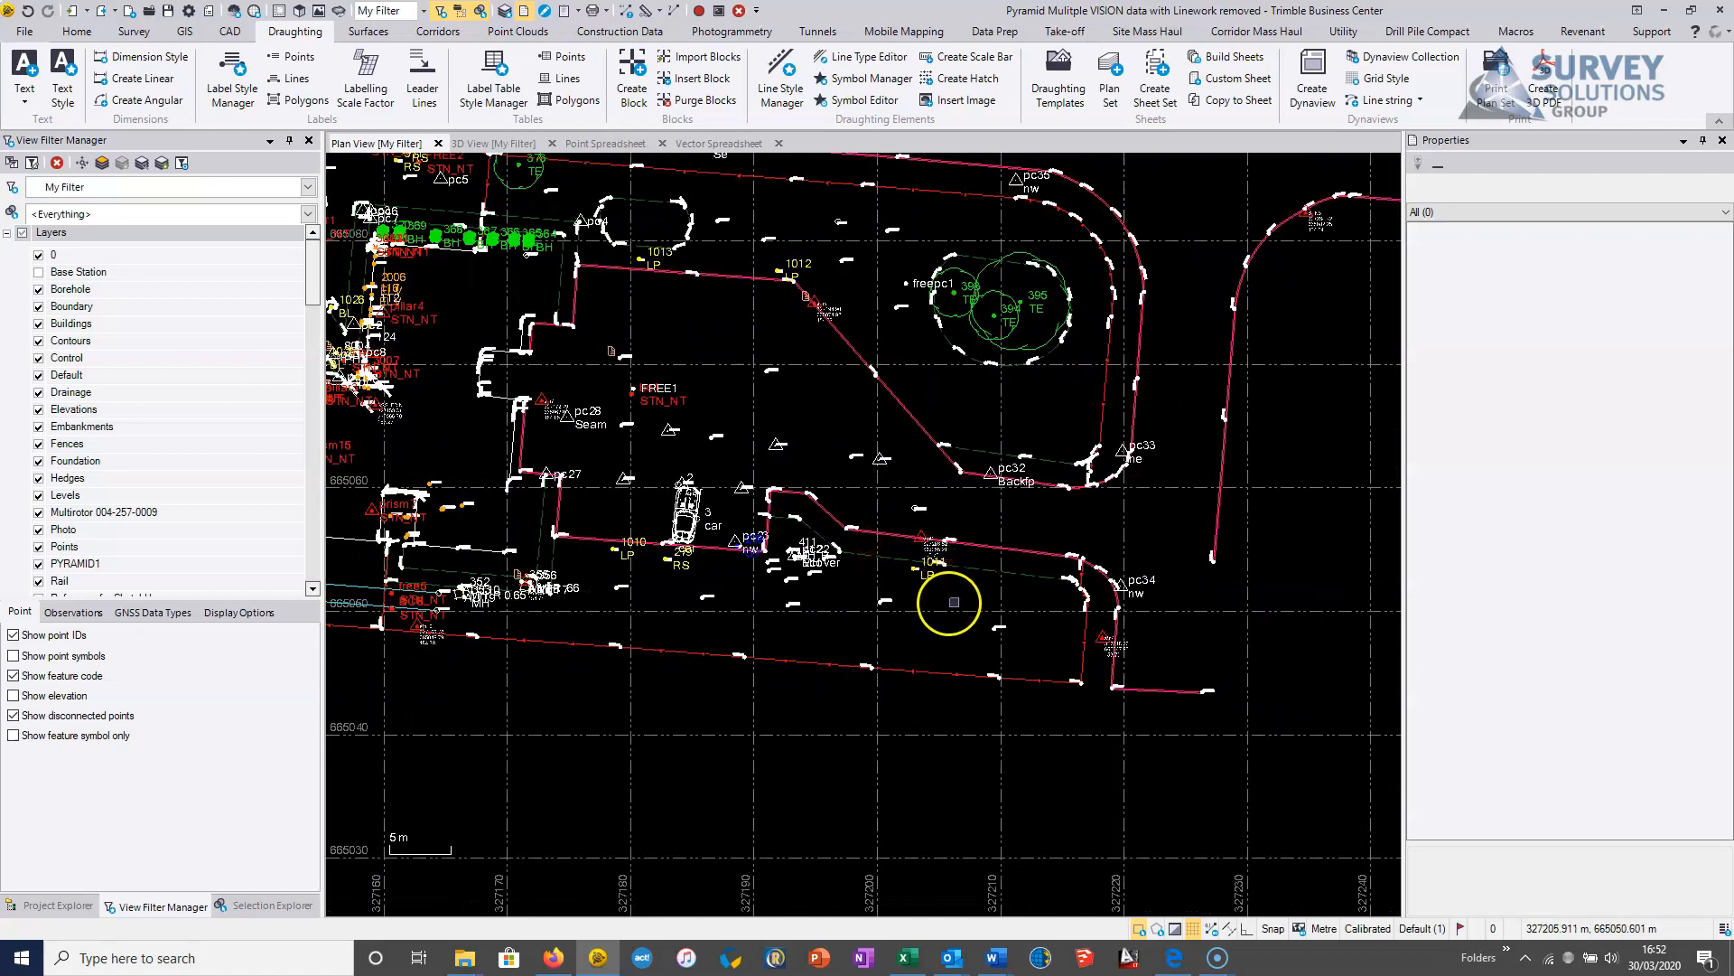
middle_click_drag(1014, 565, 861, 519)
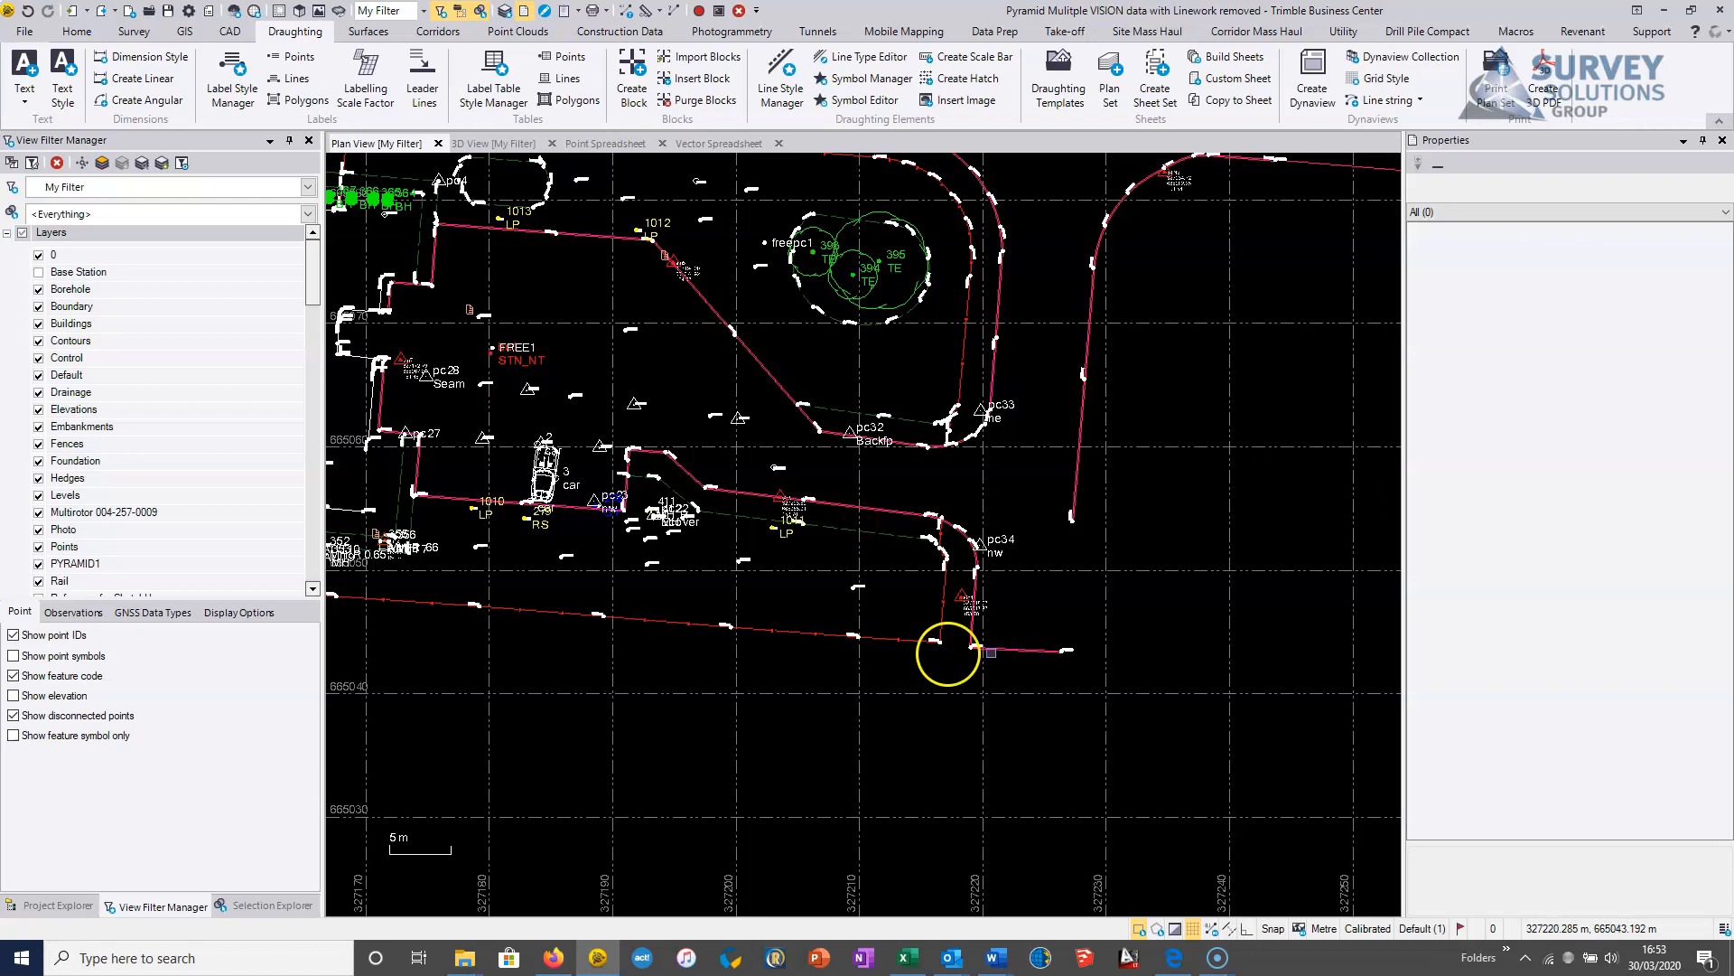
Step: Examine the kerb lines around station stn4 and the open kerb end across the road from it
scroll(994, 650, "up", 4)
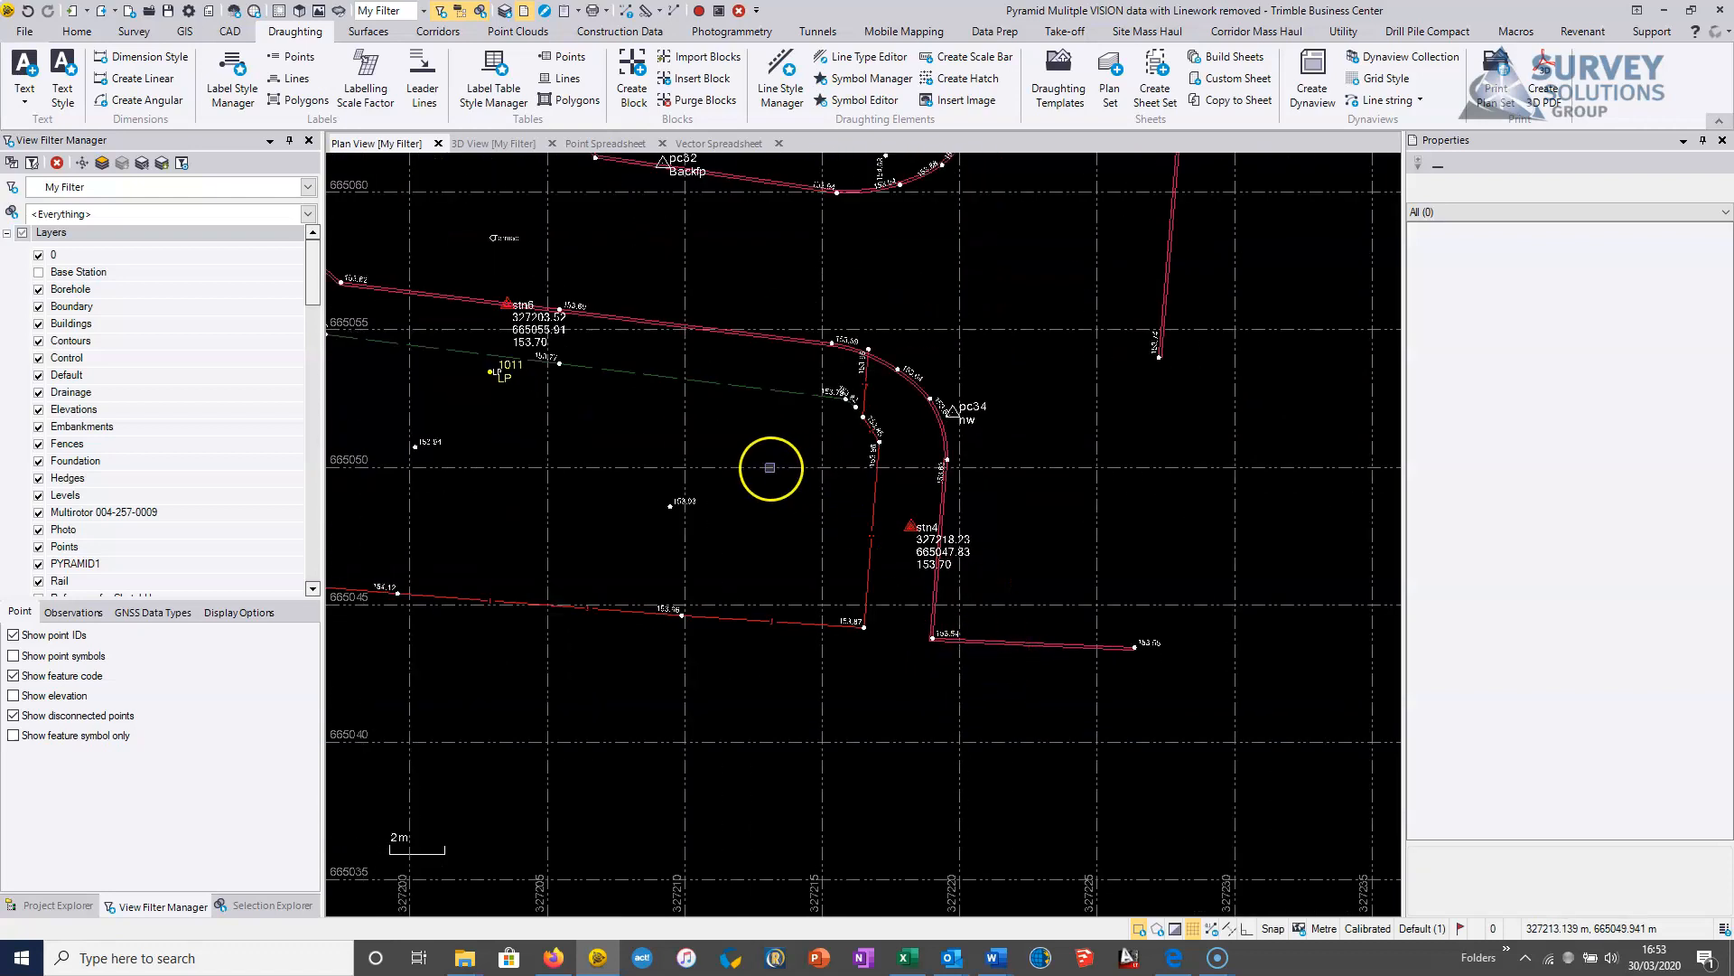
middle_click_drag(782, 448, 842, 554)
middle_click_drag(966, 671, 918, 497)
scroll(925, 514, "up", 3)
middle_click_drag(852, 406, 870, 523)
scroll(953, 476, "down", 2)
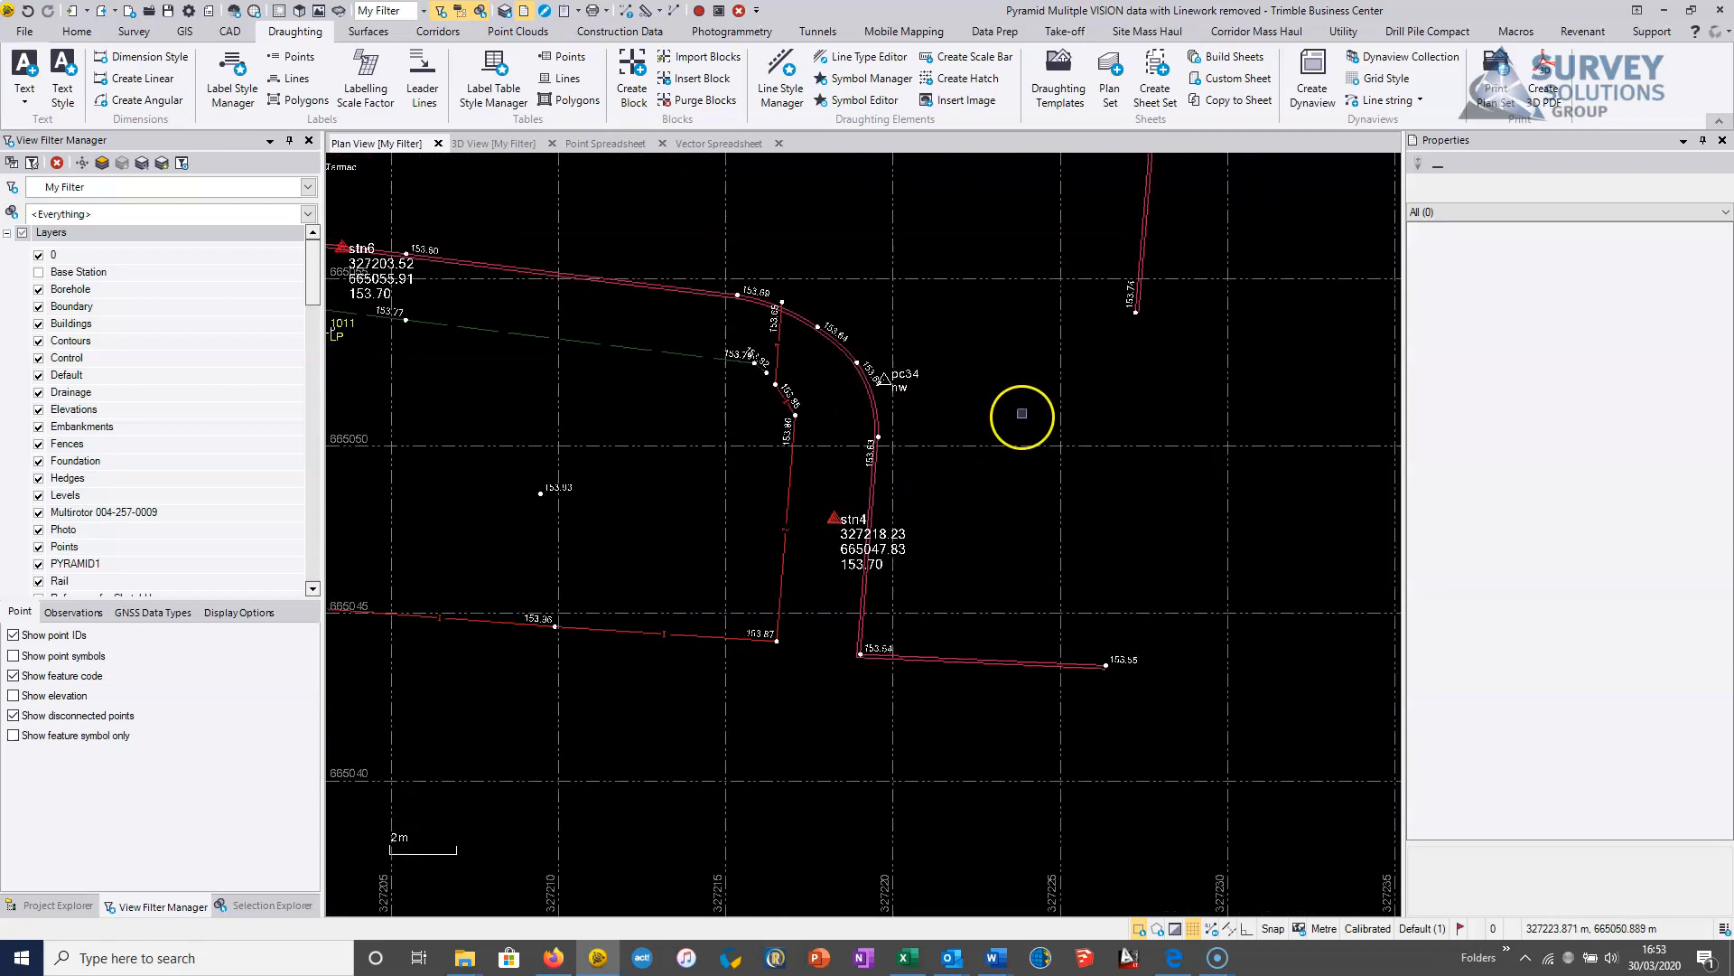
middle_click_drag(1006, 437, 966, 632)
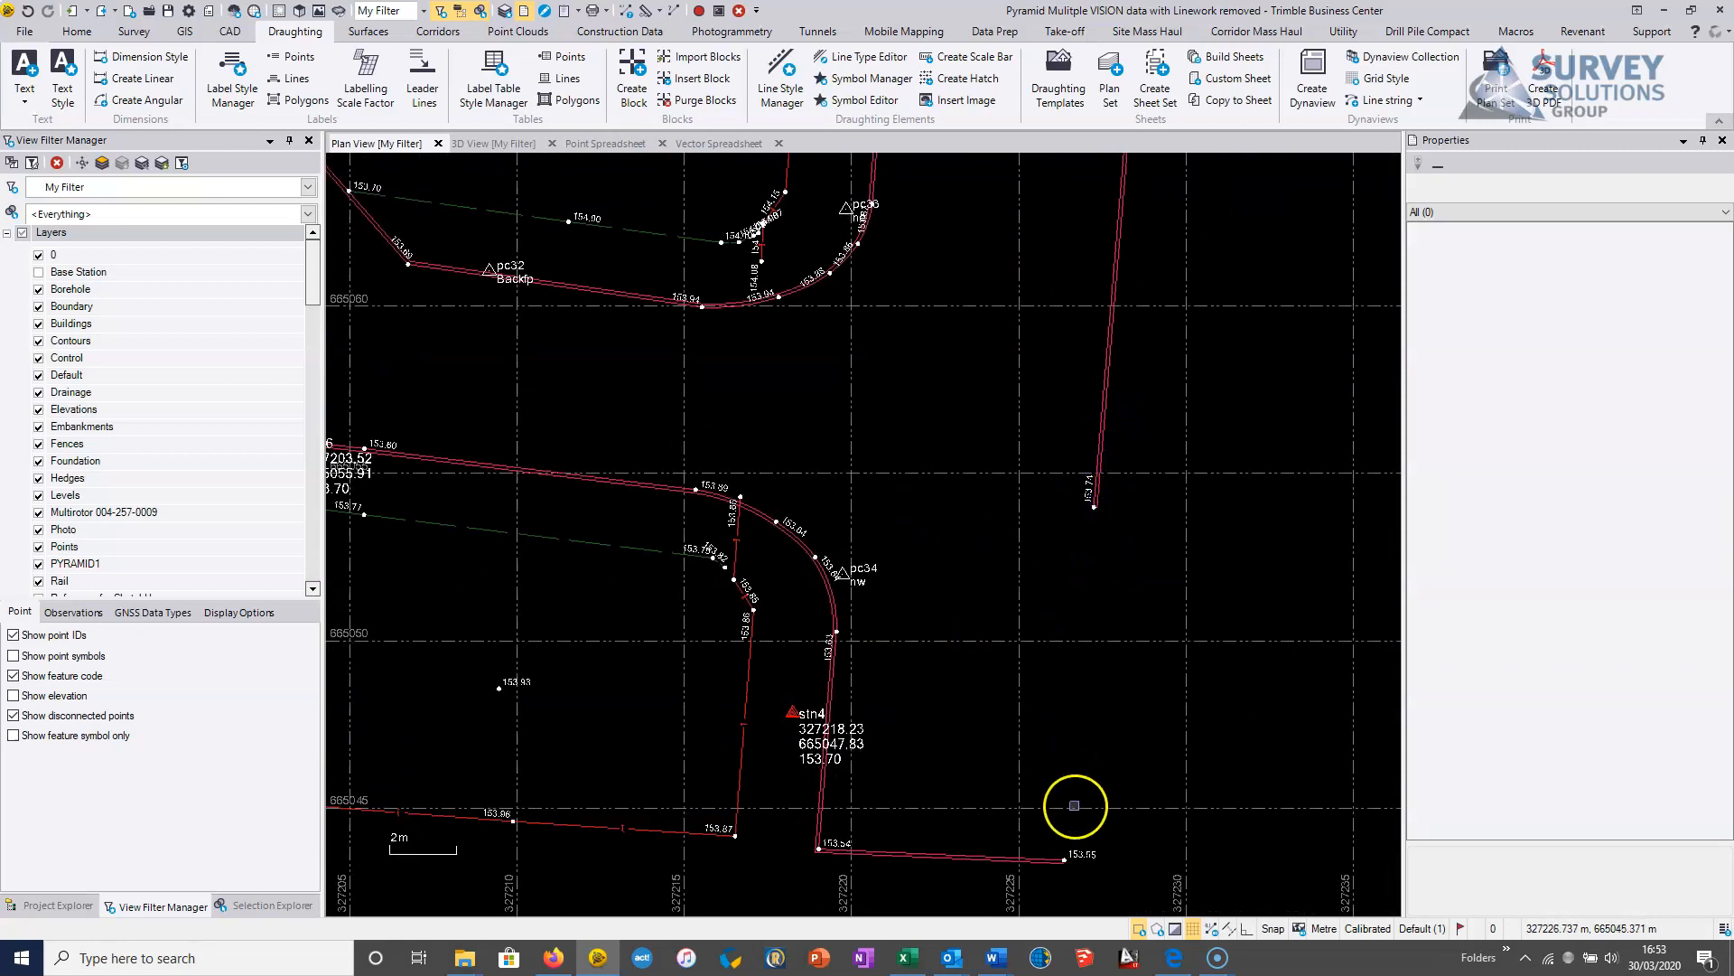
middle_click_drag(945, 735, 947, 550)
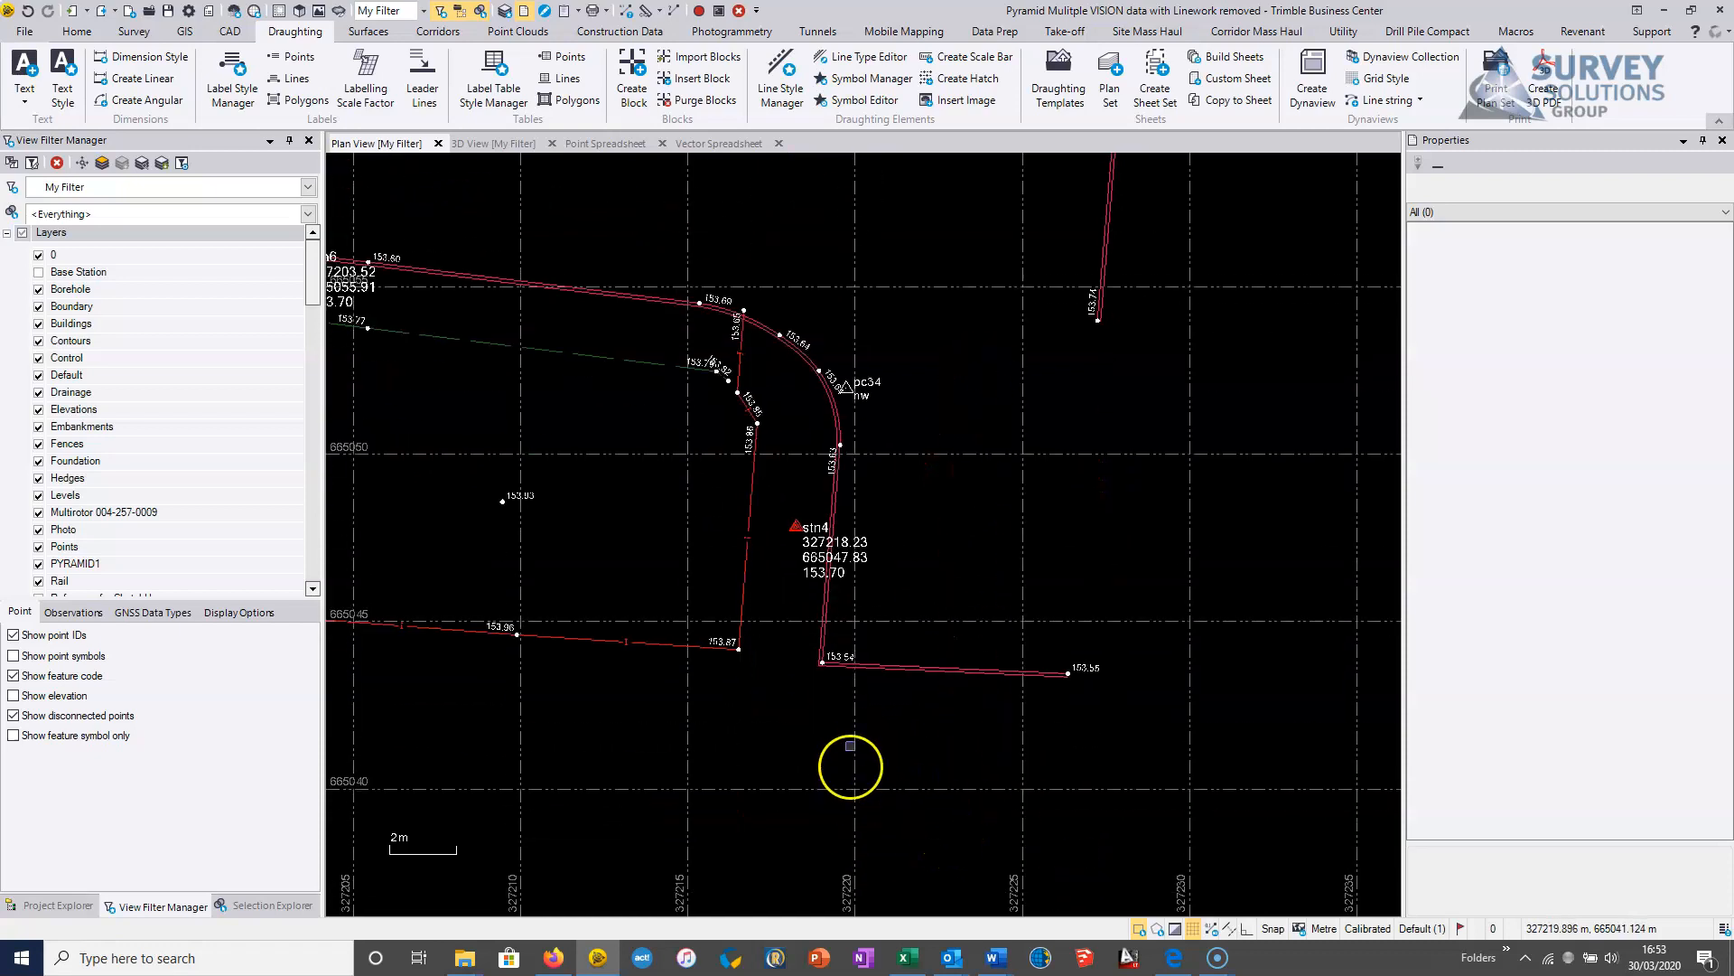
Step: Inspect the feature codes of kerb points 216, 217 and 218 near station stn4
left_click(824, 662)
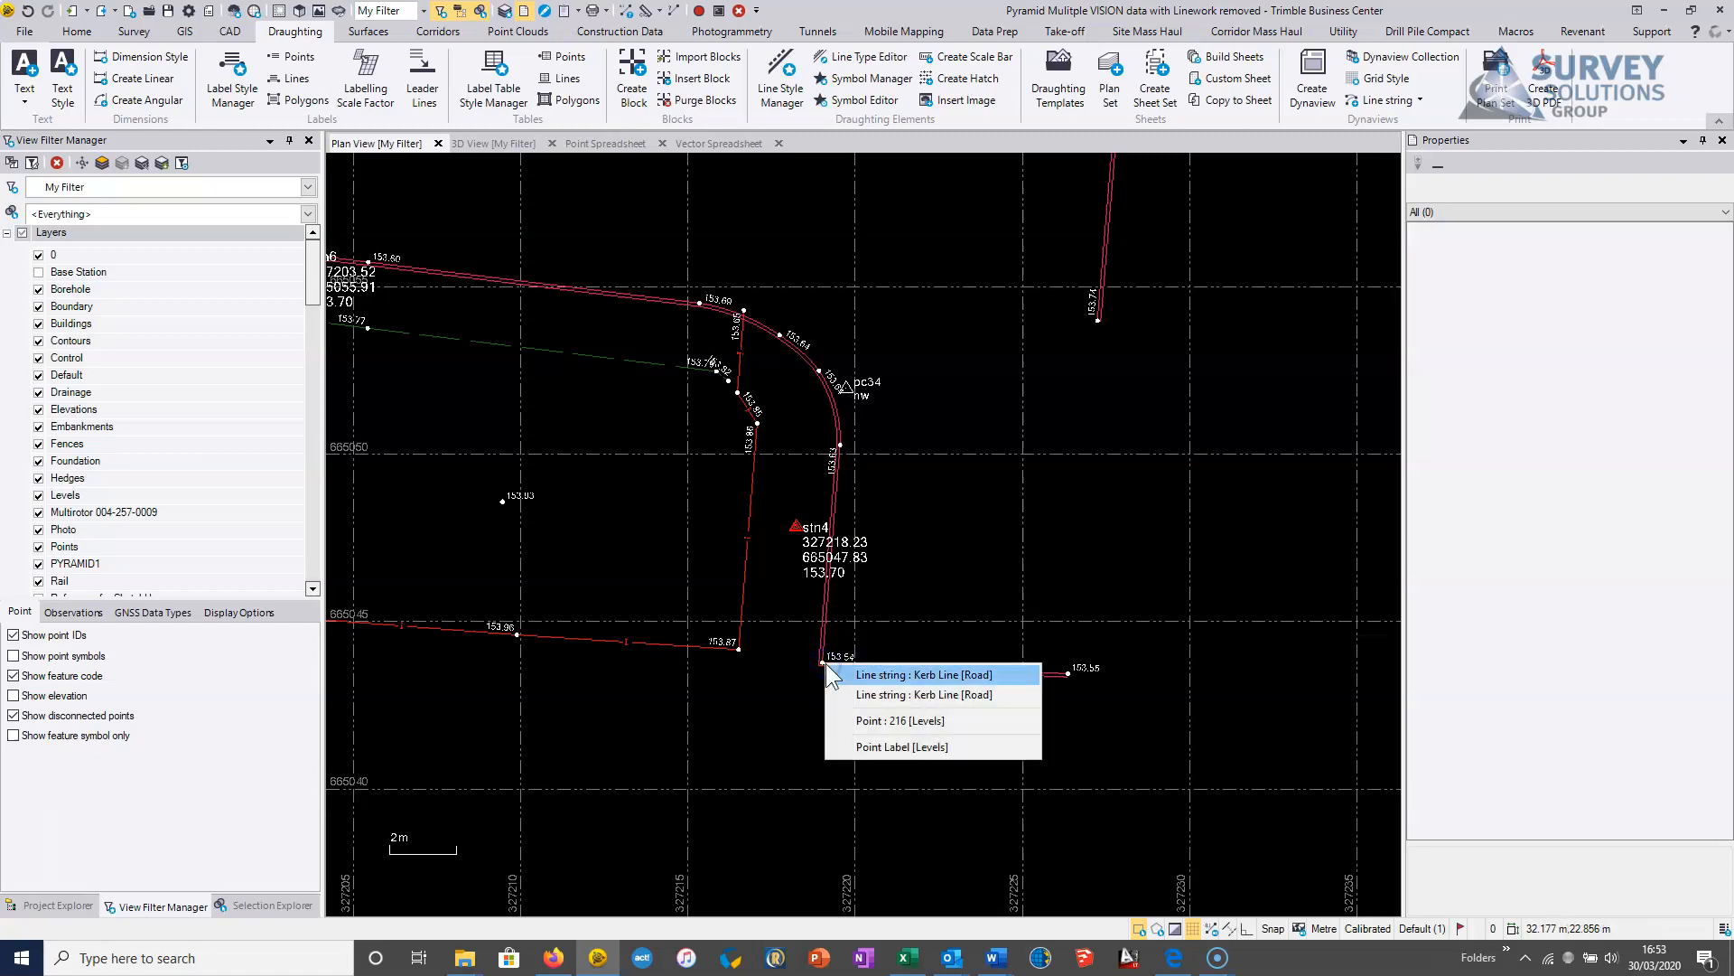
left_click(870, 717)
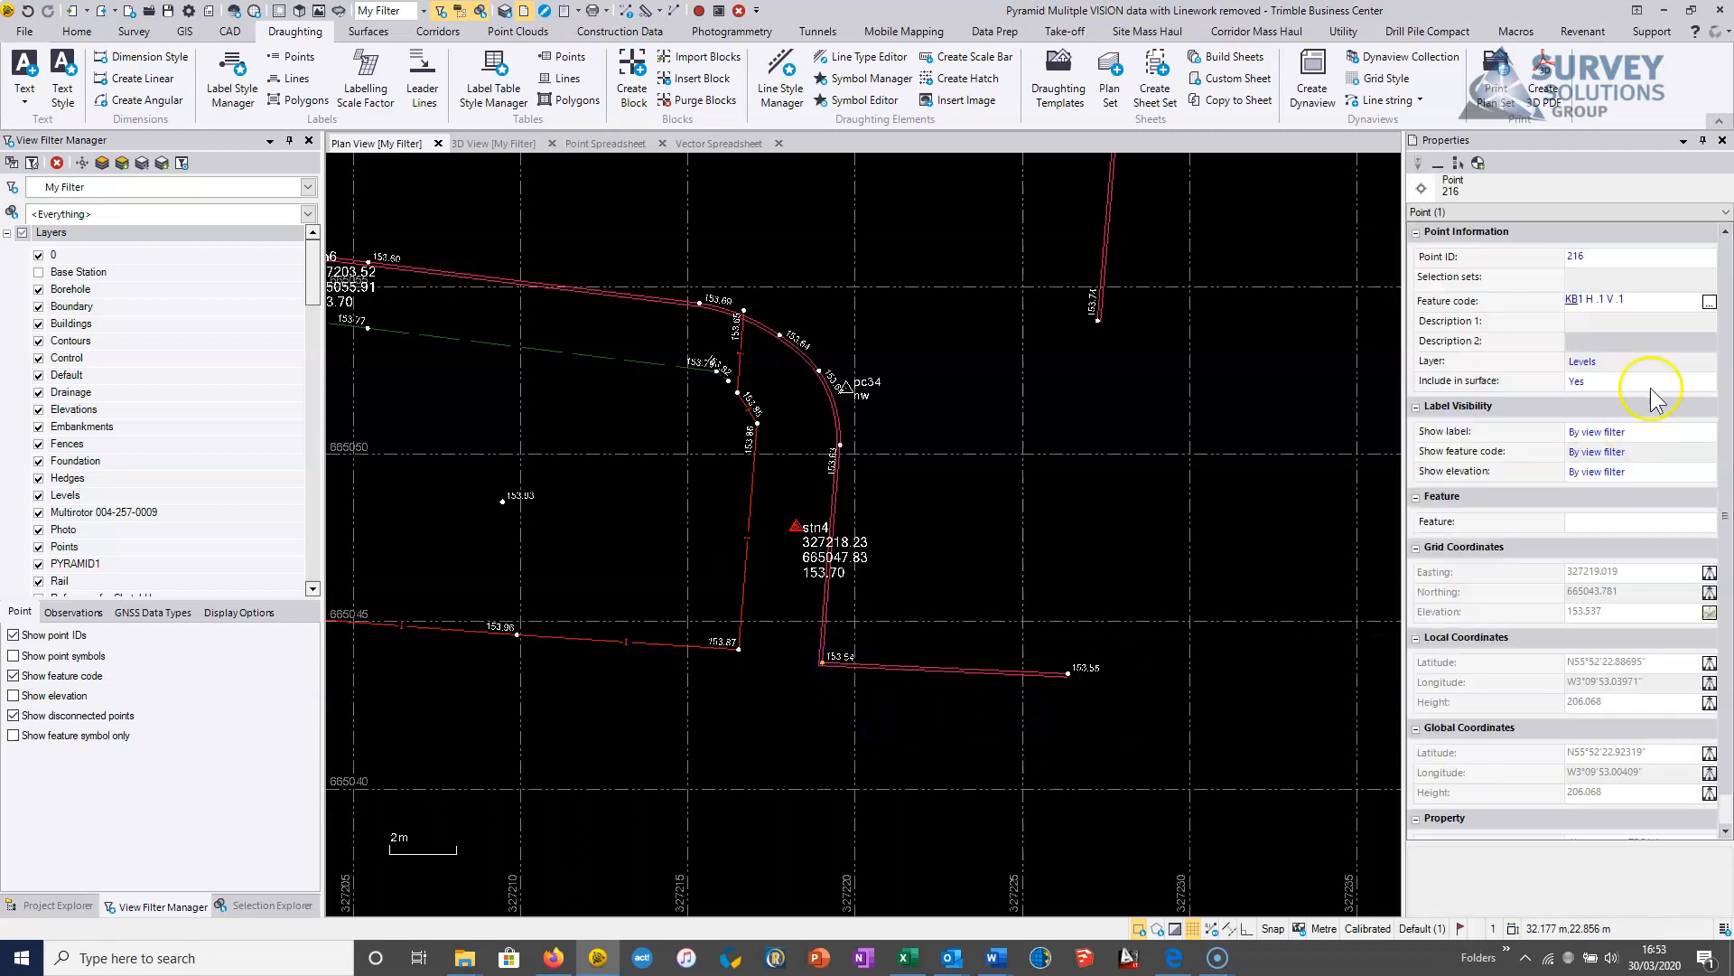
left_click(1574, 304)
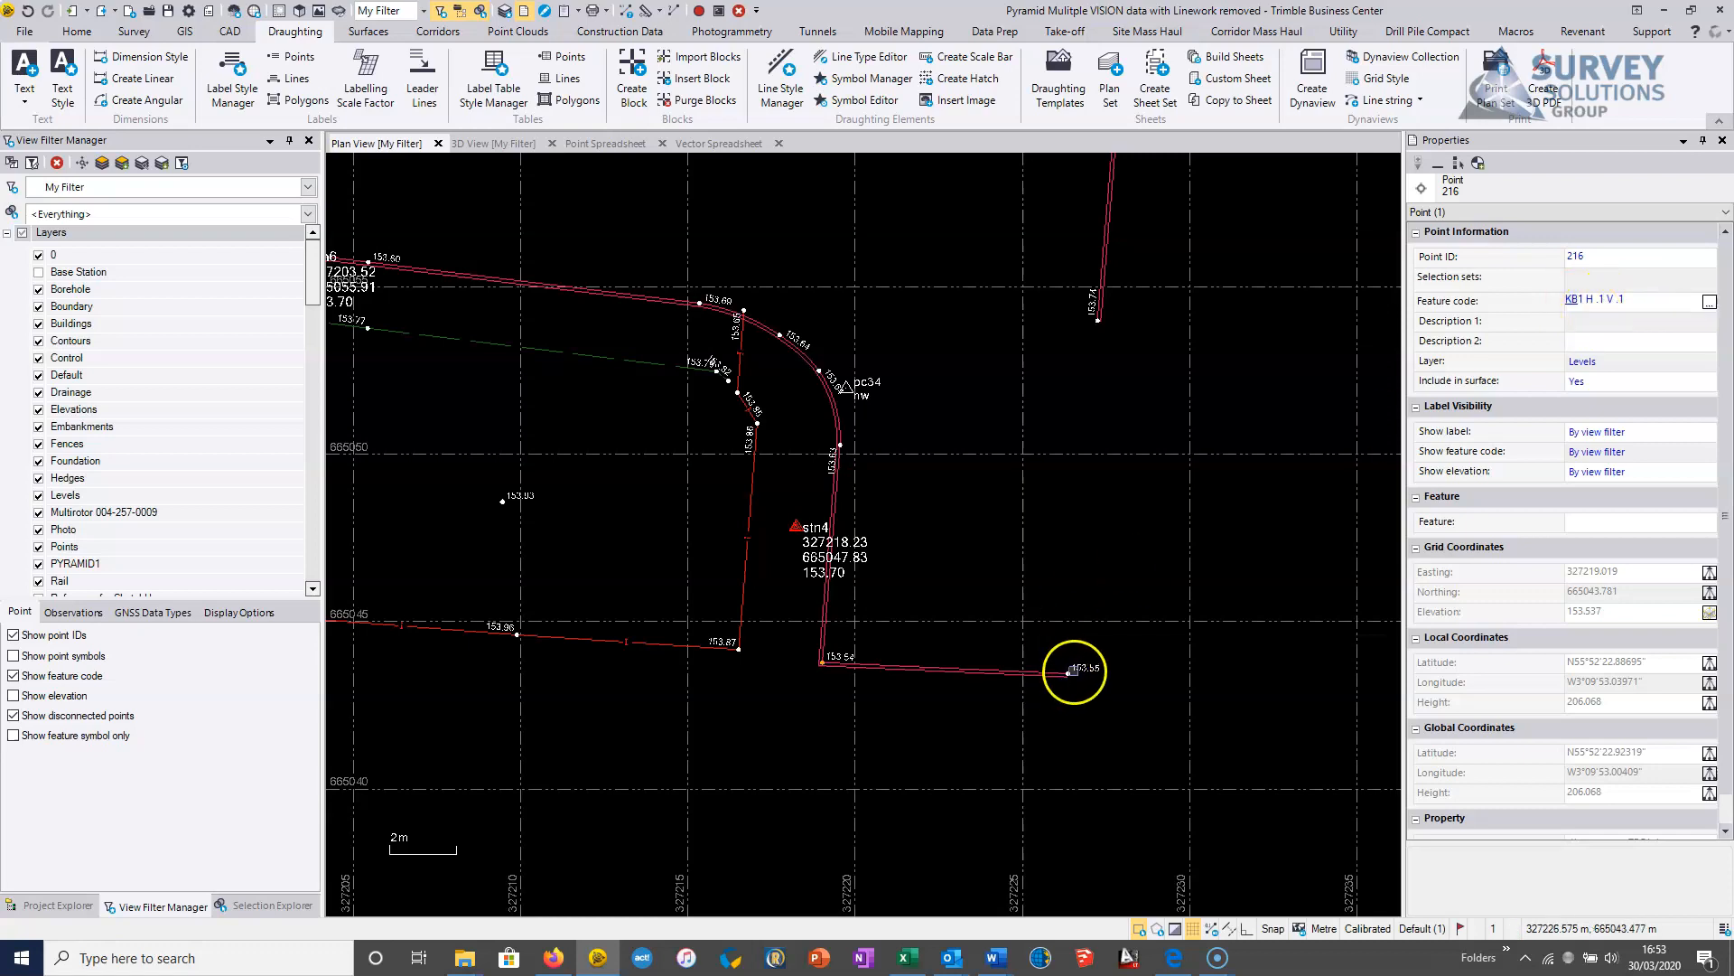
left_click(1068, 675)
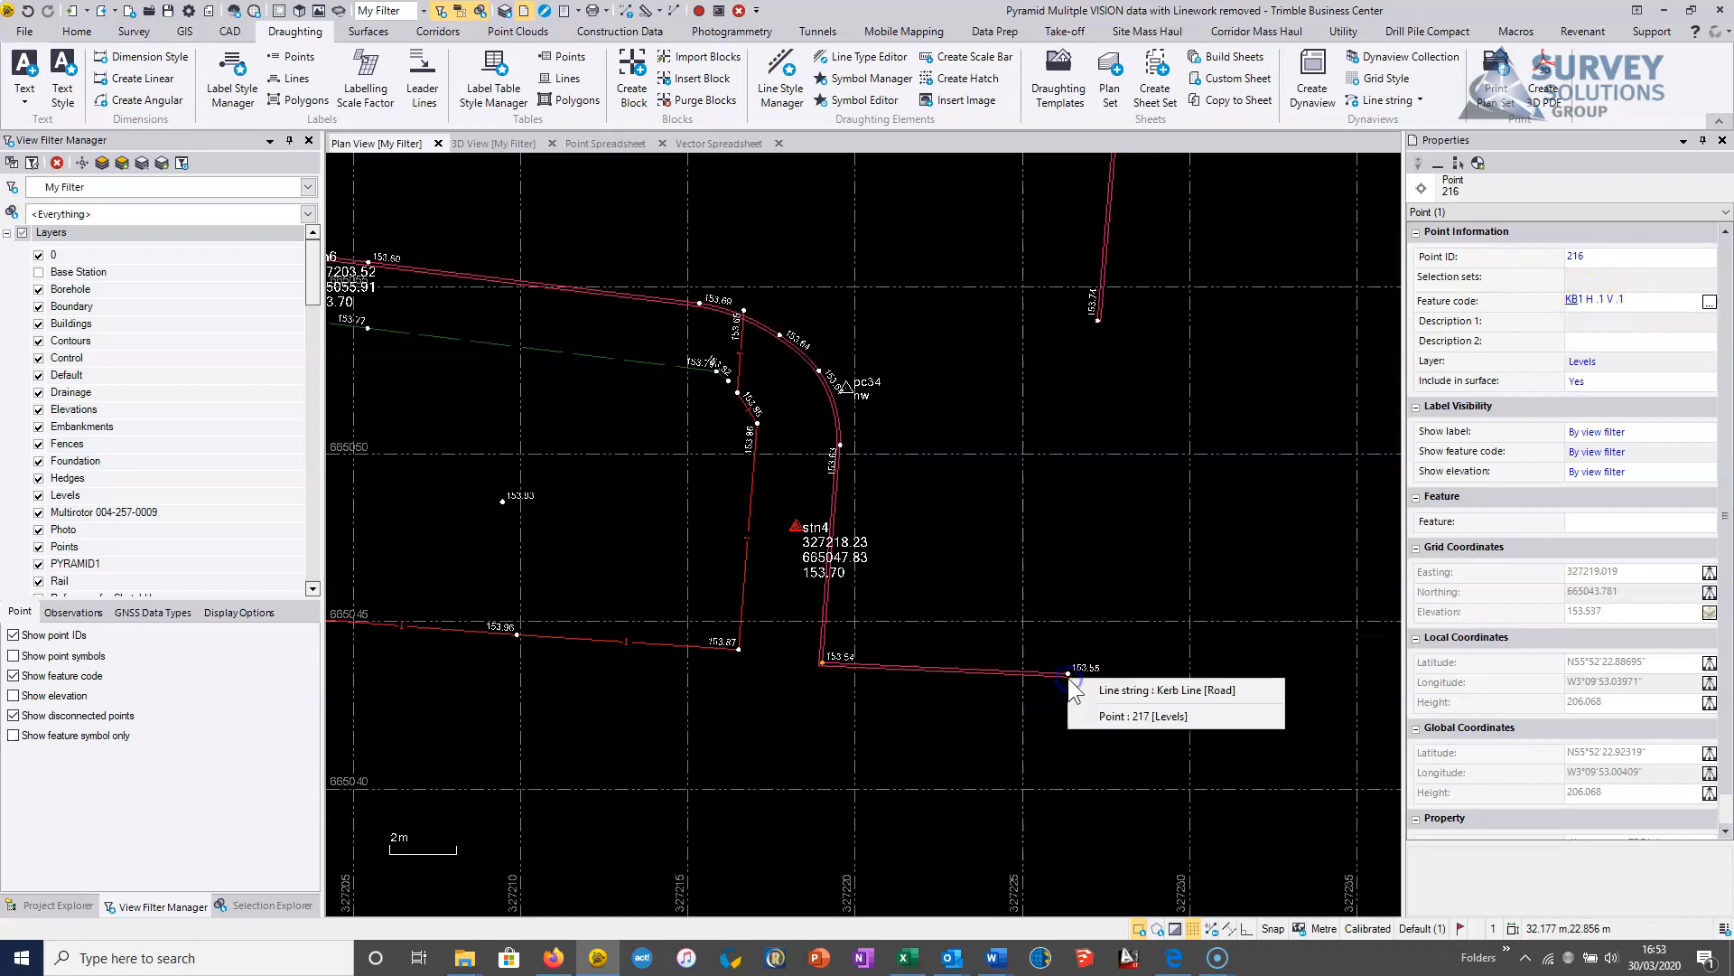
left_click(1107, 716)
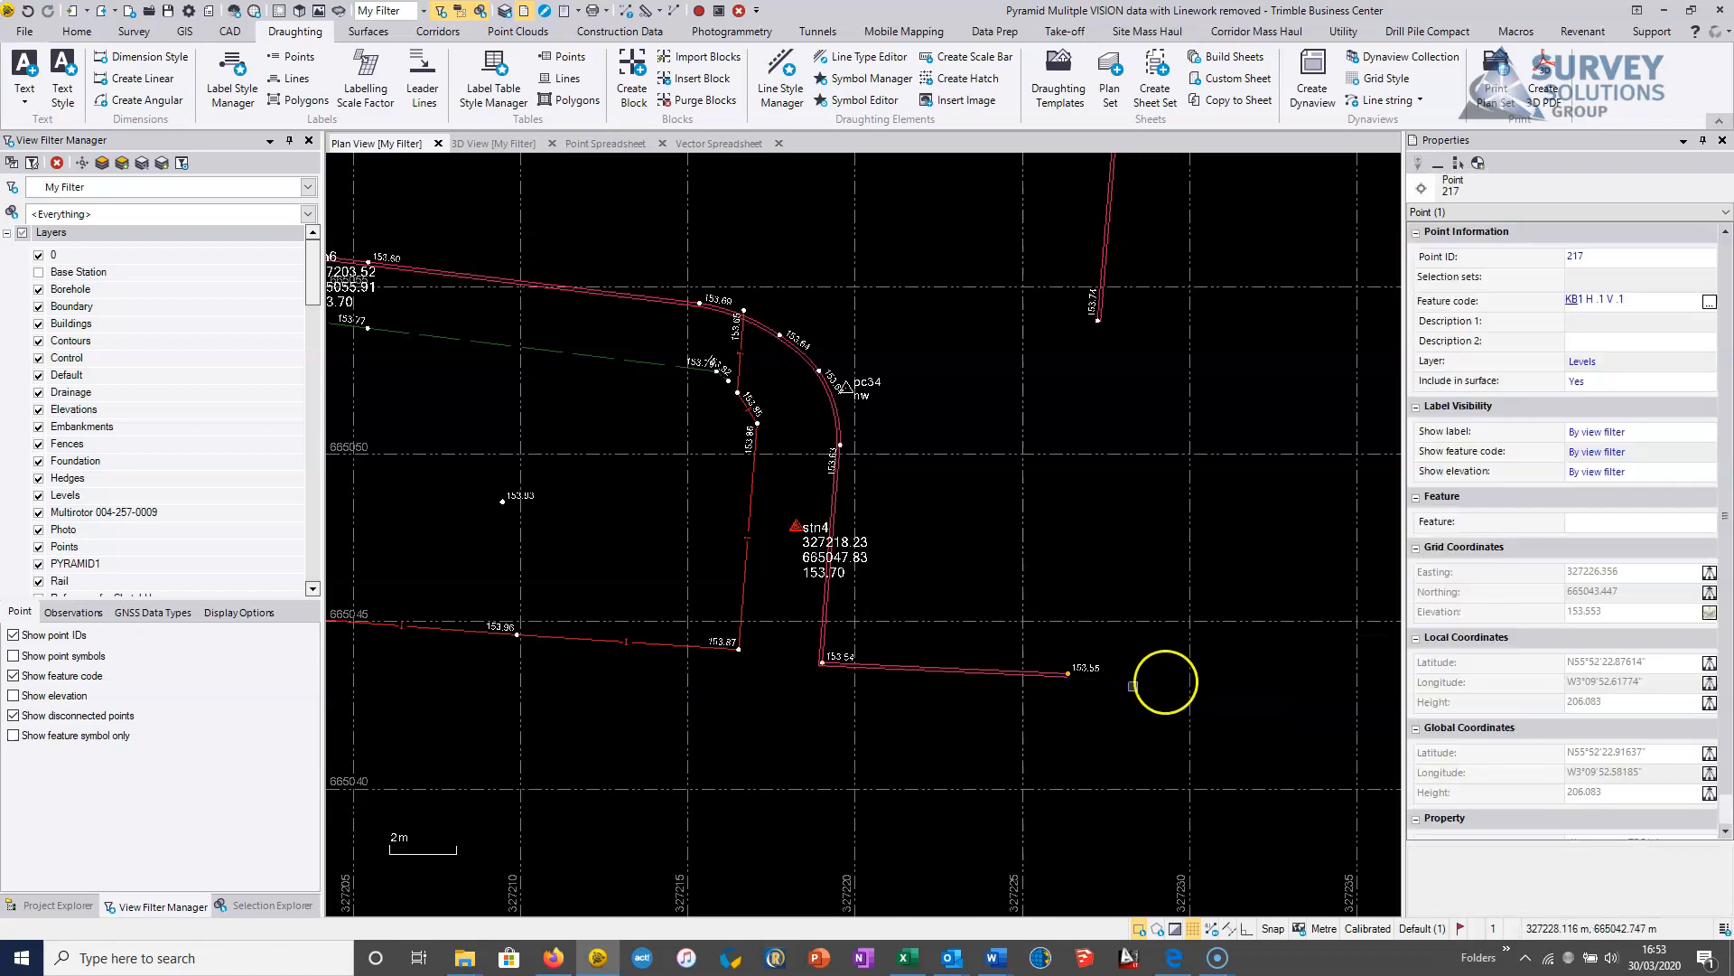
left_click(1578, 282)
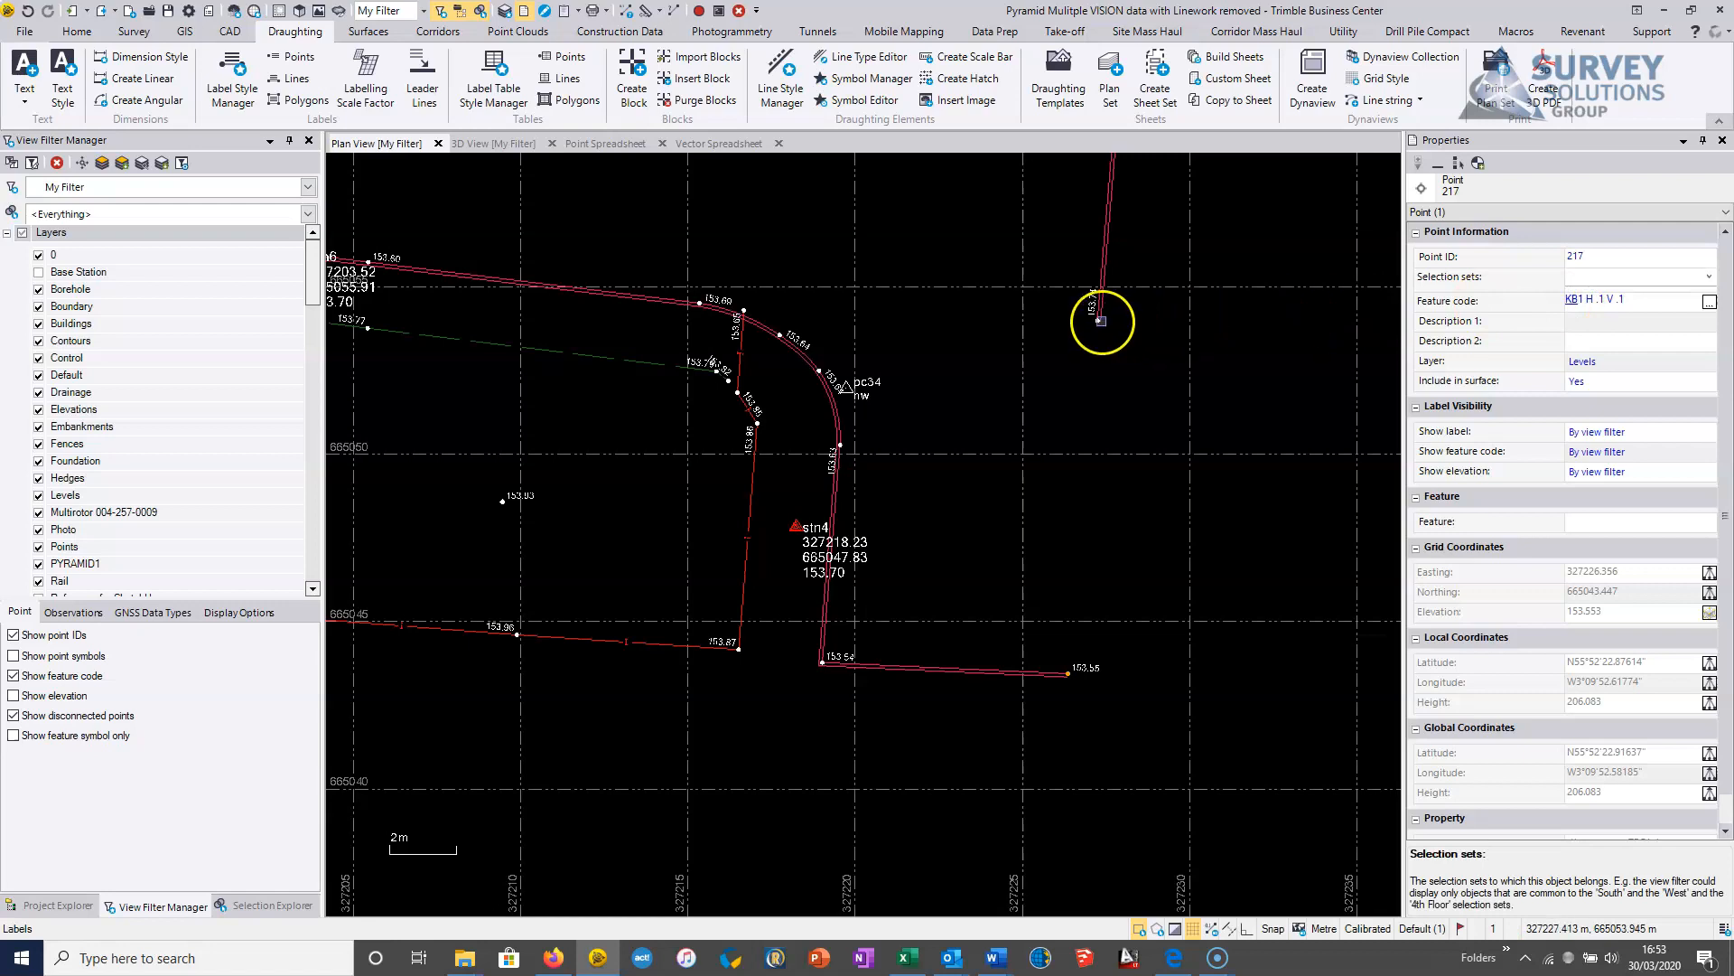
left_click(1101, 322)
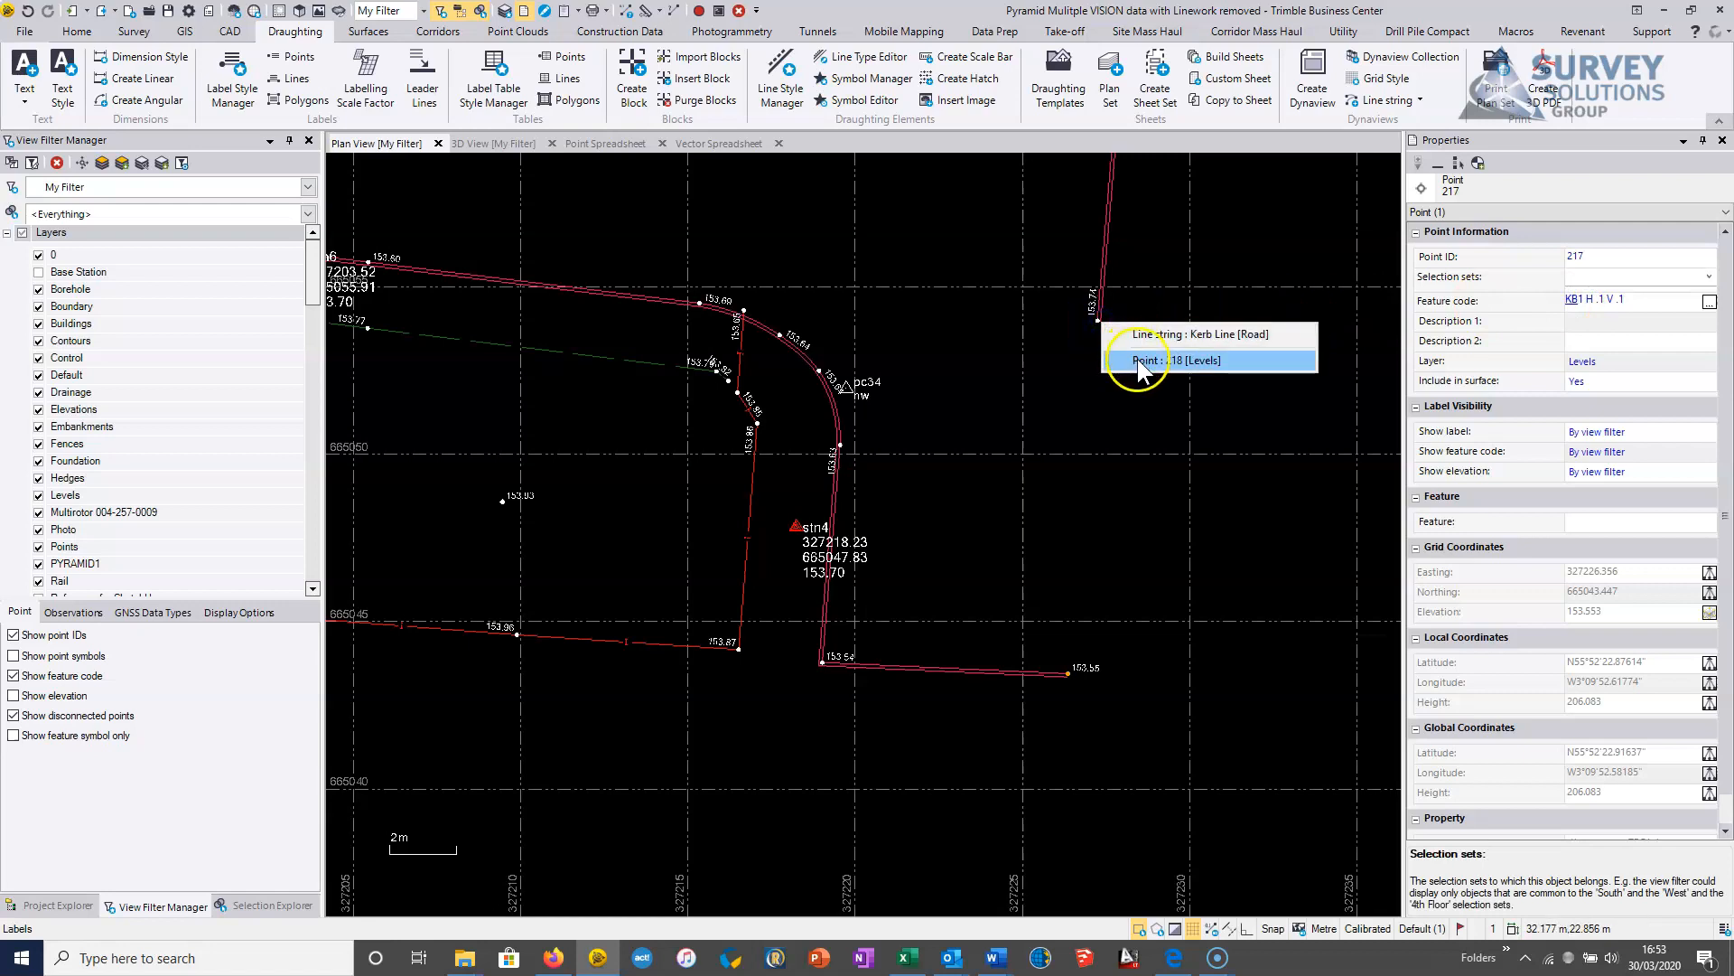
left_click(1138, 362)
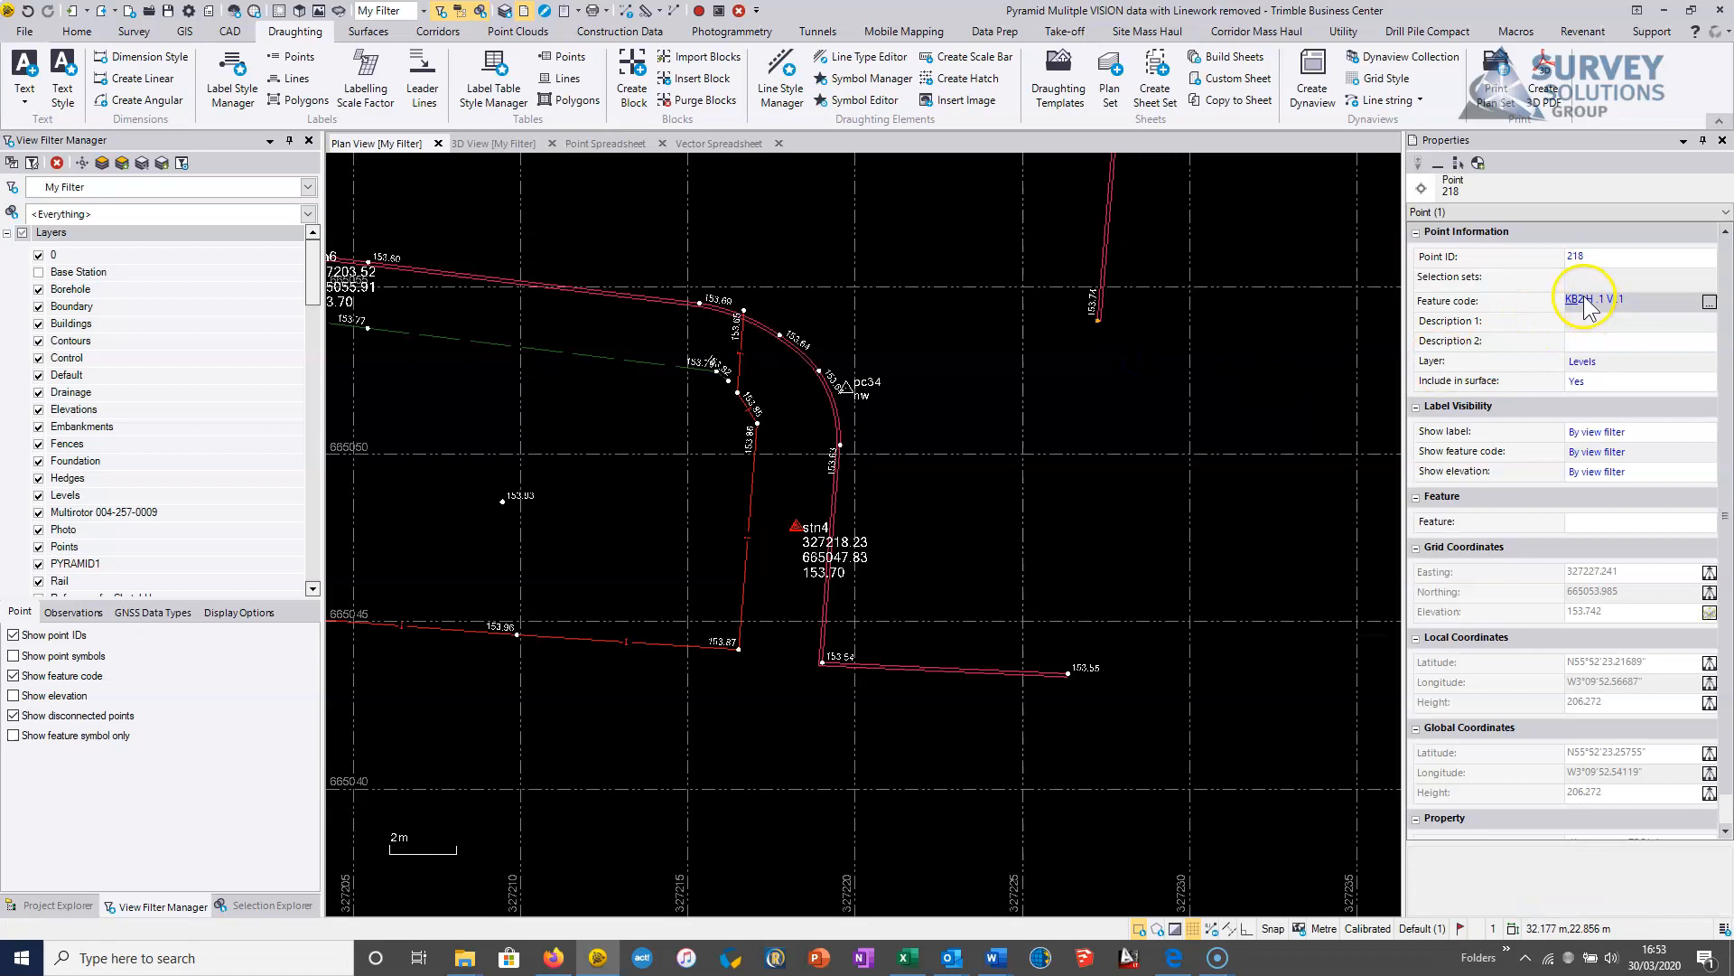
left_click(1040, 684)
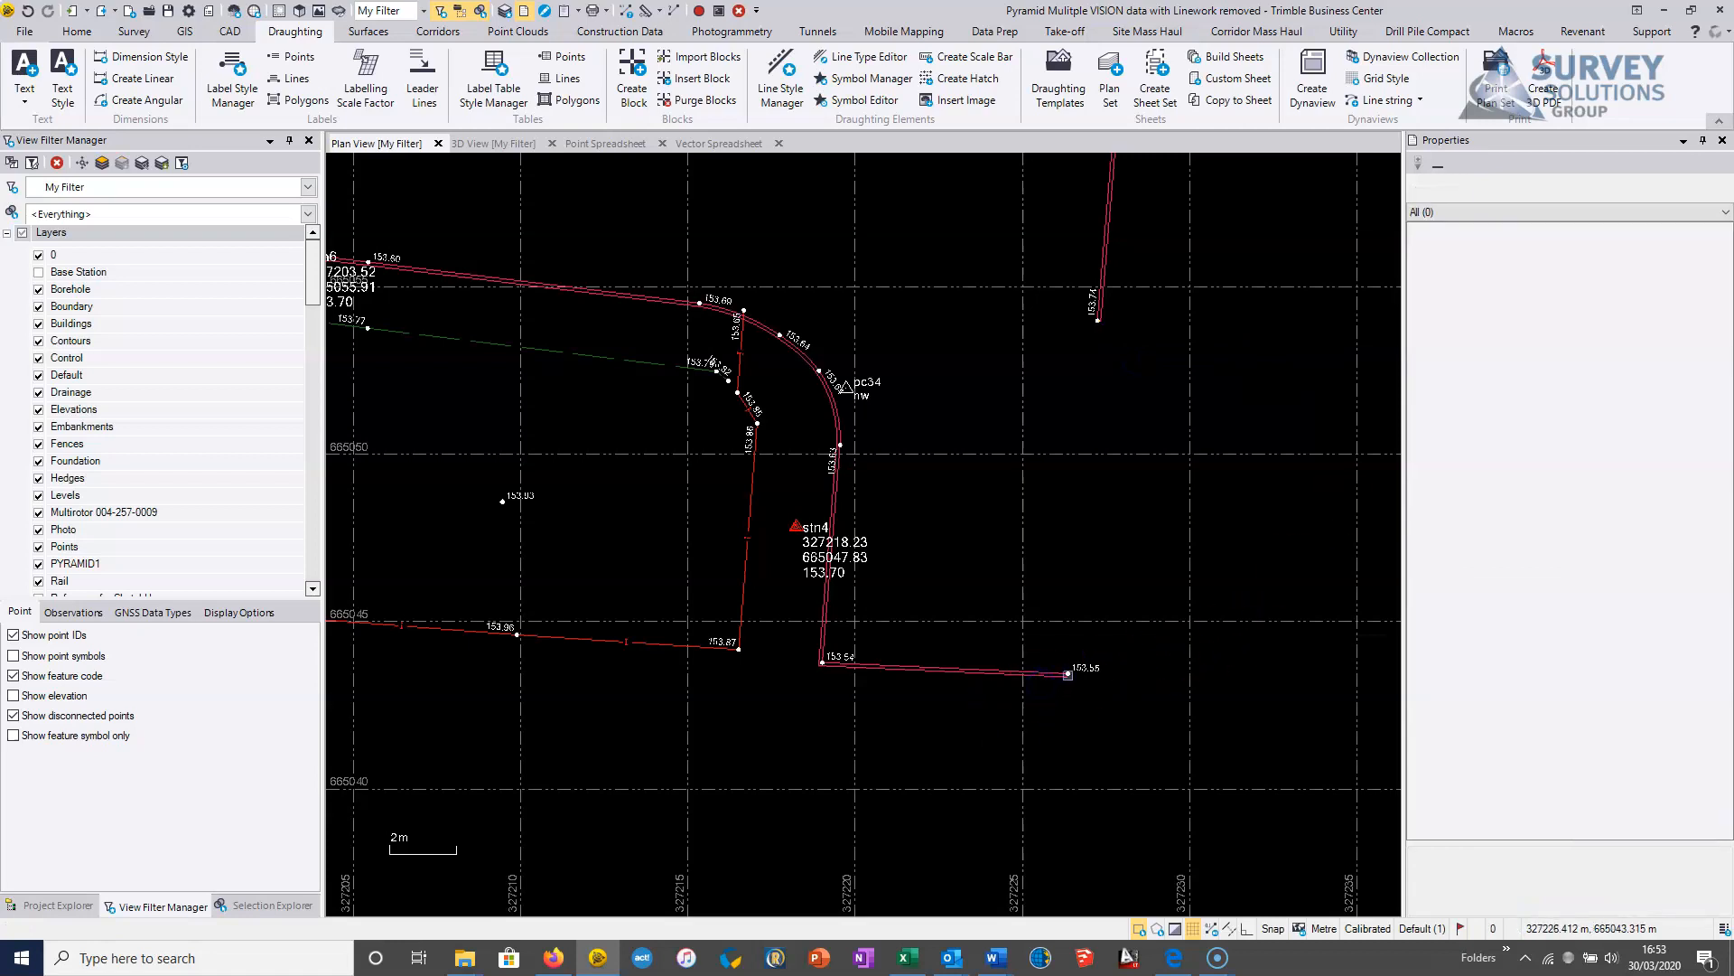
Step: Change the feature code of point 217 at the kerb line's end to KB2 H .1 V .1
left_click(1068, 674)
left_click(1175, 735)
left_click(1443, 596)
left_click(1581, 301)
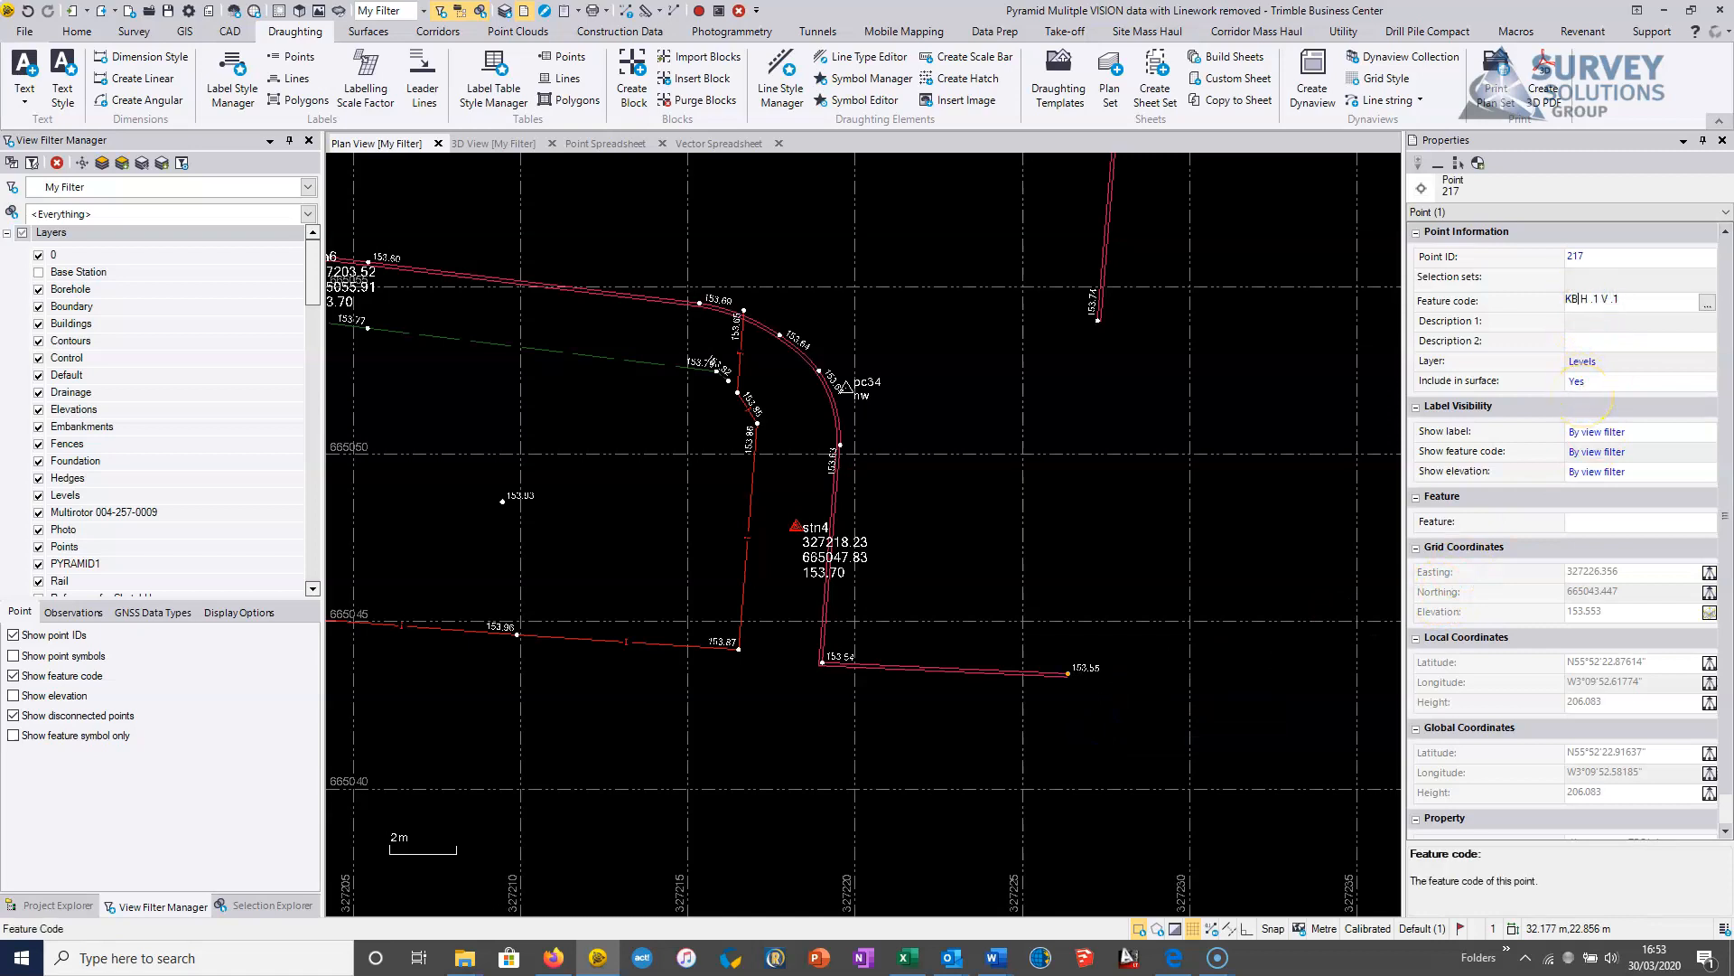
type("2")
key("Return")
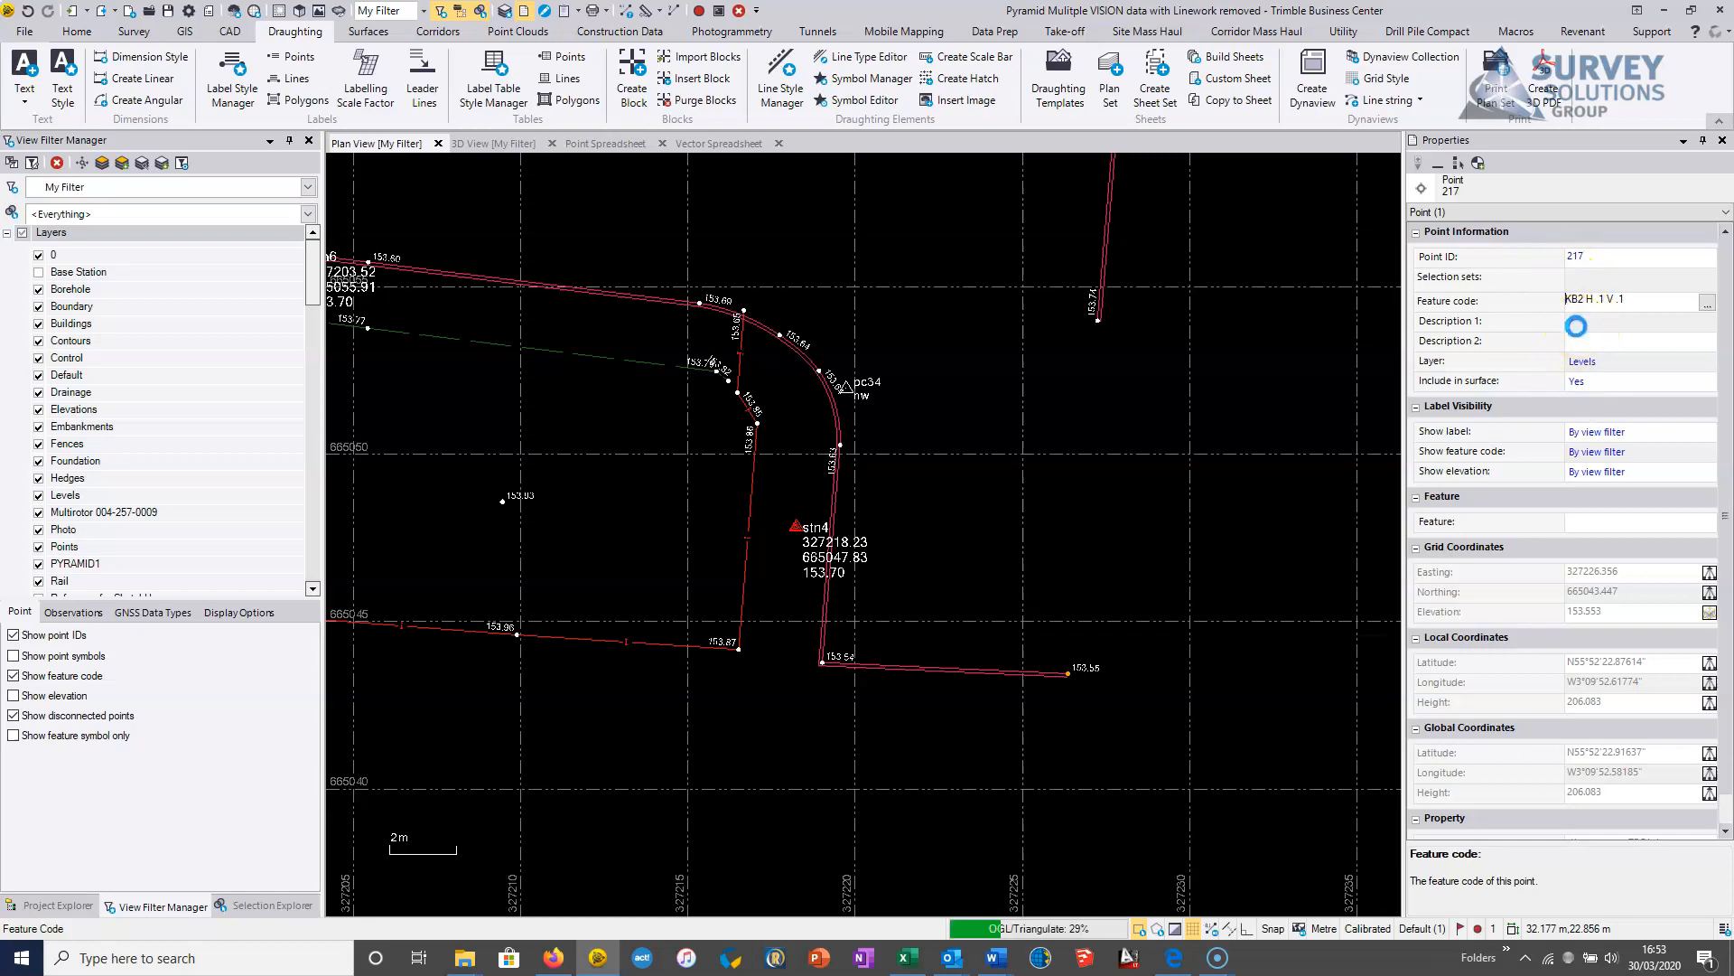
Step: Recompute the project to rebuild the kerb linework from point 217's edited feature code
scroll(1053, 480, "down", 2)
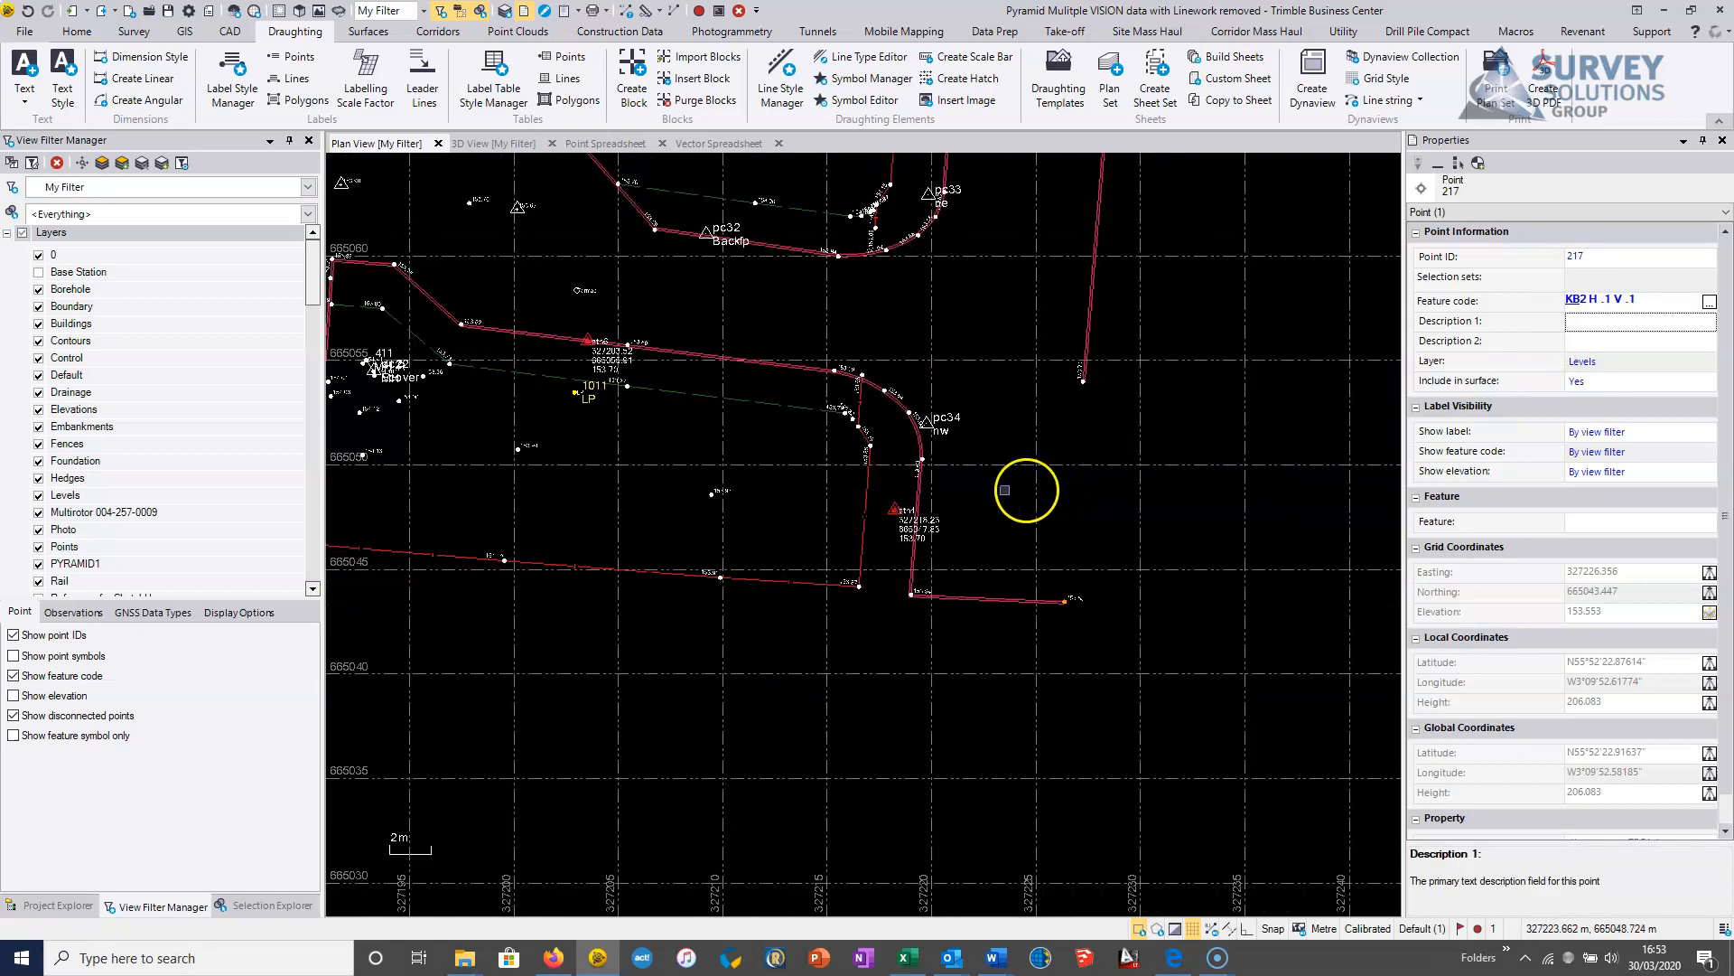
middle_click_drag(1004, 489, 1038, 587)
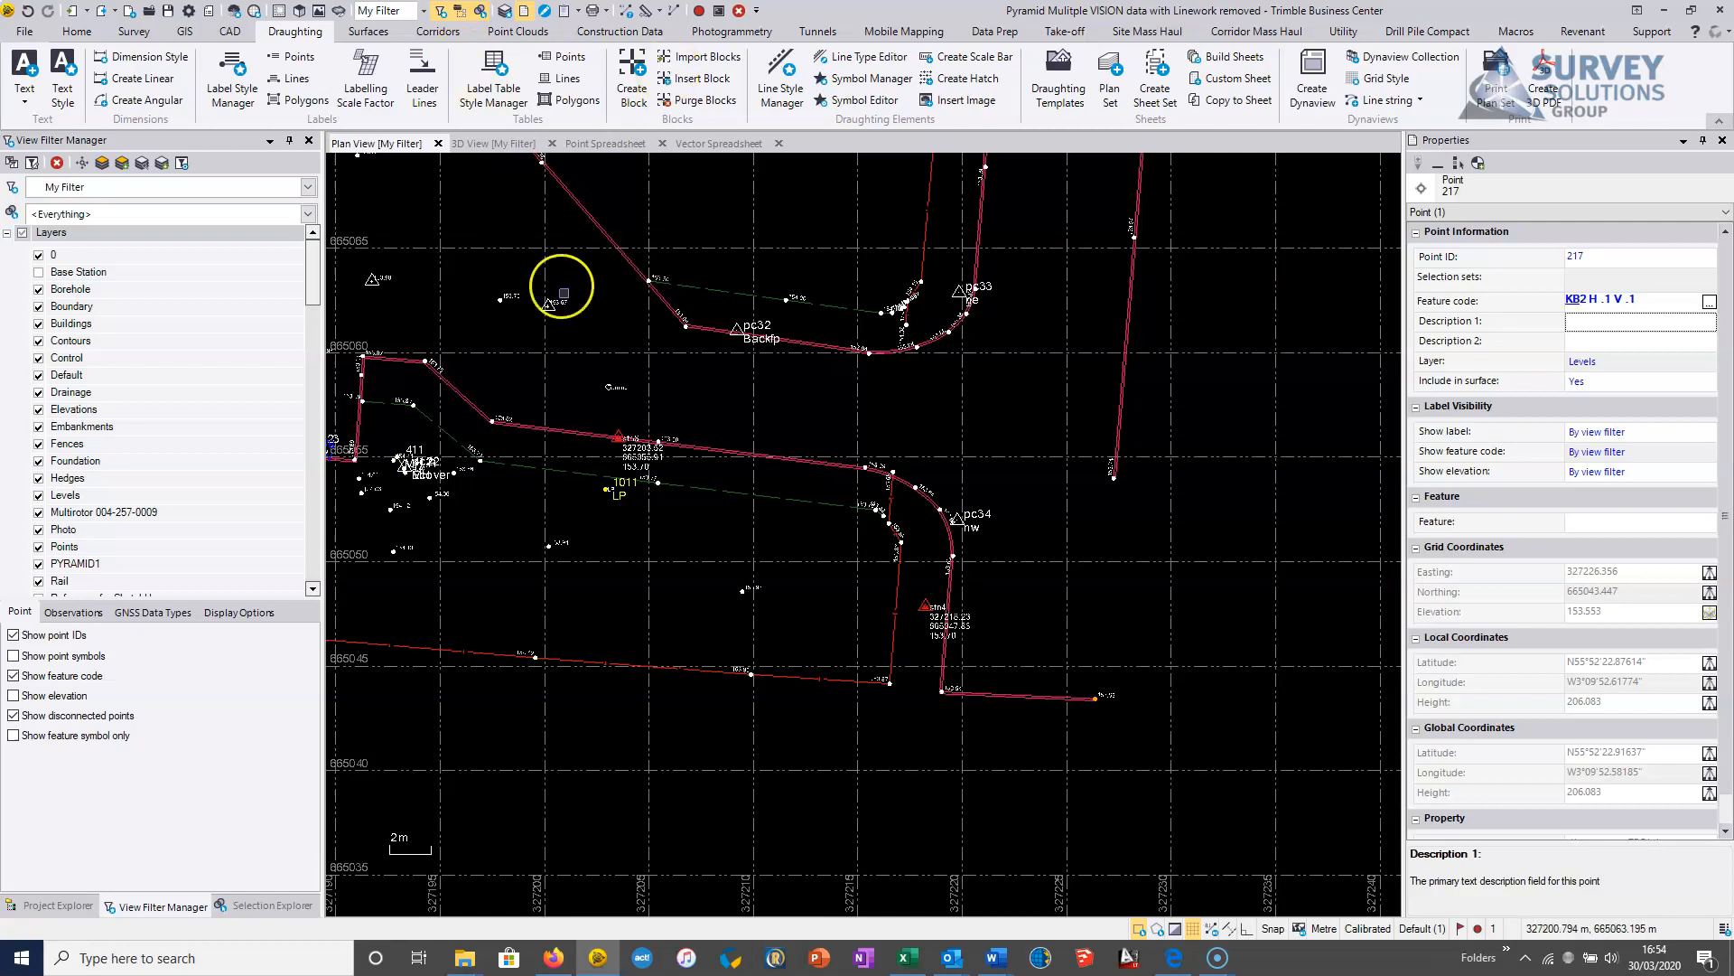
middle_click_drag(670, 568, 680, 576)
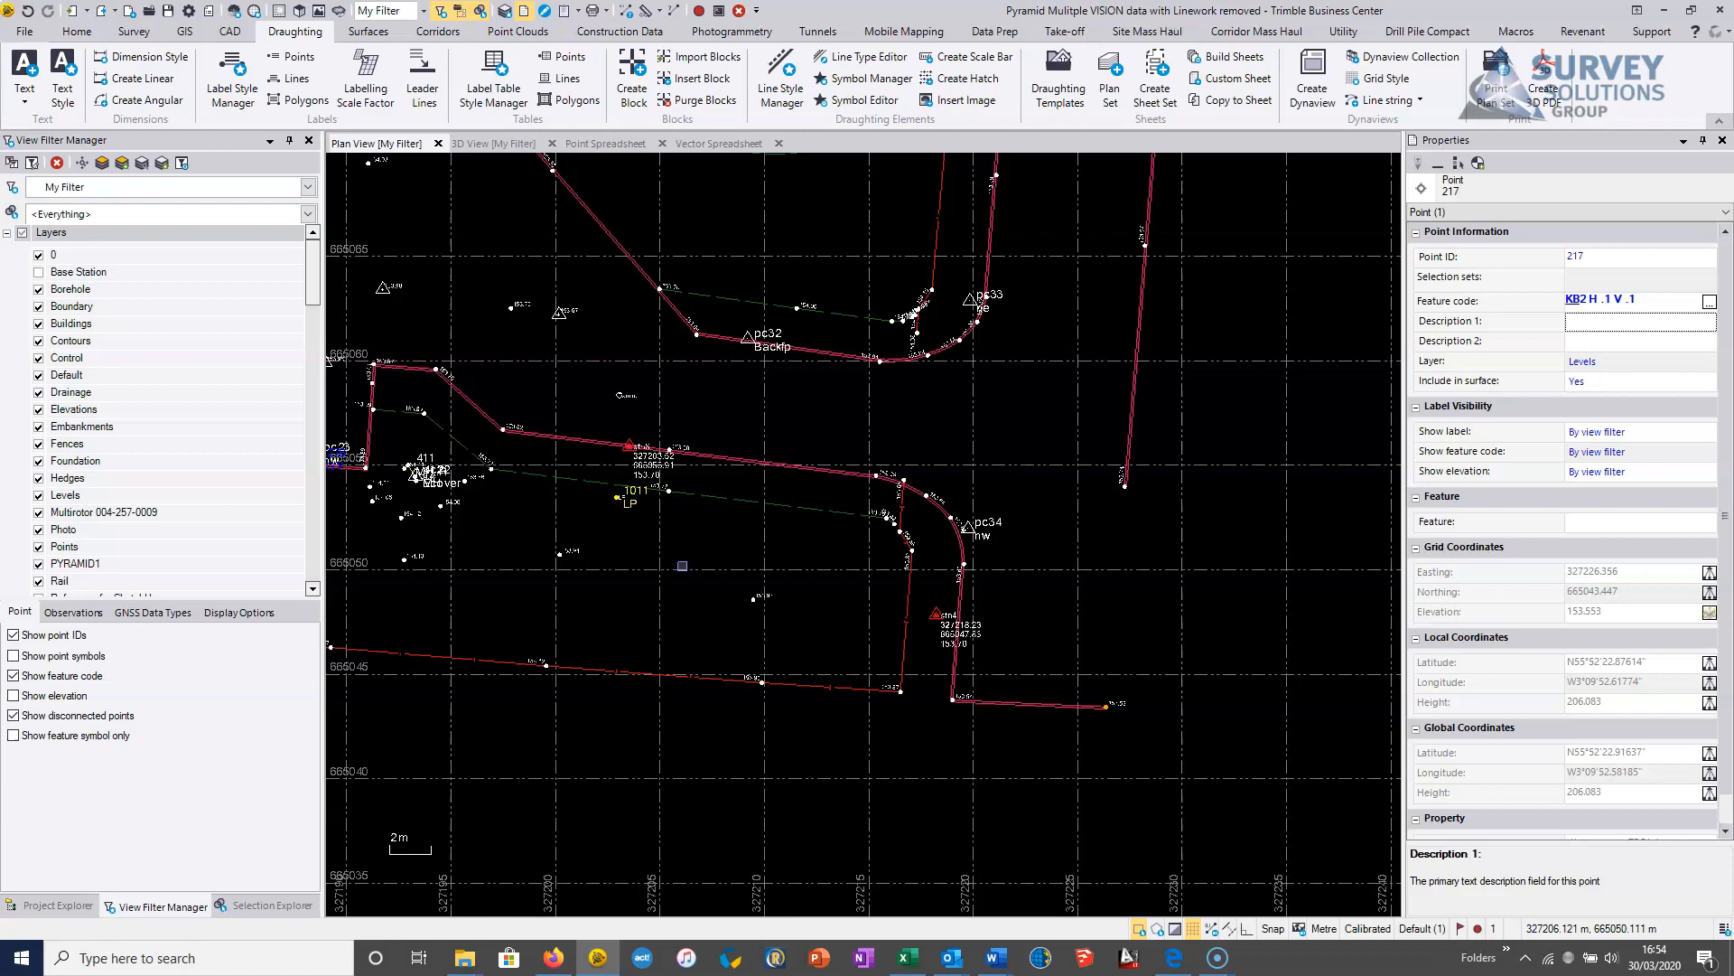
mouse_move(990, 574)
middle_mouse_down()
mouse_move(852, 458)
mouse_move(854, 615)
middle_mouse_up()
scroll(886, 518, "up", 2)
scroll(886, 519, "up", 1)
left_click(1680, 298)
left_click(1588, 305)
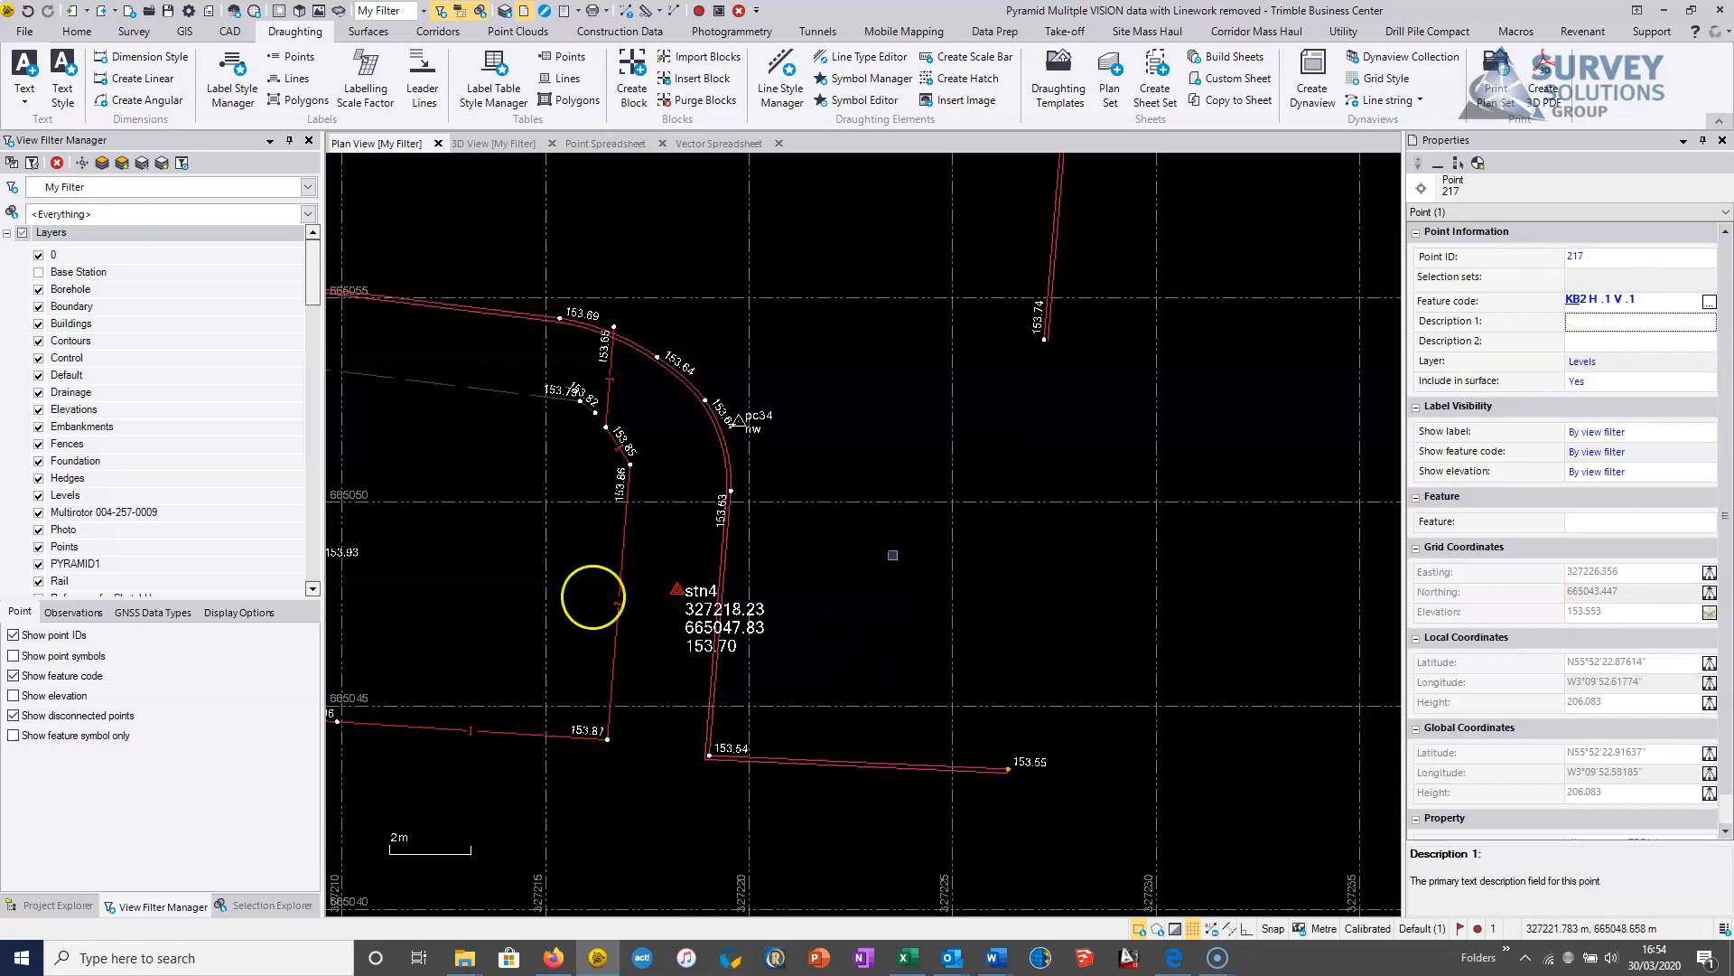
left_click(1477, 929)
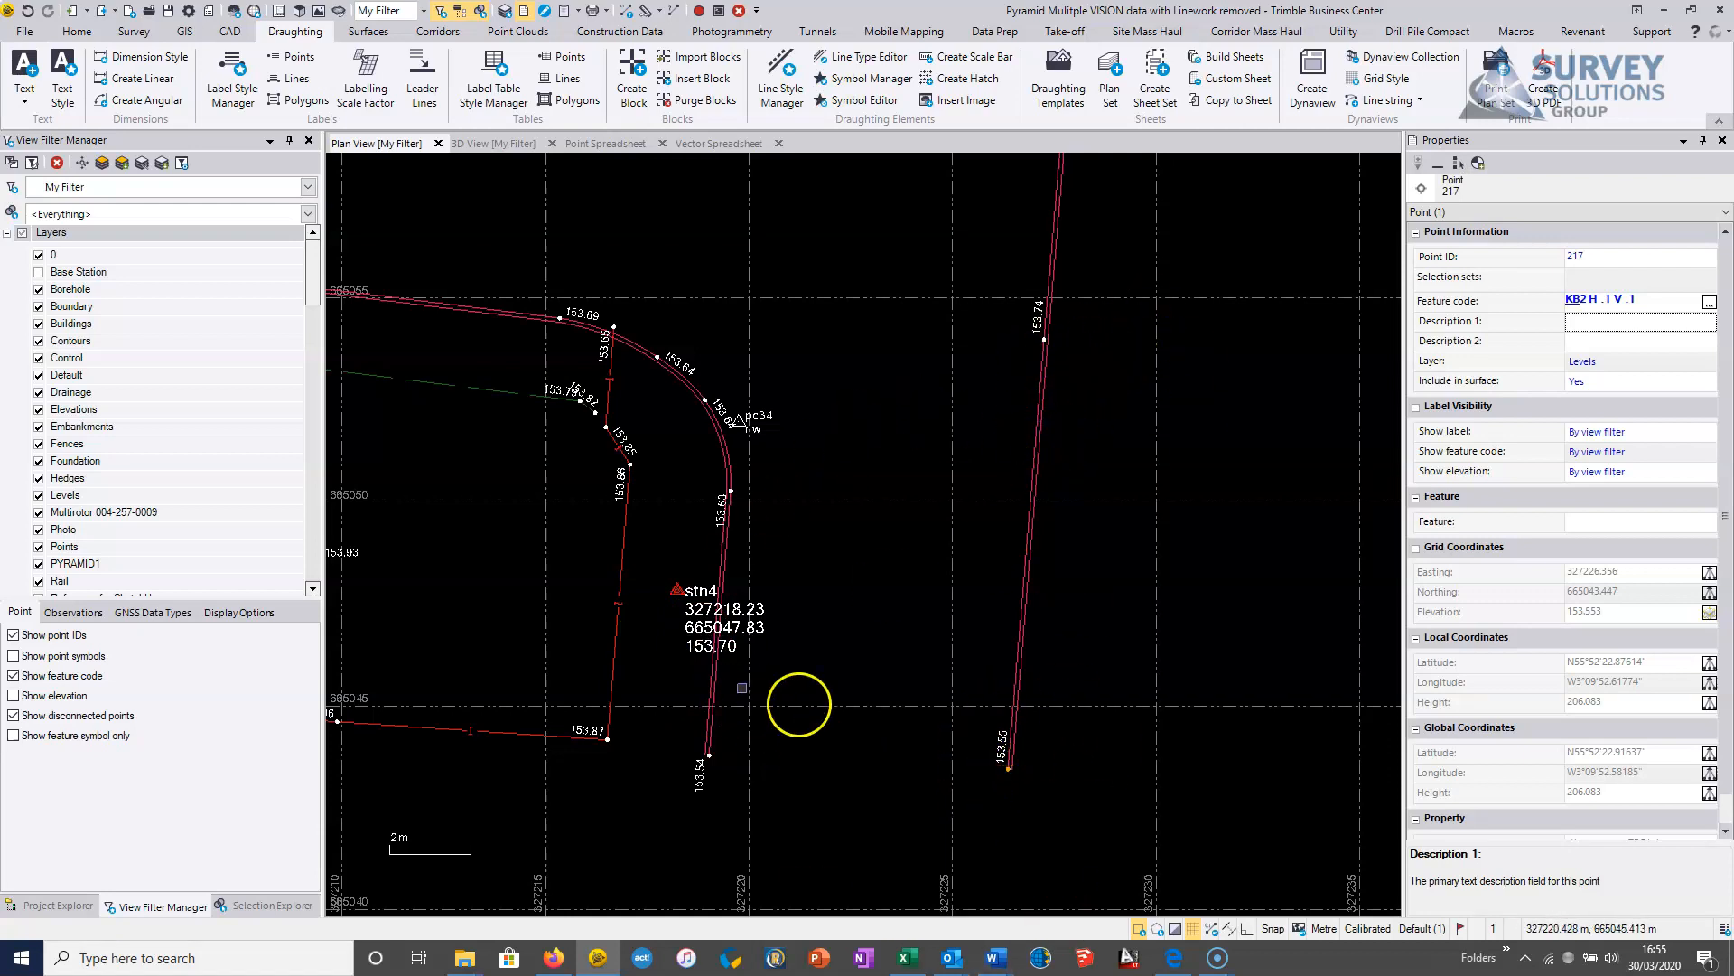
Step: Examine the rebuilt kerb lines and the manhole linework west of station stn6
scroll(777, 744, "down", 2)
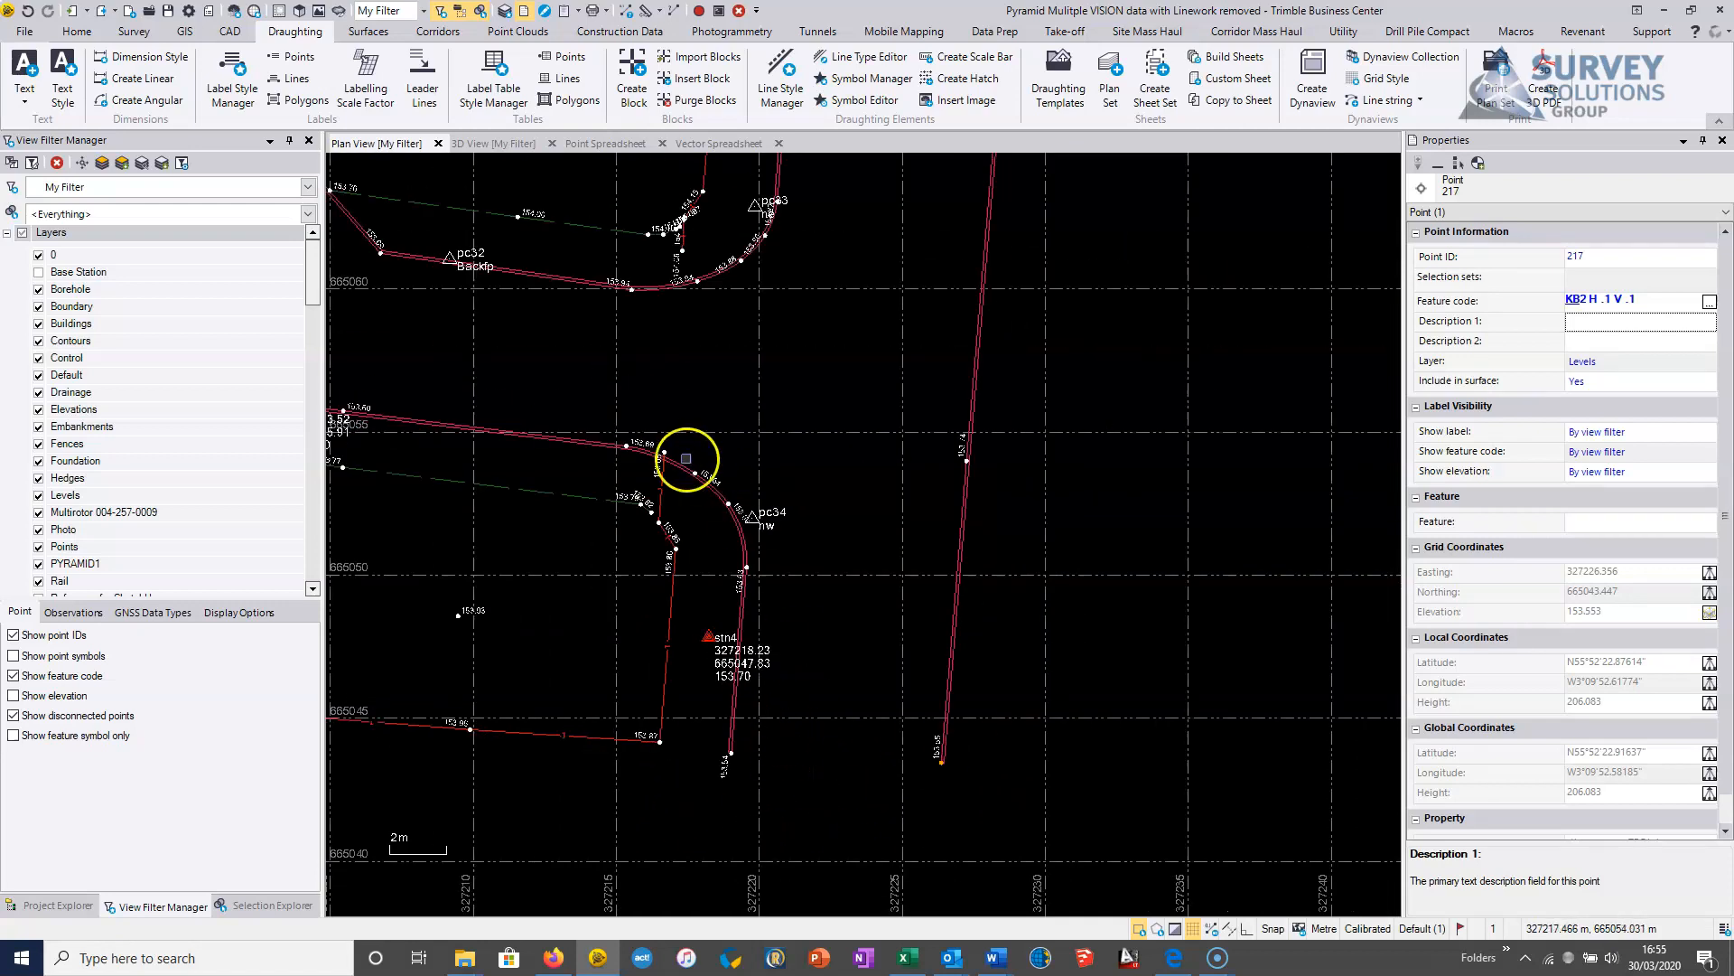
middle_click_drag(686, 458, 1027, 651)
middle_click_drag(973, 546, 1030, 457)
scroll(686, 518, "up", 3)
middle_click_drag(569, 491, 1044, 436)
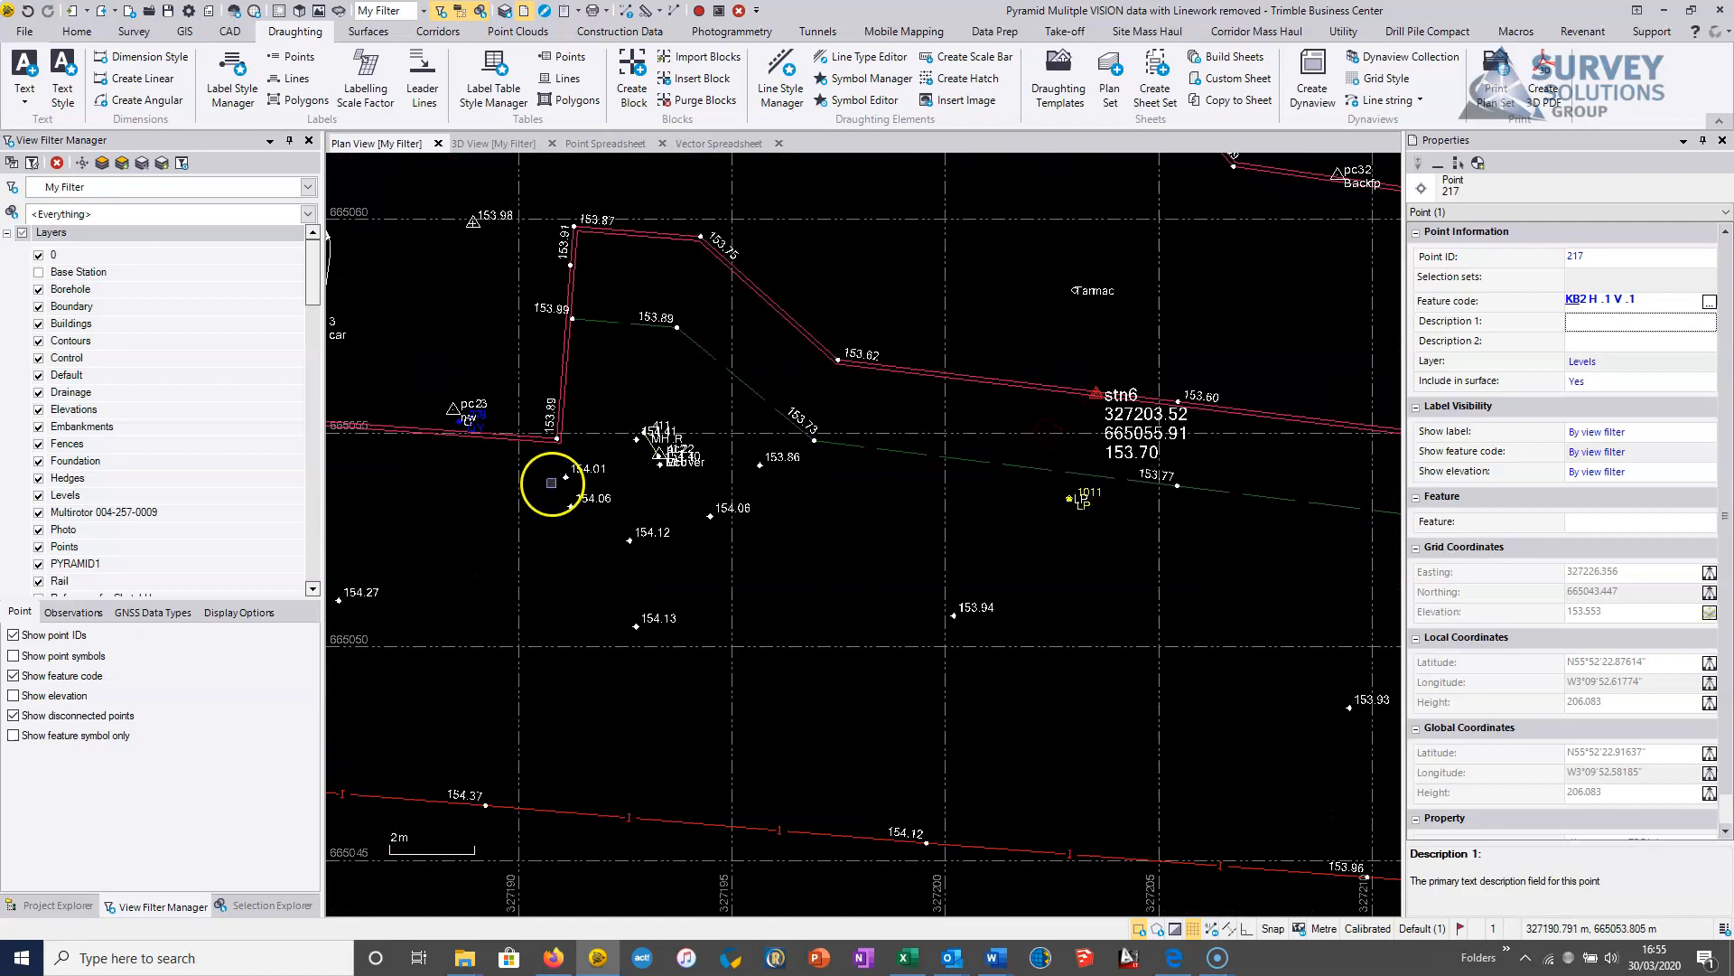
scroll(646, 431, "up", 2)
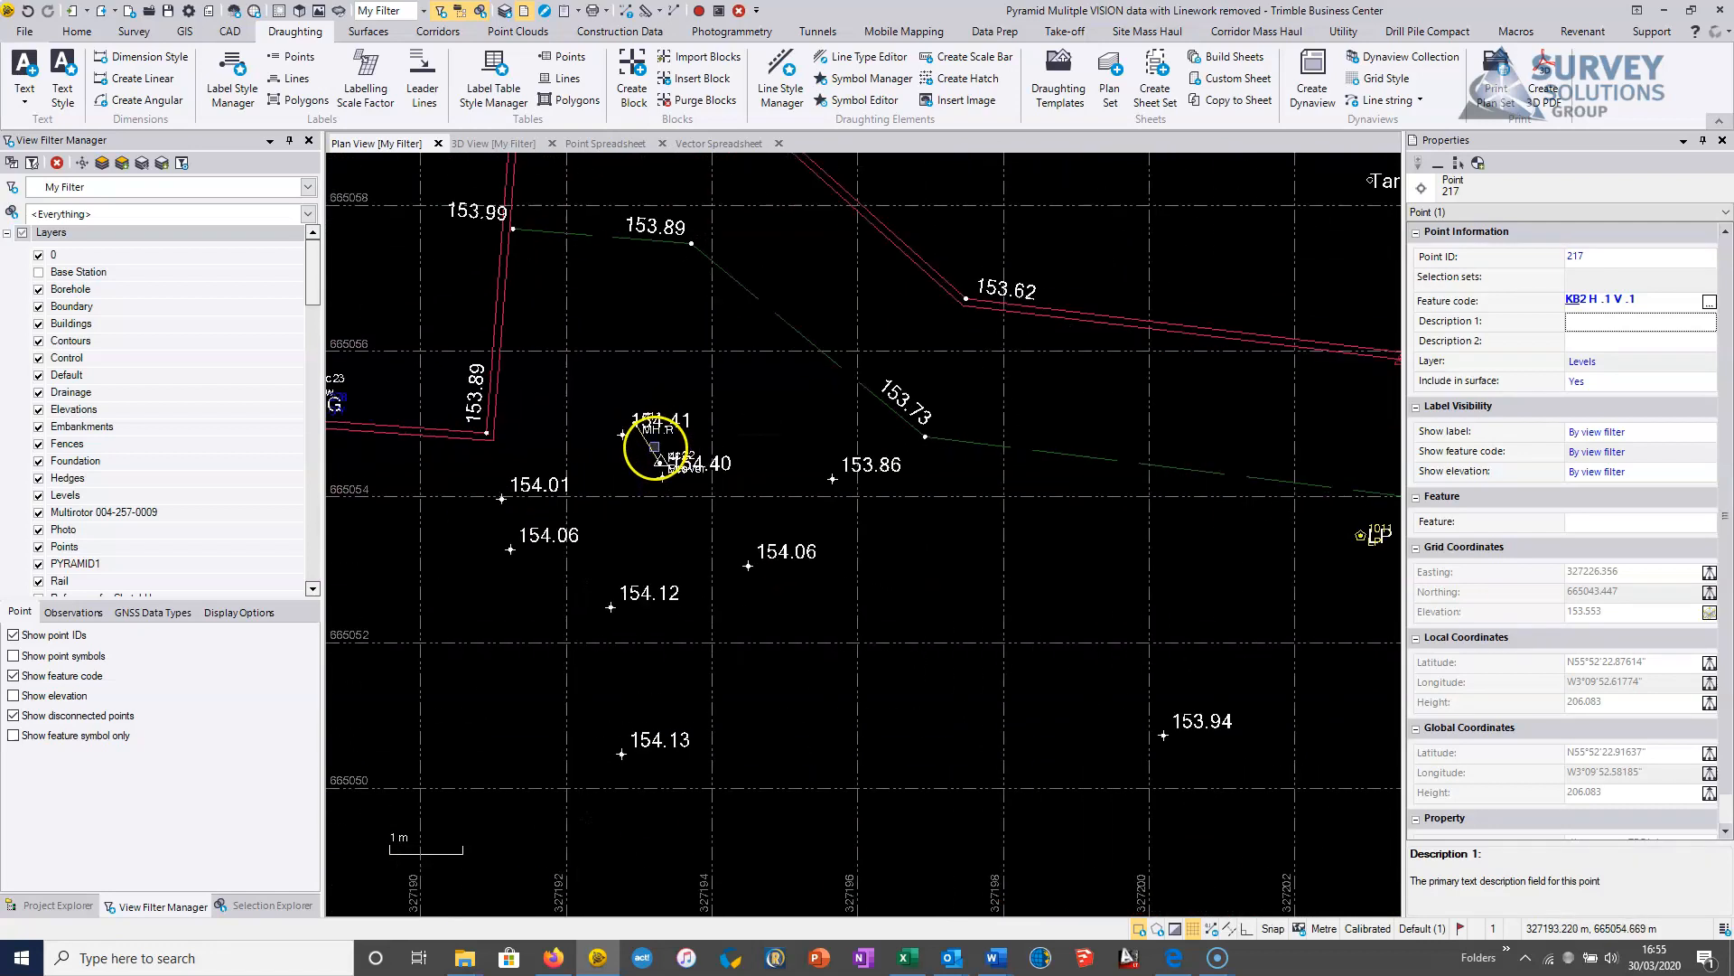
scroll(644, 468, "up", 1)
middle_click_drag(647, 464, 1396, 427)
middle_click_drag(433, 449, 1104, 514)
scroll(1104, 515, "down", 2)
middle_click_drag(793, 522, 201, 475)
middle_click_drag(1035, 439, 347, 466)
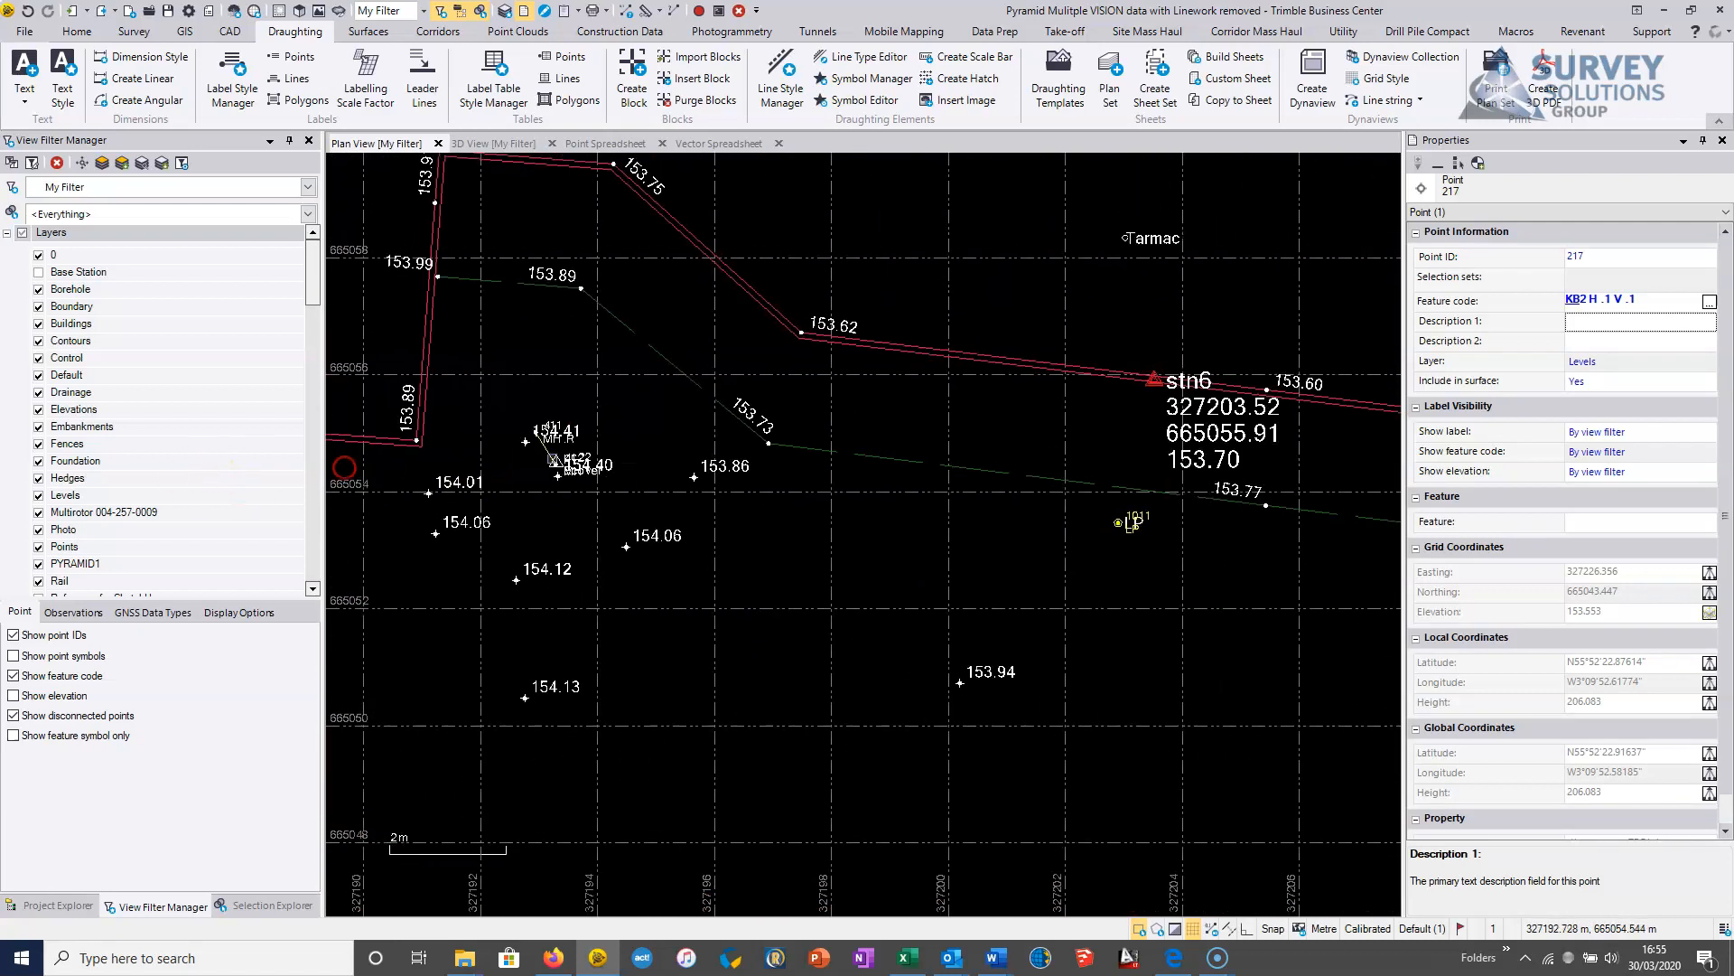
scroll(625, 456, "up", 1)
middle_click_drag(506, 465, 842, 487)
scroll(843, 461, "up", 5)
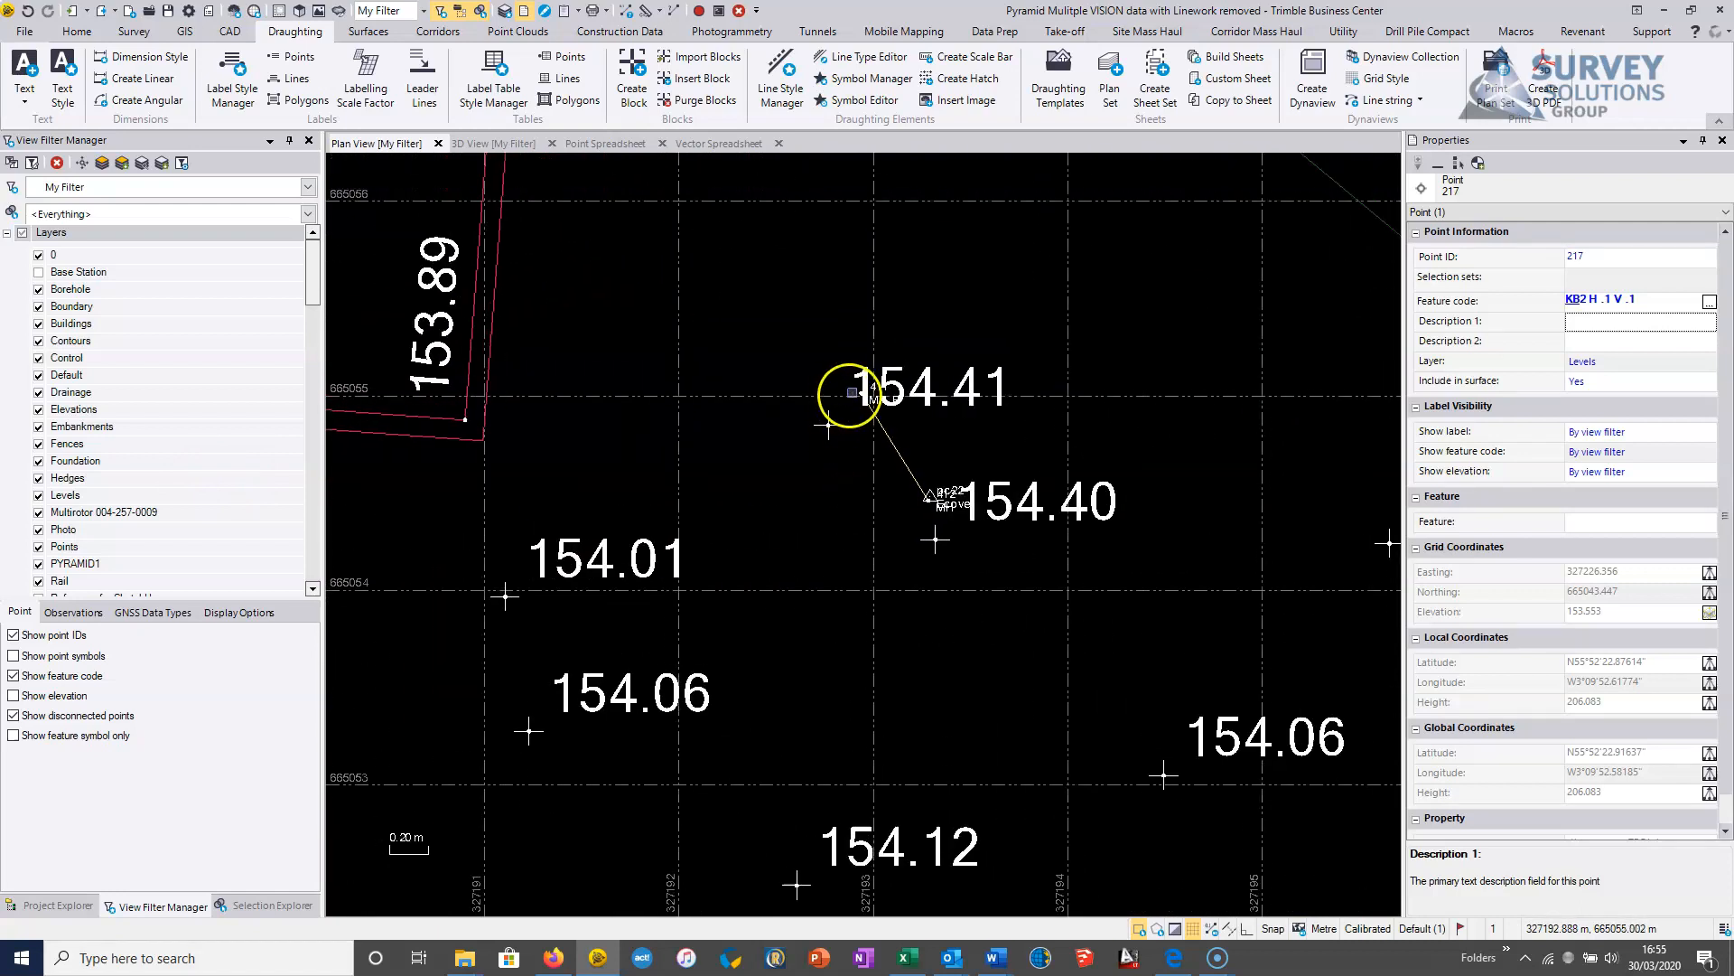
Step: Inspect the feature codes of manhole points 411 and 412
mouse_move(859, 389)
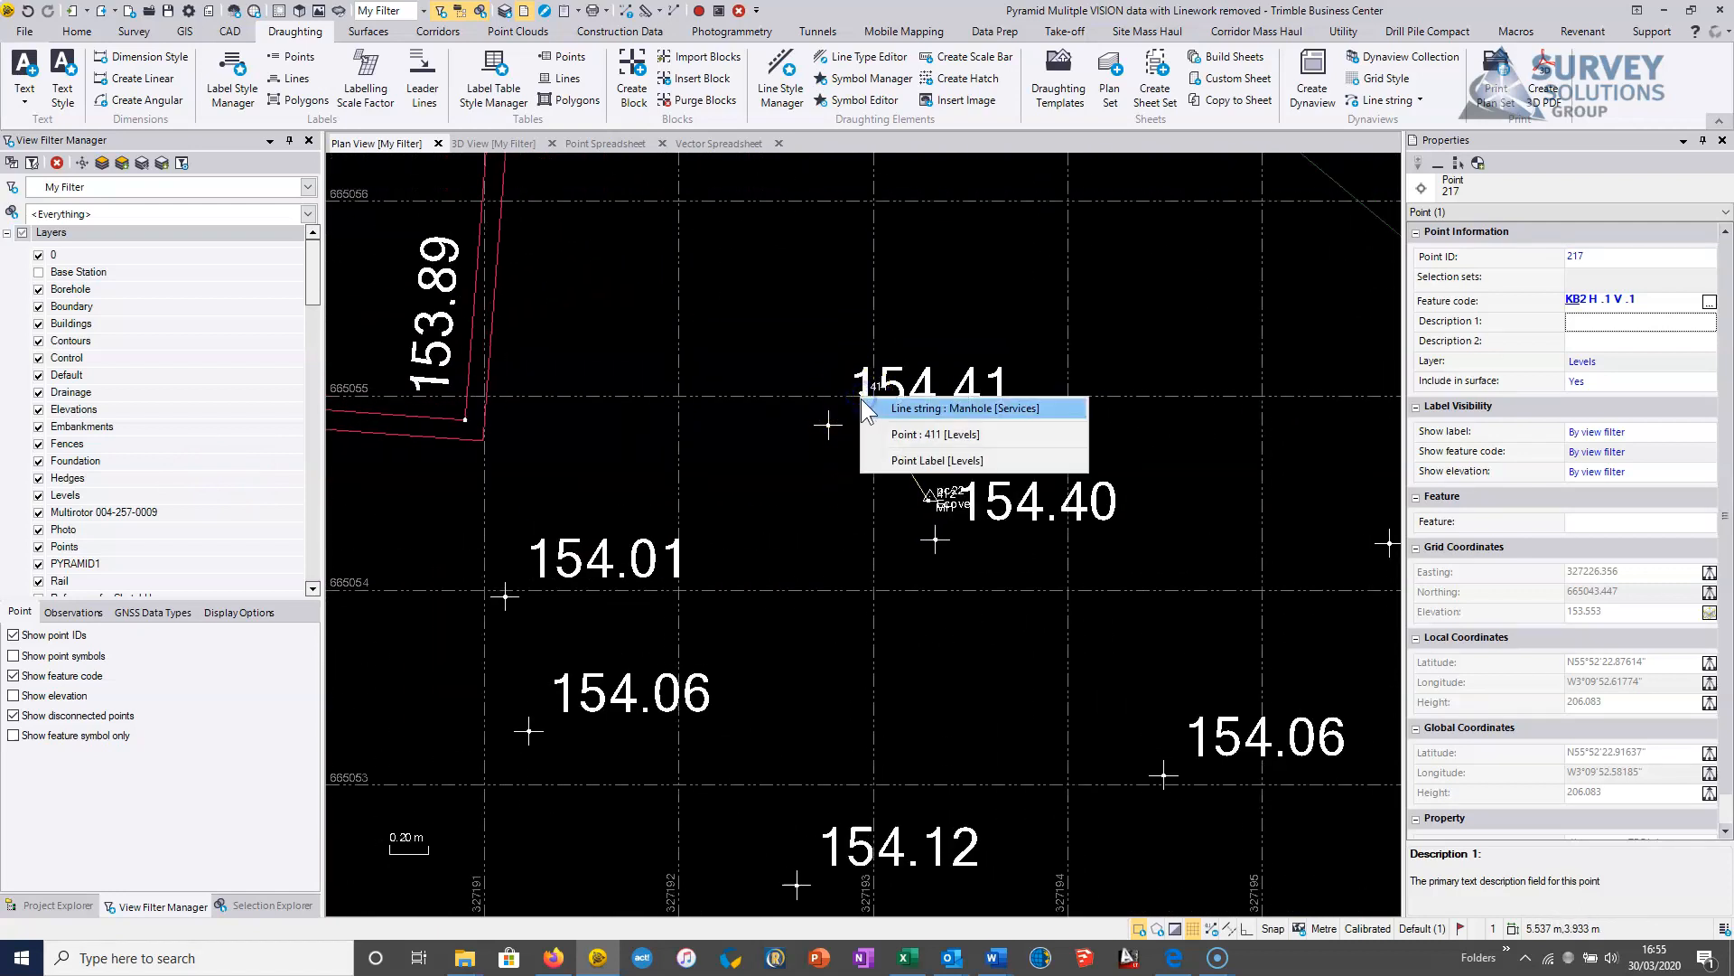
left_click(912, 440)
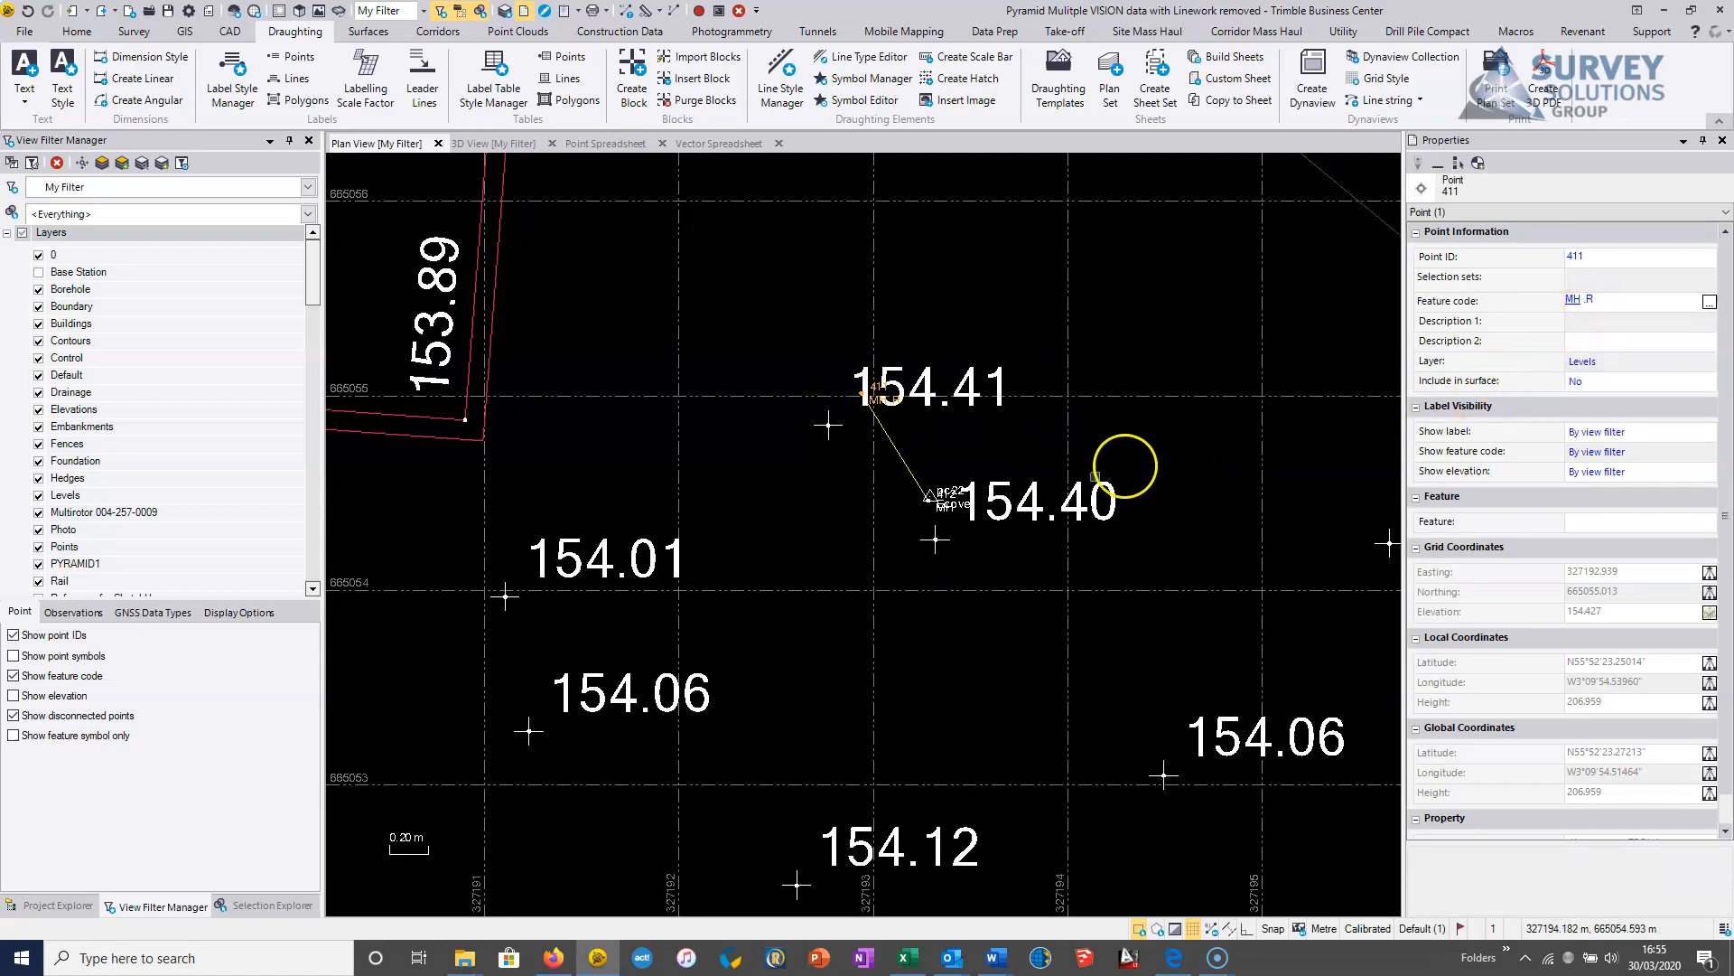
mouse_move(929, 501)
left_click(972, 542)
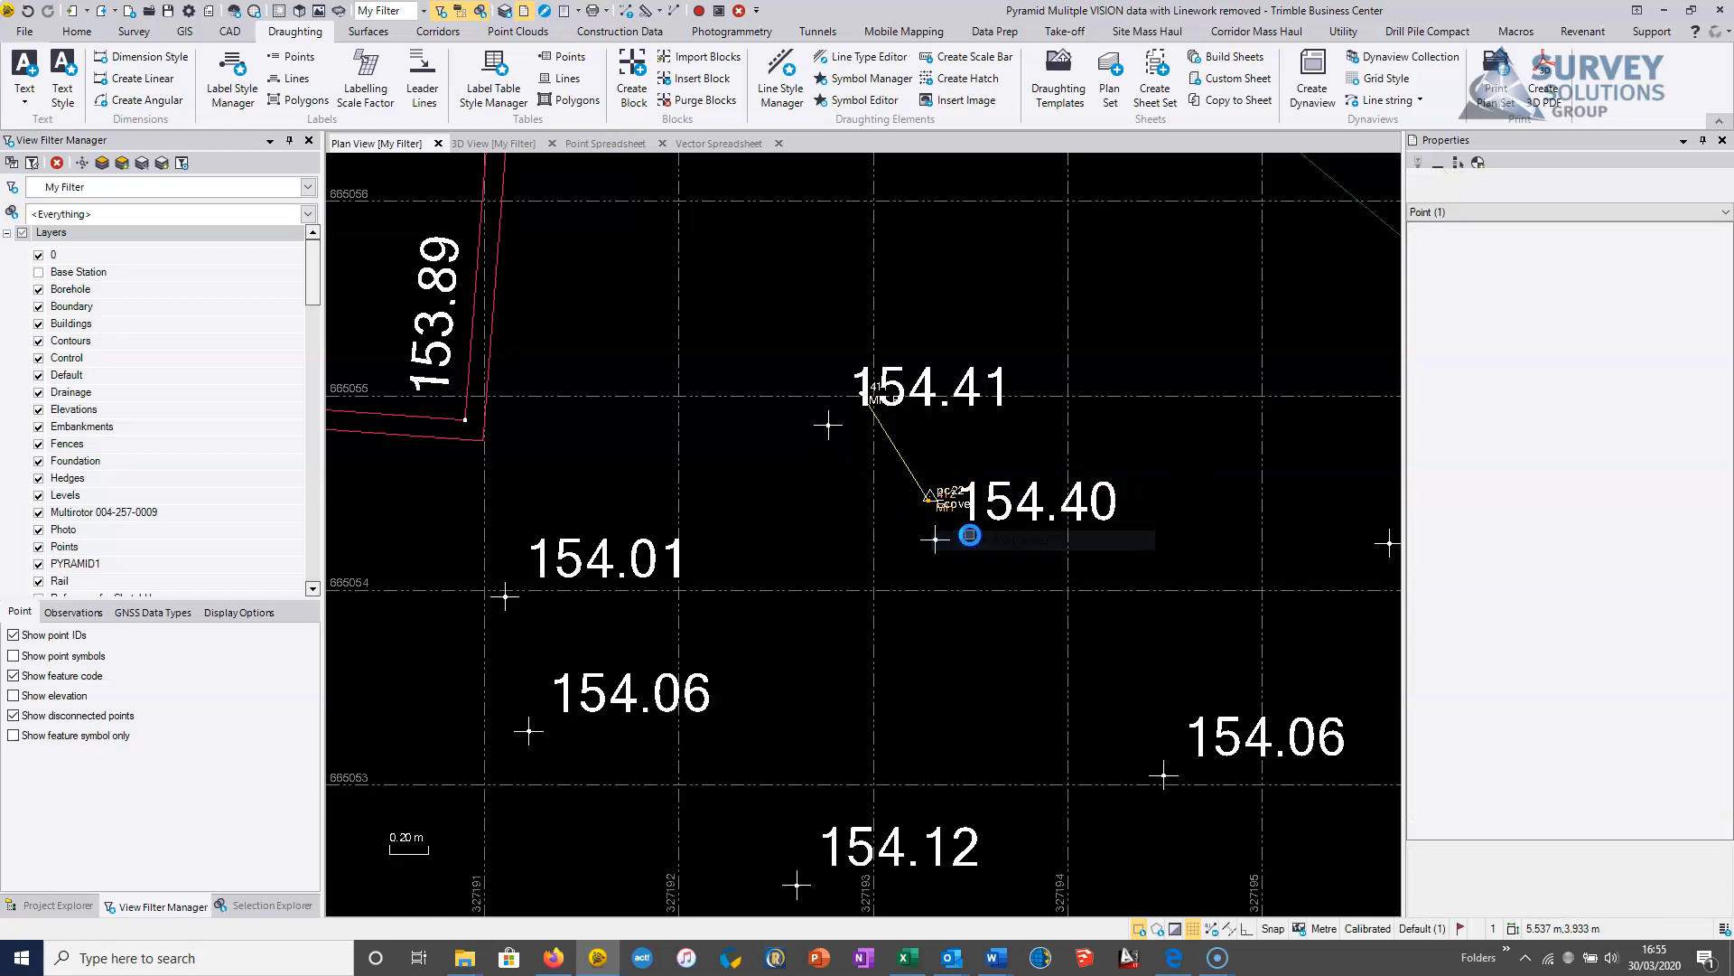
Step: Change the feature code of manhole point 411 to MH .R 0.65 to build a rectangular cover
mouse_move(862, 389)
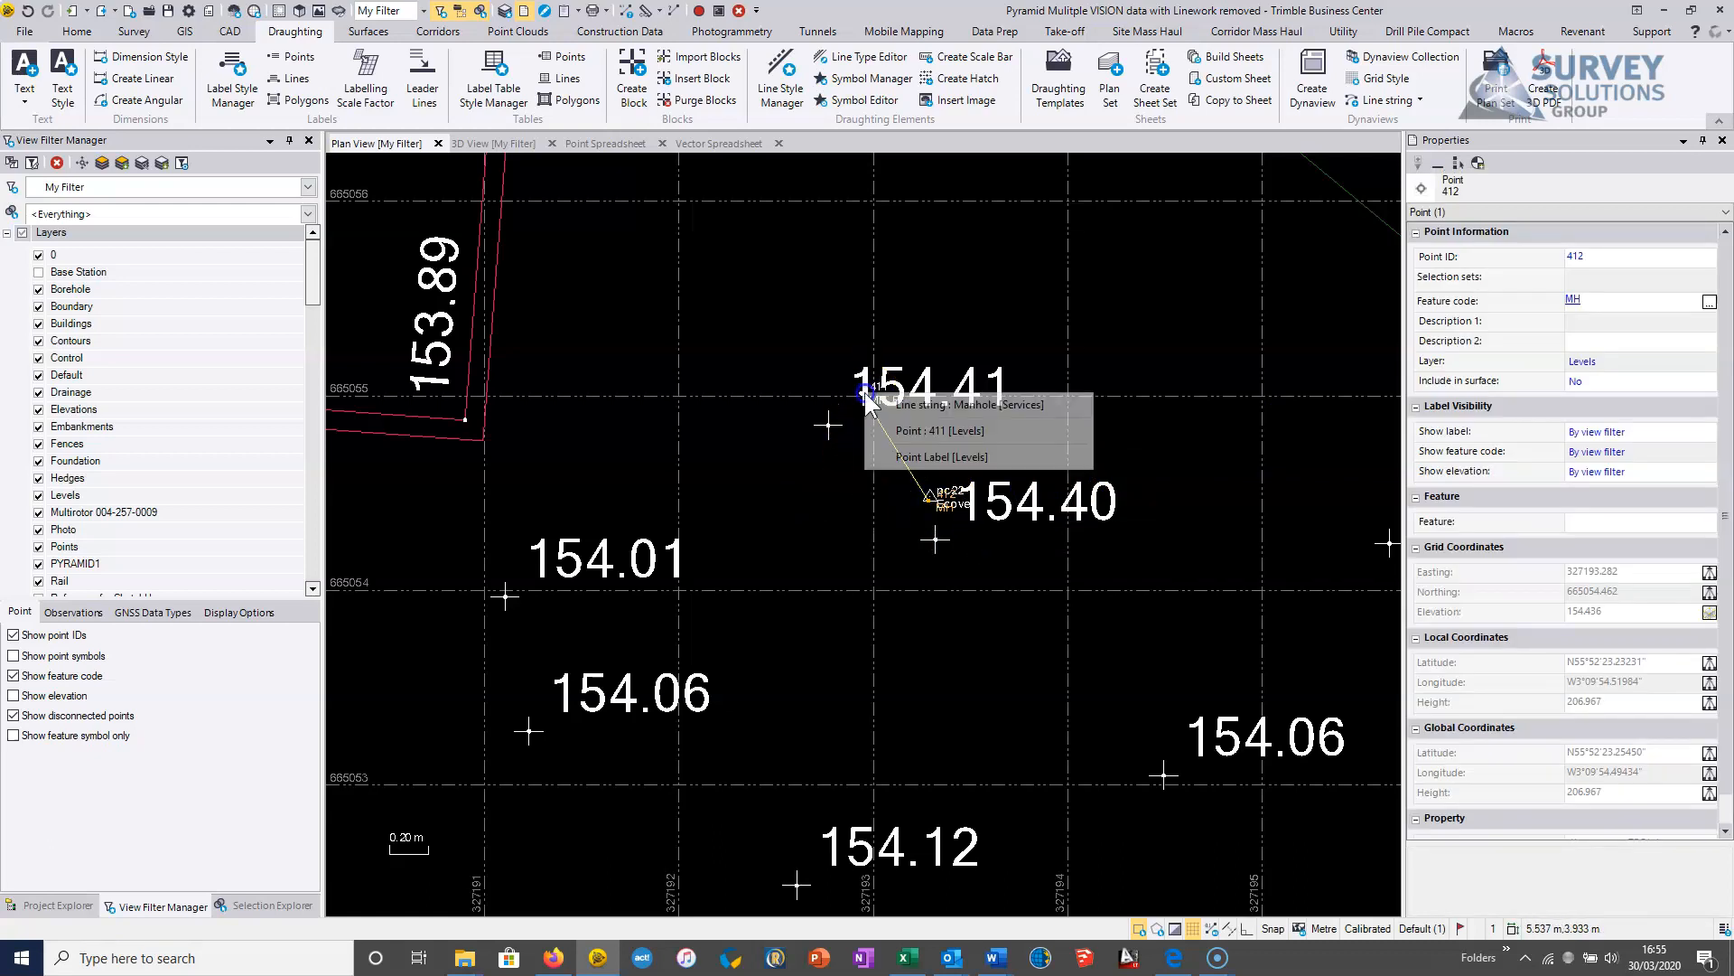
left_click(930, 426)
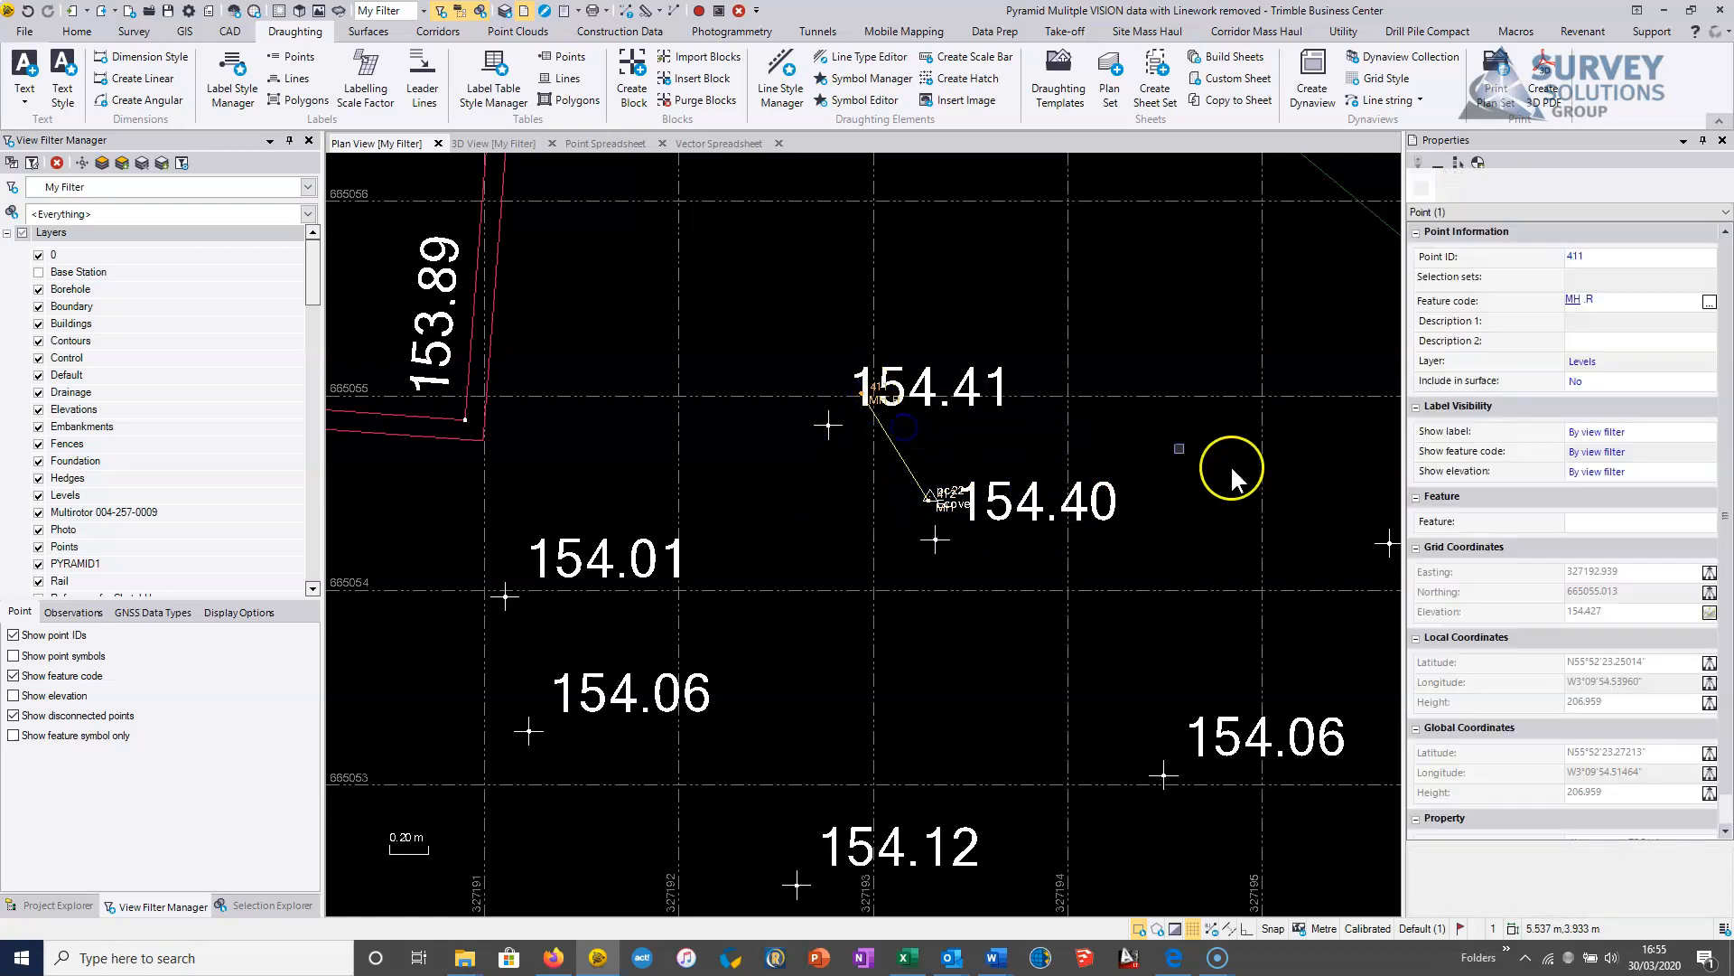
left_click(1649, 306)
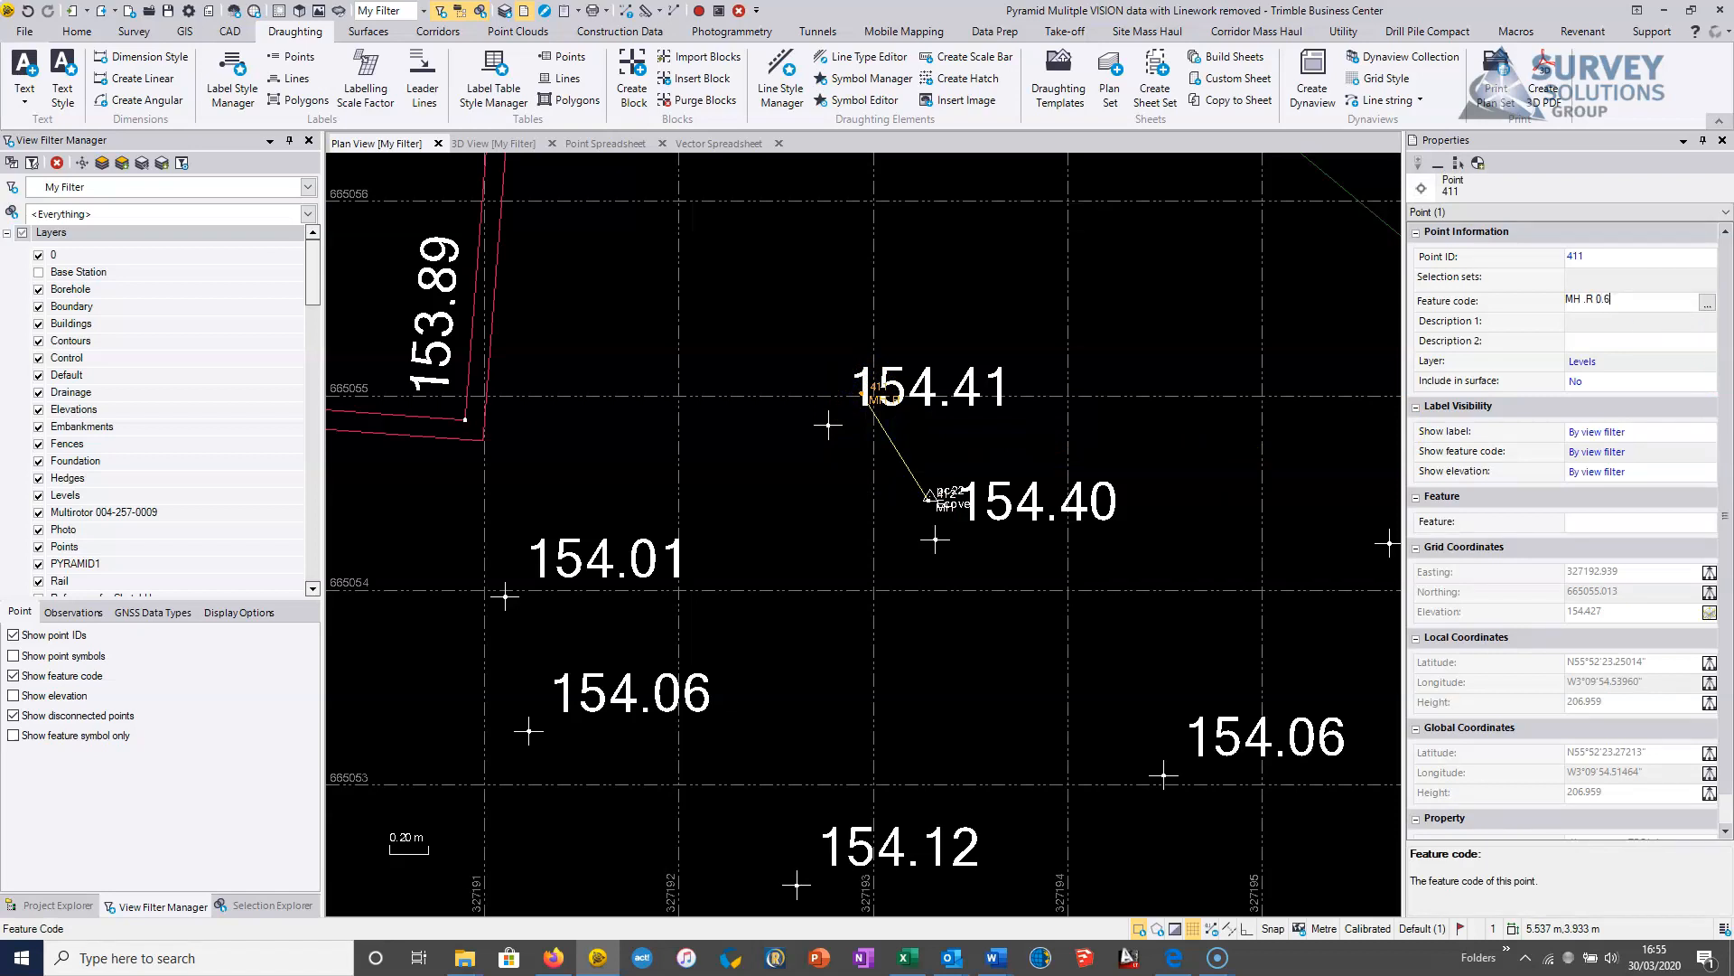
key("Return")
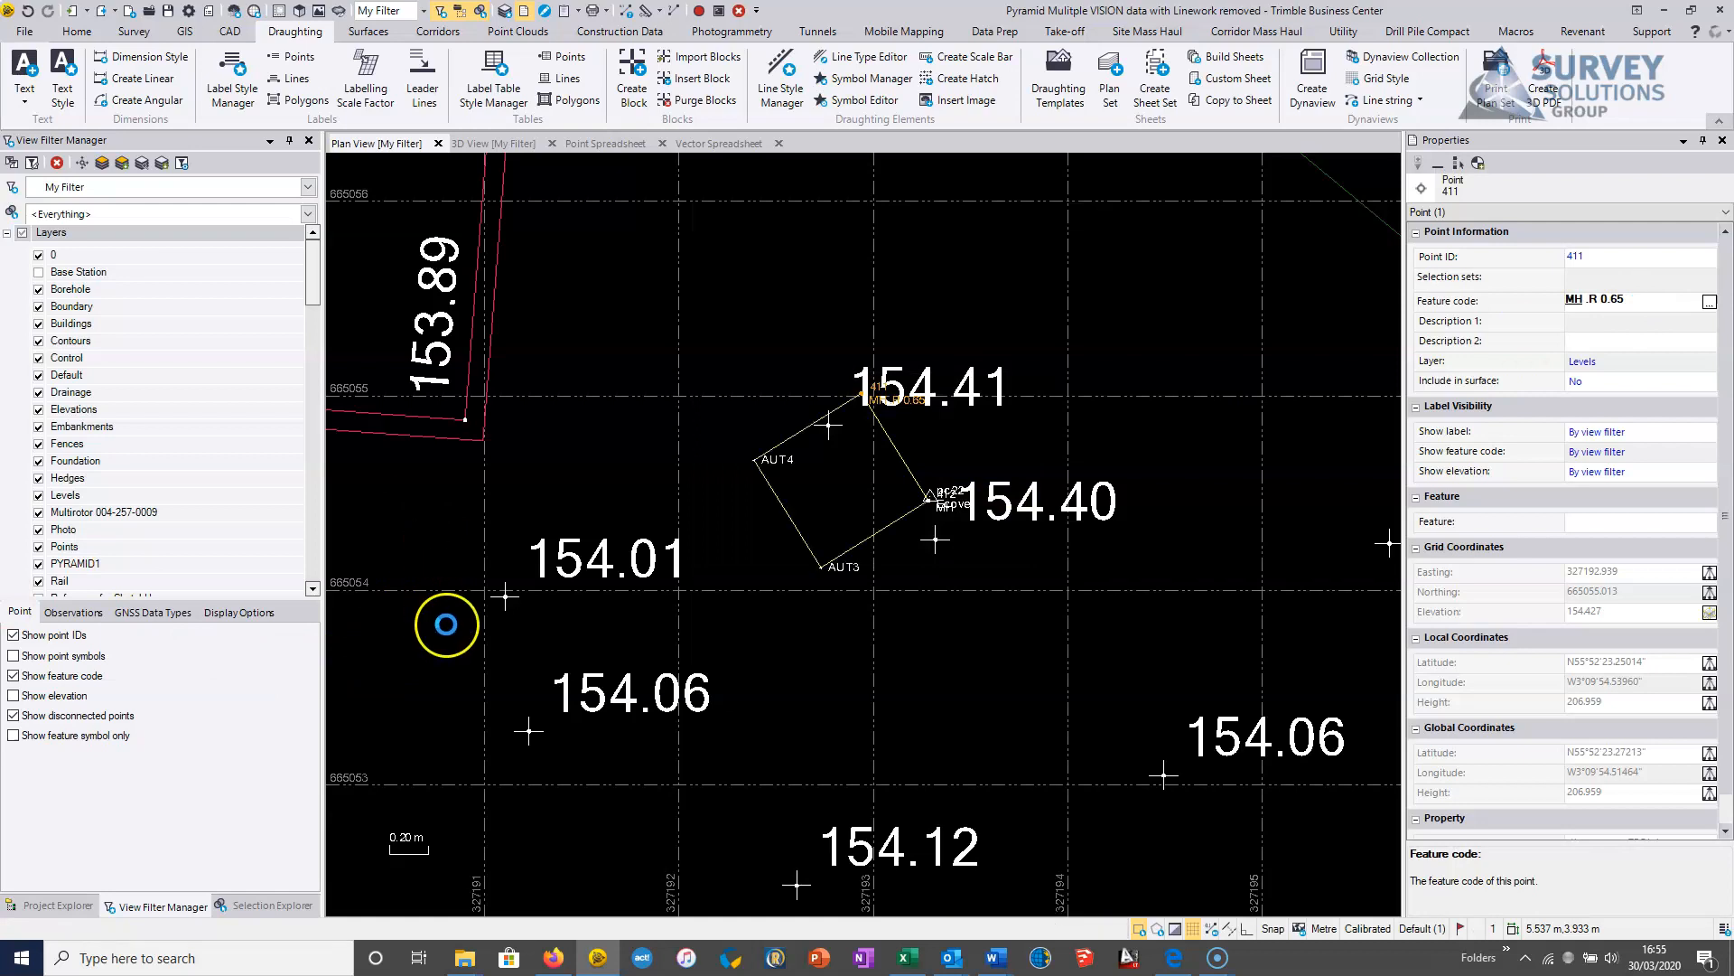
Step: Set the trunk diameter of tree point 395, in the tree group east of station stn5, to 0.4
scroll(732, 542, "down", 3)
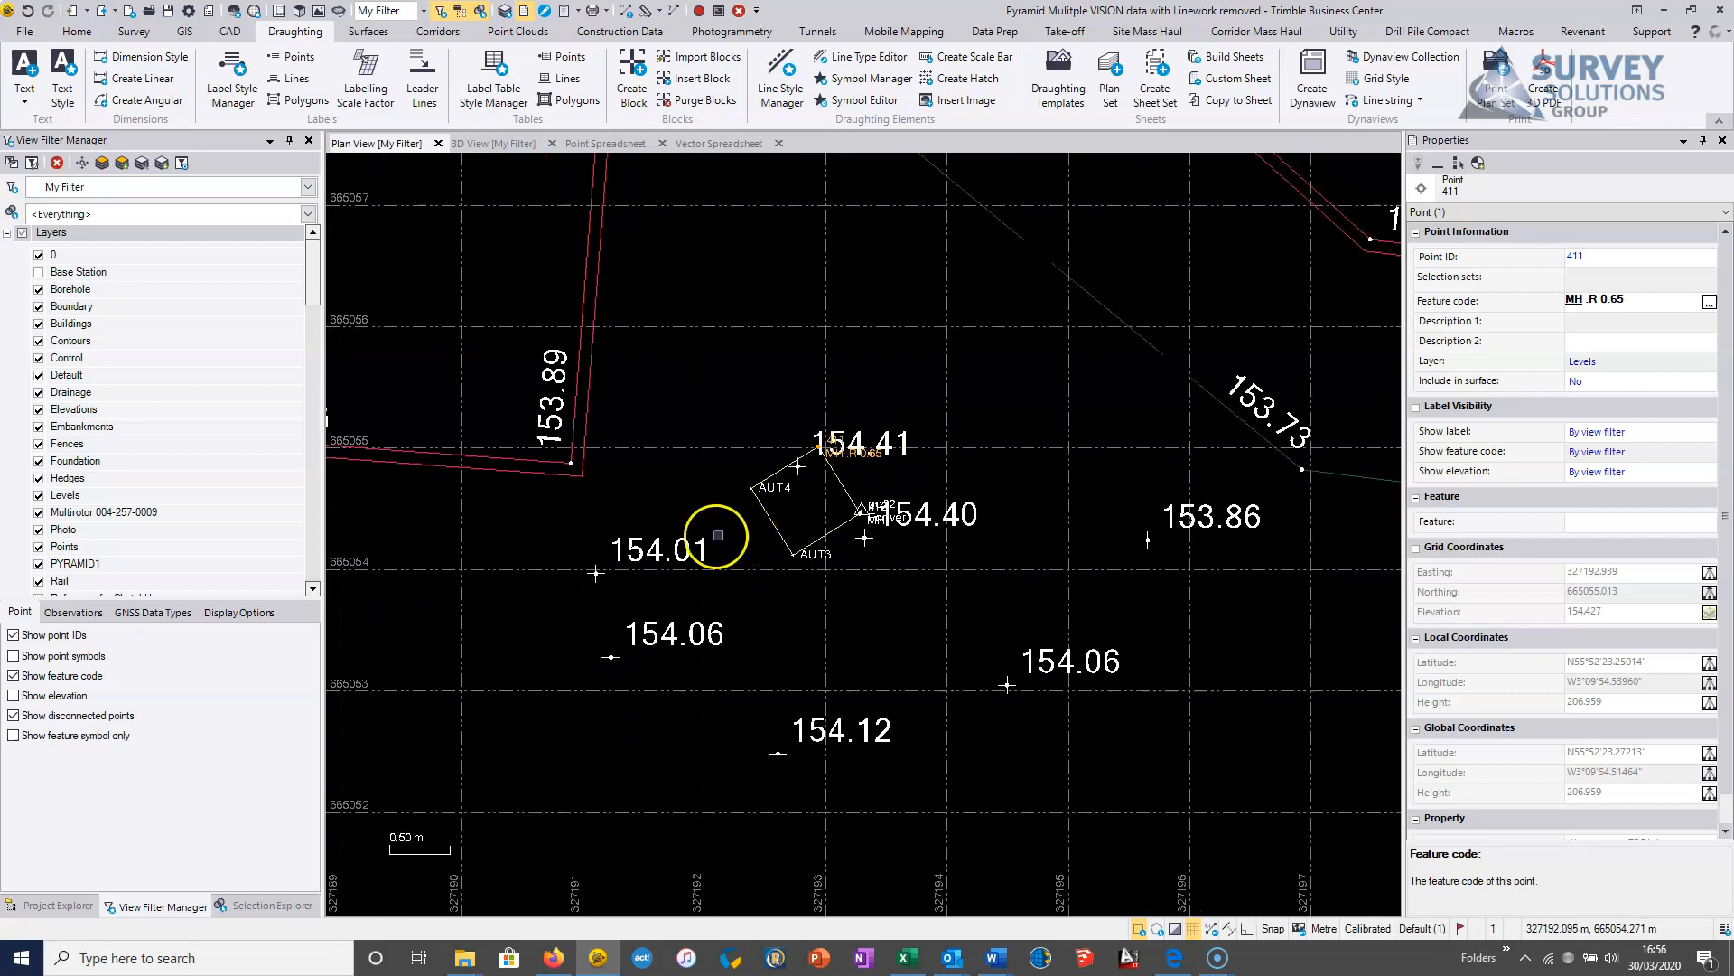
middle_click_drag(960, 361, 740, 530)
scroll(740, 530, "down", 3)
middle_click_drag(953, 302, 687, 470)
scroll(759, 388, "down", 3)
middle_click_drag(896, 358, 657, 626)
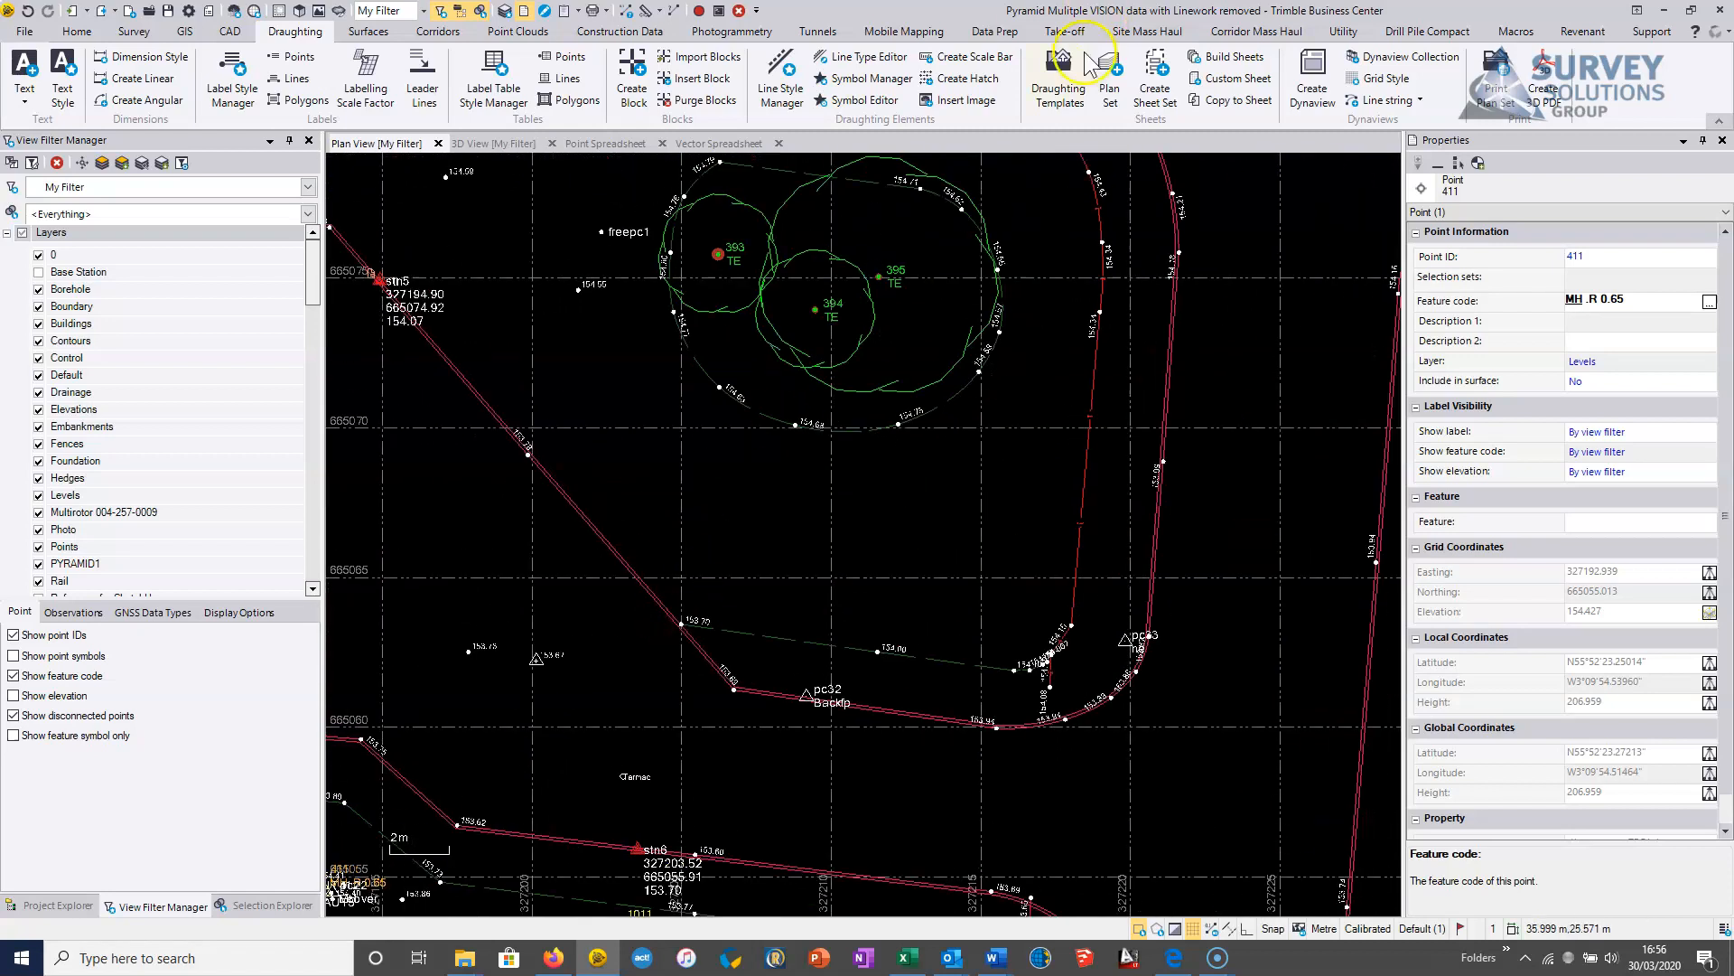
scroll(1095, 27, "up", 1)
scroll(882, 282, "up", 5)
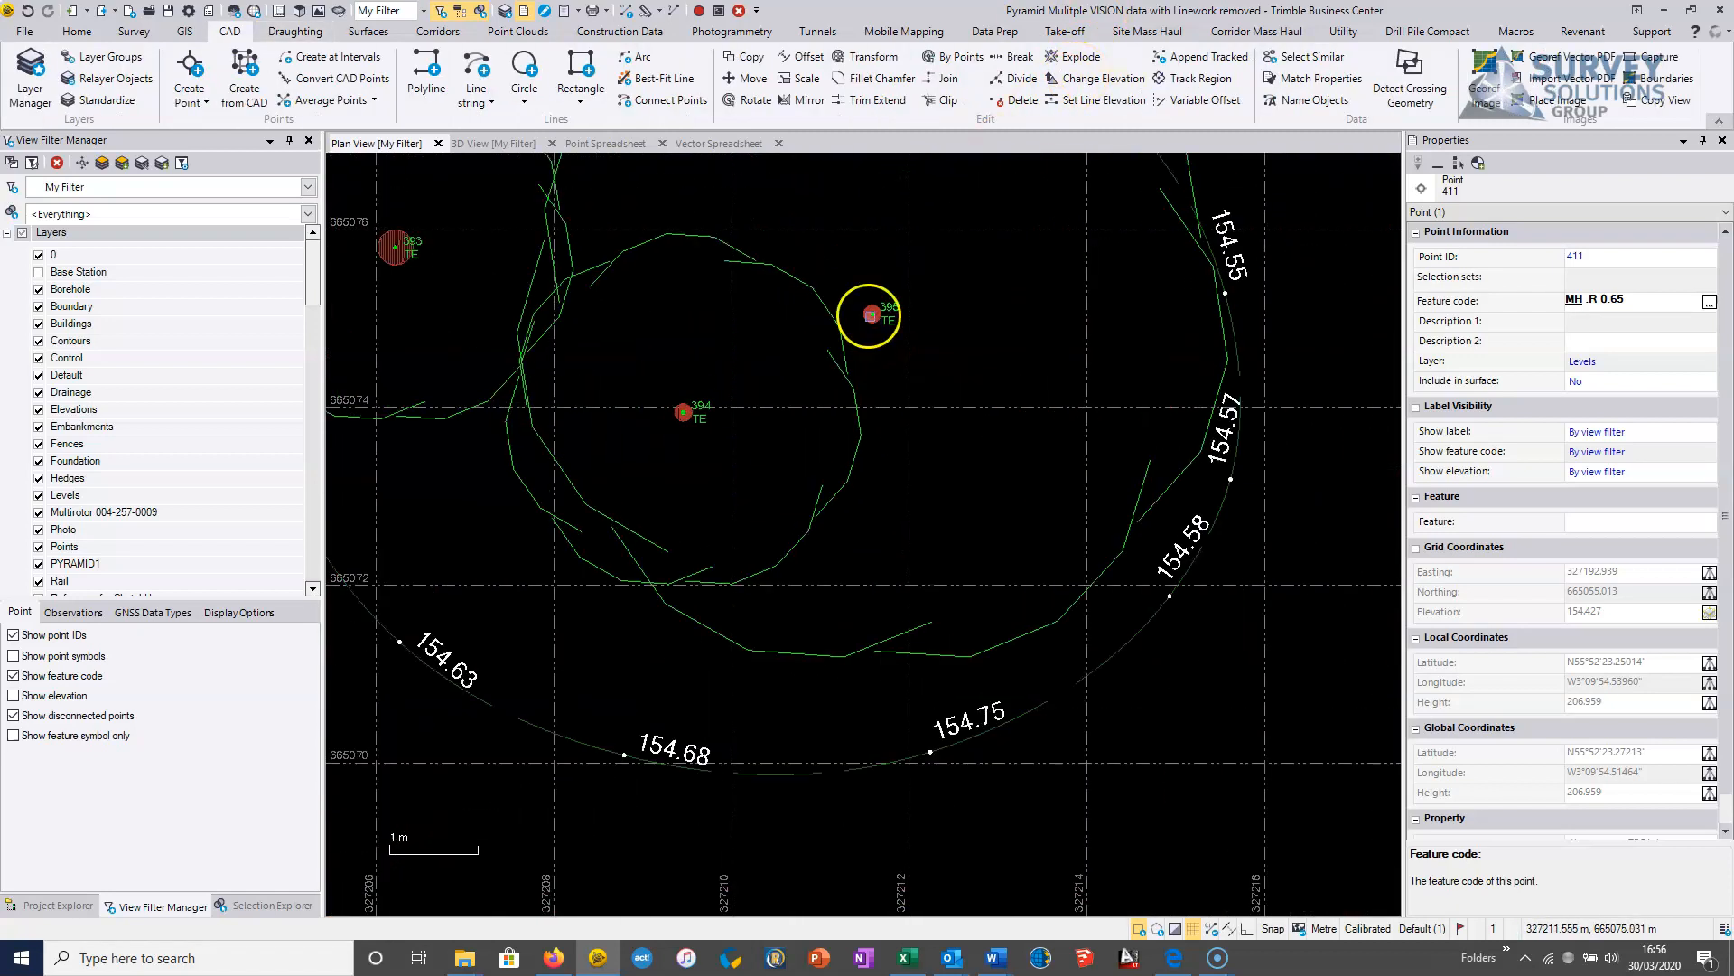
middle_click_drag(870, 314, 1008, 551)
left_click(1007, 545)
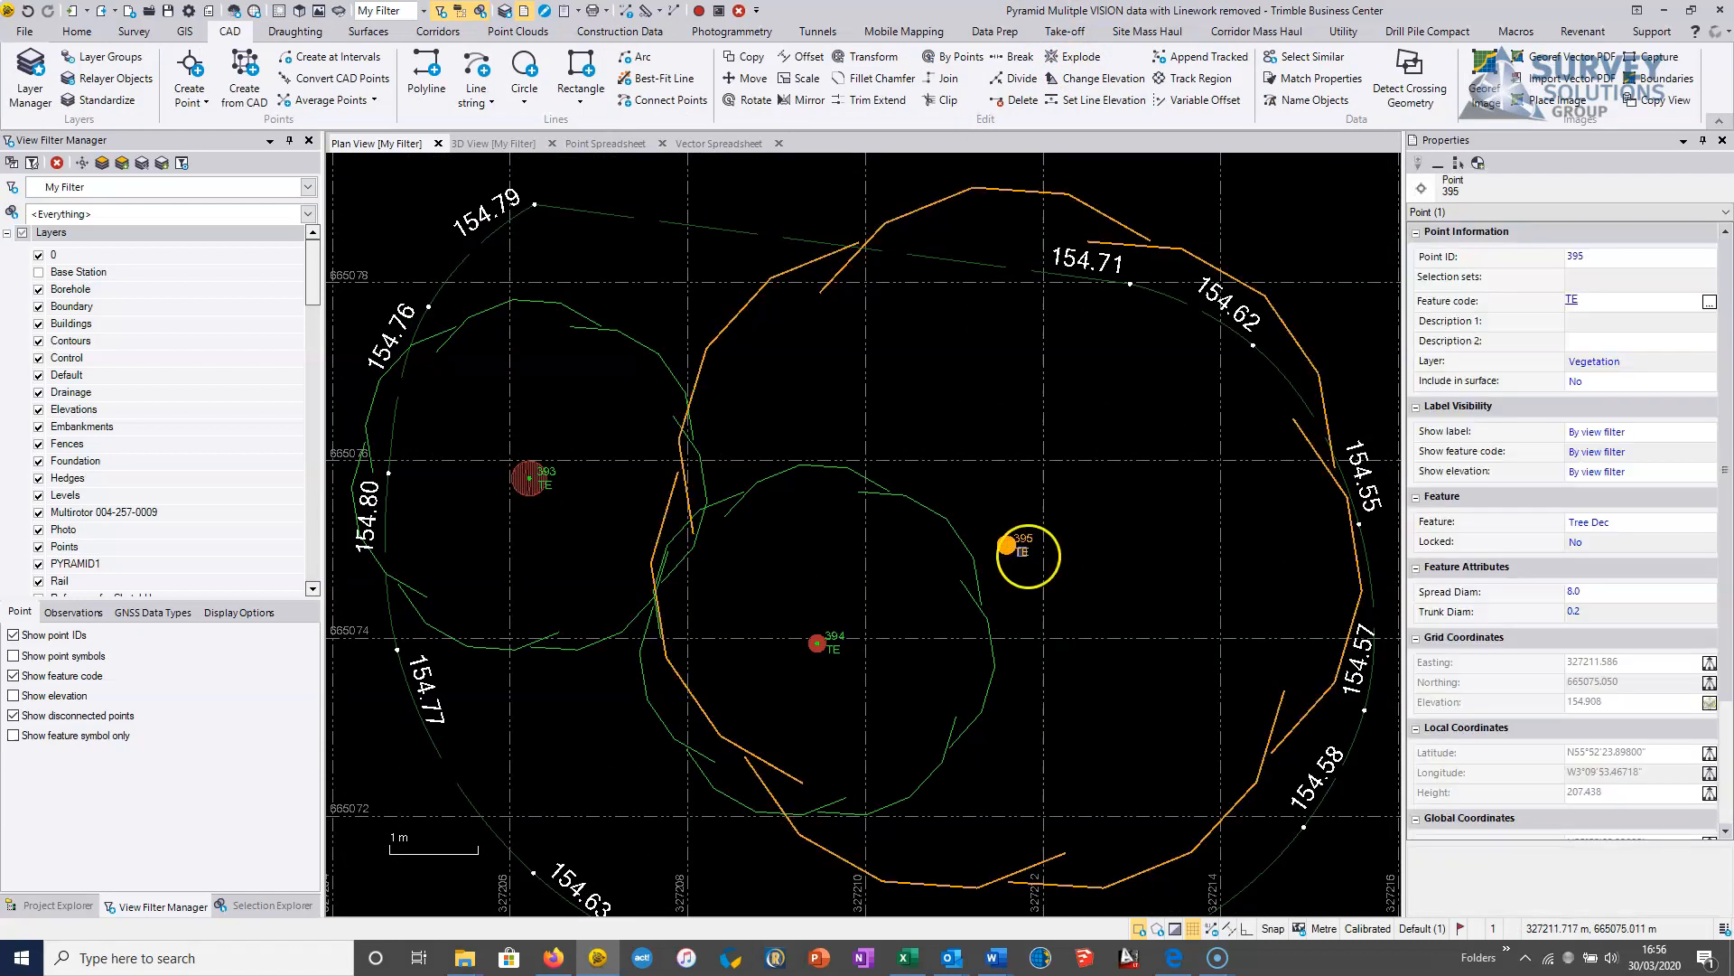
left_click(1617, 591)
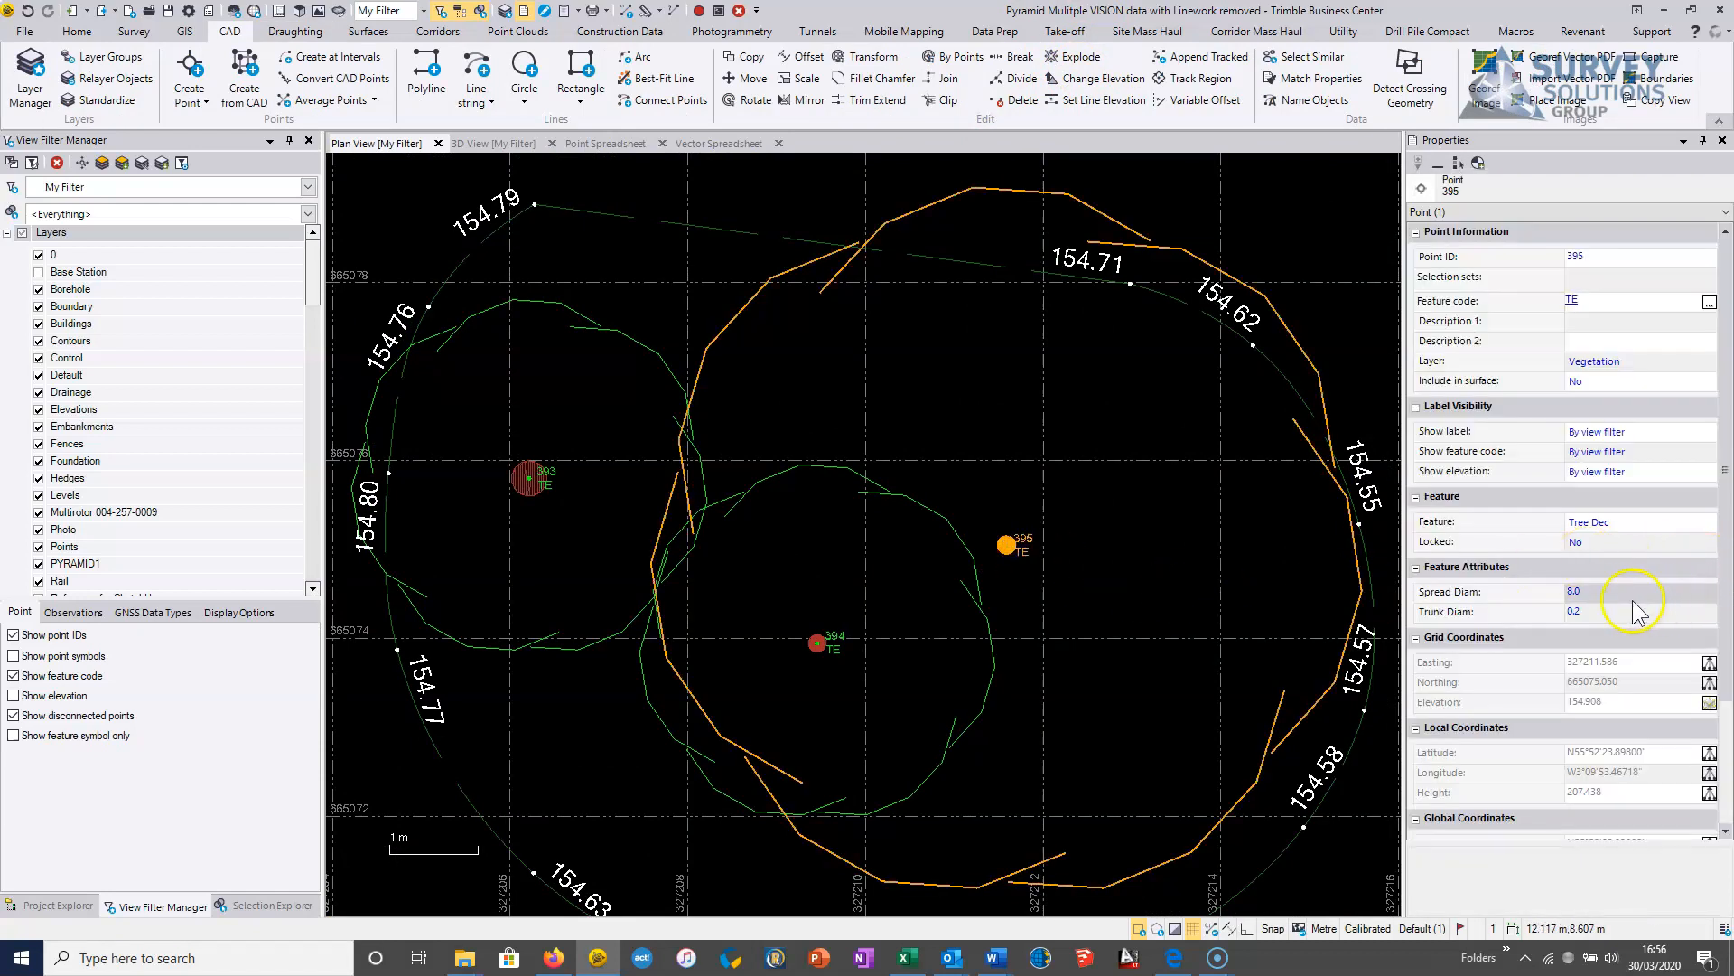
left_click(1583, 612)
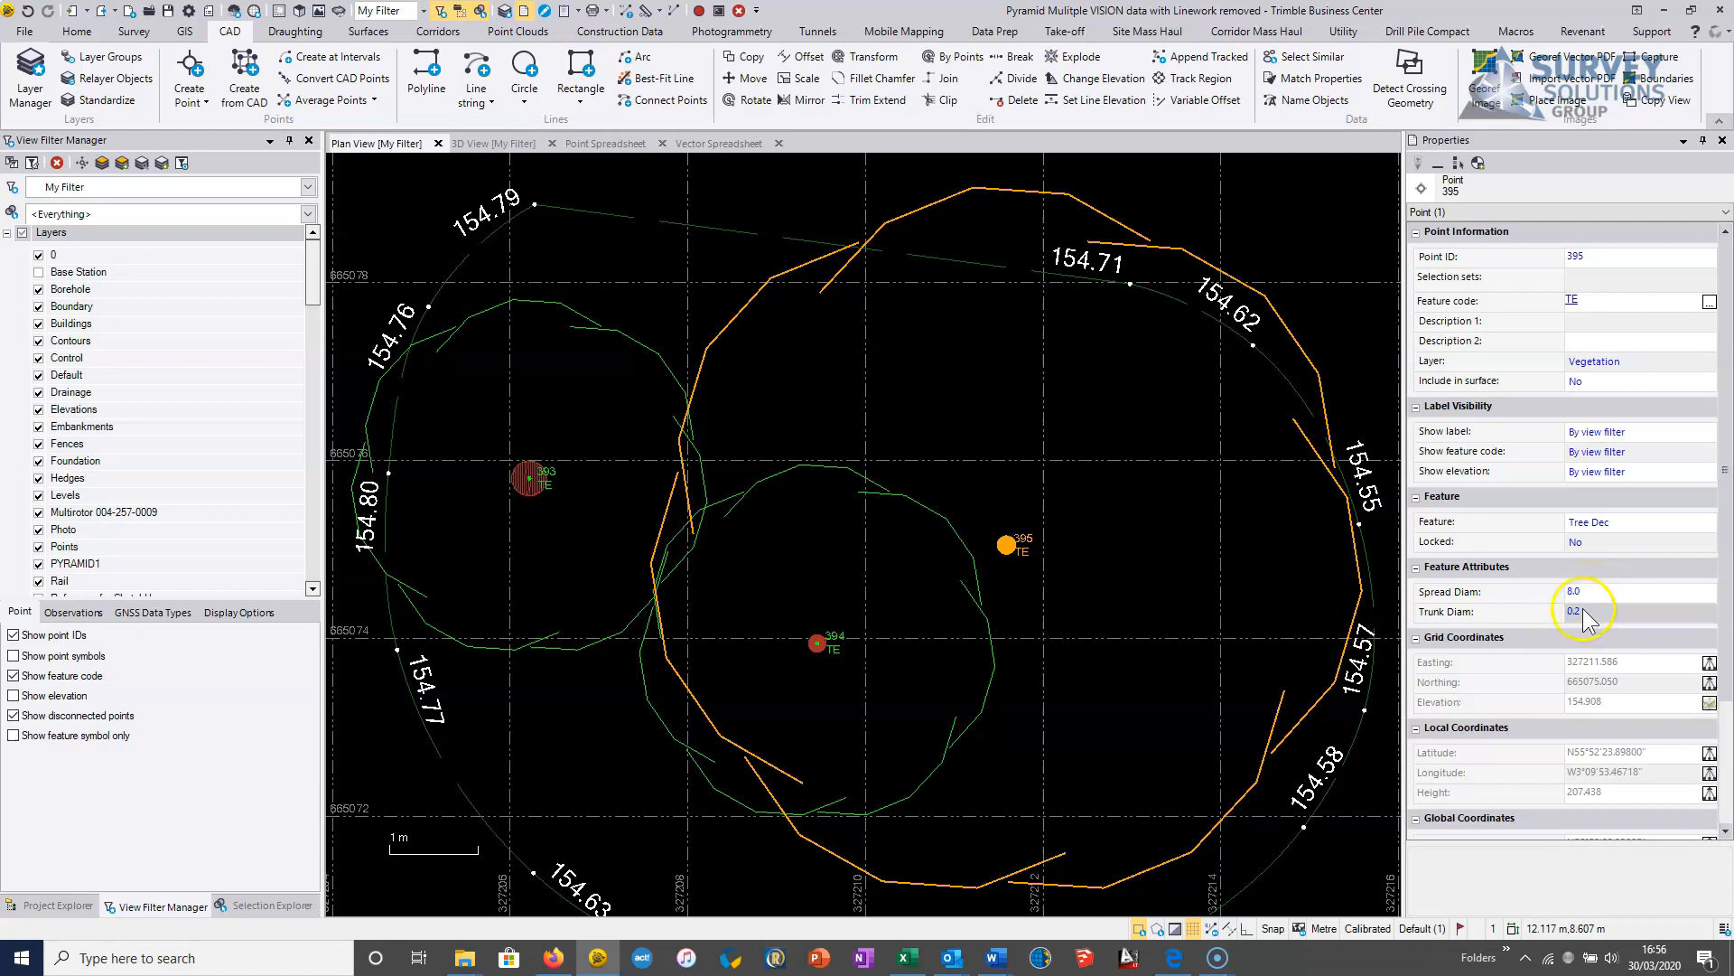
left_click(1585, 611)
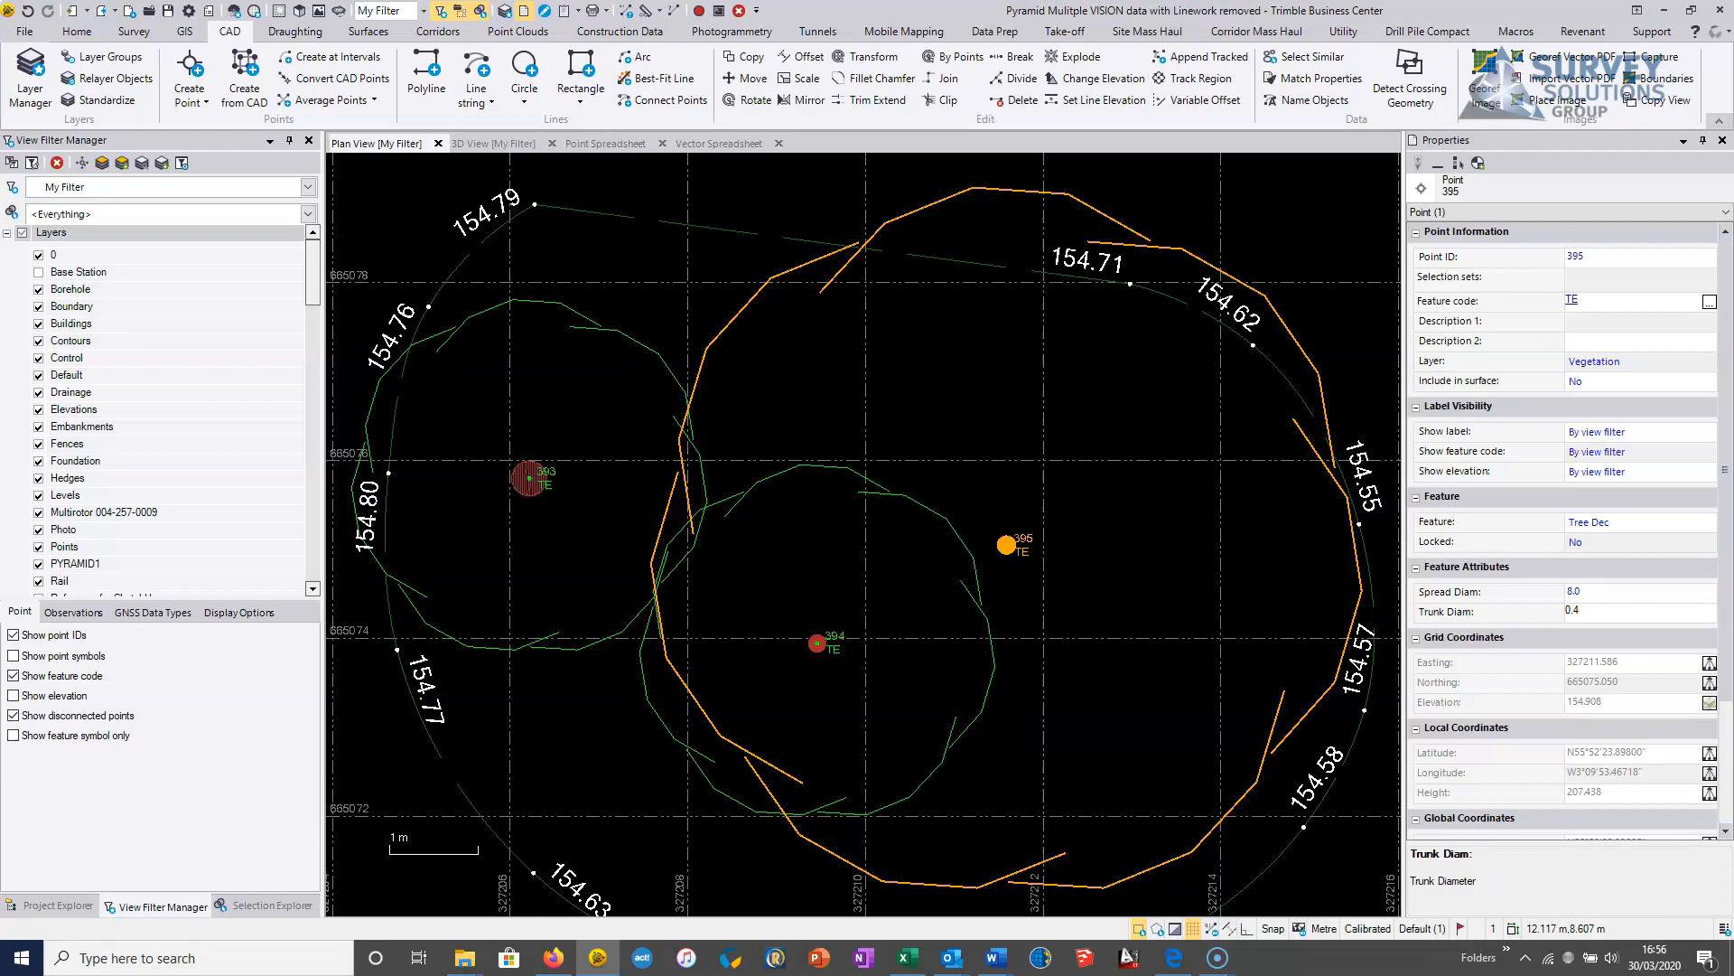
key("Return")
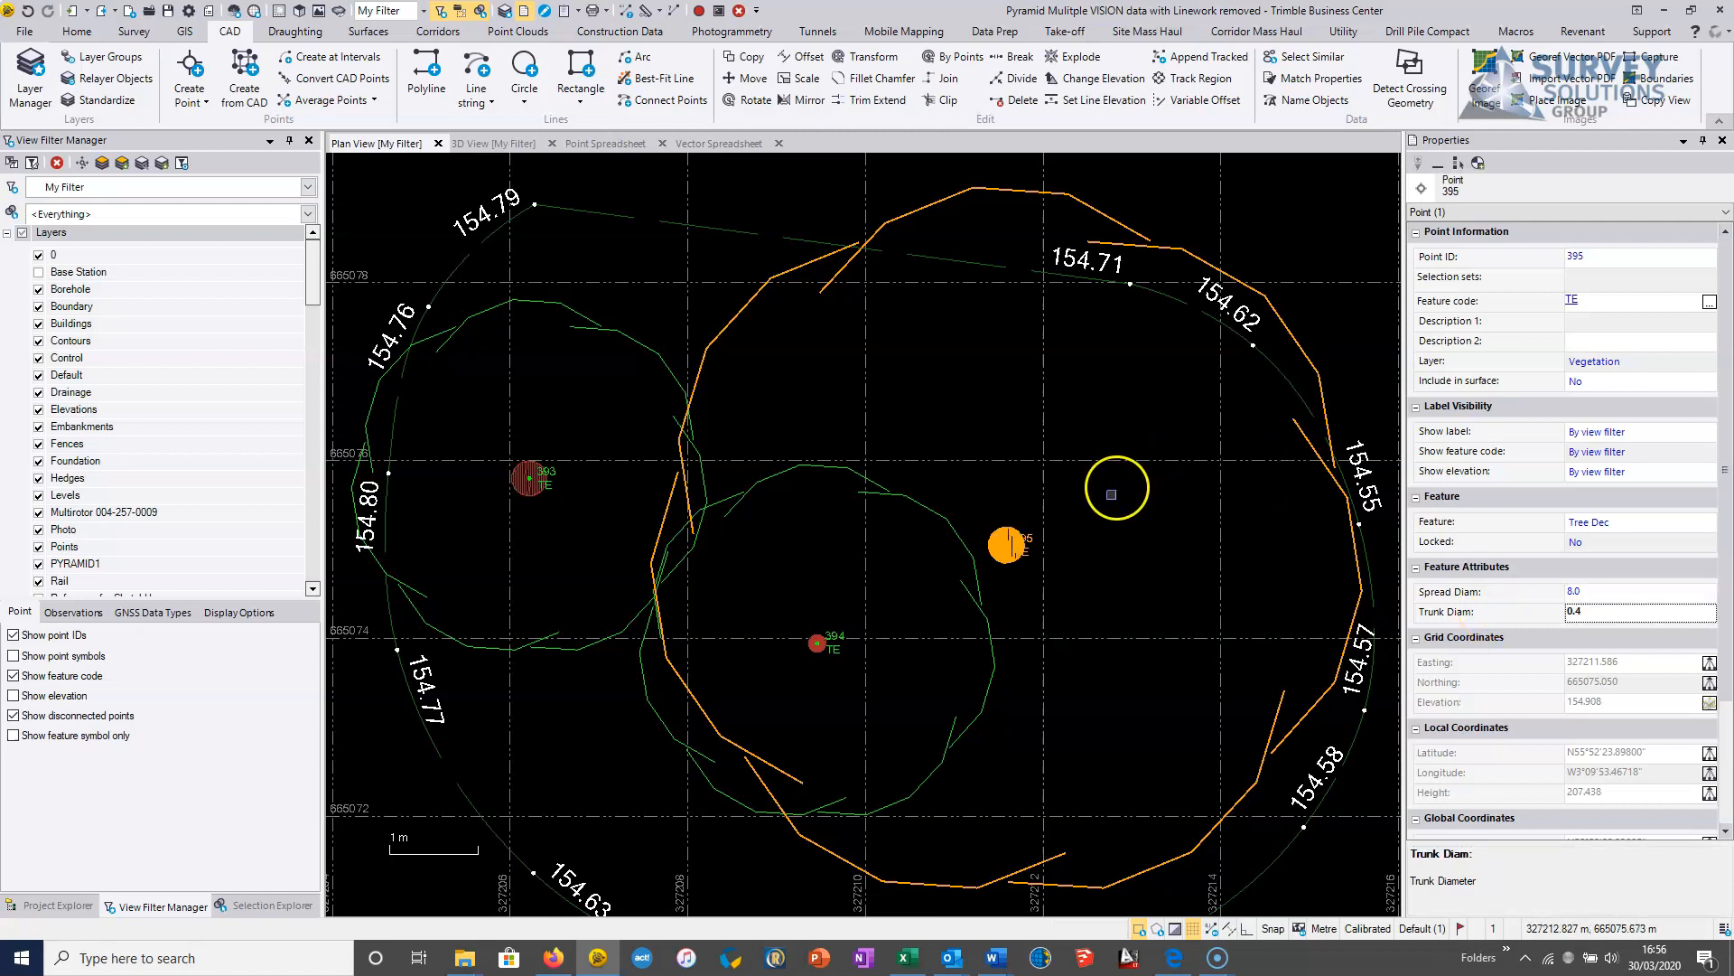
left_click(1082, 573)
Step: Look over the survey linework between the western trees, the prism stations and the kerb lines around FREE1
scroll(883, 572, "down", 4)
middle_click_drag(659, 639, 901, 491)
scroll(682, 534, "down", 5)
middle_click_drag(604, 508, 1097, 376)
scroll(1097, 376, "down", 1)
middle_click_drag(778, 554, 1014, 480)
middle_click_drag(817, 503, 1024, 423)
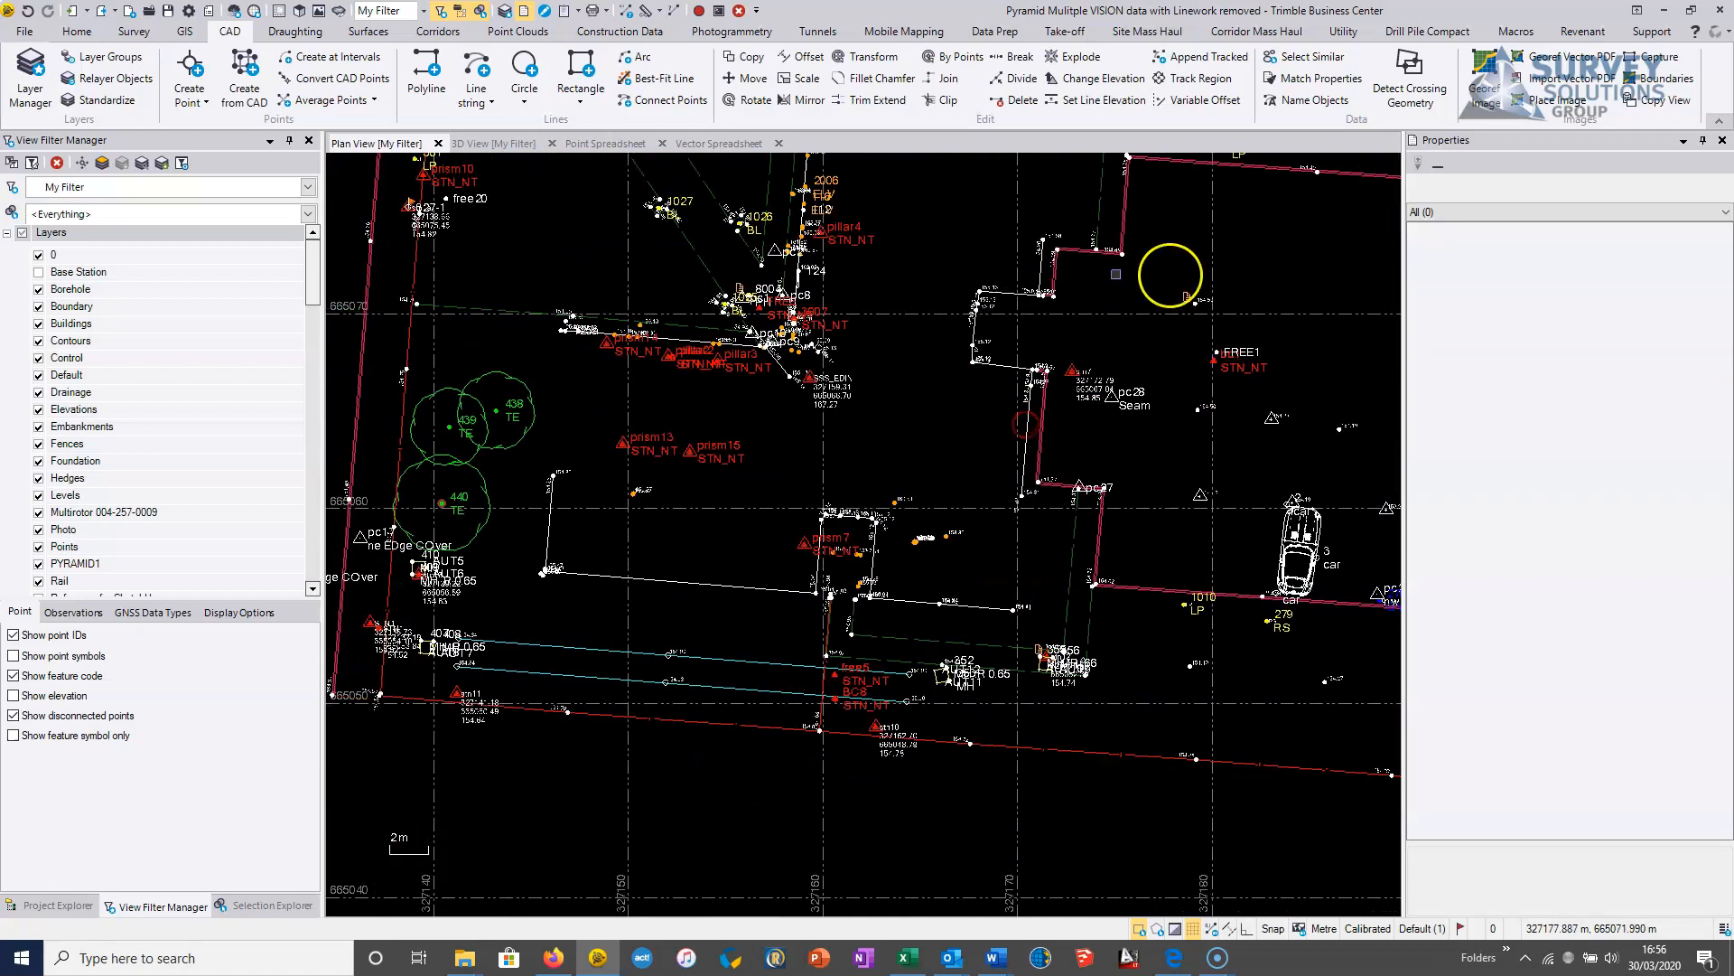
middle_click_drag(651, 379, 733, 393)
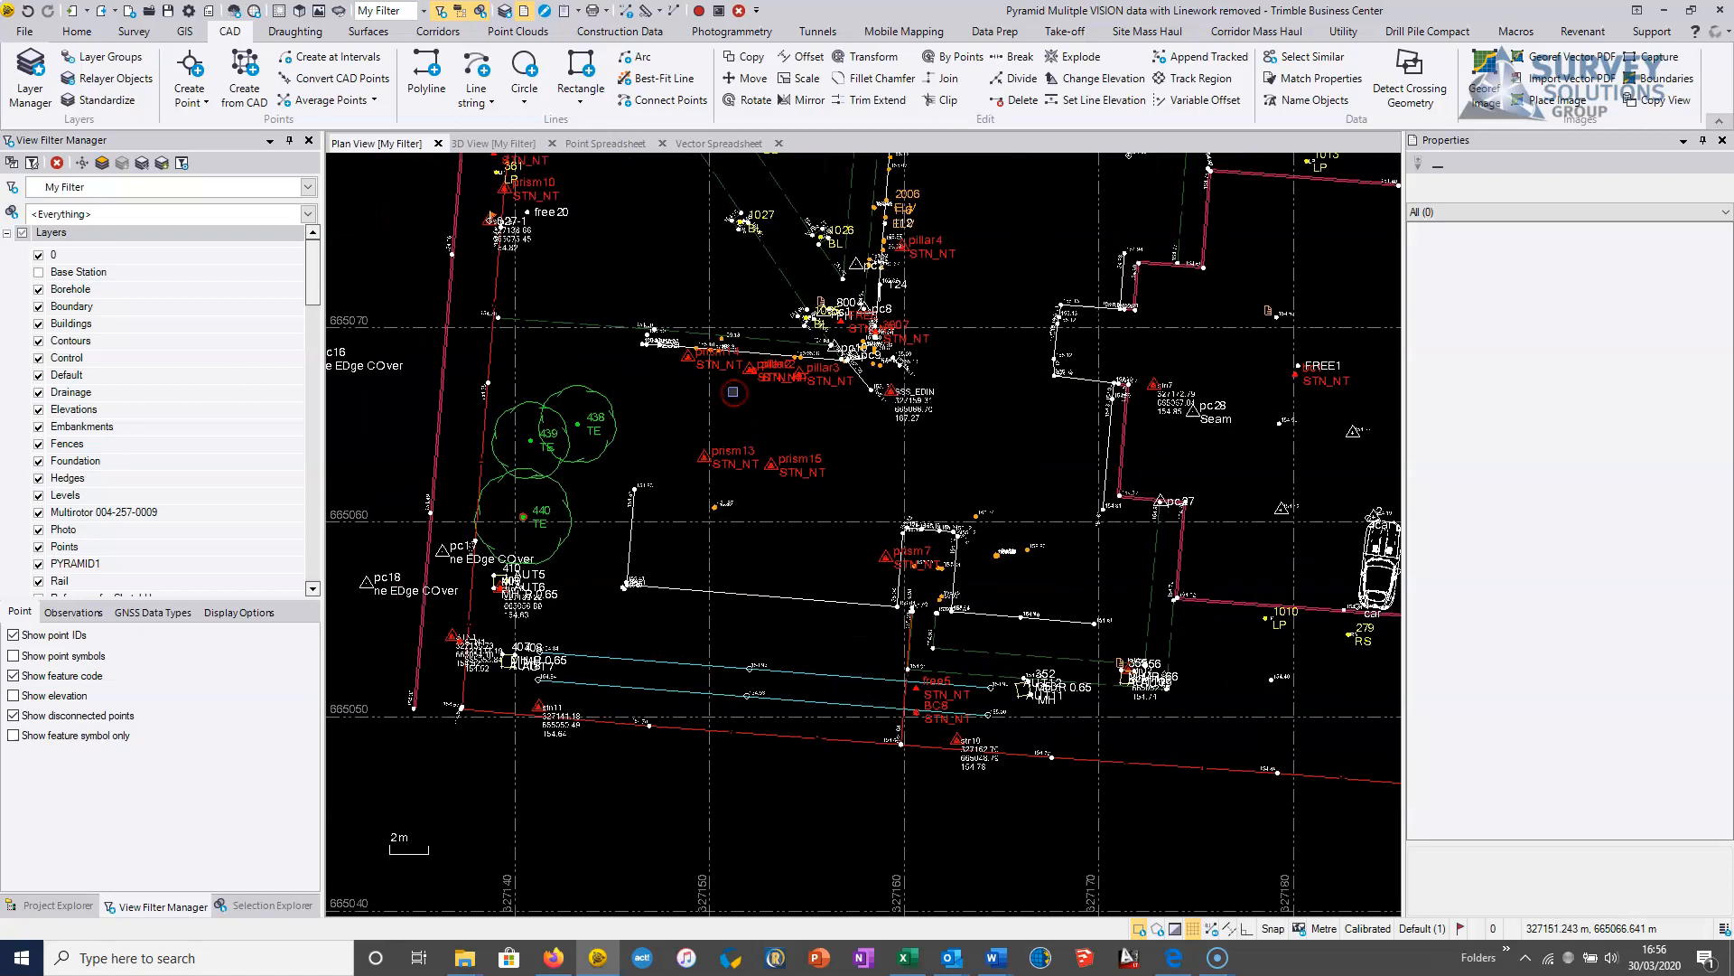
middle_click_drag(910, 407, 681, 496)
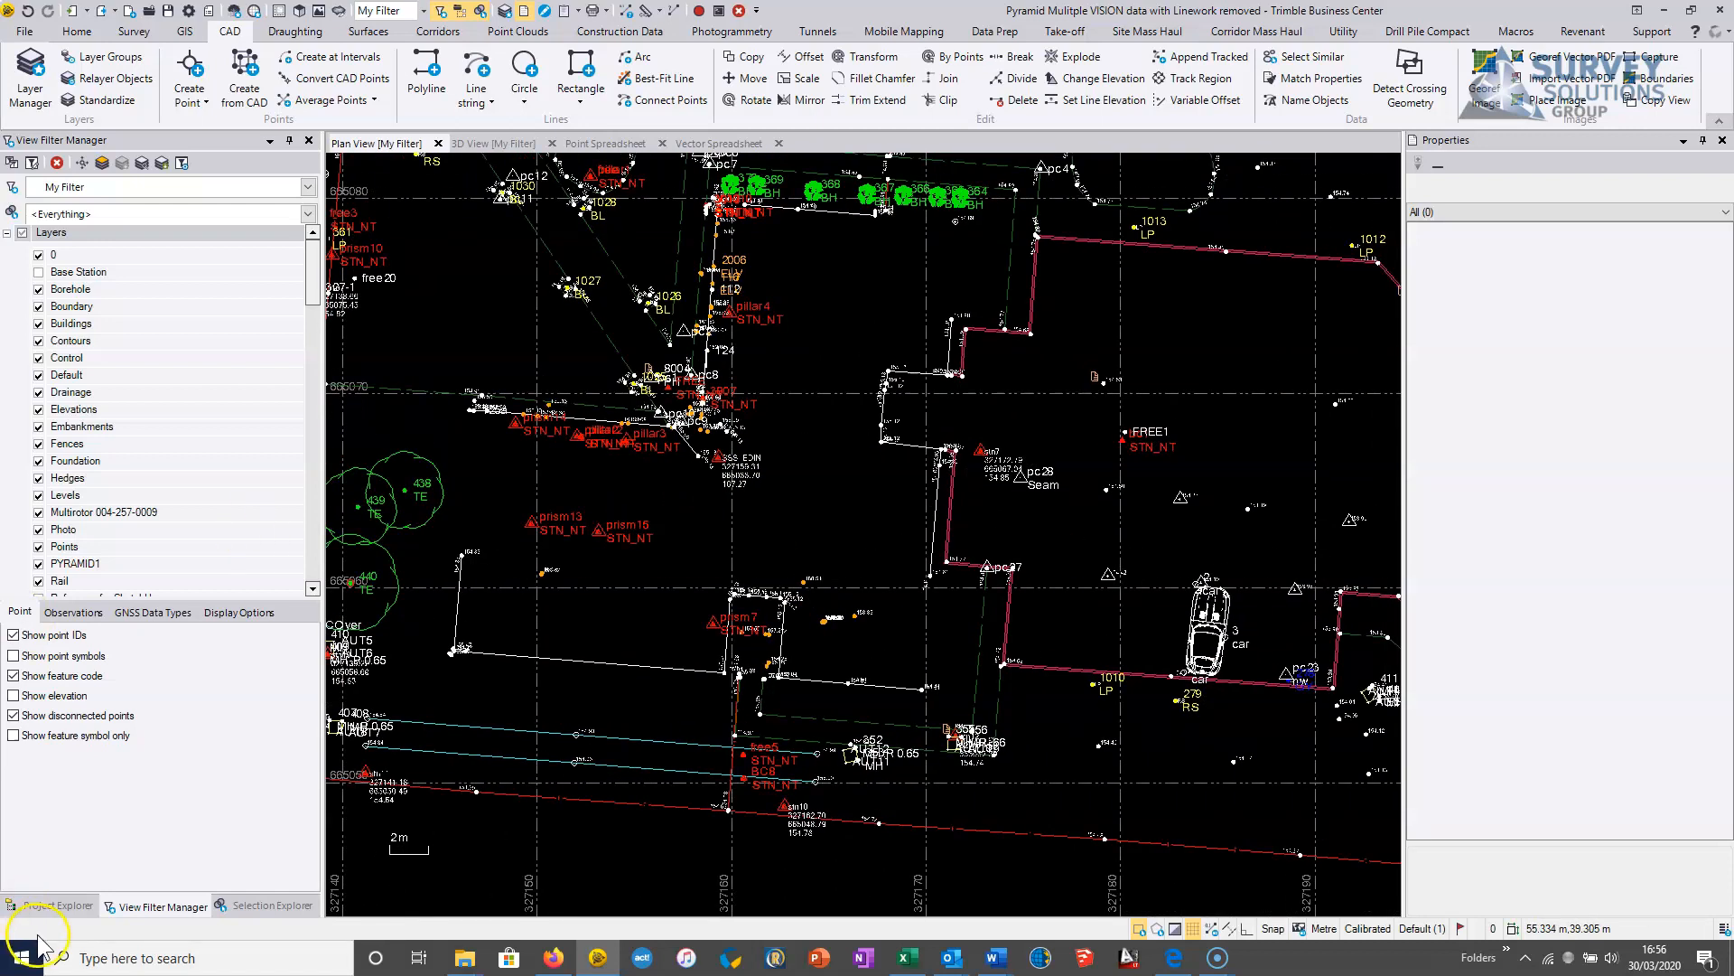
middle_click_drag(527, 545, 817, 546)
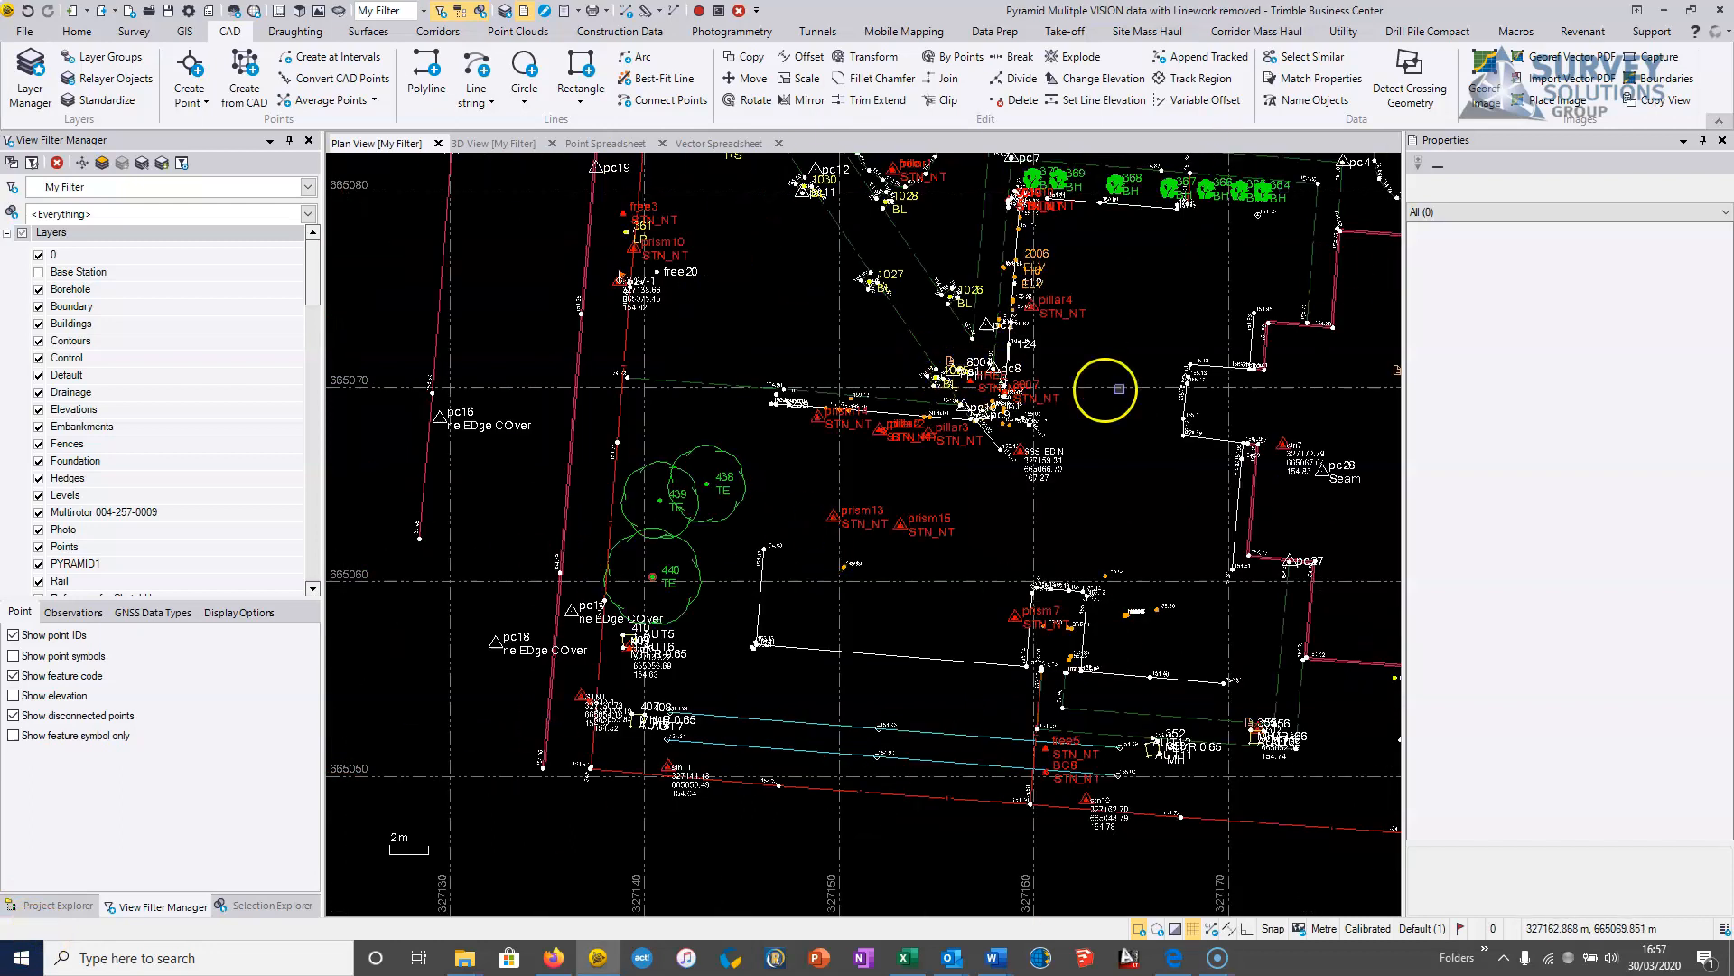
middle_click_drag(1103, 386, 832, 389)
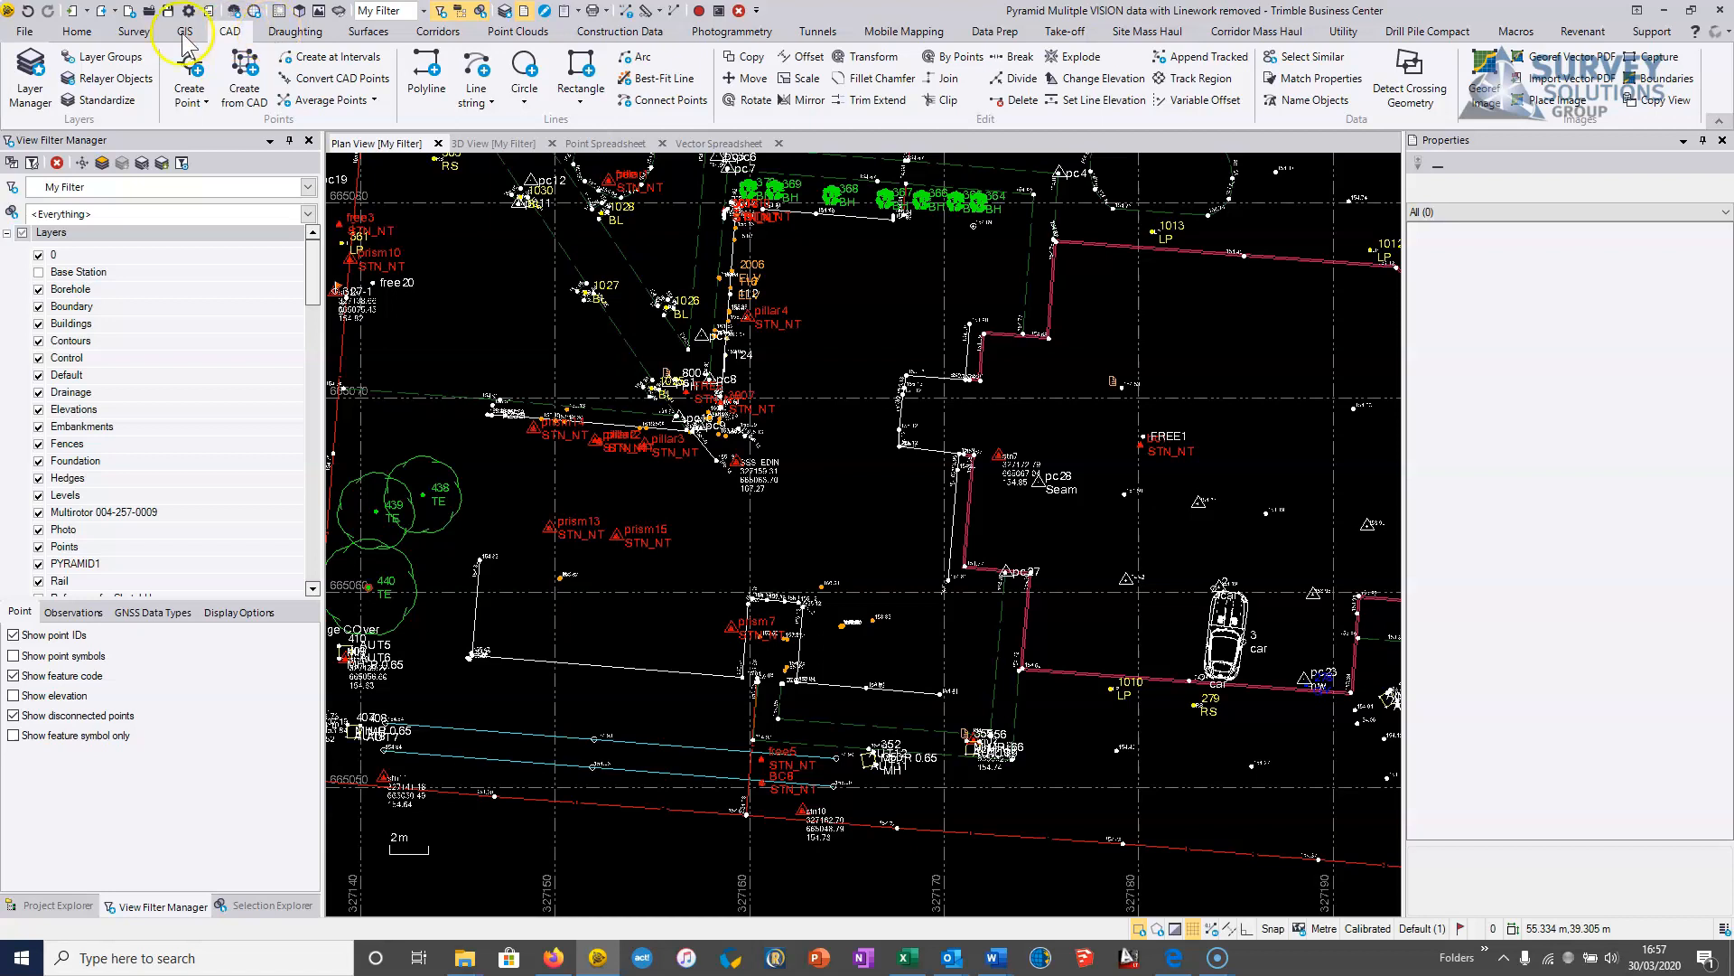
Step: Turn off editing of processed feature codes in Process Feature Codes and close the command
left_click(134, 31)
left_click(50, 72)
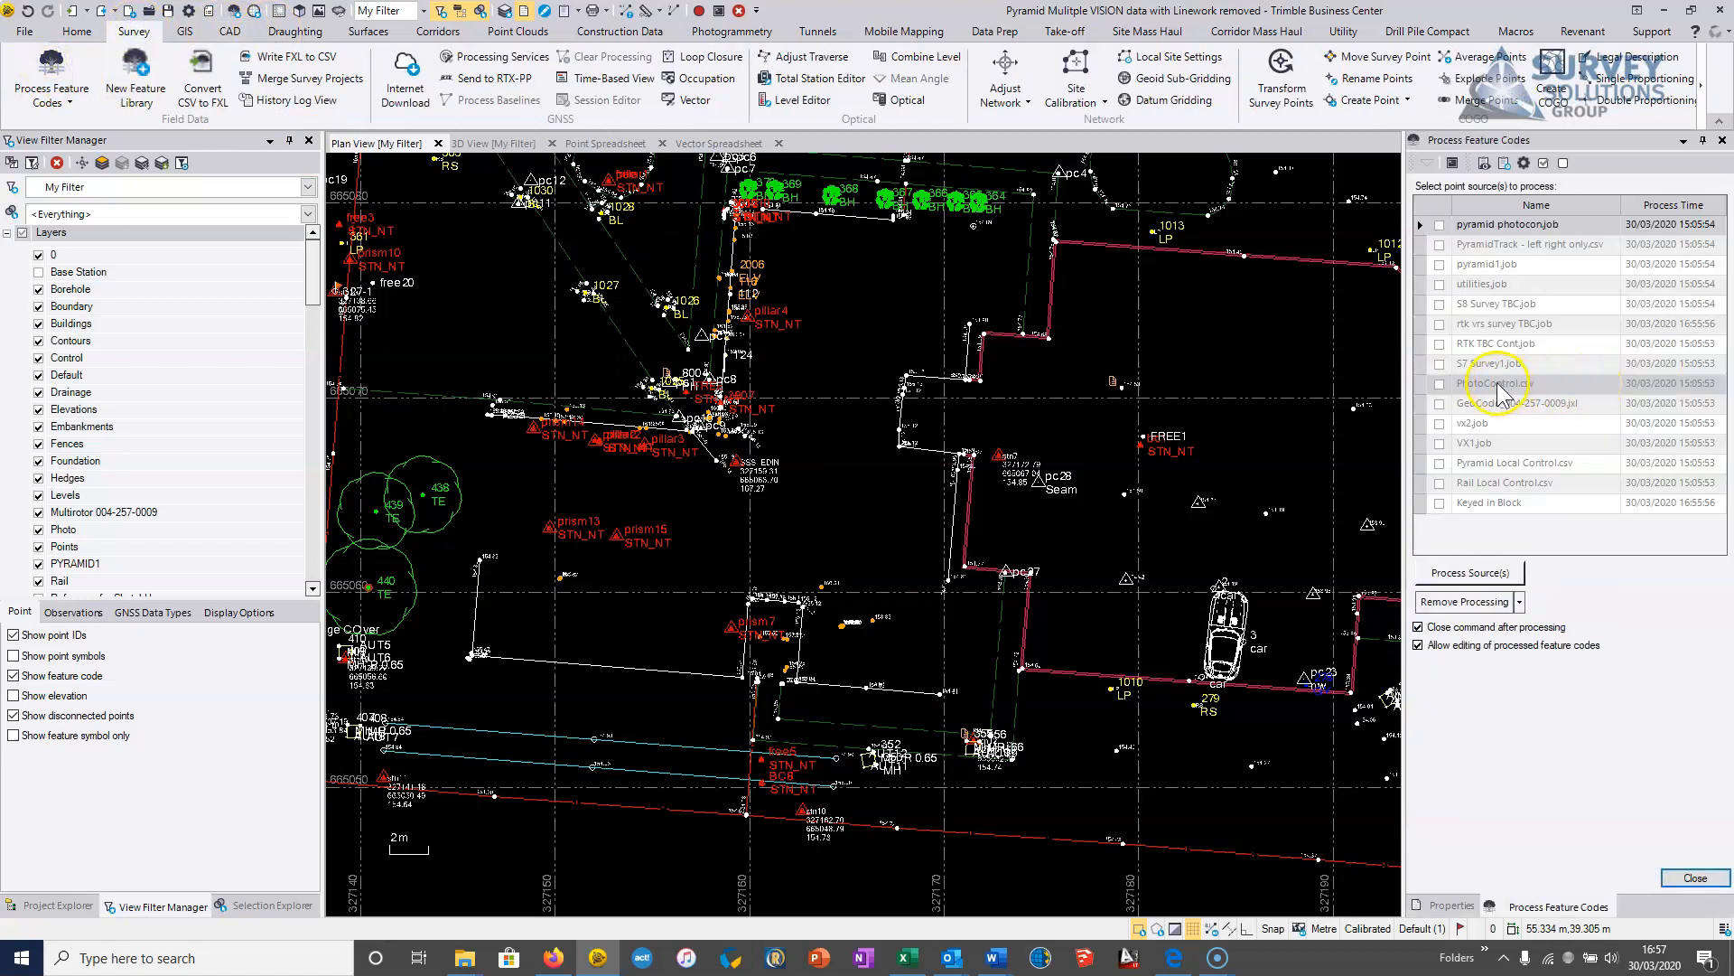
left_click(1419, 645)
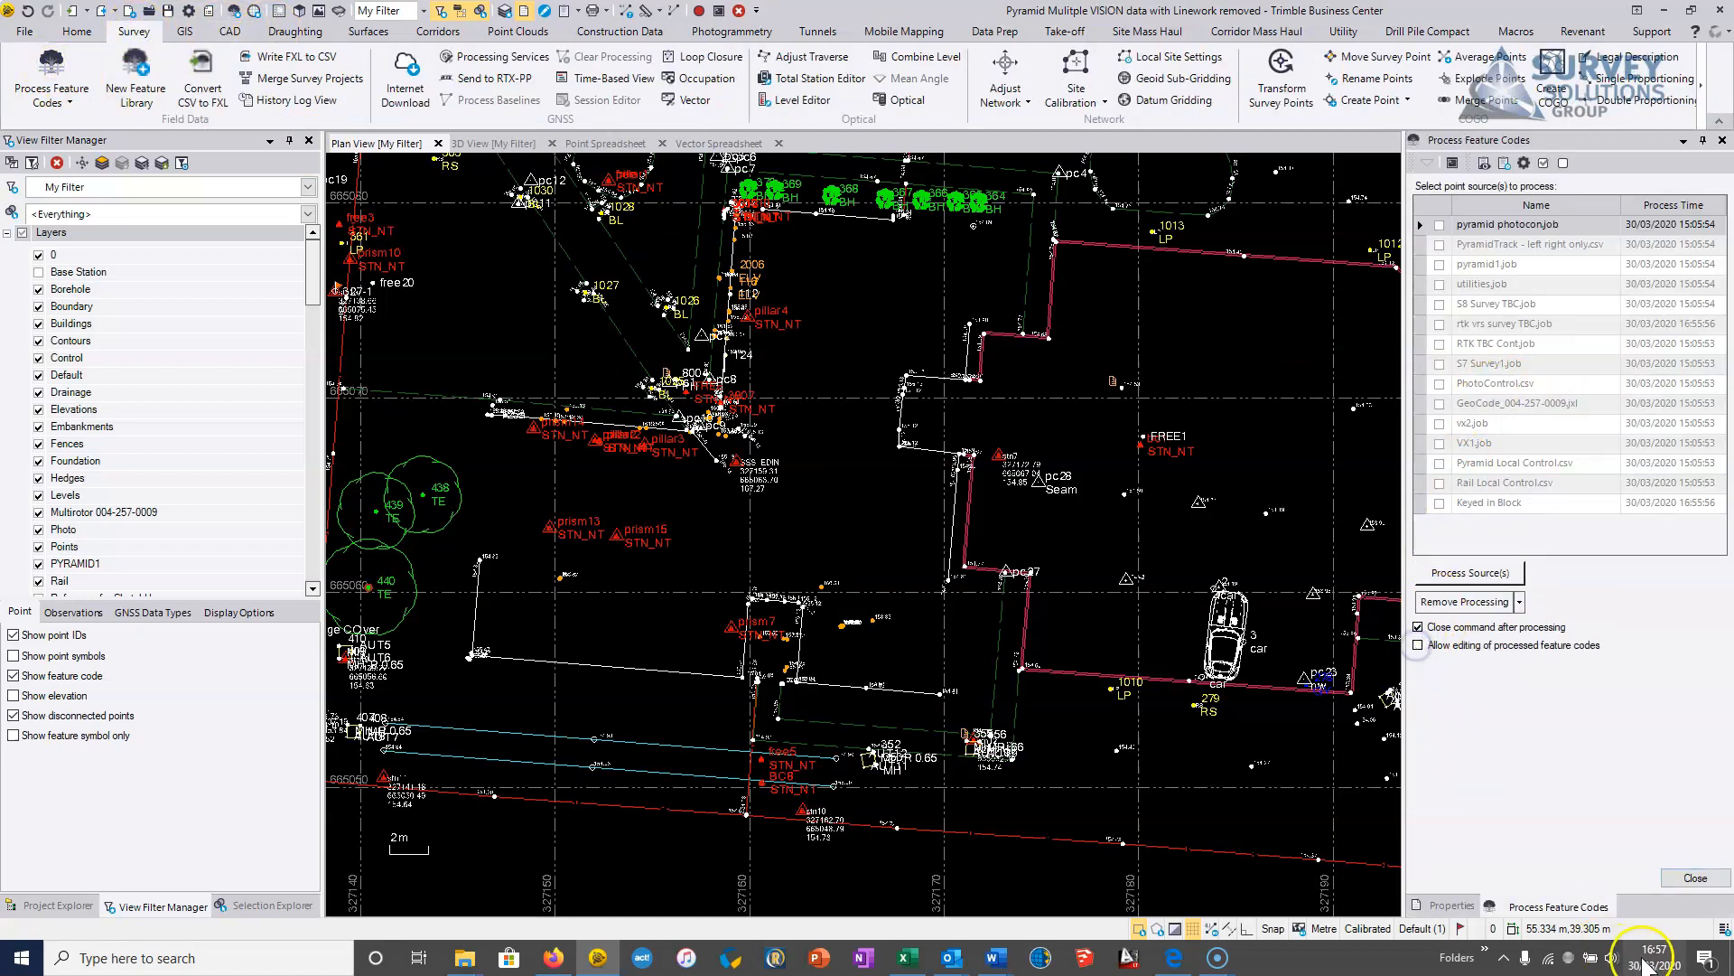
left_click(1685, 880)
Step: Check the Locked options for the two kerb lines beside station stn7 and choose No
middle_click_drag(1170, 479, 937, 489)
scroll(988, 418, "up", 5)
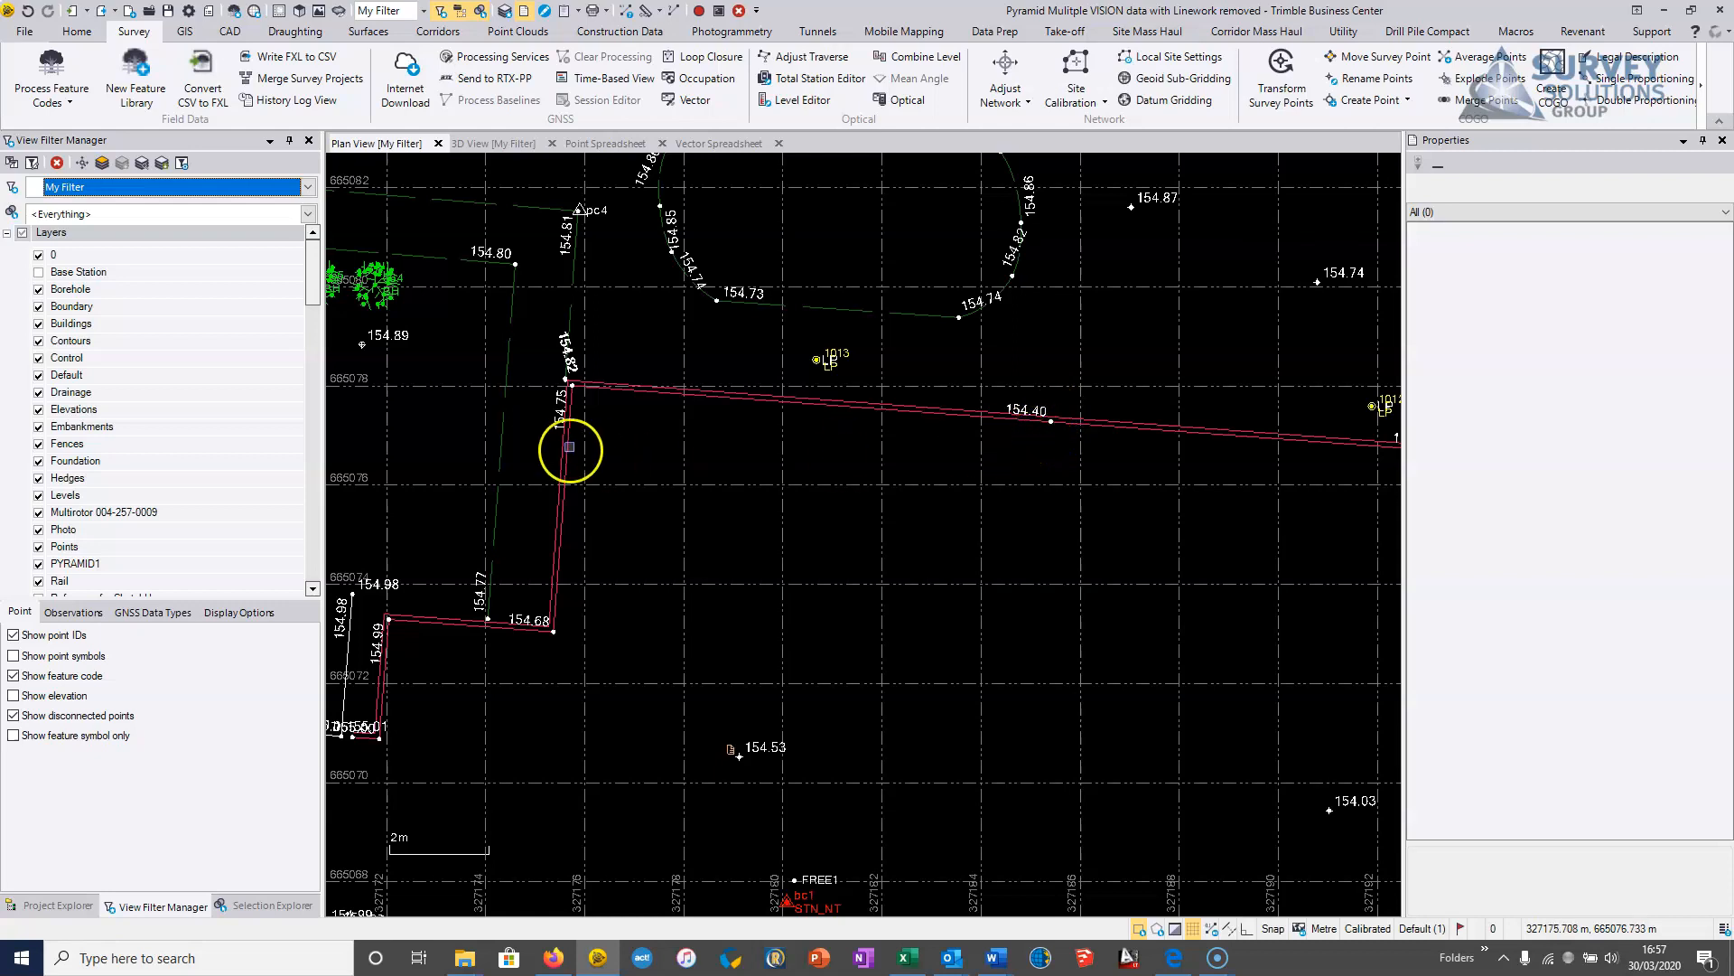
middle_click_drag(577, 438, 928, 392)
middle_click_drag(630, 635, 717, 460)
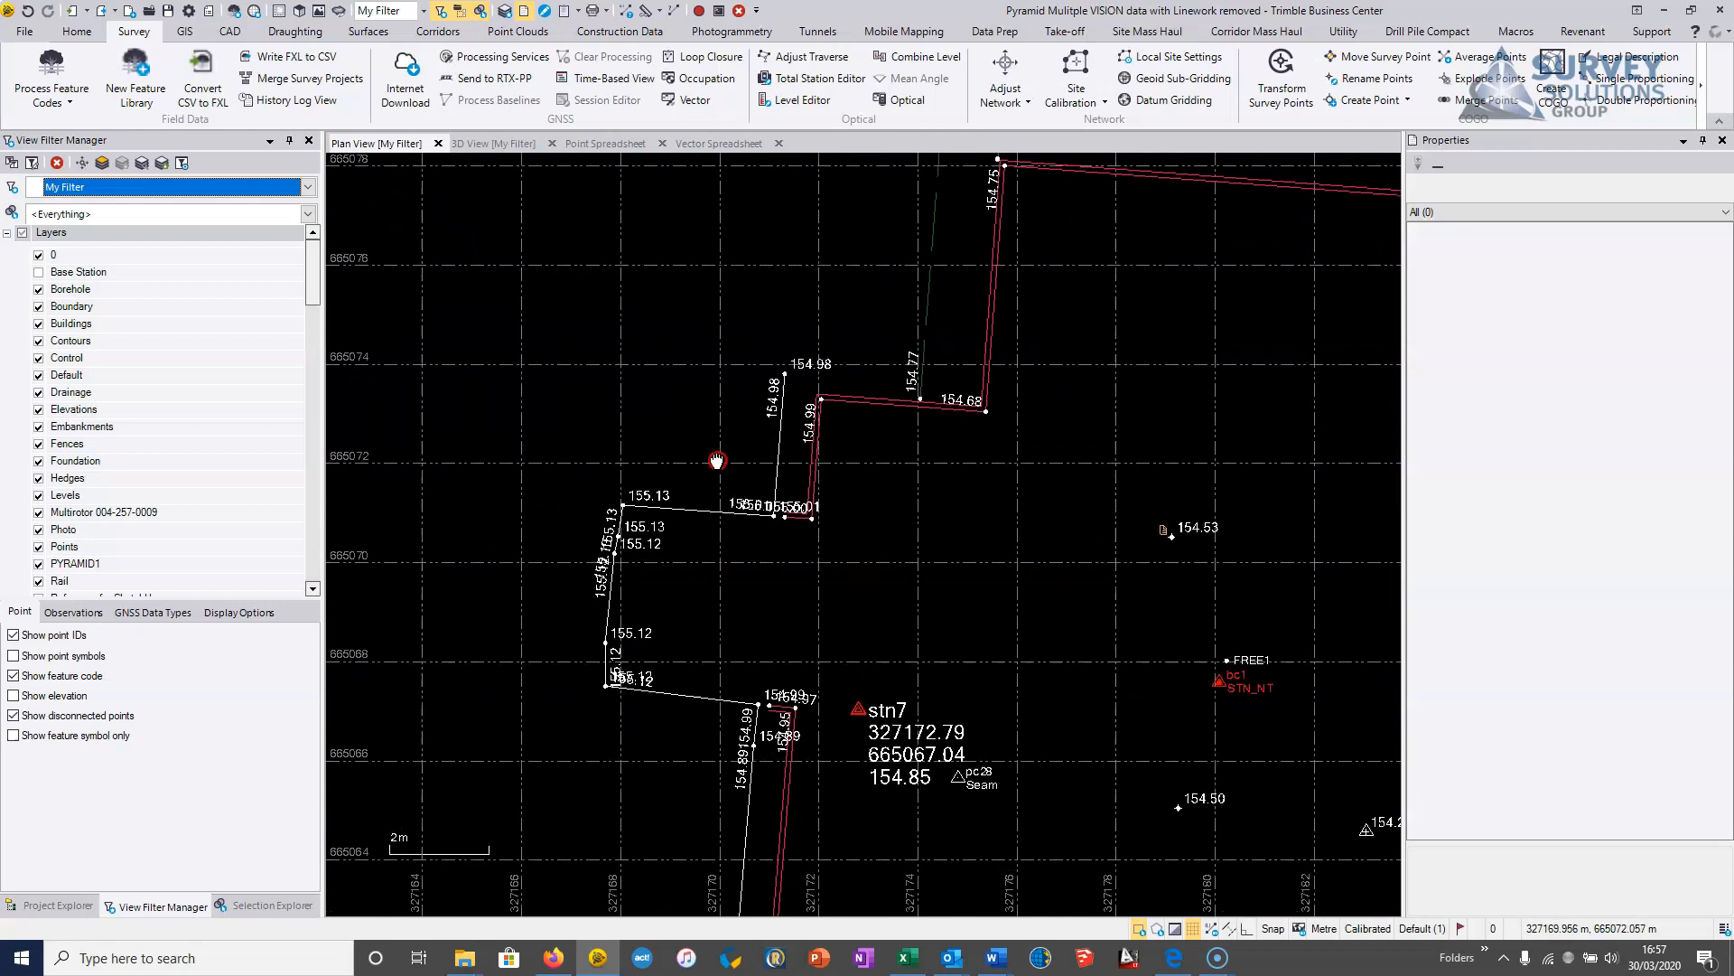
scroll(696, 629, "down", 2)
middle_click_drag(647, 699, 744, 391)
scroll(713, 476, "down", 1)
scroll(908, 540, "up", 2)
scroll(908, 540, "up", 2)
left_click_drag(797, 468, 715, 389)
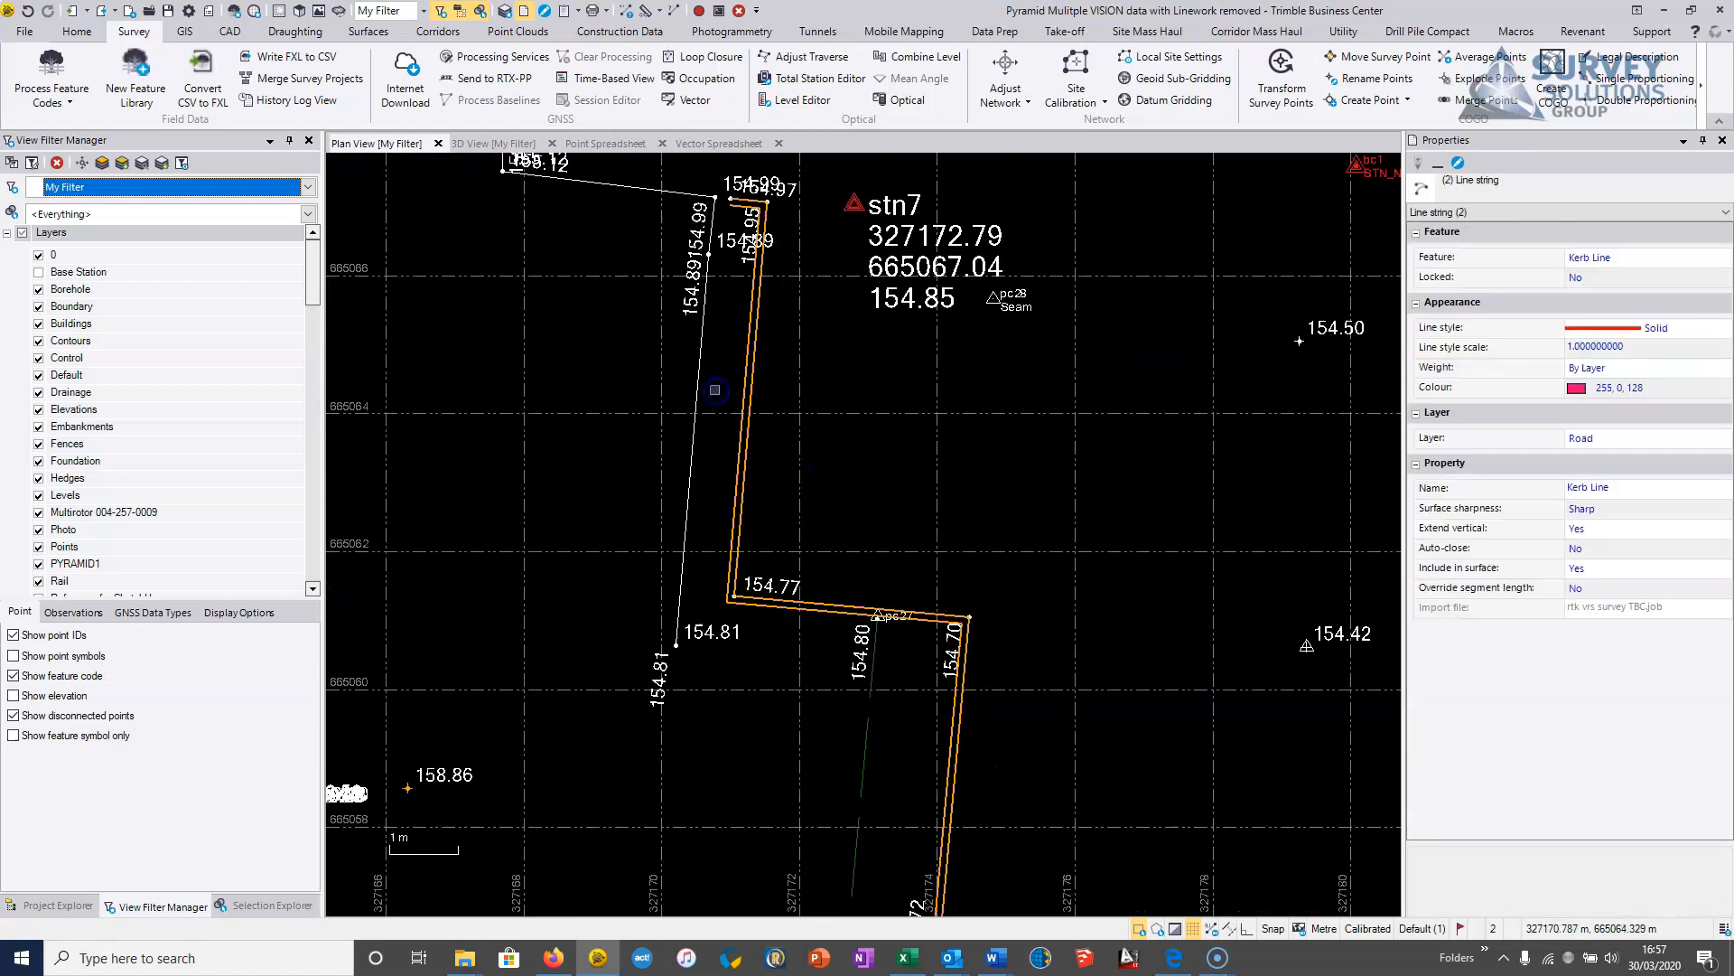
left_click(1587, 280)
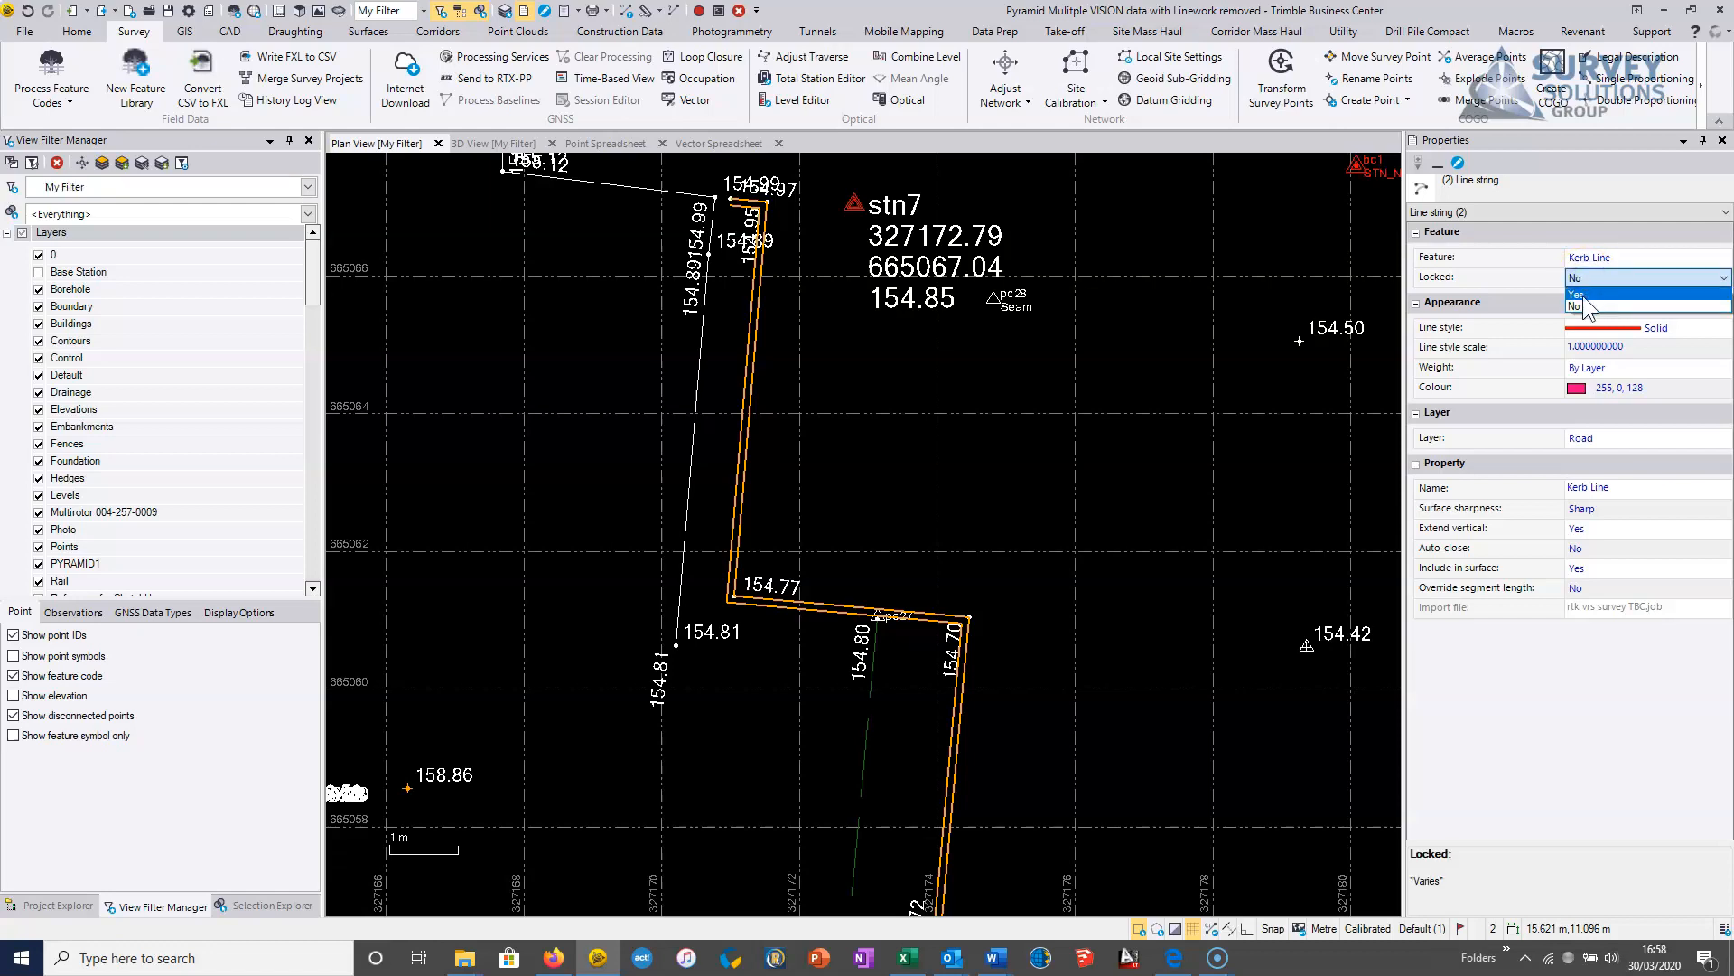
left_click(1581, 306)
scroll(1115, 391, "down", 4)
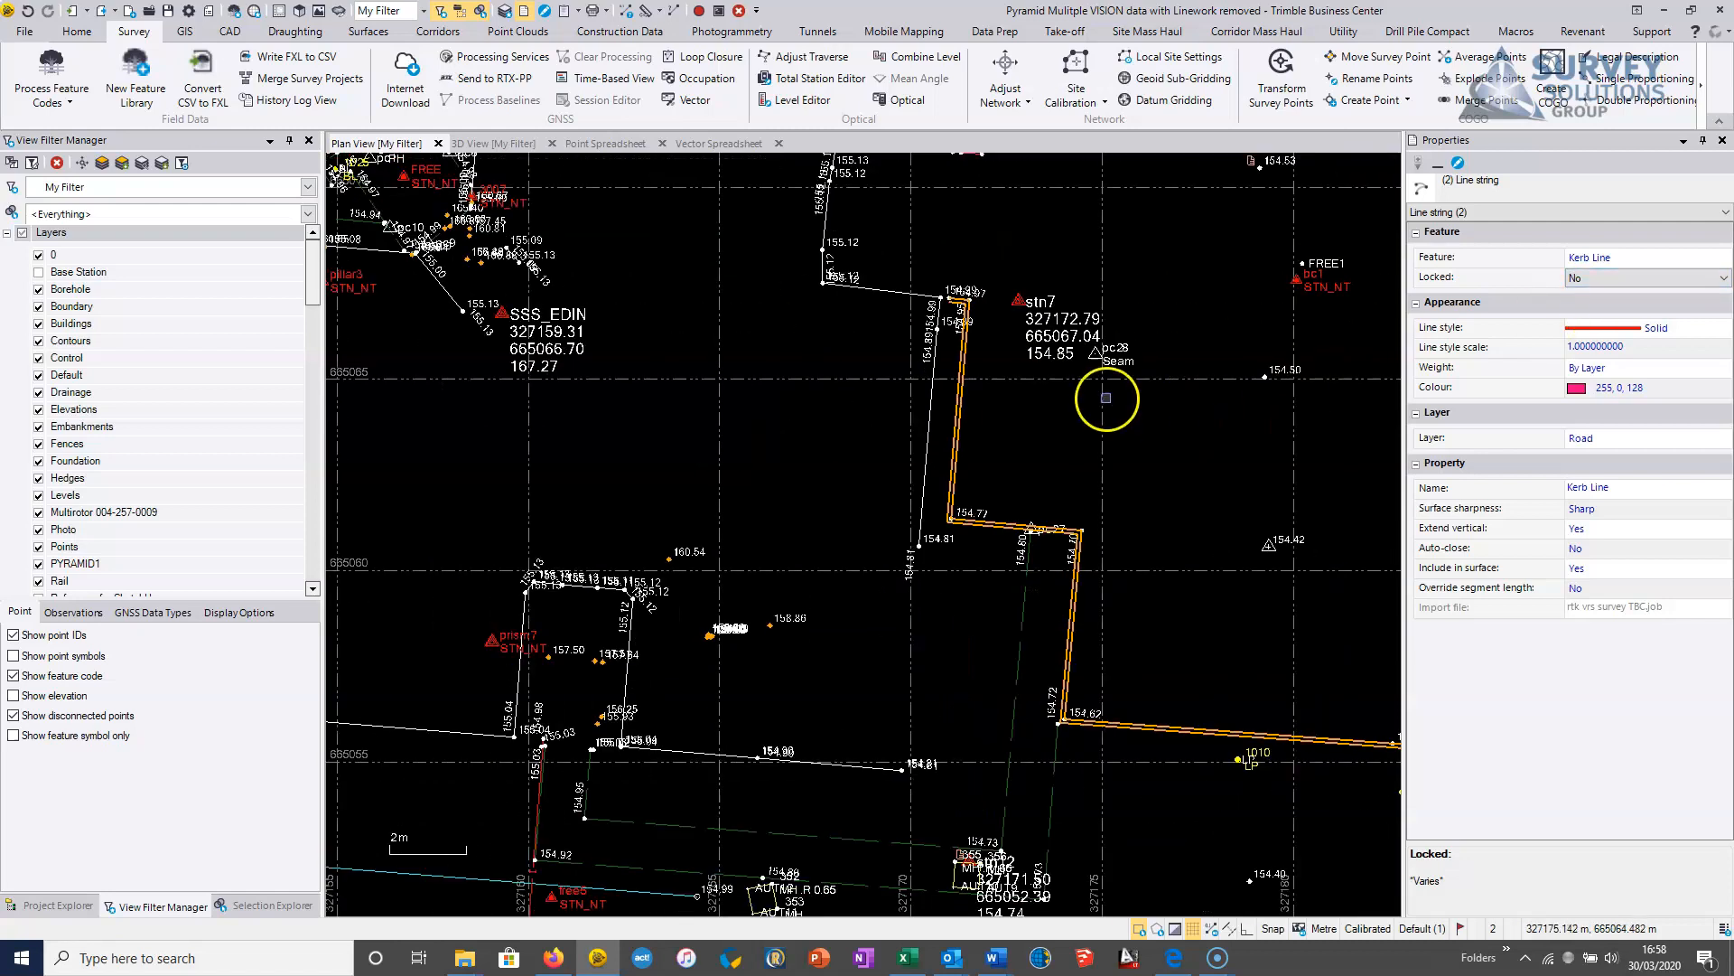
left_click(1103, 401)
Step: Select the dashed Verge line string that stops just short of the fence at level 154.78
middle_click_drag(890, 404, 1103, 314)
middle_click_drag(708, 423, 838, 670)
scroll(561, 395, "up", 3)
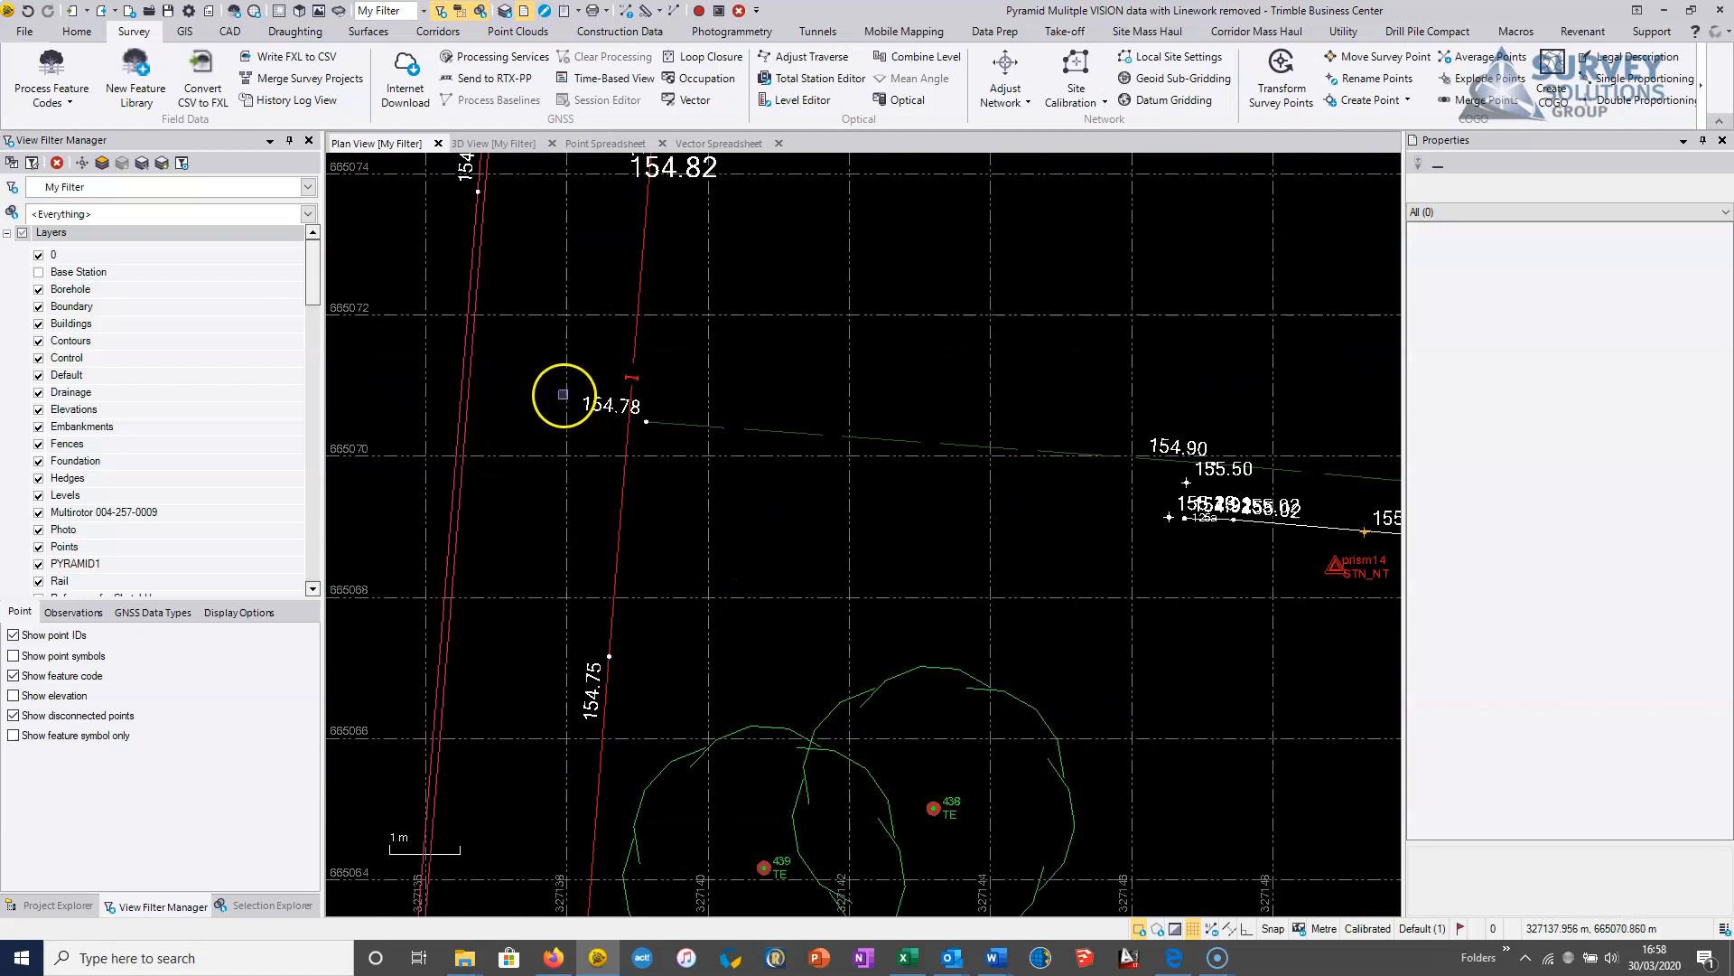
middle_click_drag(647, 406, 812, 447)
scroll(811, 446, "up", 2)
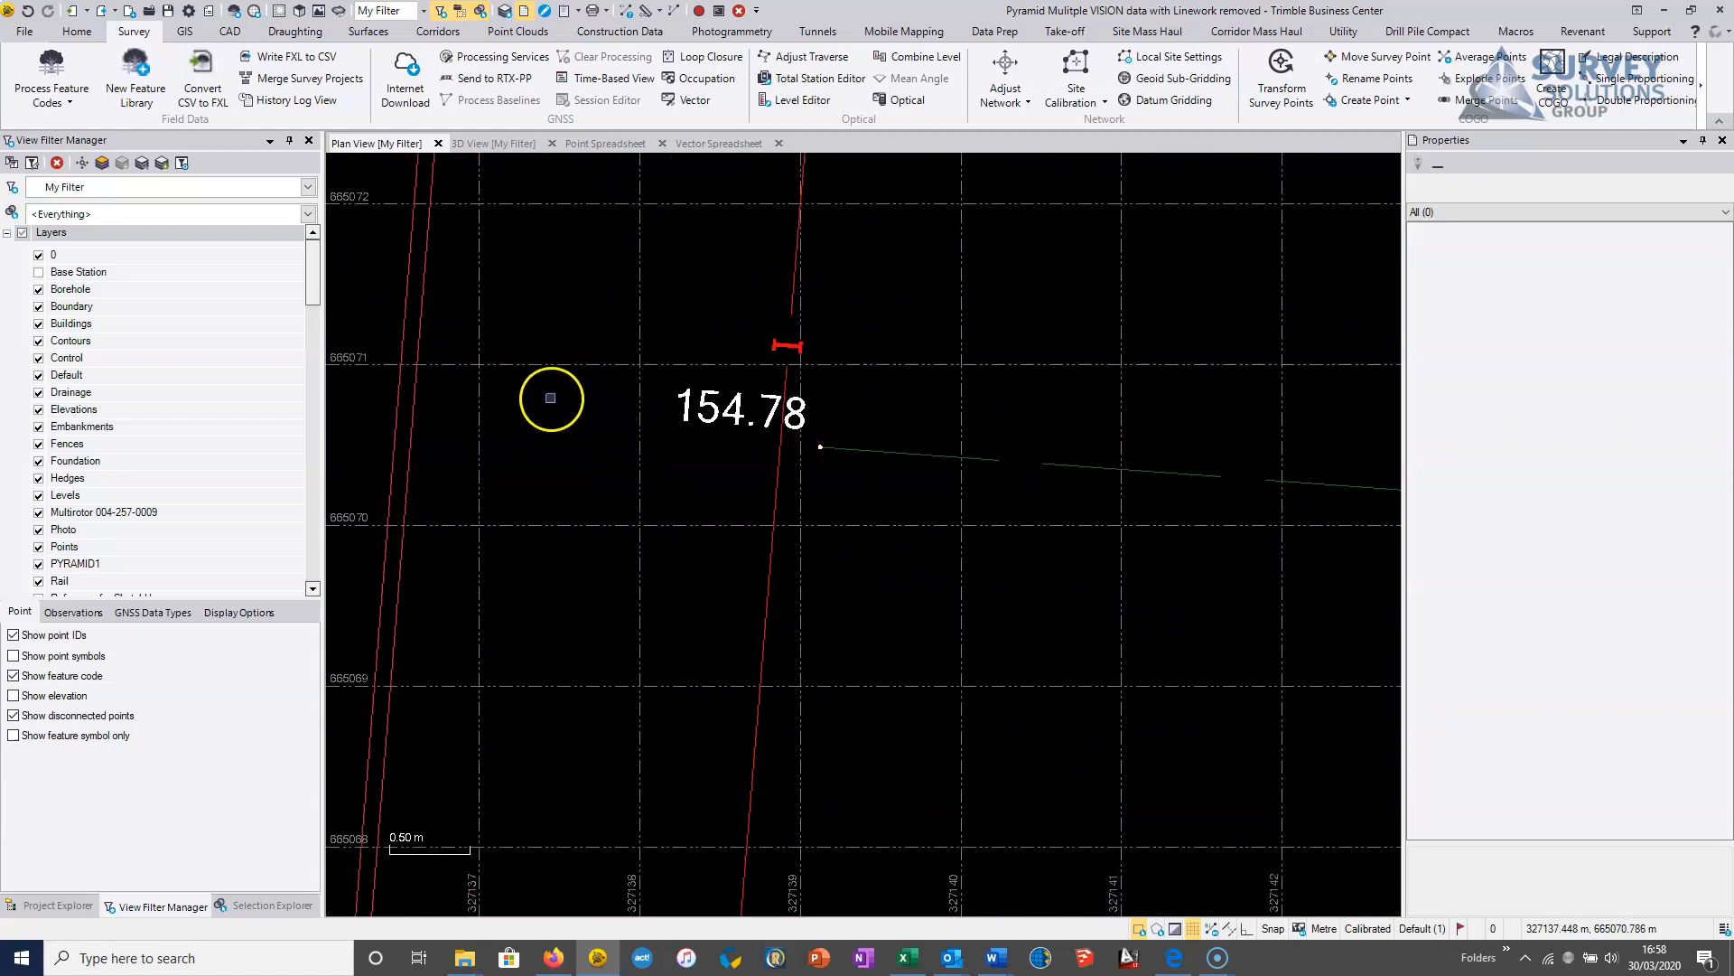
scroll(750, 412, "down", 1)
middle_click_drag(775, 412, 749, 565)
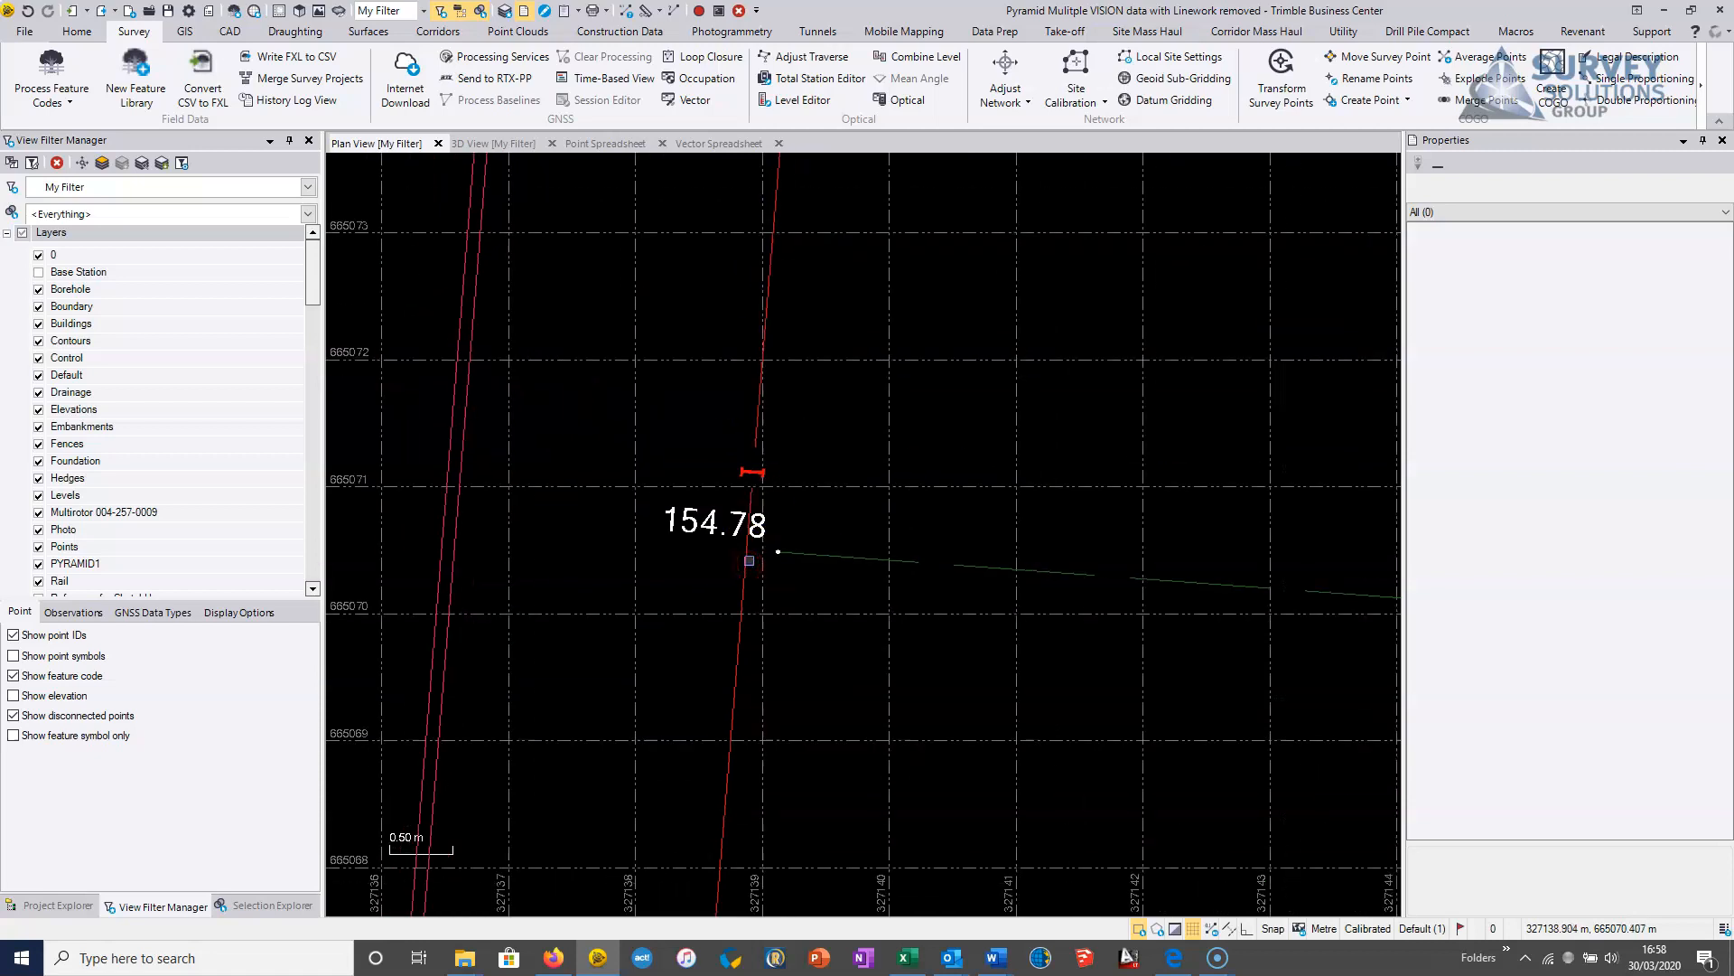
scroll(751, 558, "down", 2)
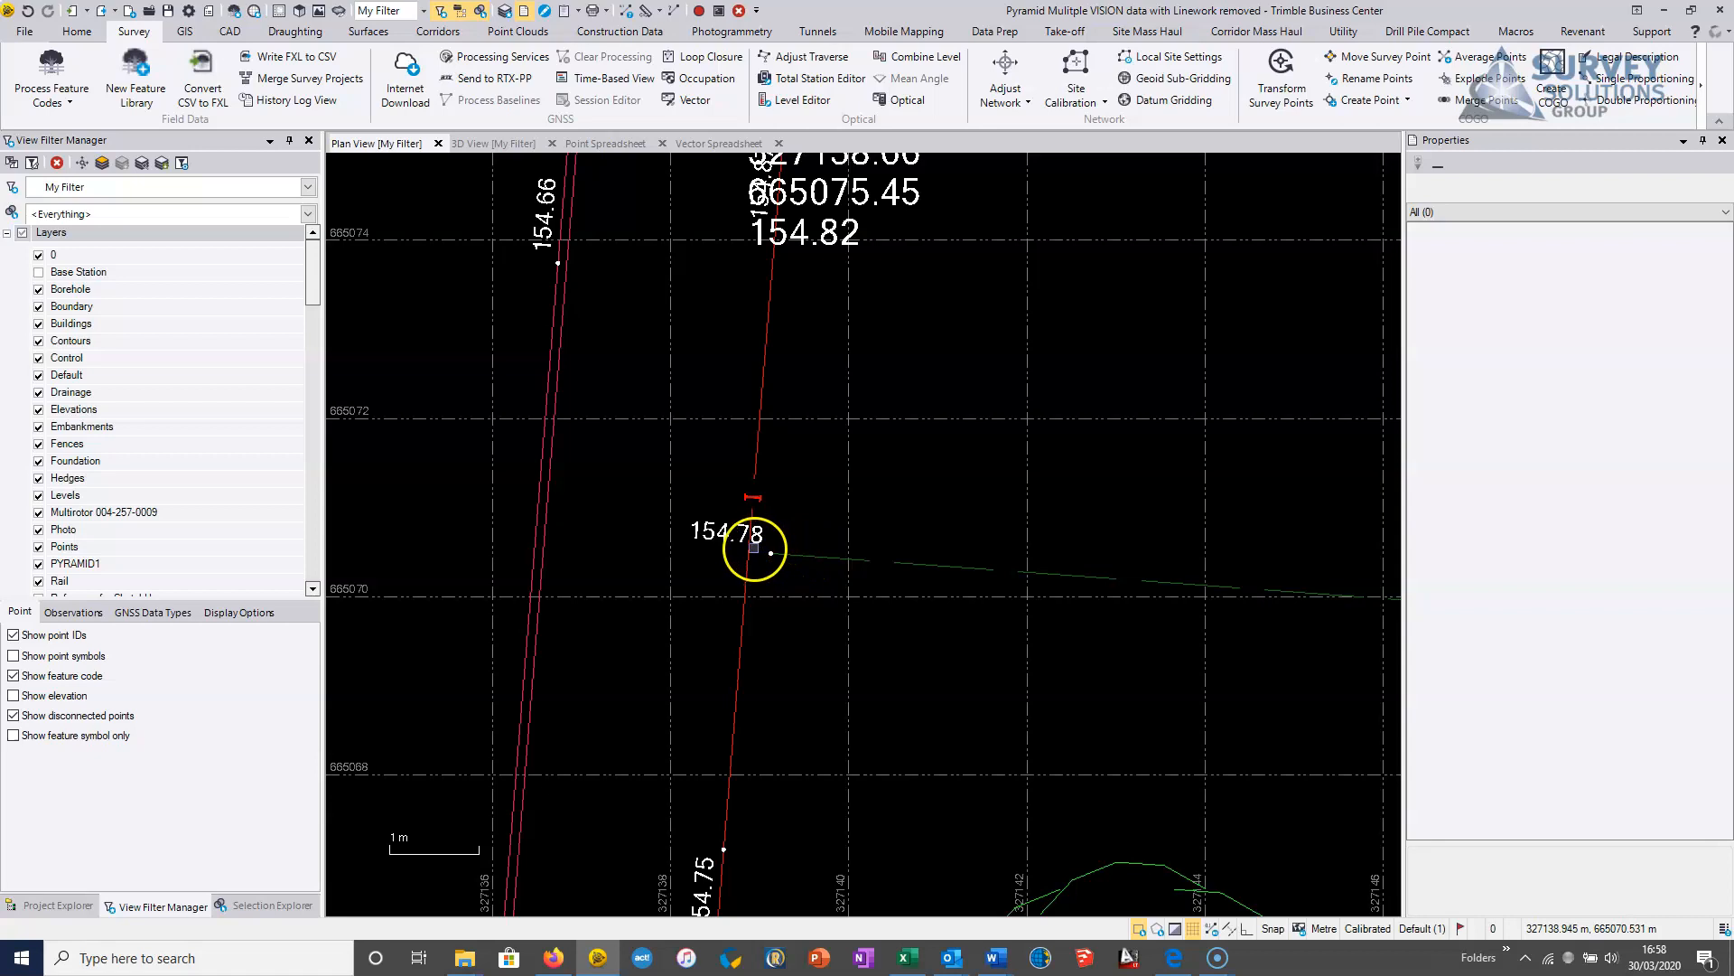
left_click(748, 565)
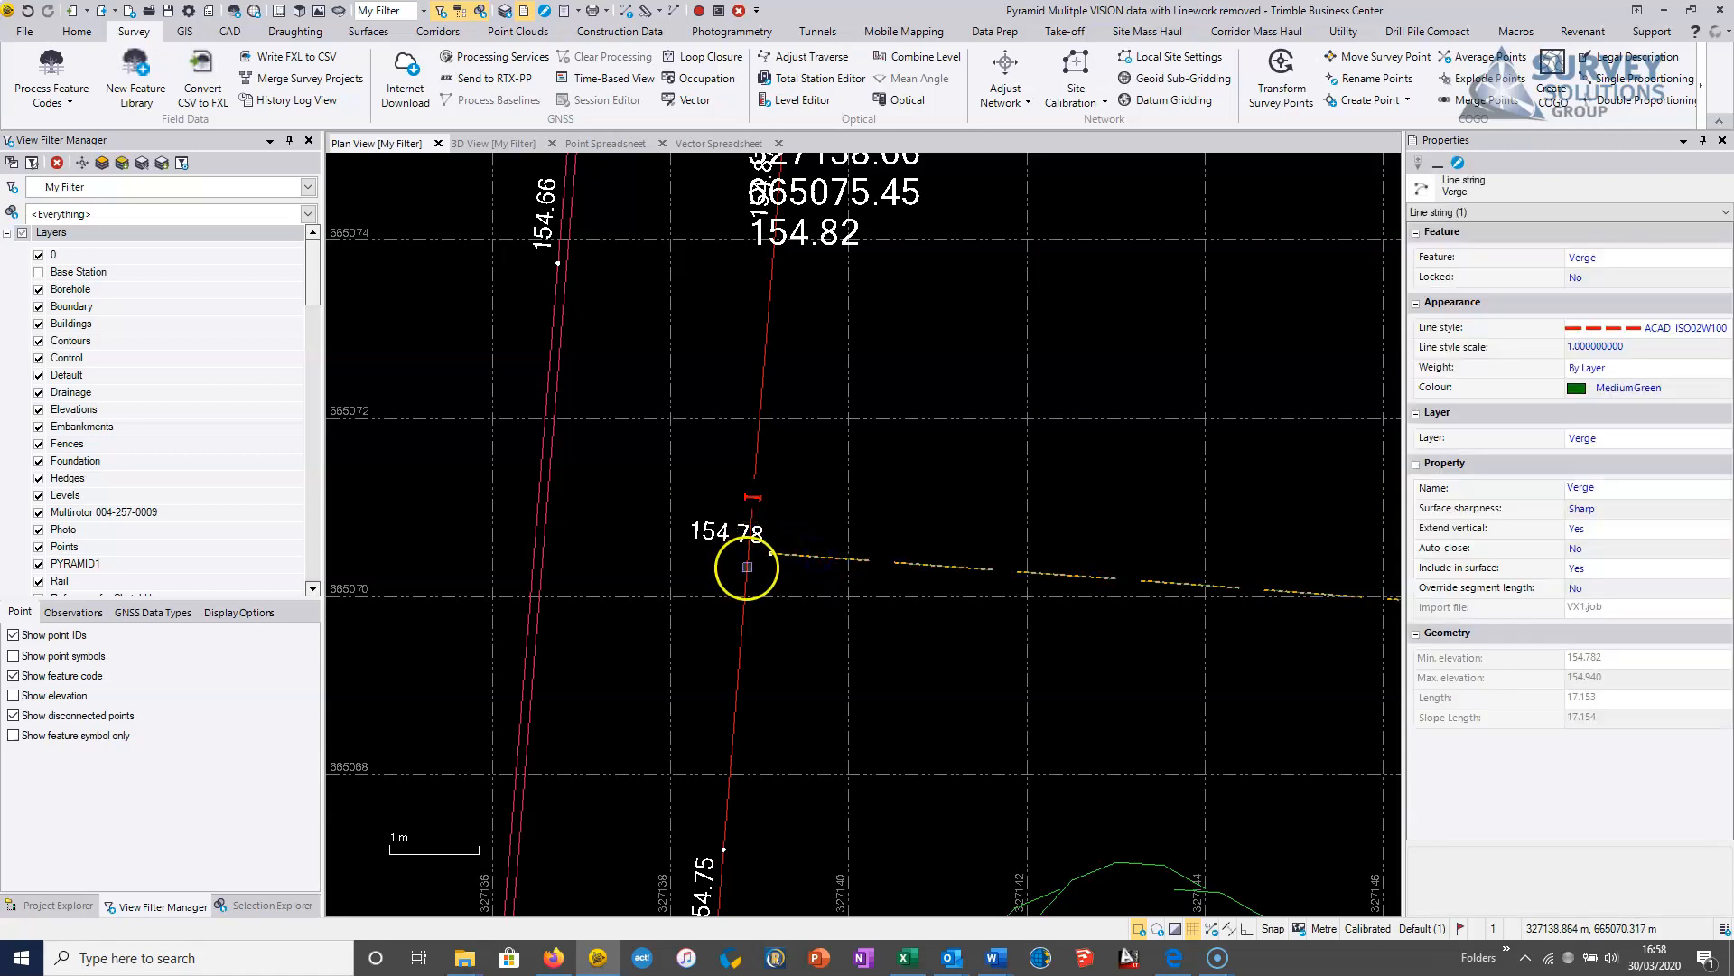
left_click(797, 555)
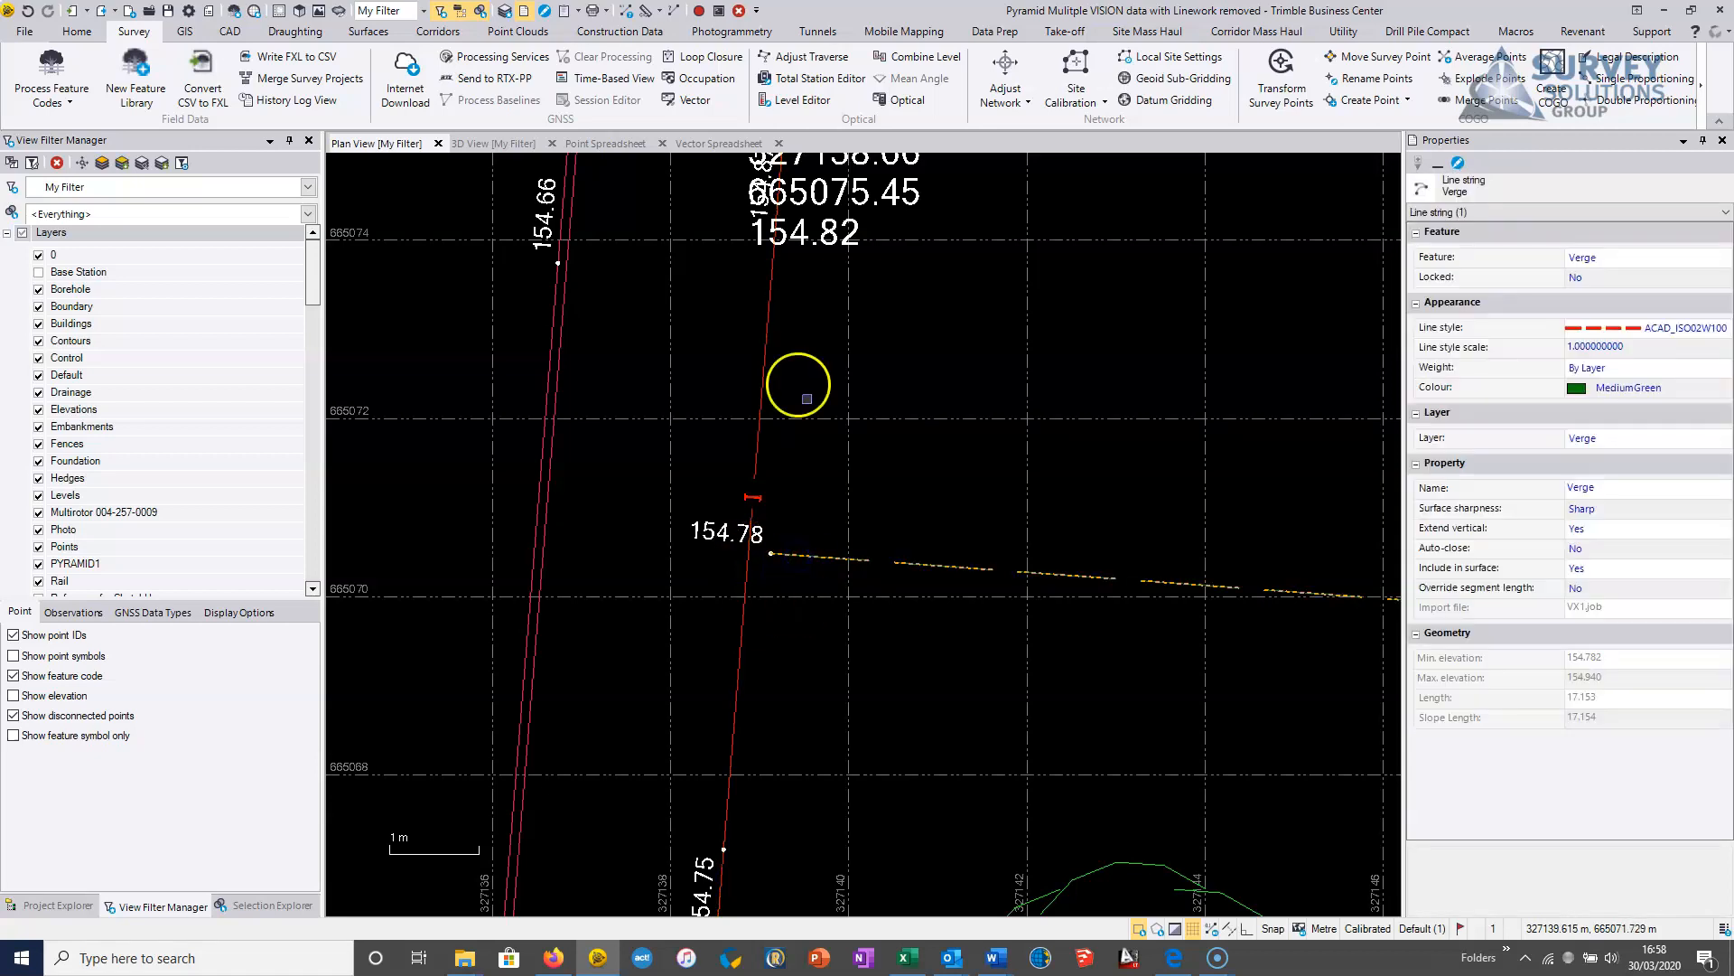
Step: Extend the verge line to the fence with Trim/Extend, using One line to bounding line and the Fence line string as boundary
left_click(230, 32)
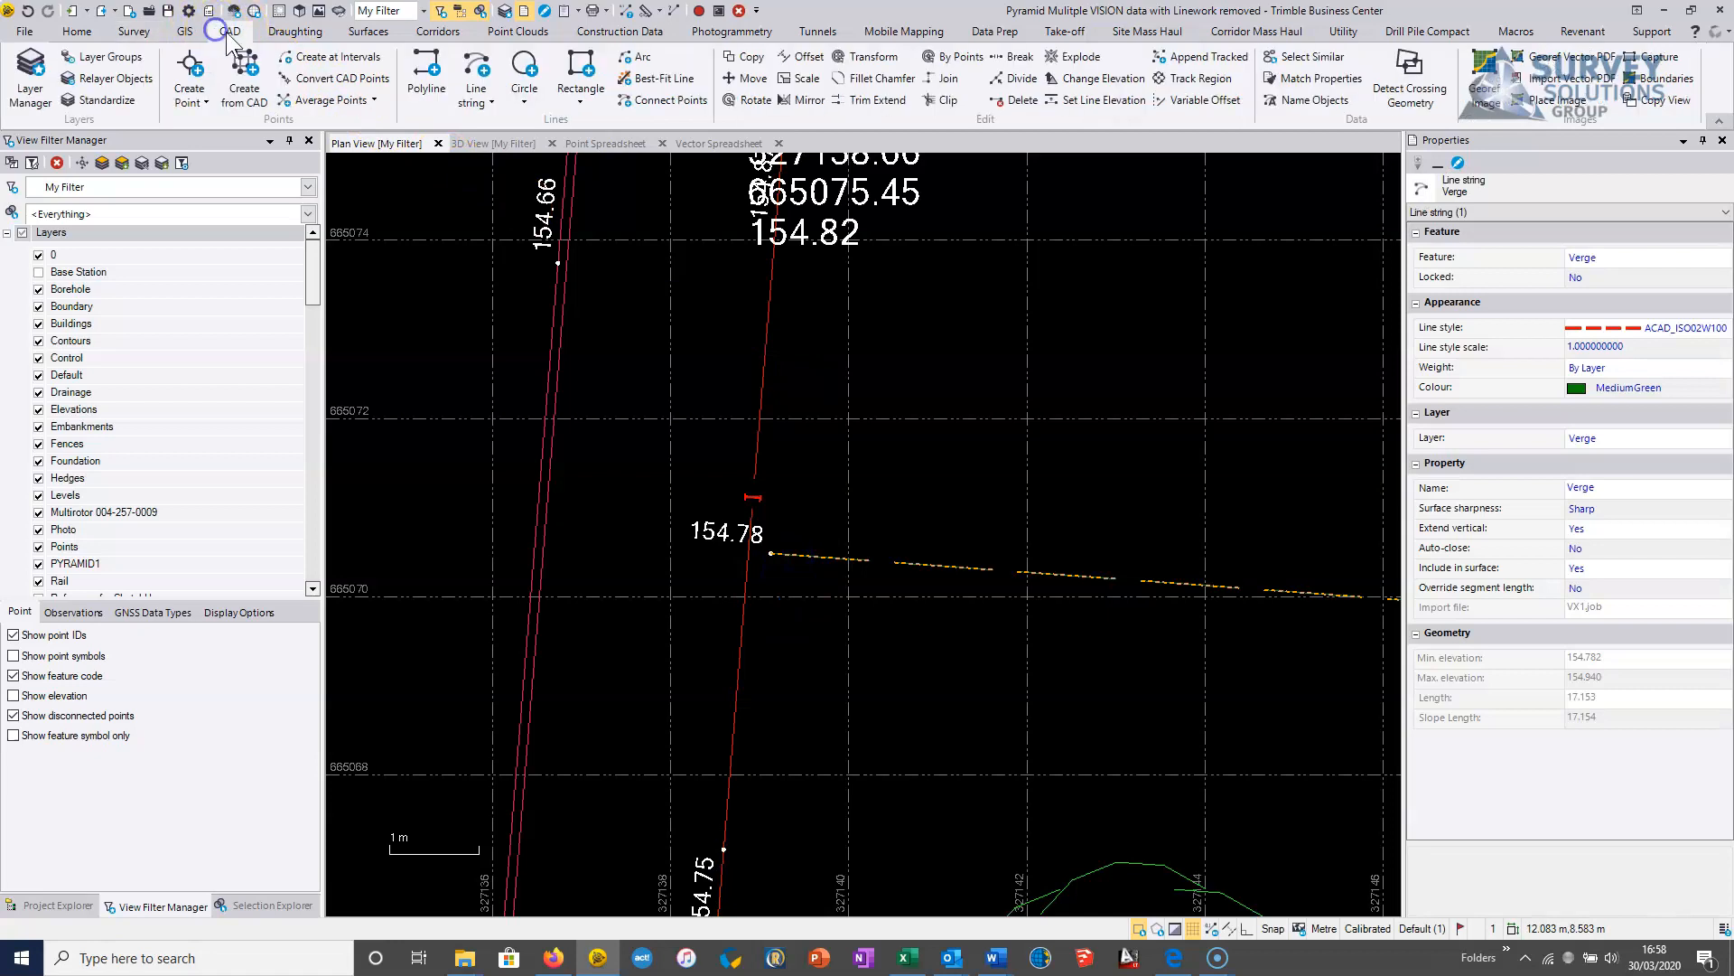
left_click(878, 101)
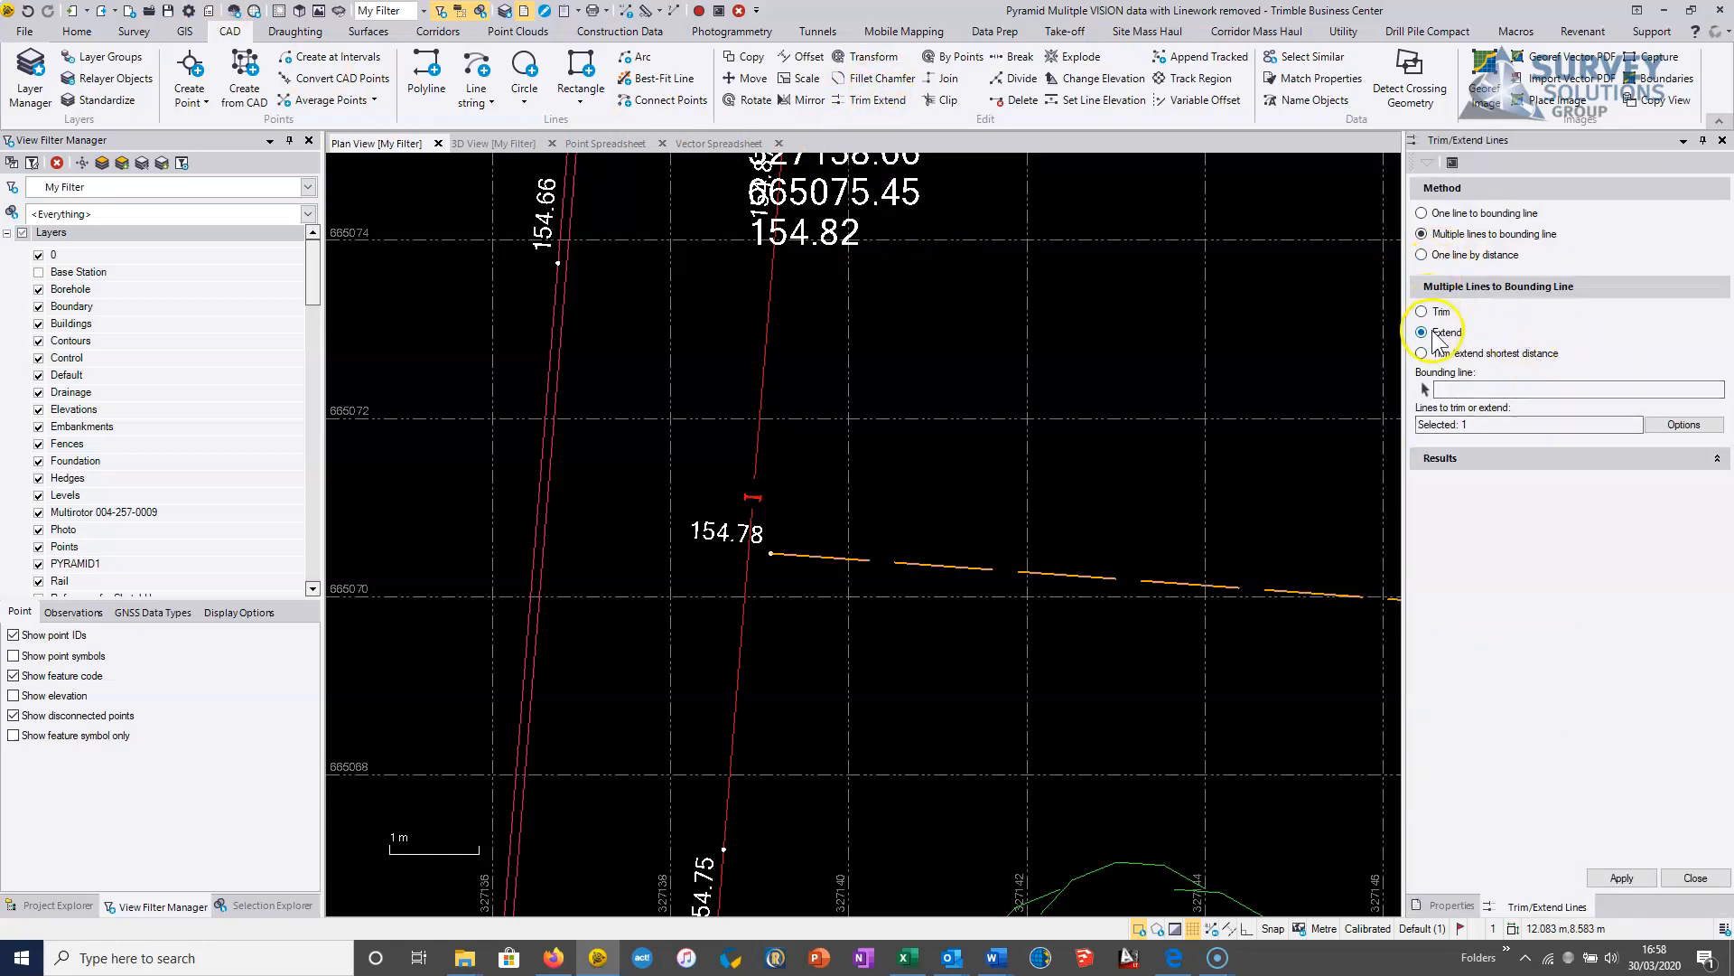
left_click(1422, 214)
left_click(1423, 312)
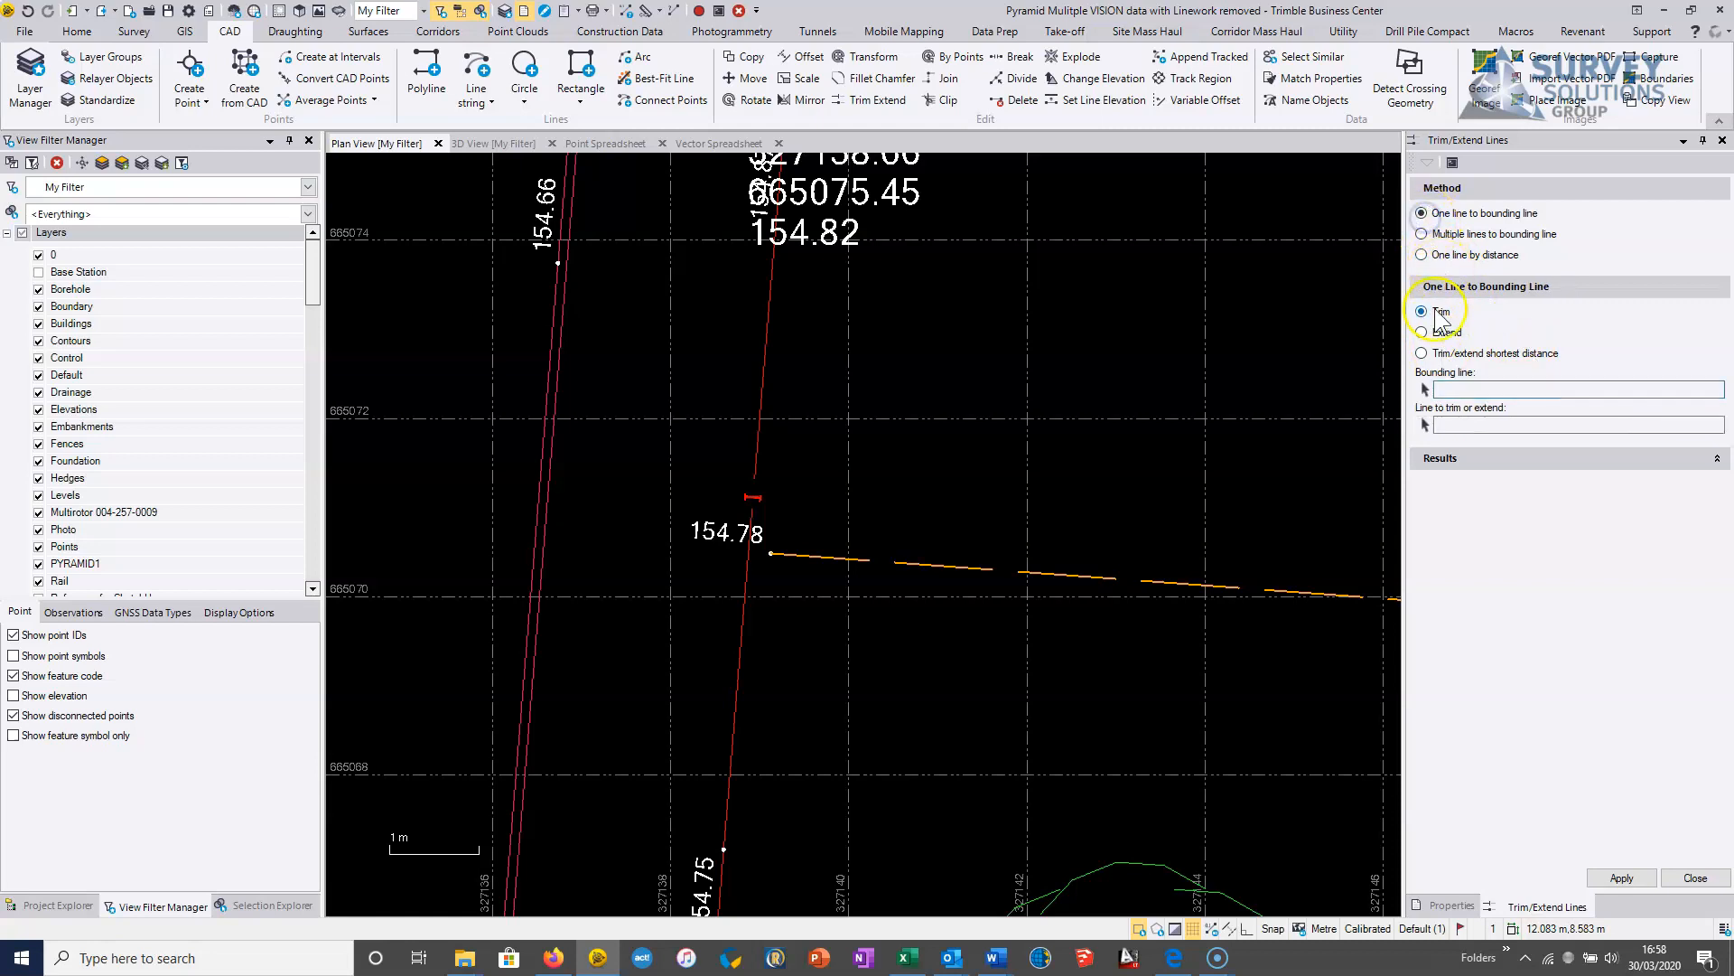
left_click(1454, 388)
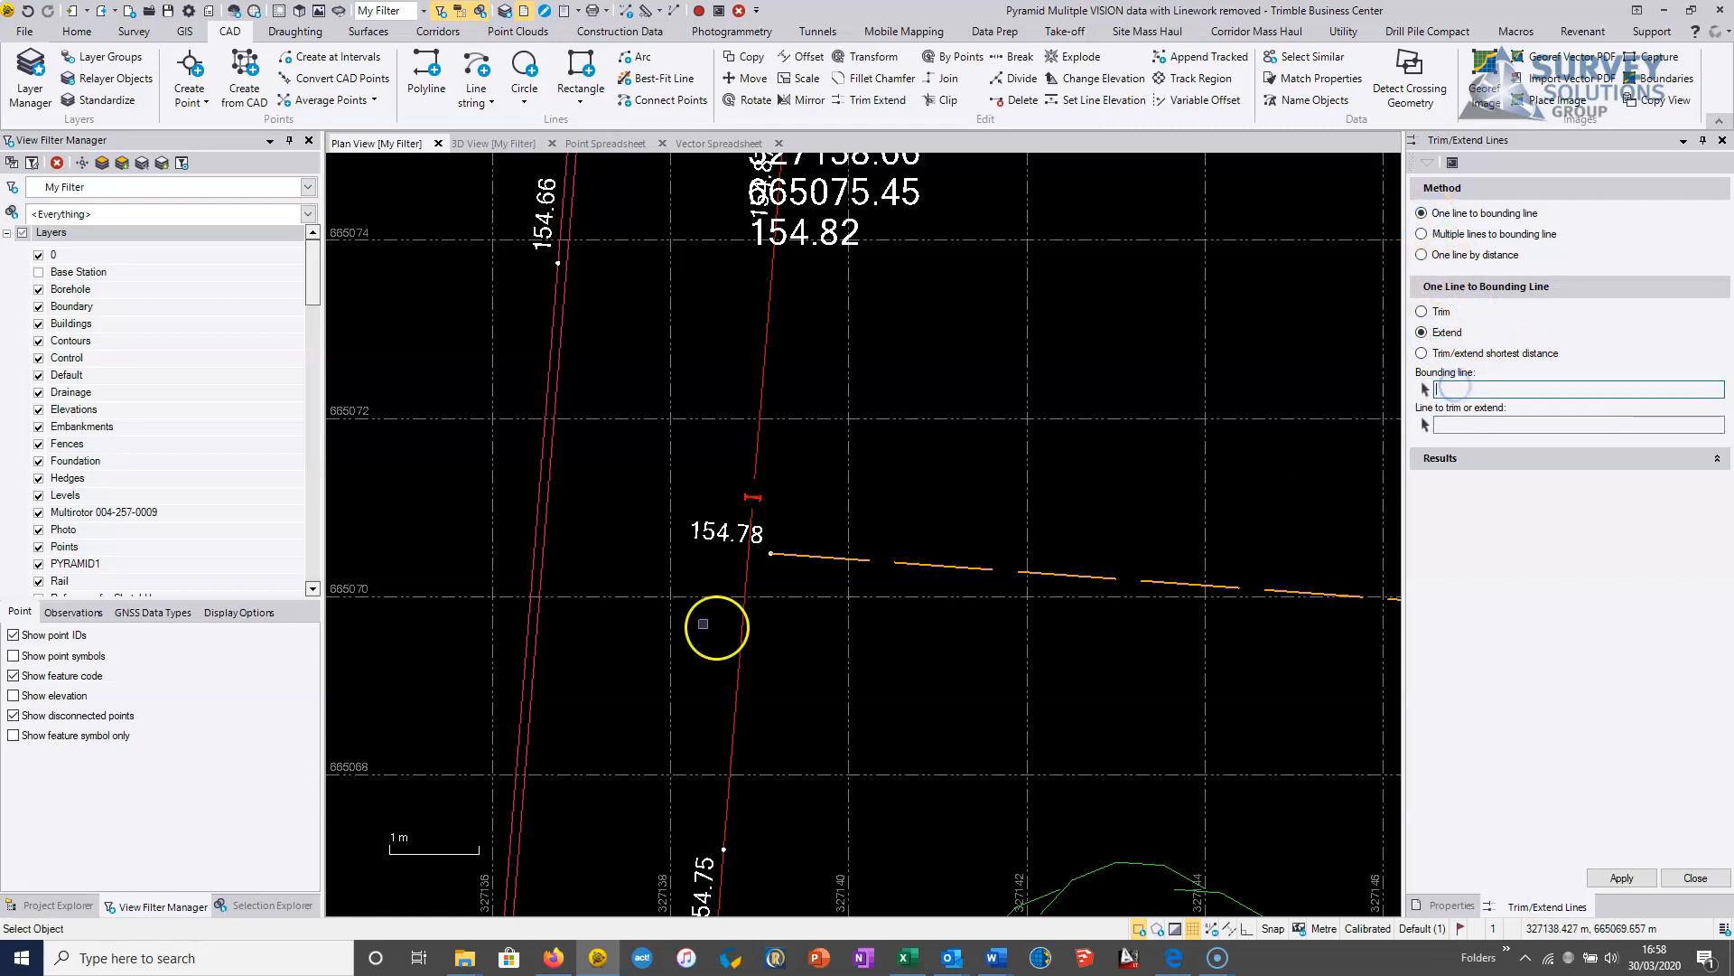
left_click(743, 613)
left_click(1470, 424)
left_click(810, 557)
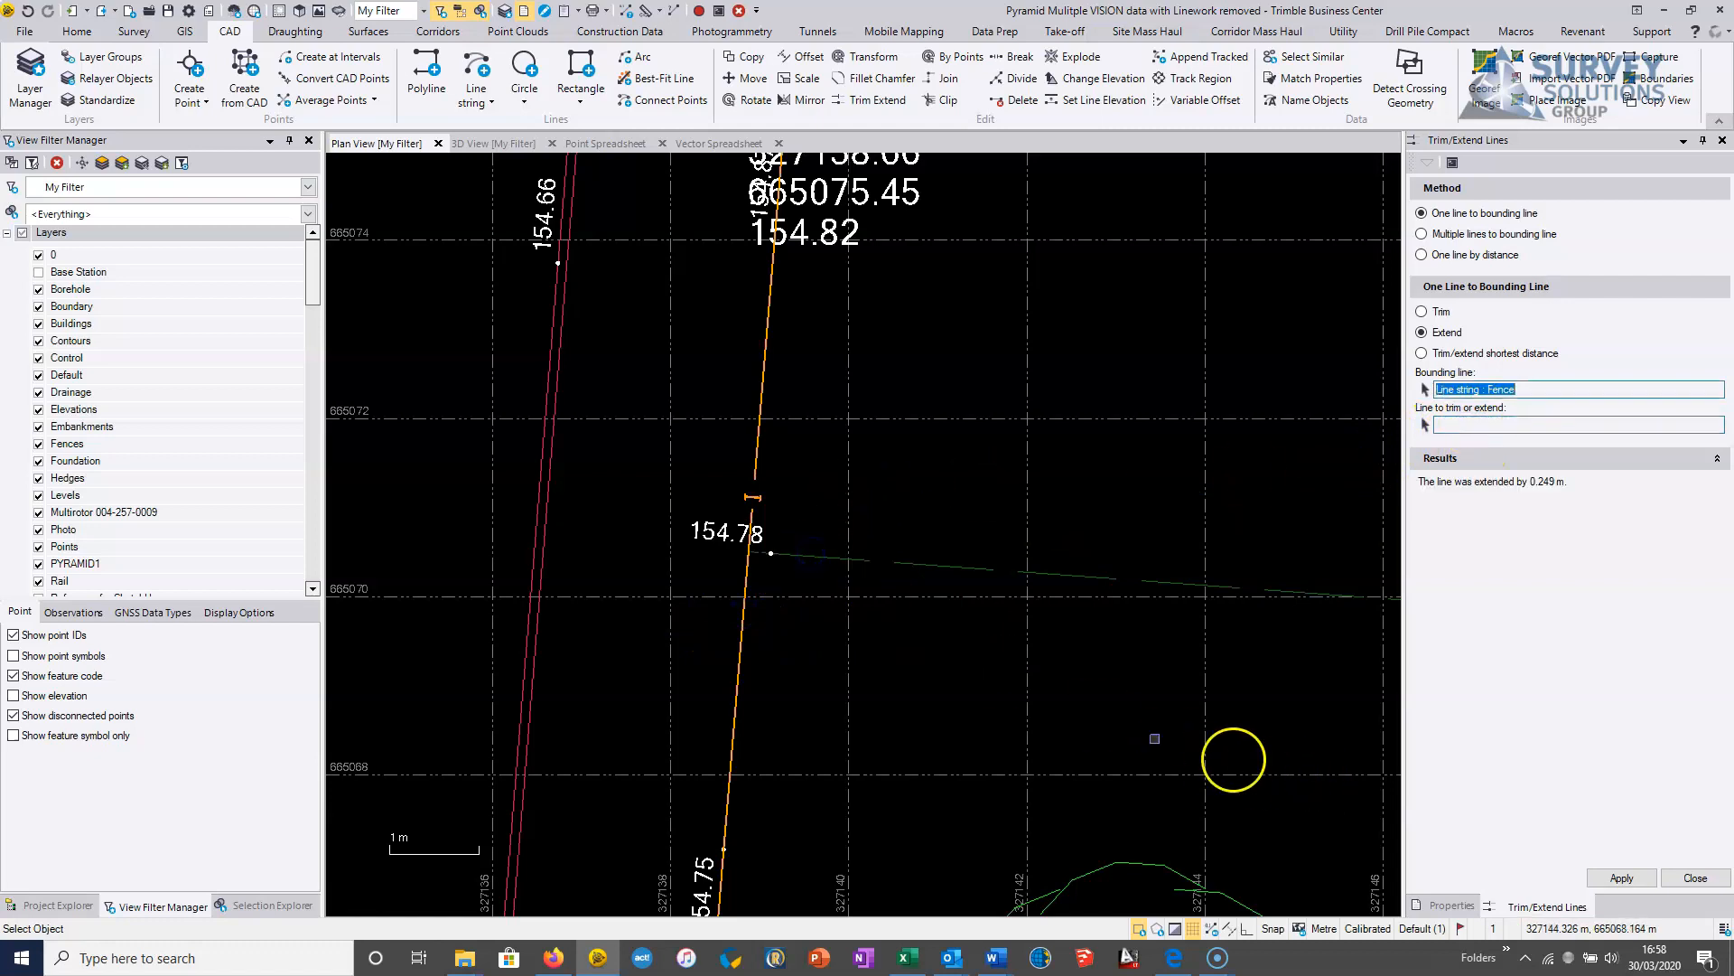
Step: Examine in the 3D view how the extended verge end meets the fence, and close Trim/Extend Lines
left_click(493, 143)
scroll(1053, 765, "down", 5)
middle_click_drag(531, 532, 874, 735)
right_click_drag(874, 735, 758, 635)
scroll(865, 731, "up", 4)
scroll(837, 715, "up", 3)
right_click_drag(871, 679, 831, 587)
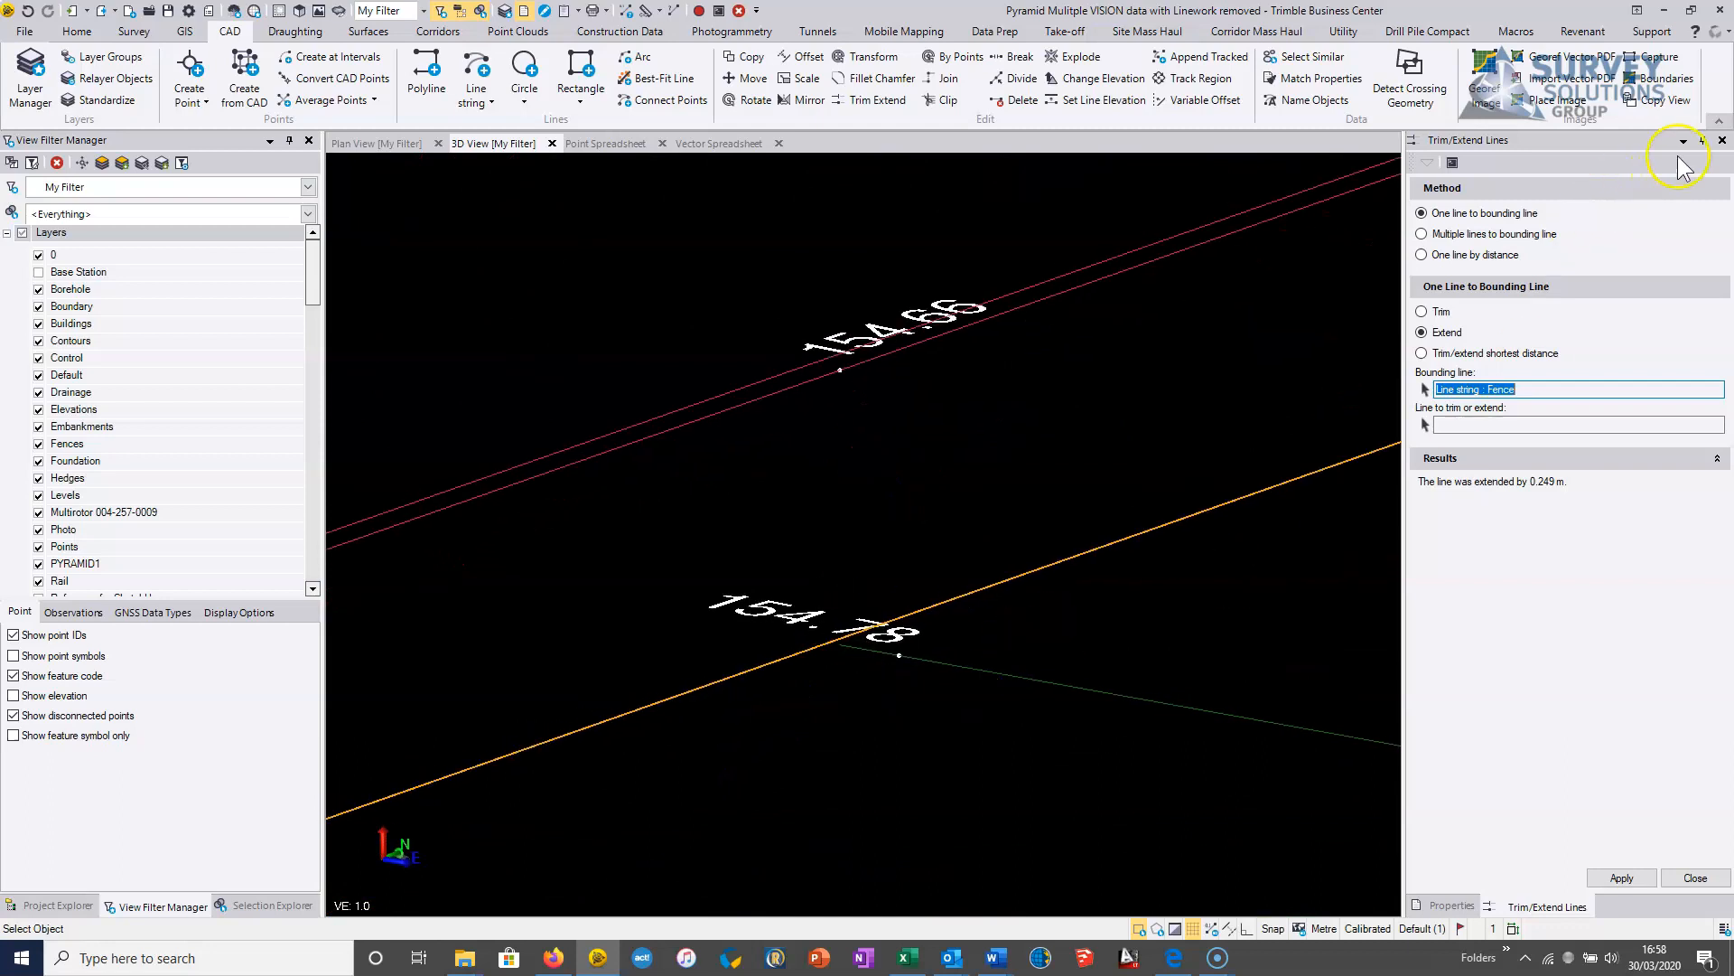
left_click(356, 143)
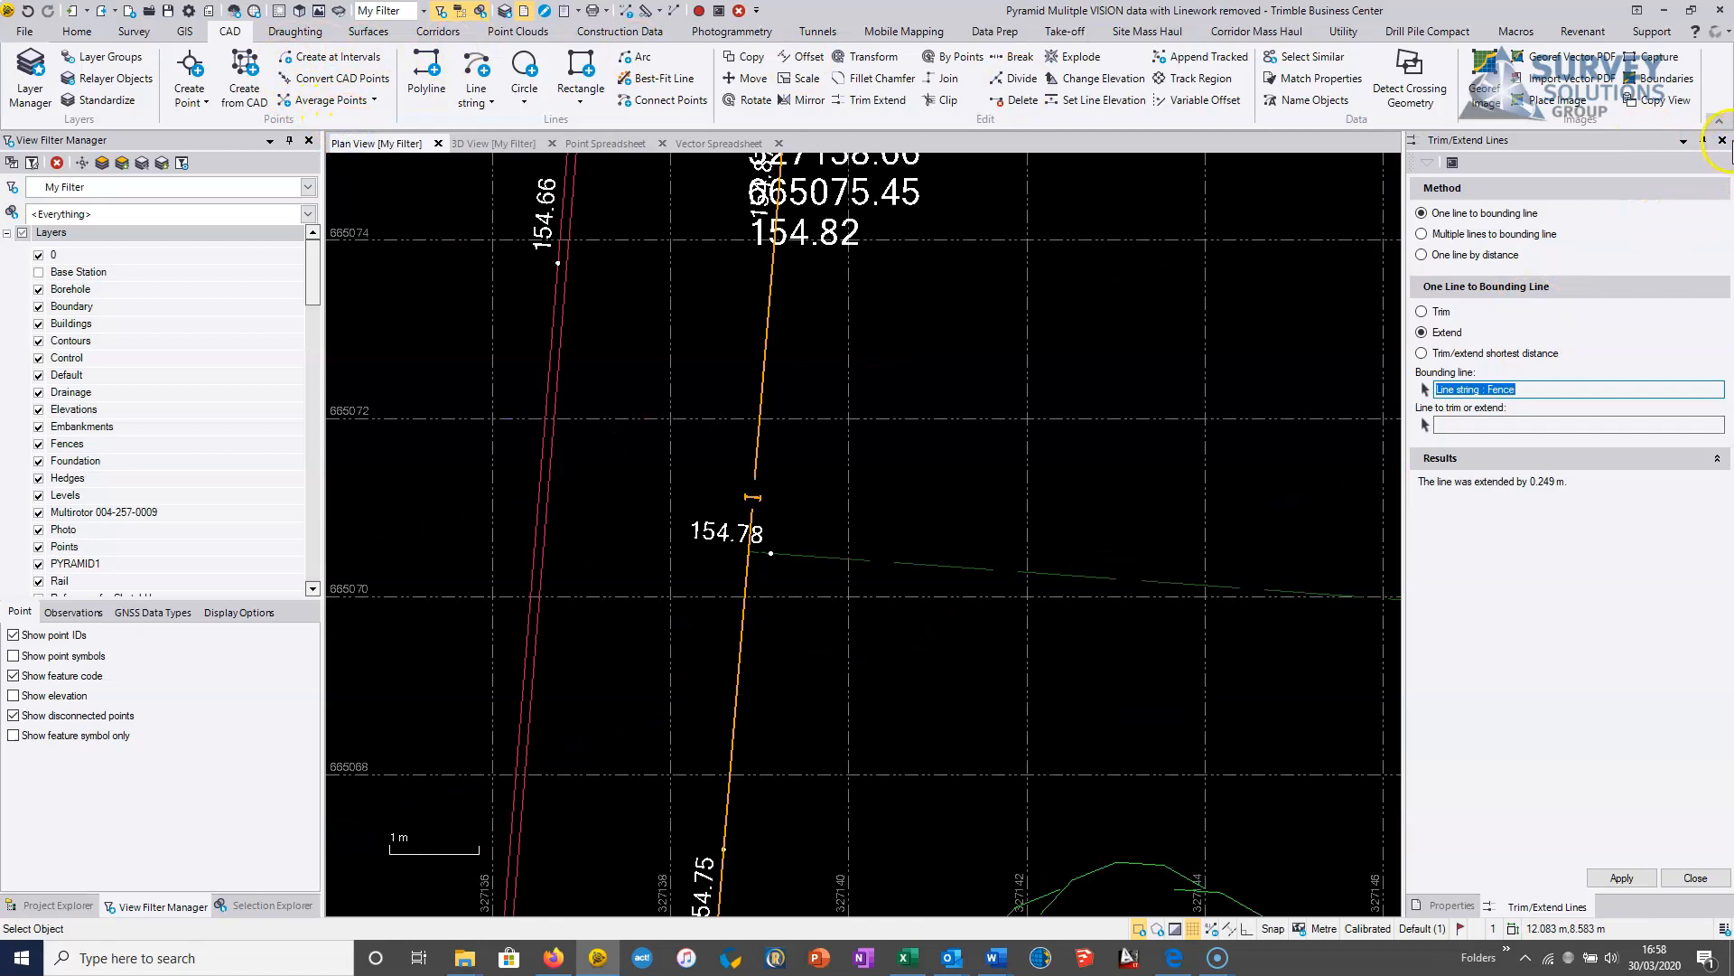
left_click(1722, 140)
Step: Edit the Verge line string and place a new Elevation VPI at its fence end, 17.40 along the line
scroll(761, 554, "up", 3)
left_click(757, 560)
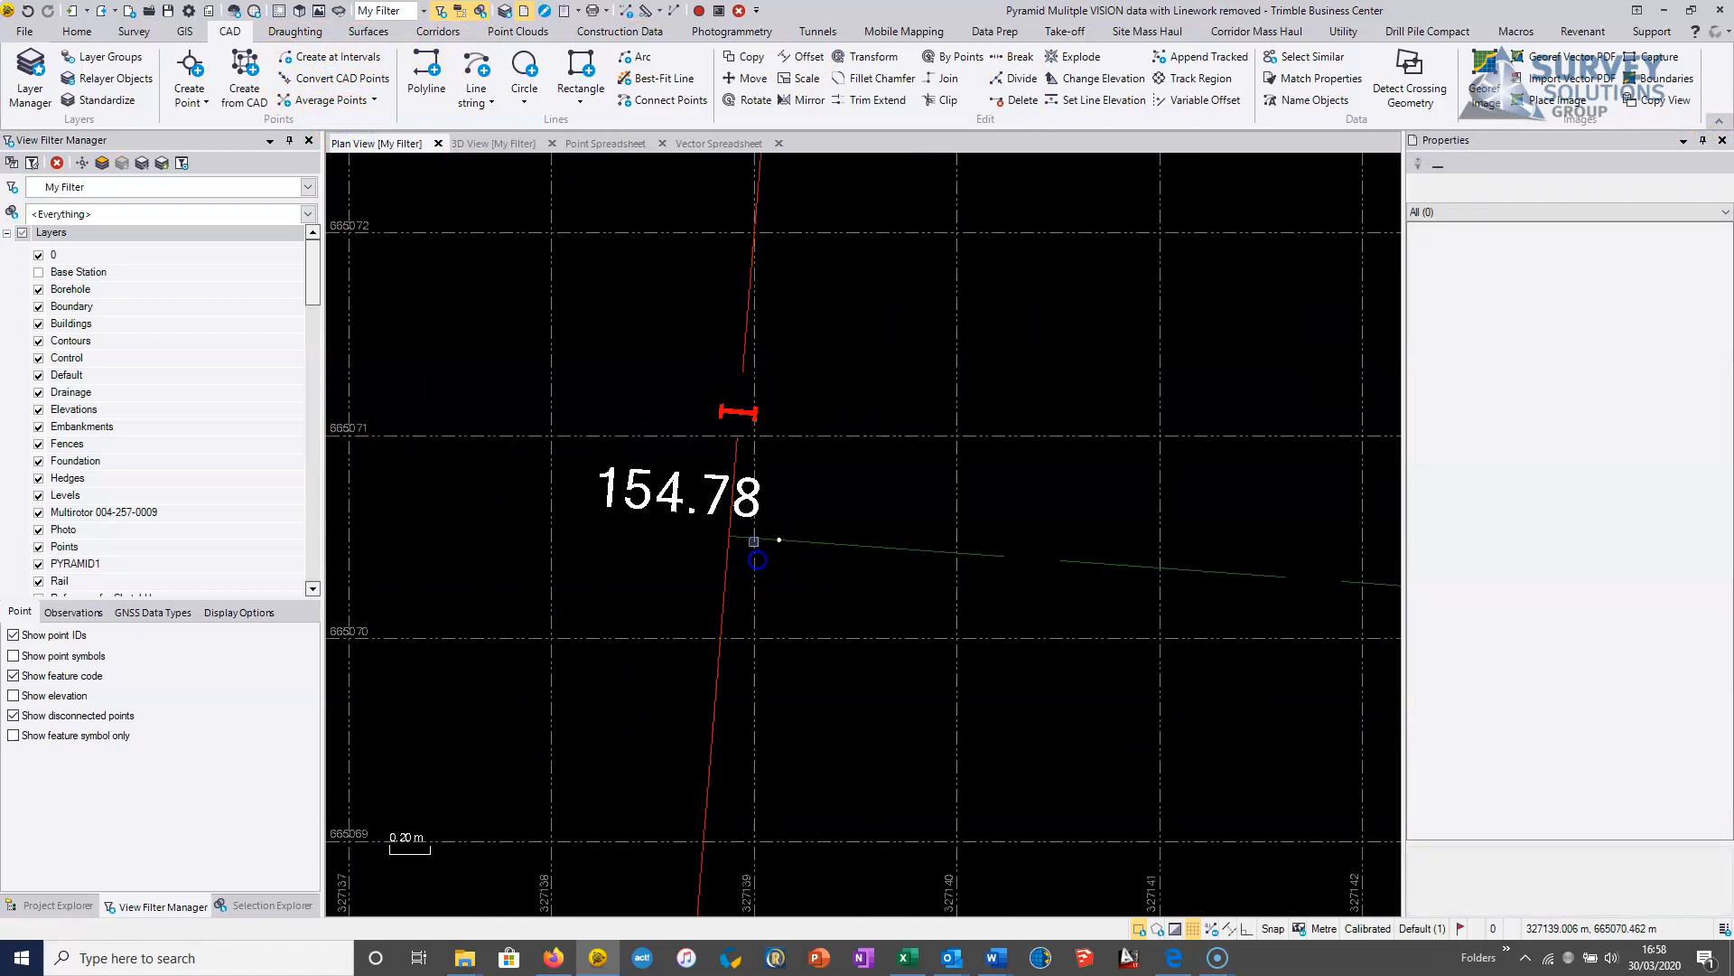
left_click(750, 536)
right_click(750, 537)
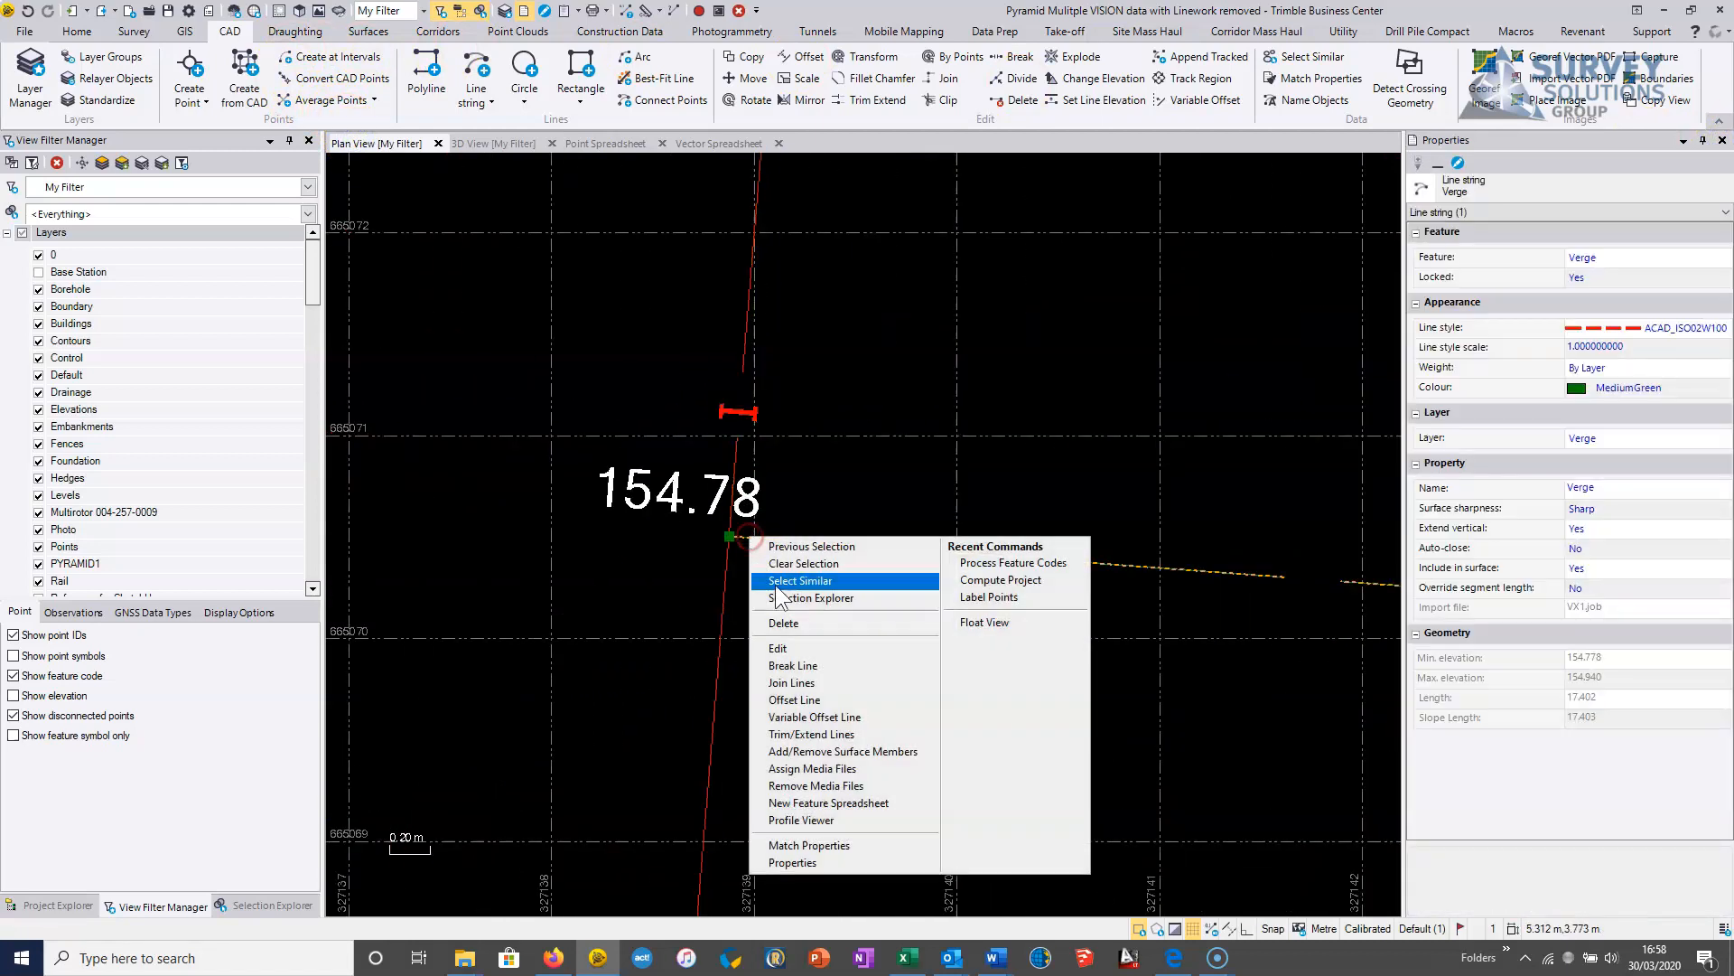
left_click(810, 653)
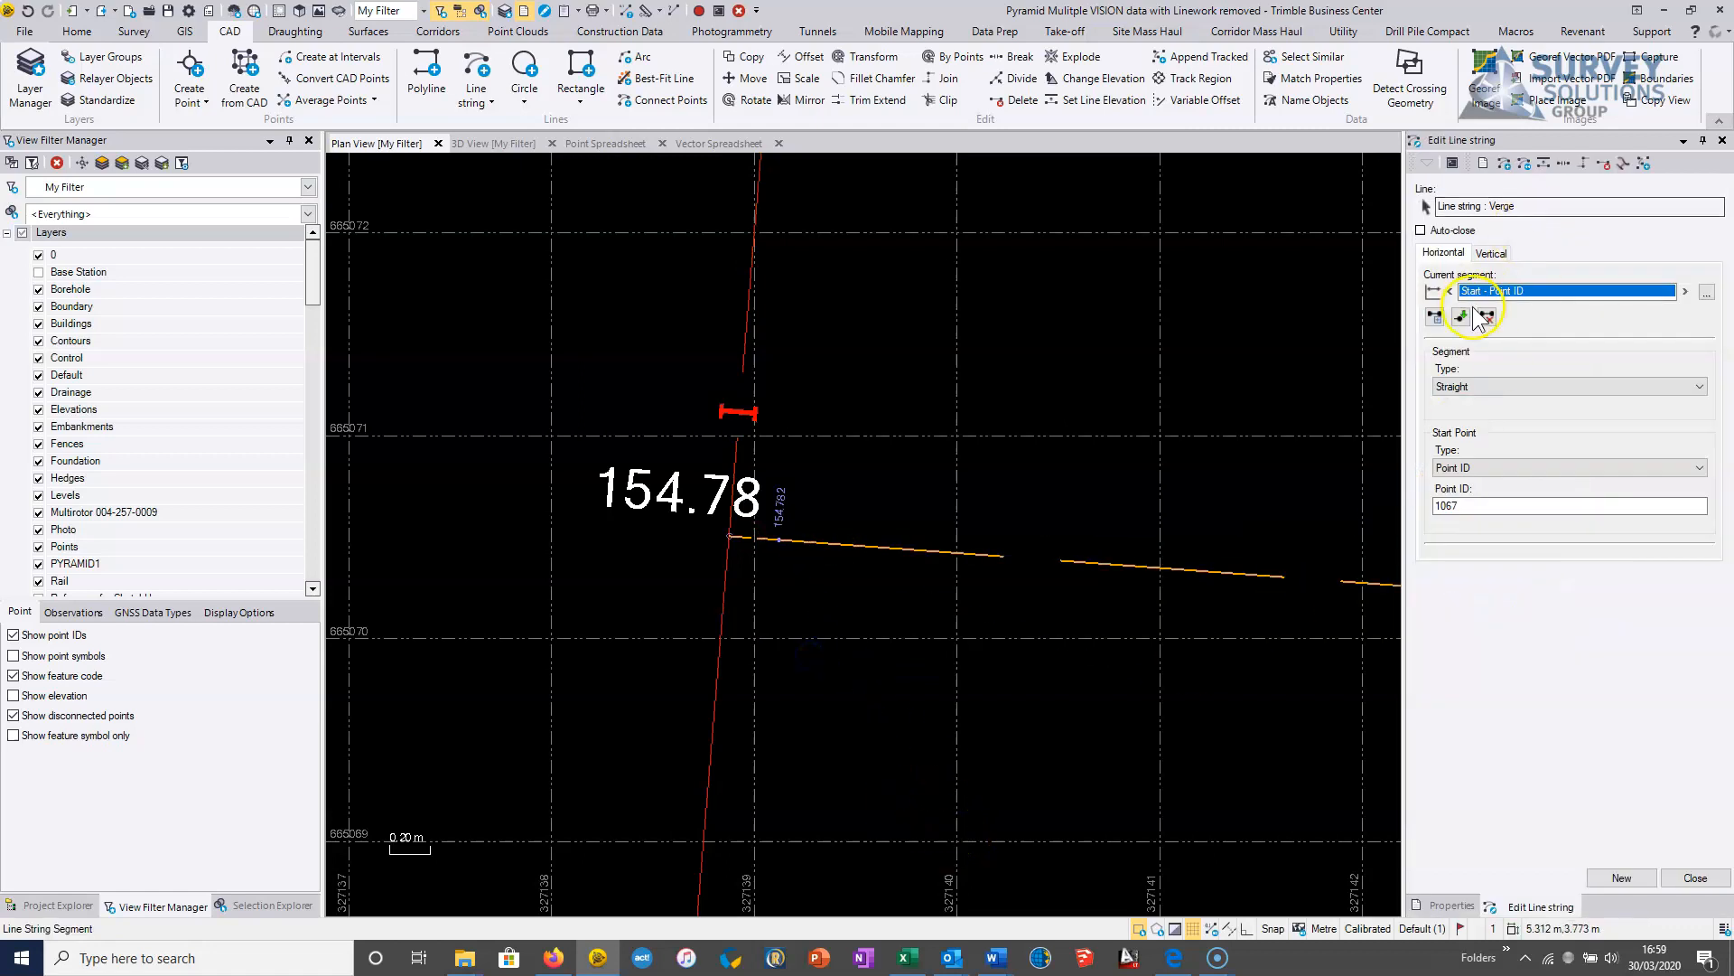
left_click(1483, 254)
left_click(1484, 506)
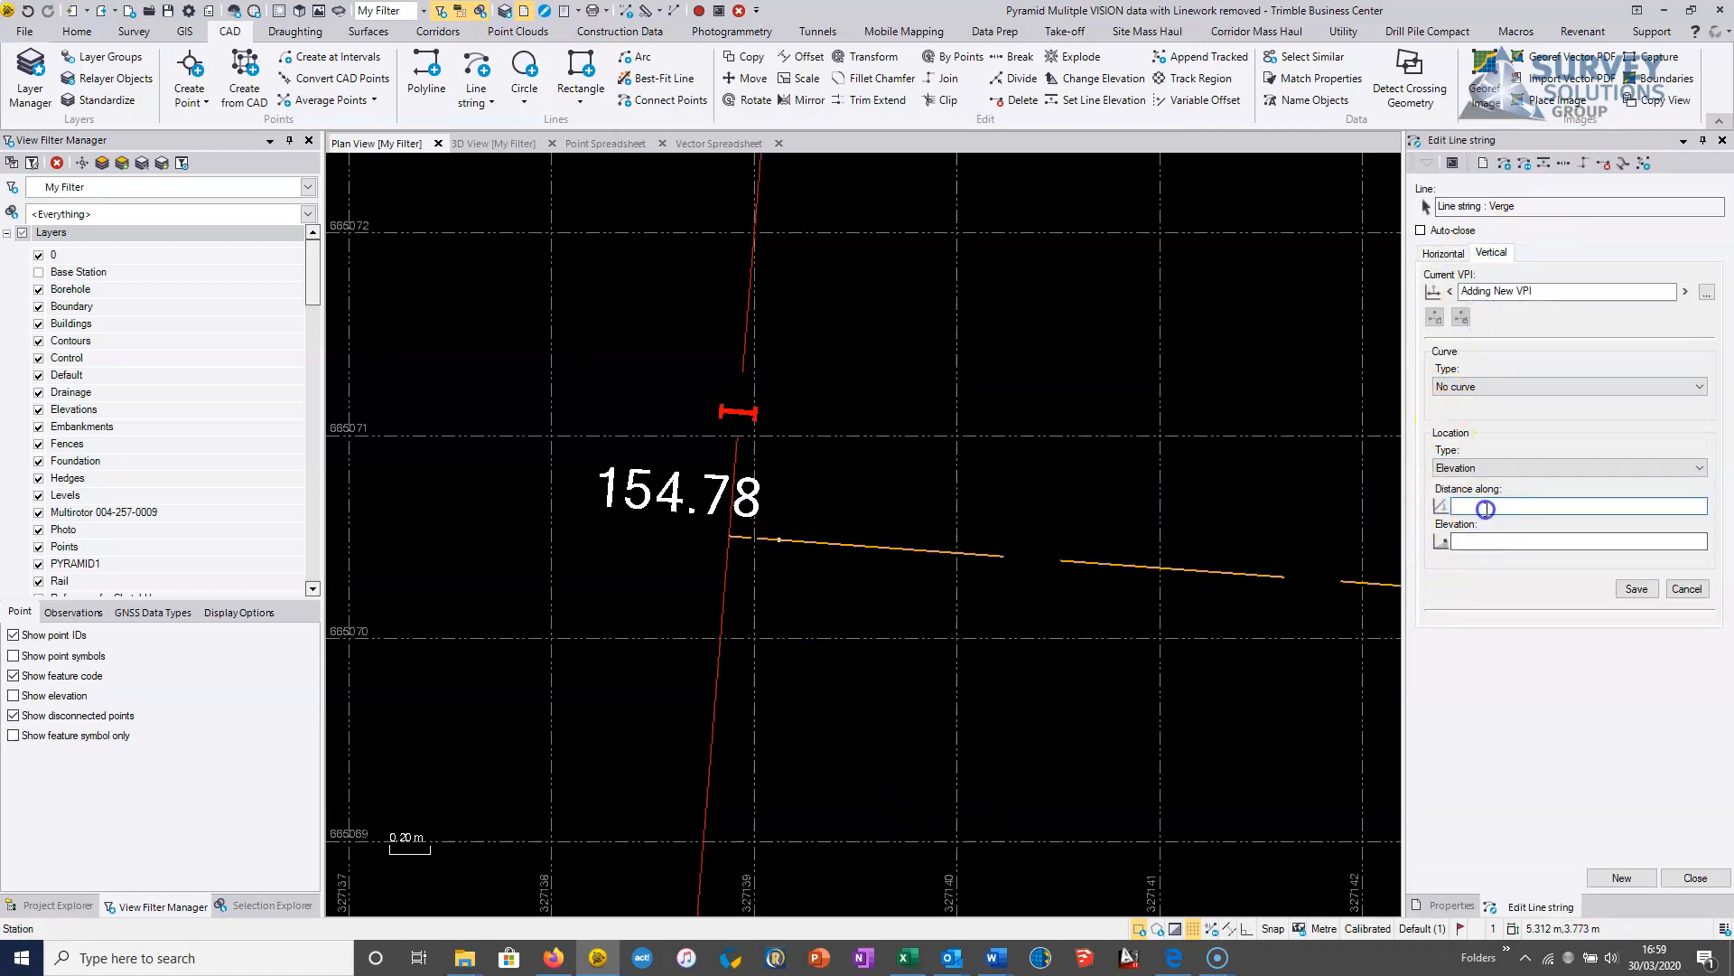
scroll(731, 539, "up", 2)
scroll(731, 539, "up", 1)
left_click(730, 537)
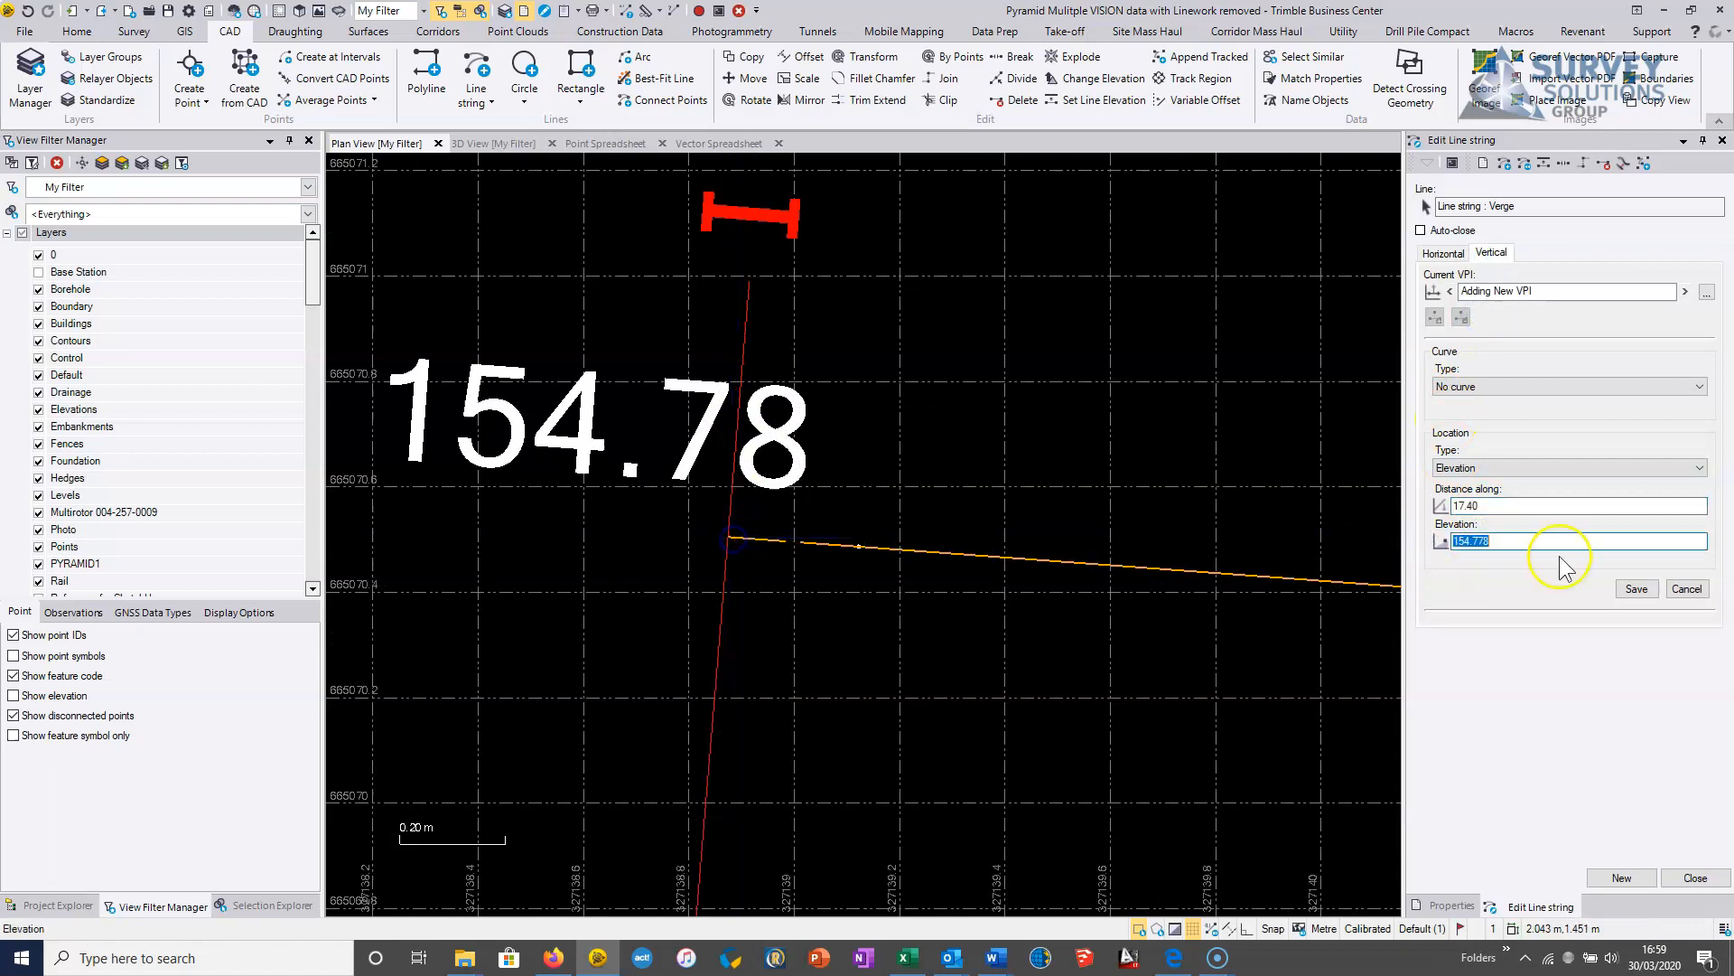
Step: Take the new VPI's elevation from the Fence line string where the verge meets it, using Along Line Snap, and save the VPI
right_click(1498, 539)
left_click(1562, 704)
left_click(722, 589)
left_click(730, 538)
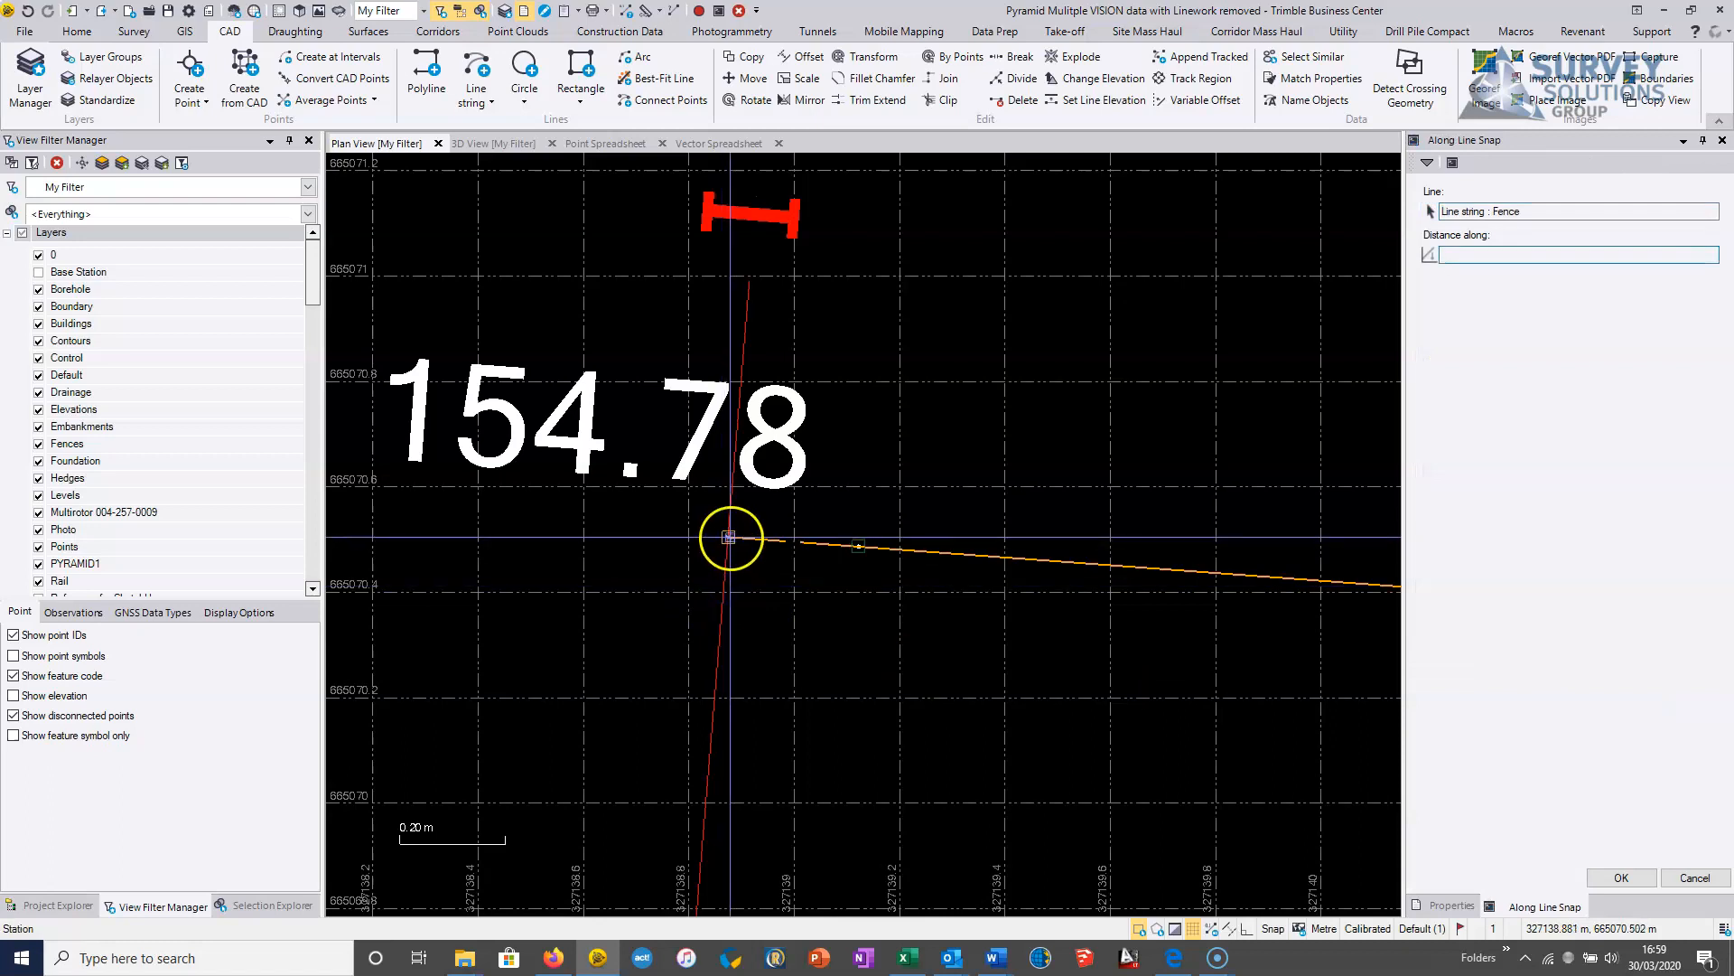
left_click(1635, 588)
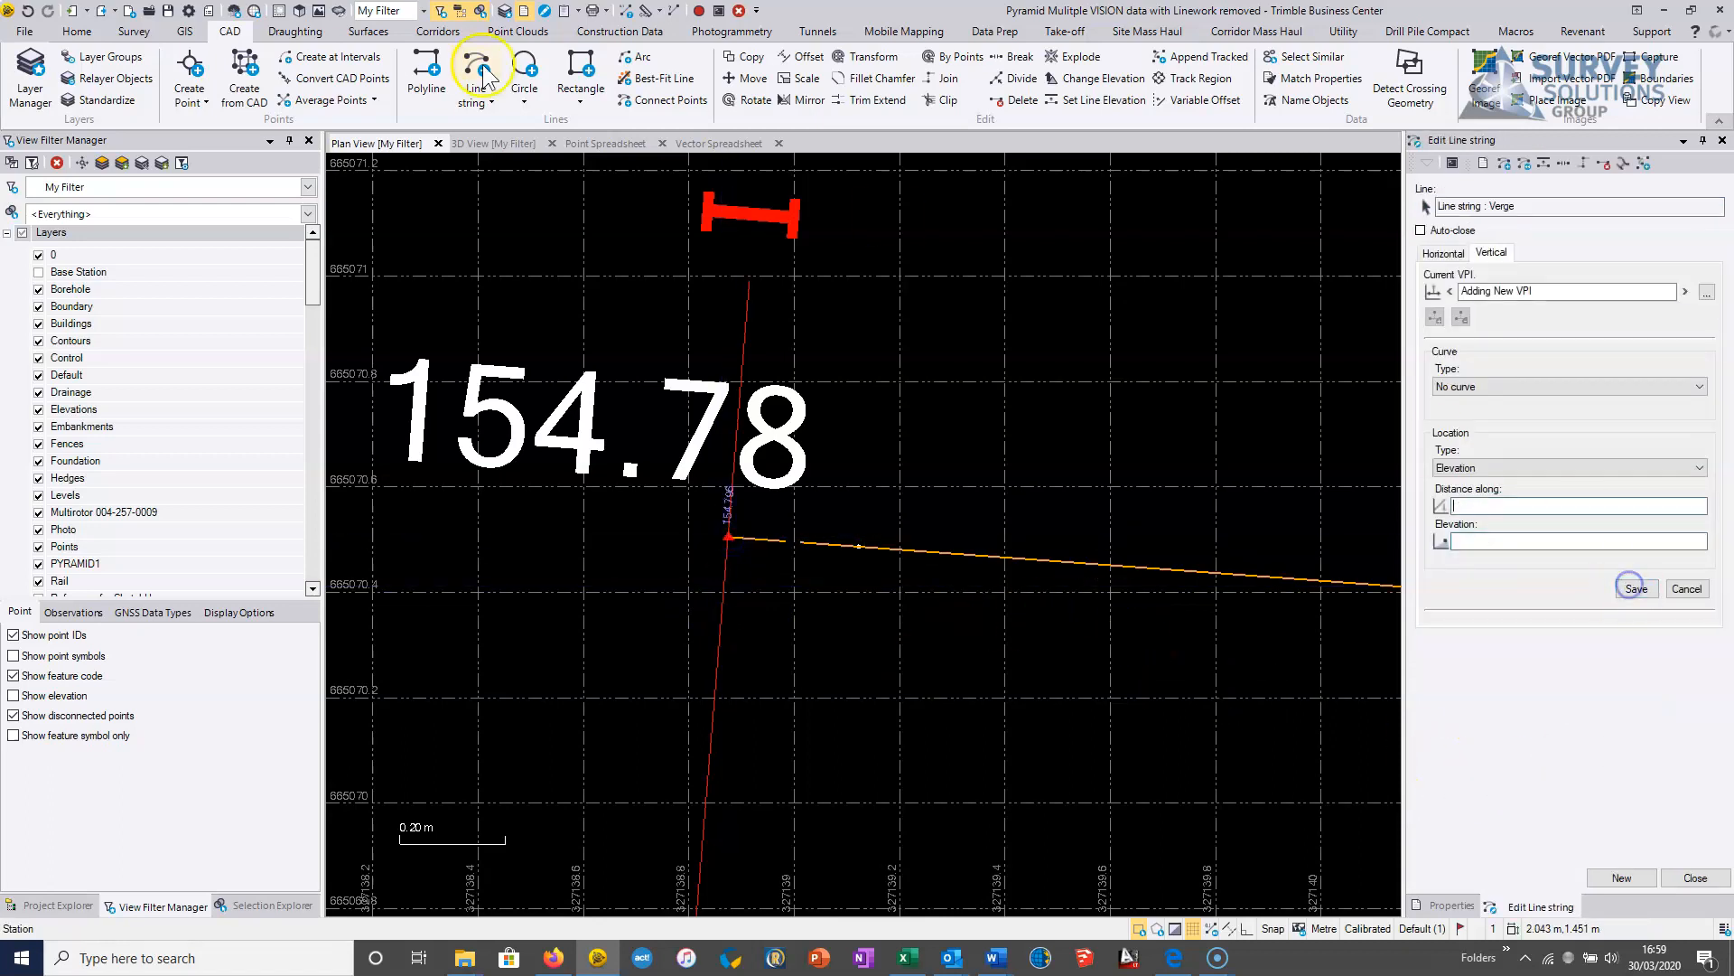
Step: Check the verge end's height against the fence in the 3D view, close the line string editor and return to plan
left_click(513, 142)
middle_click_drag(792, 567, 883, 534)
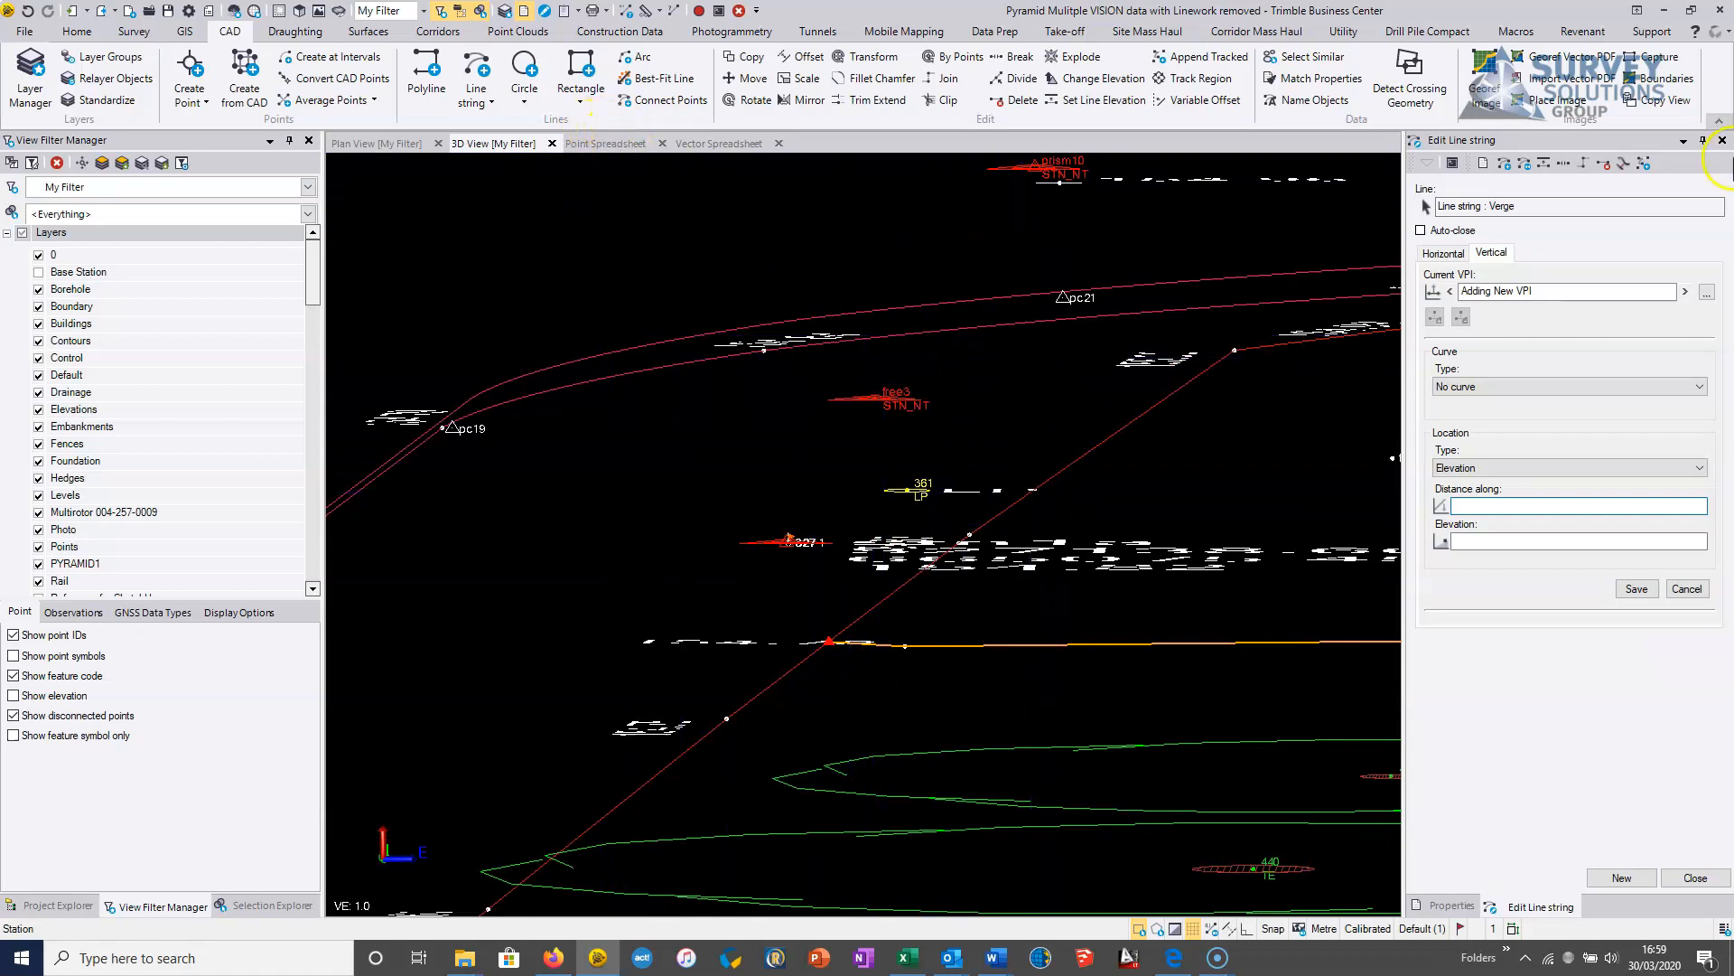
left_click(1723, 140)
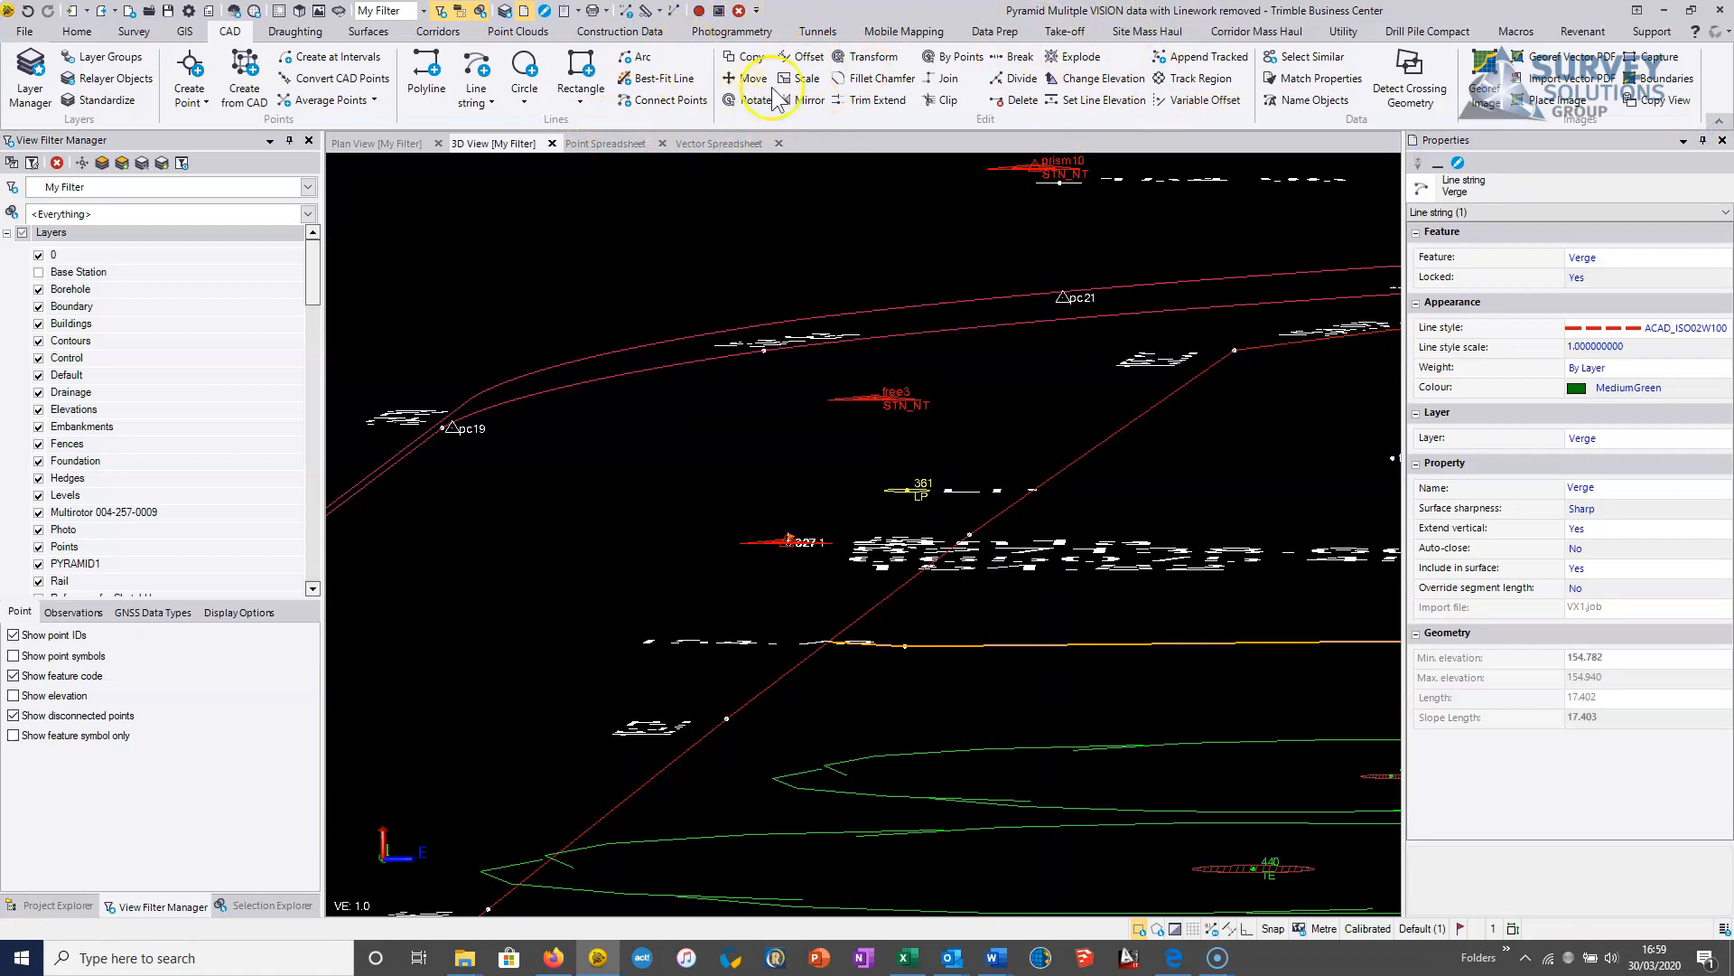
left_click(376, 143)
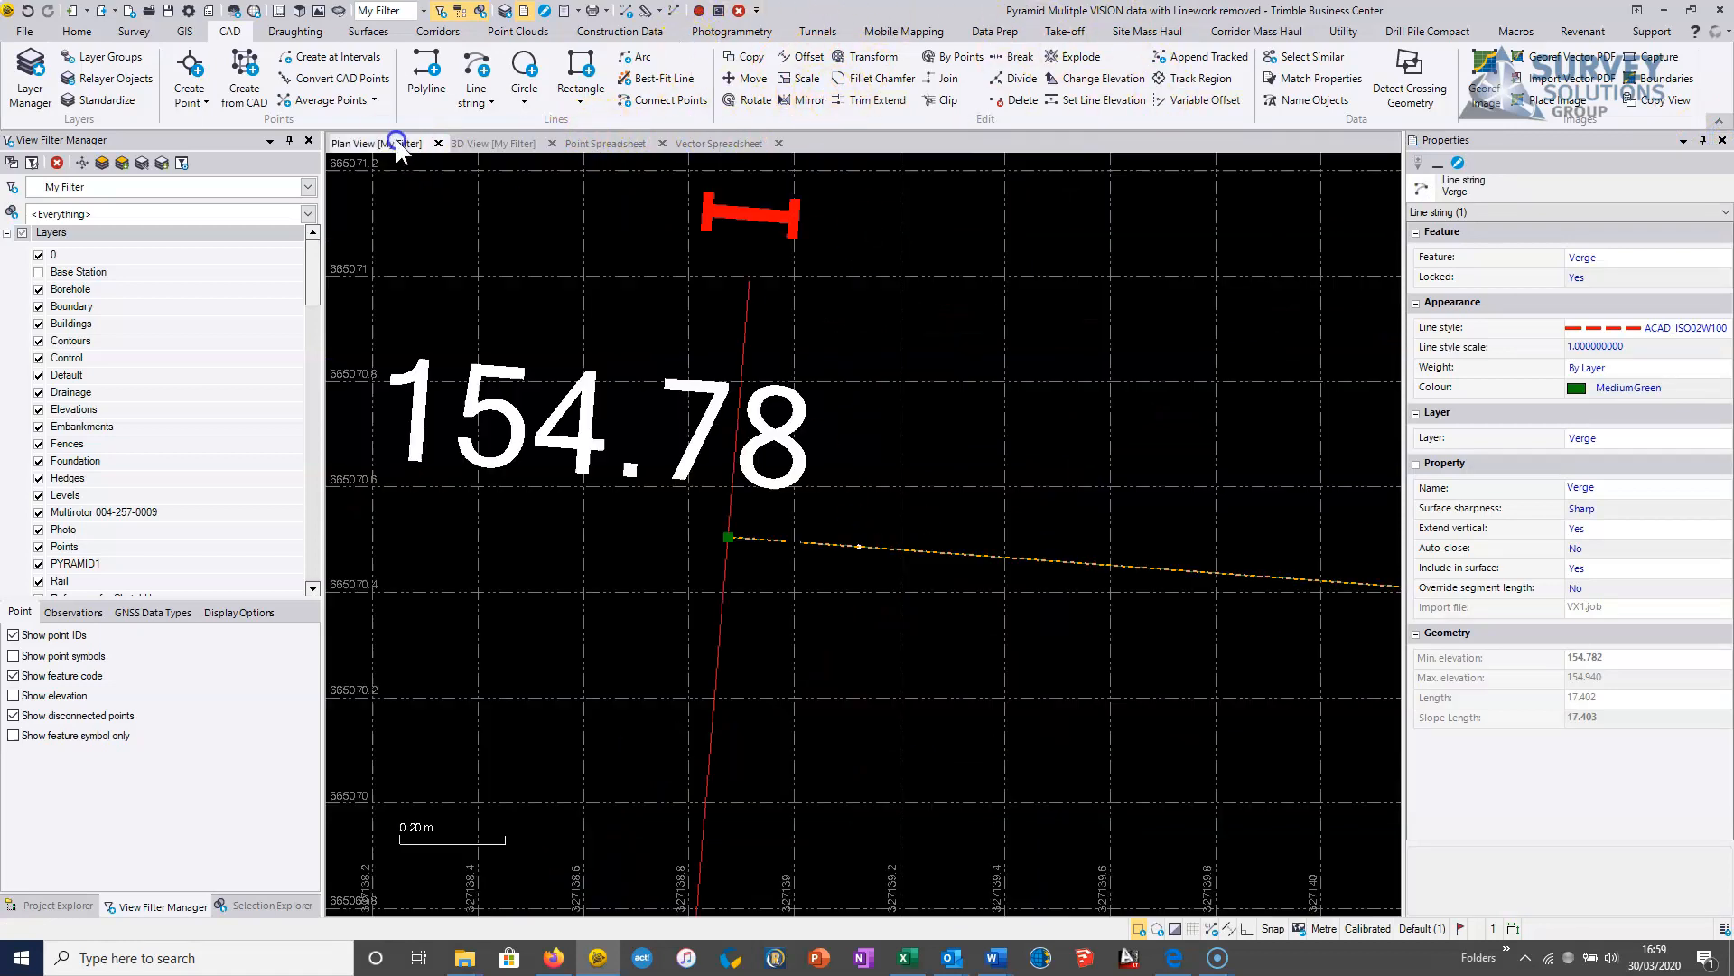
Step: Delete the two 155.13 elevation labels around the short diagonal at the building outline's north-west corner
scroll(761, 585, "down", 3)
middle_click_drag(981, 653, 523, 245)
middle_click_drag(986, 484, 852, 491)
scroll(913, 561, "up", 7)
middle_click_drag(917, 645, 549, 374)
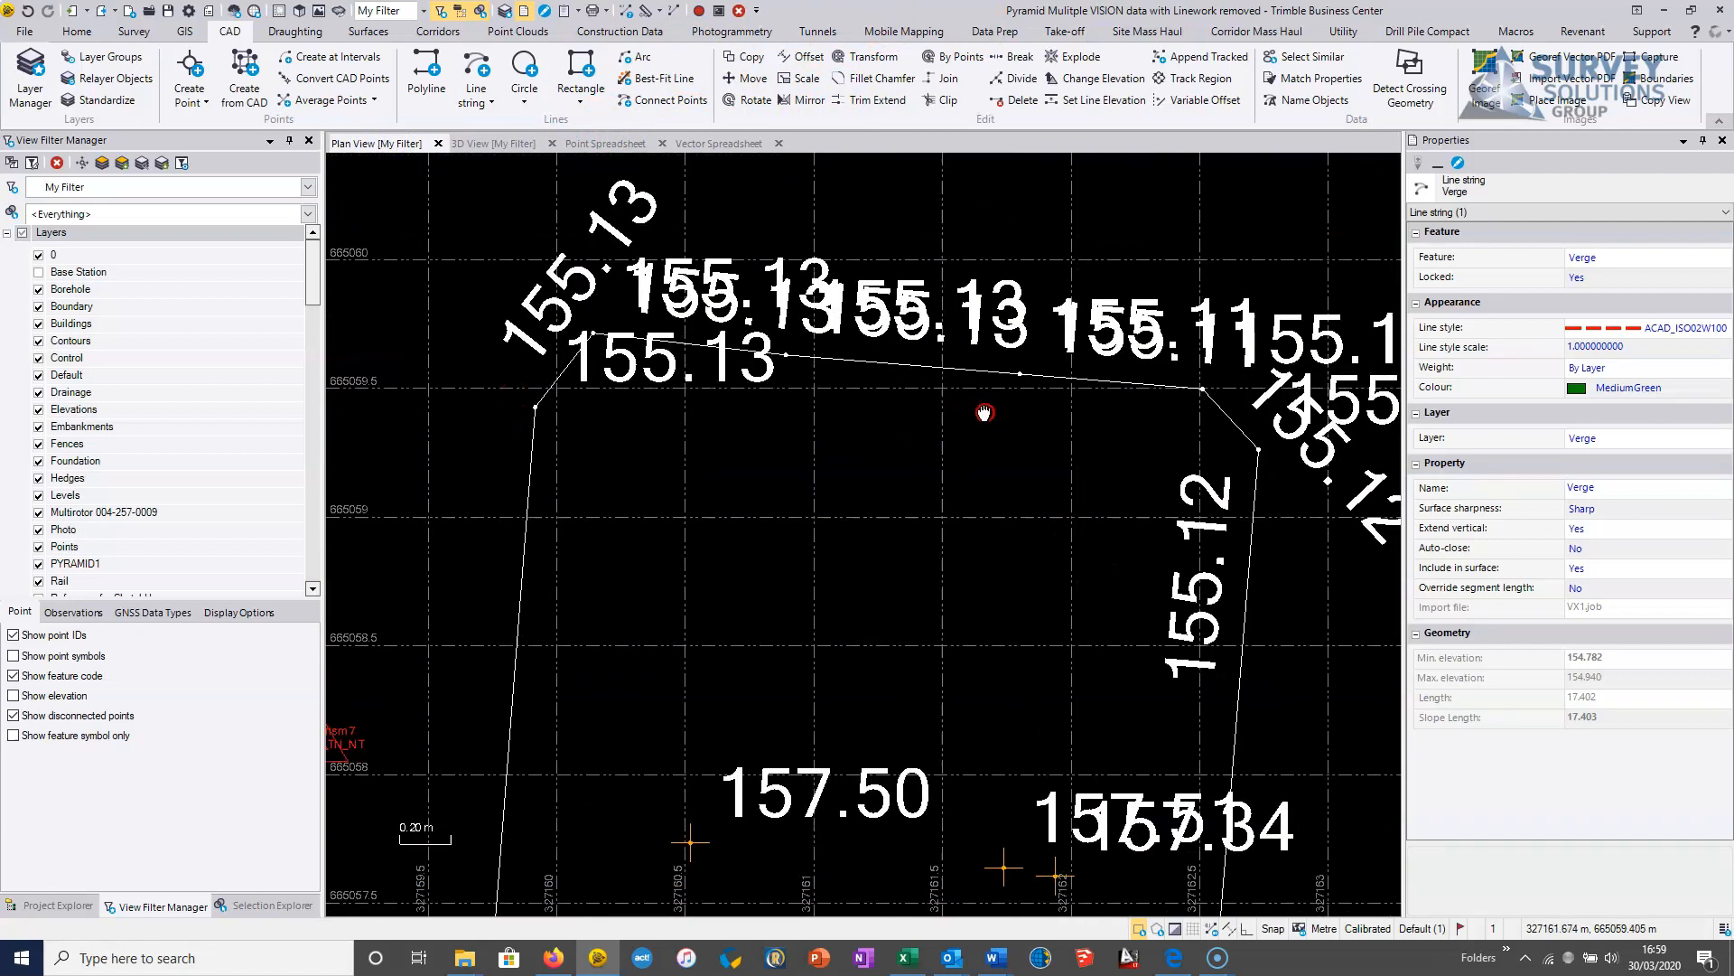
middle_click_drag(986, 412, 1046, 484)
left_click(723, 421)
left_click(687, 361)
right_click(591, 327)
left_click(643, 439)
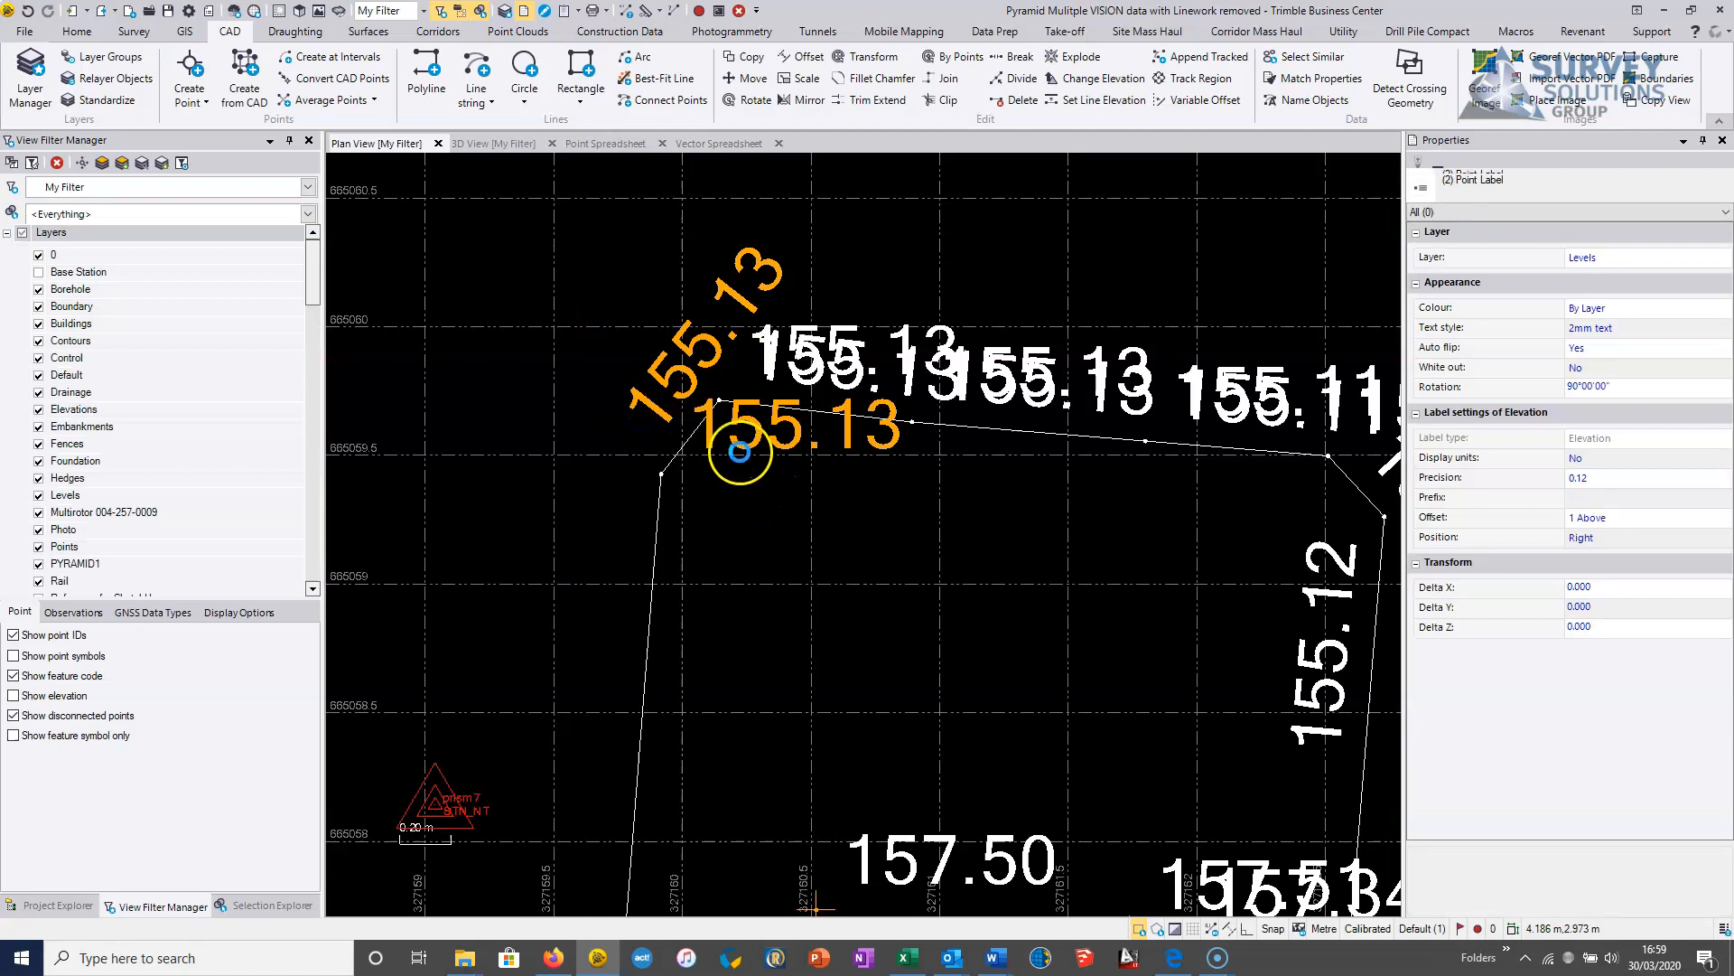
key("Escape")
Step: Break the Building line string at point 2025, the lower end of the north-west diagonal
left_click(692, 432)
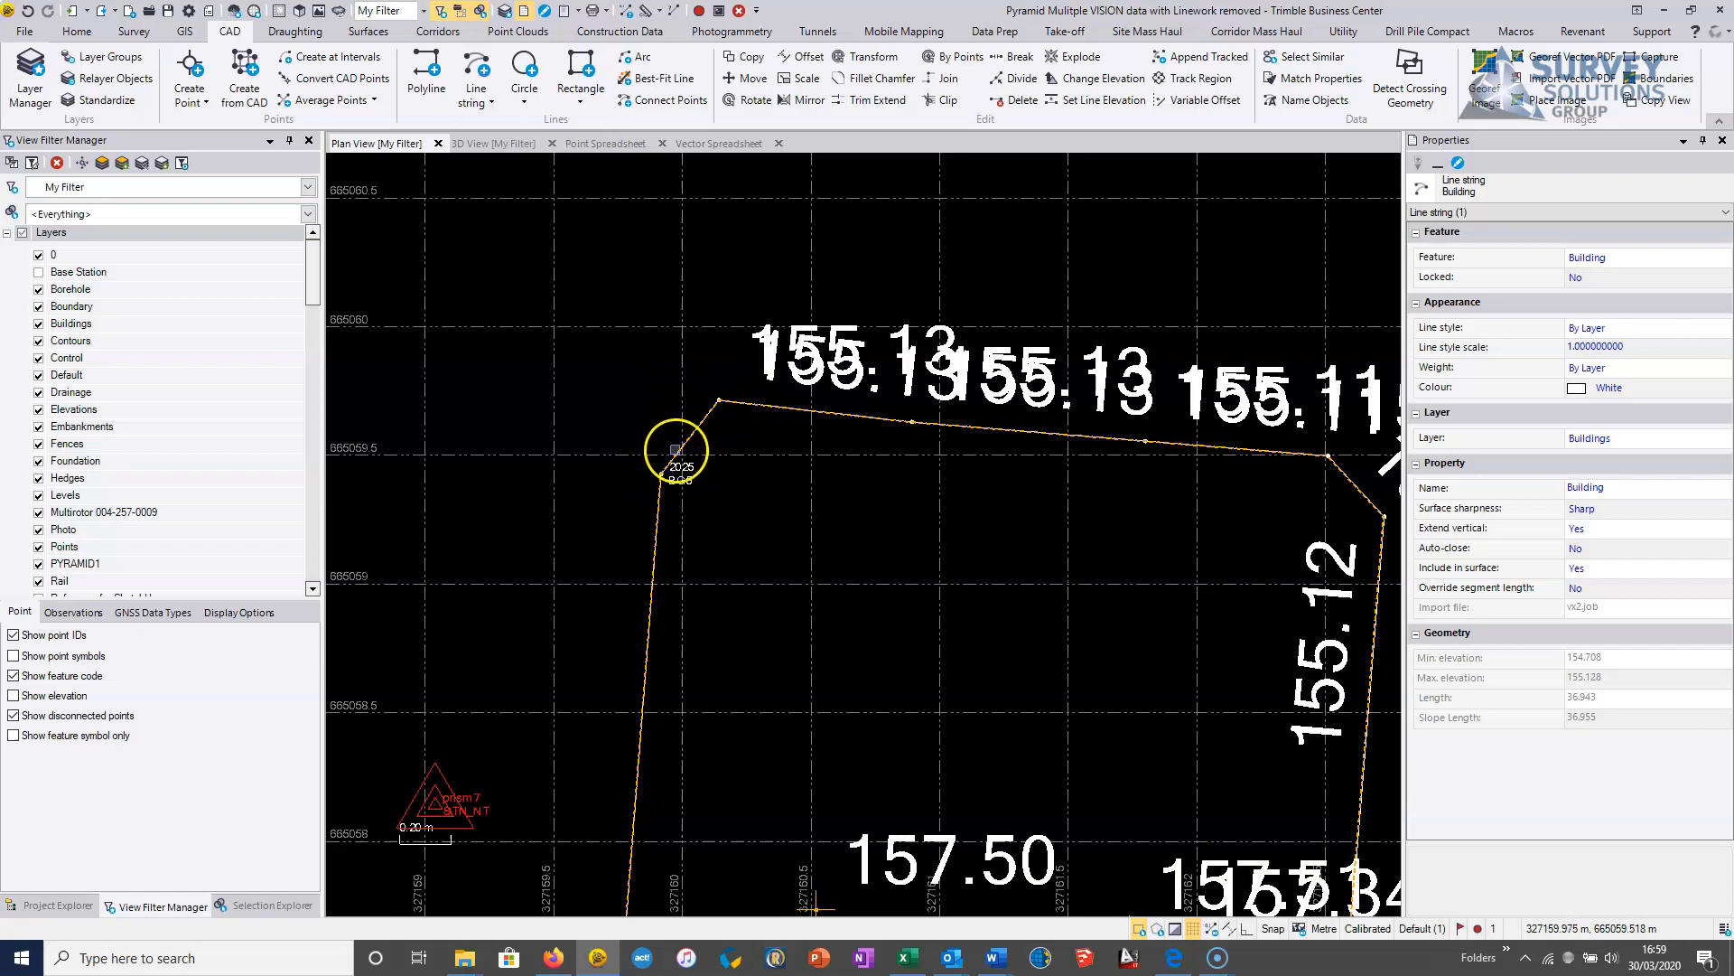
right_click(676, 450)
left_click(722, 576)
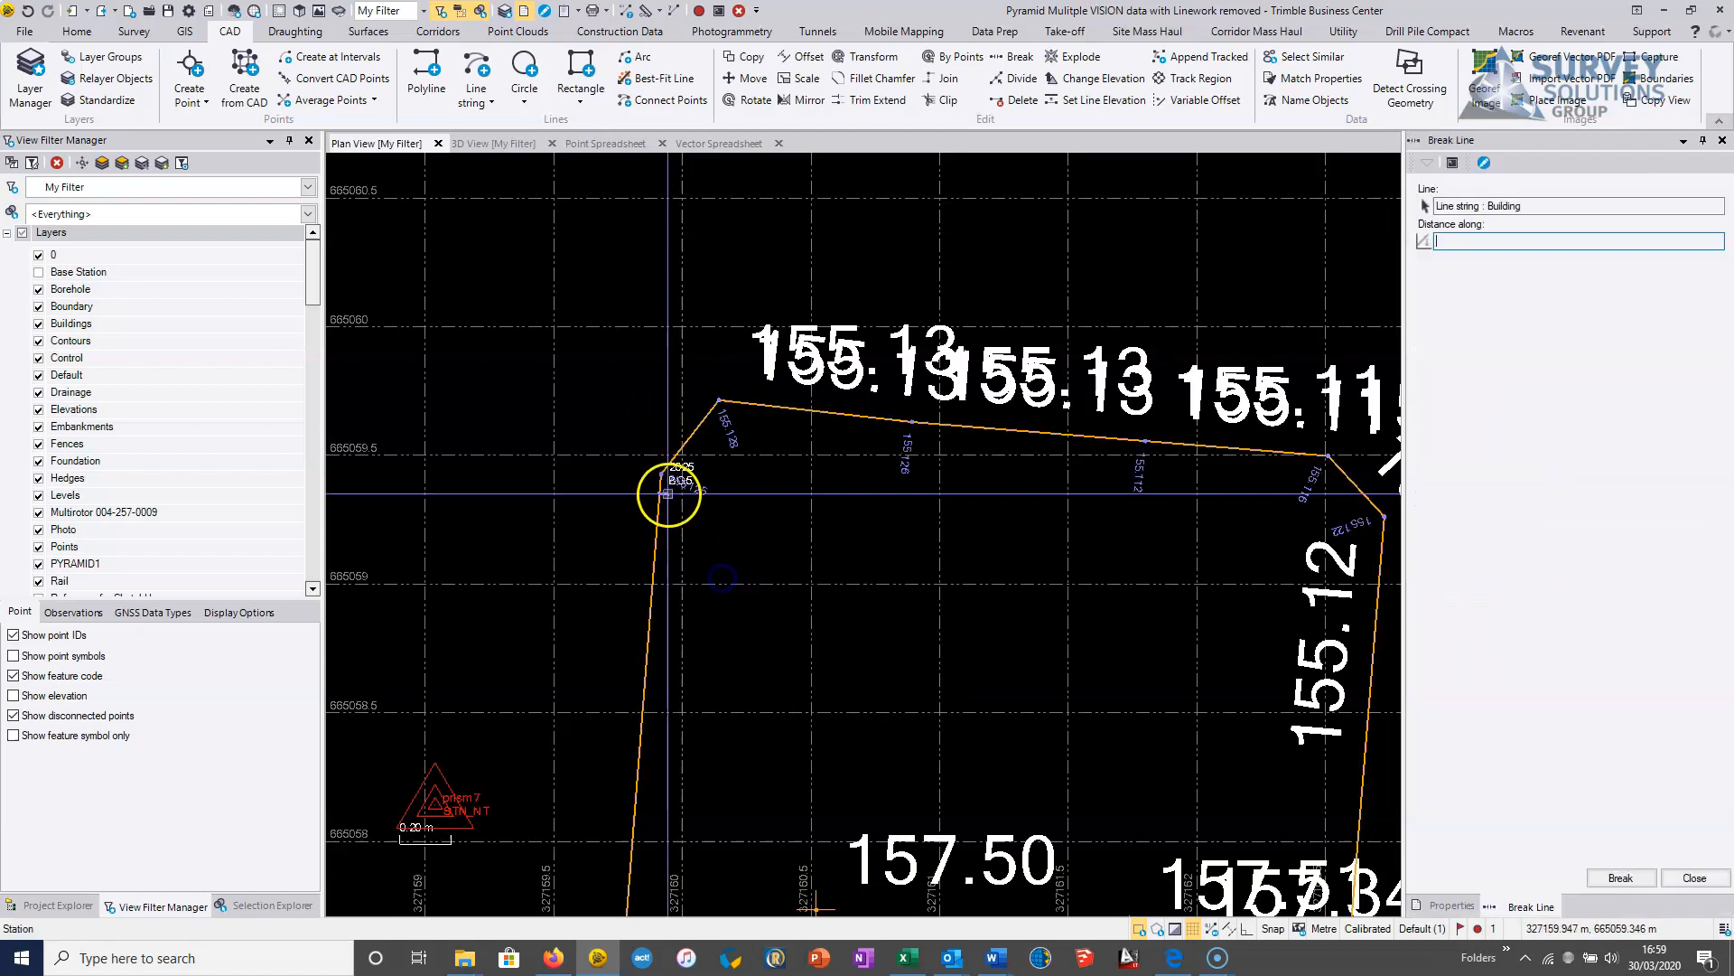
left_click(665, 475)
key("Escape")
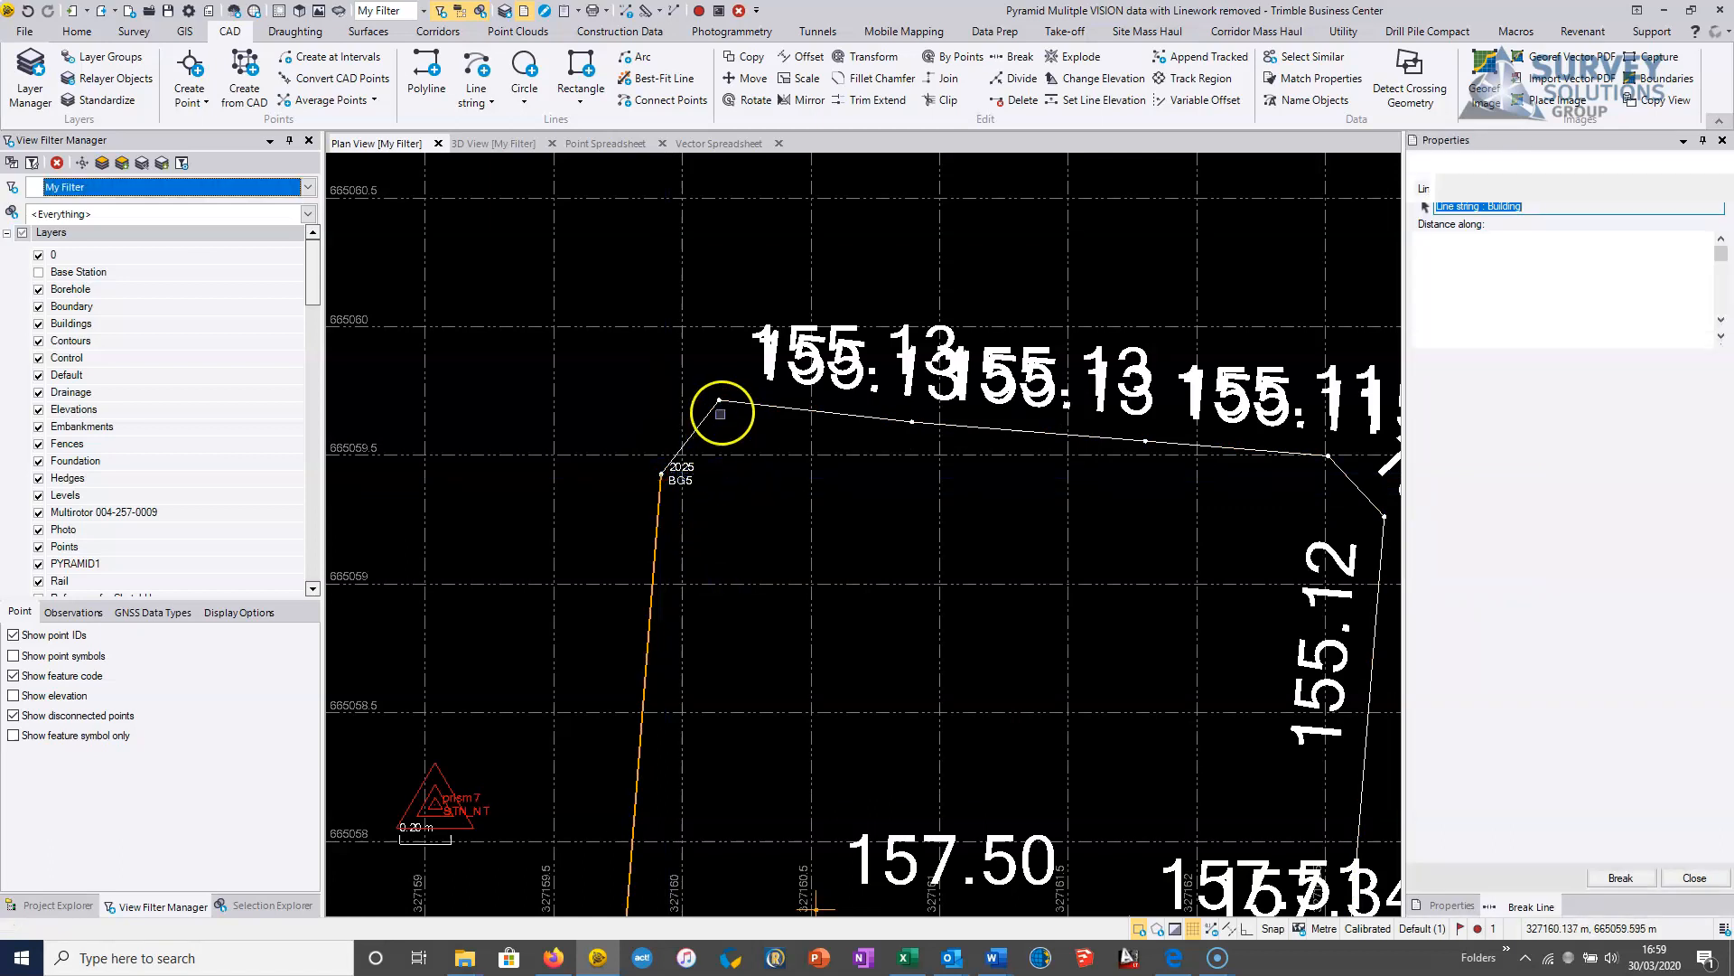
Step: Break the remaining Building line string at the upper end of the north-west diagonal and close Break Line
left_click(713, 407)
right_click(707, 414)
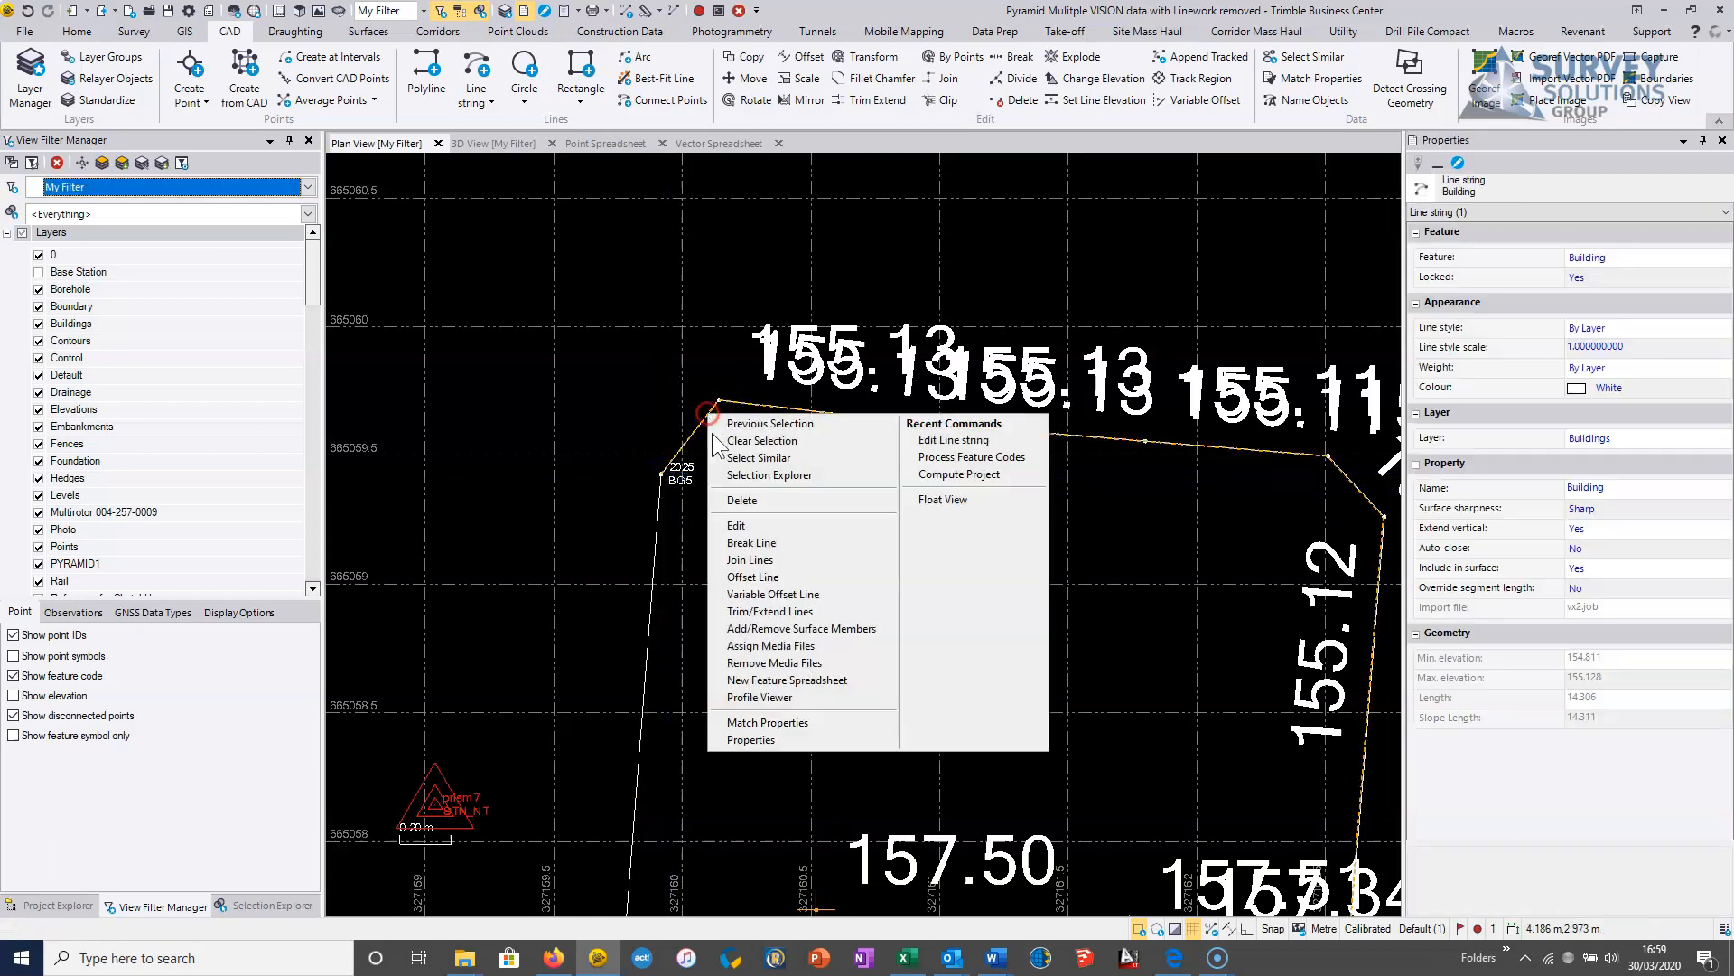
left_click(751, 542)
left_click(719, 402)
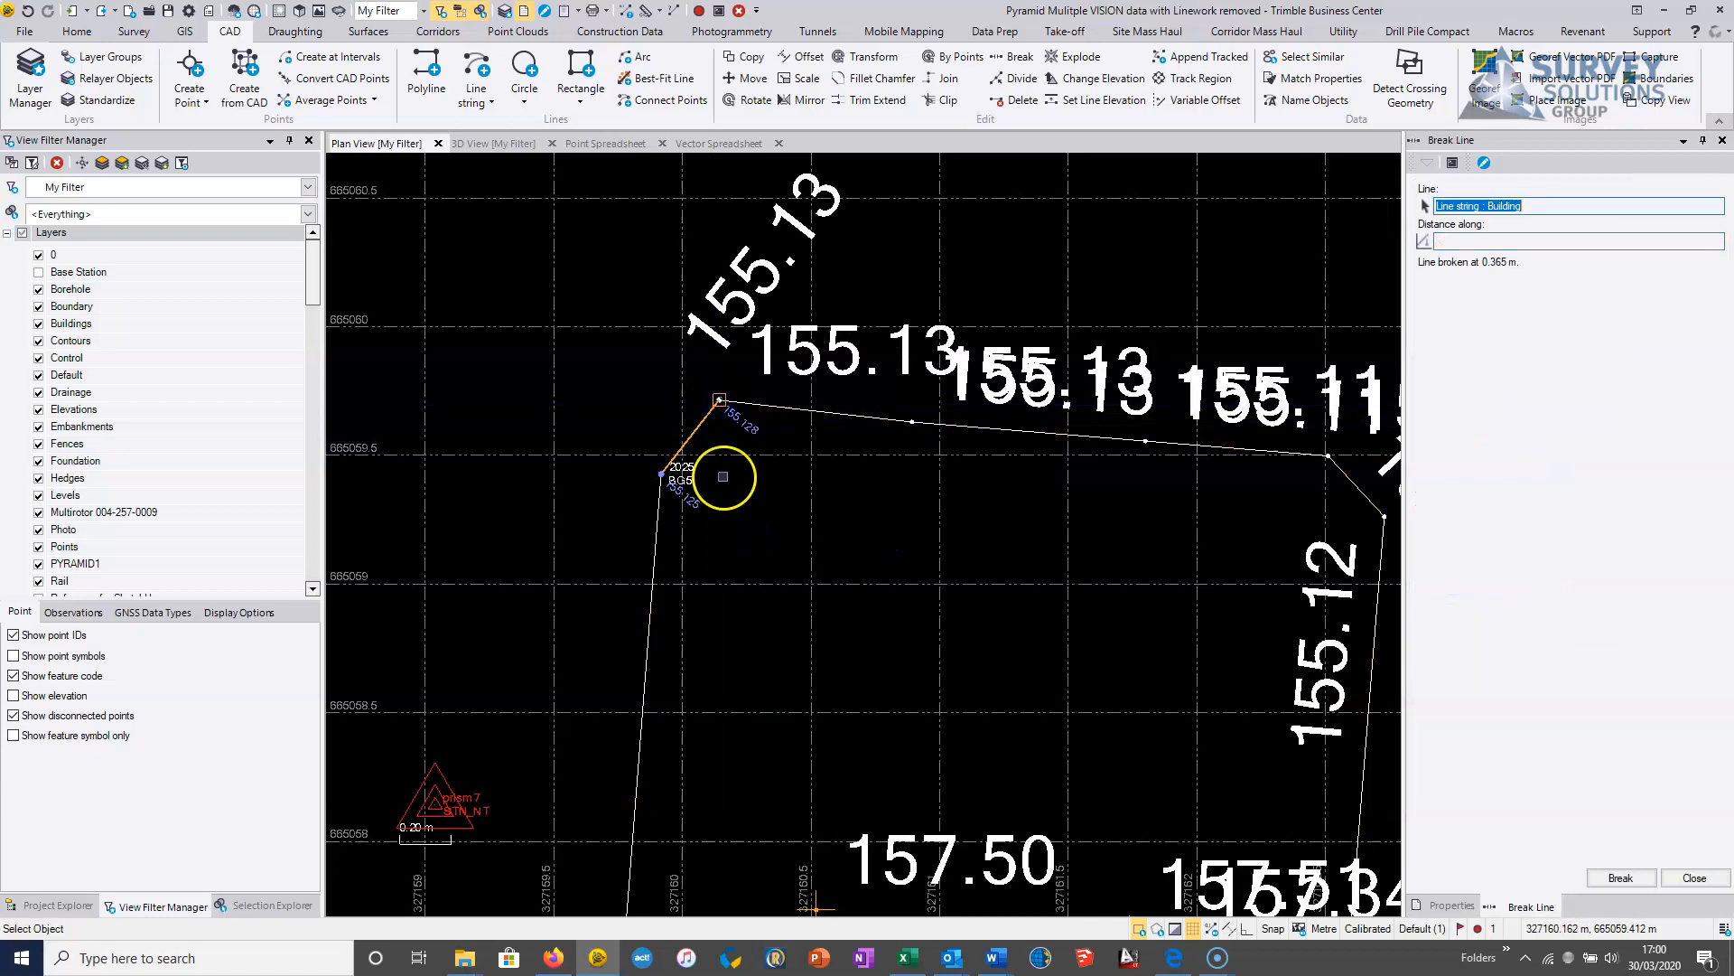
left_click(1722, 141)
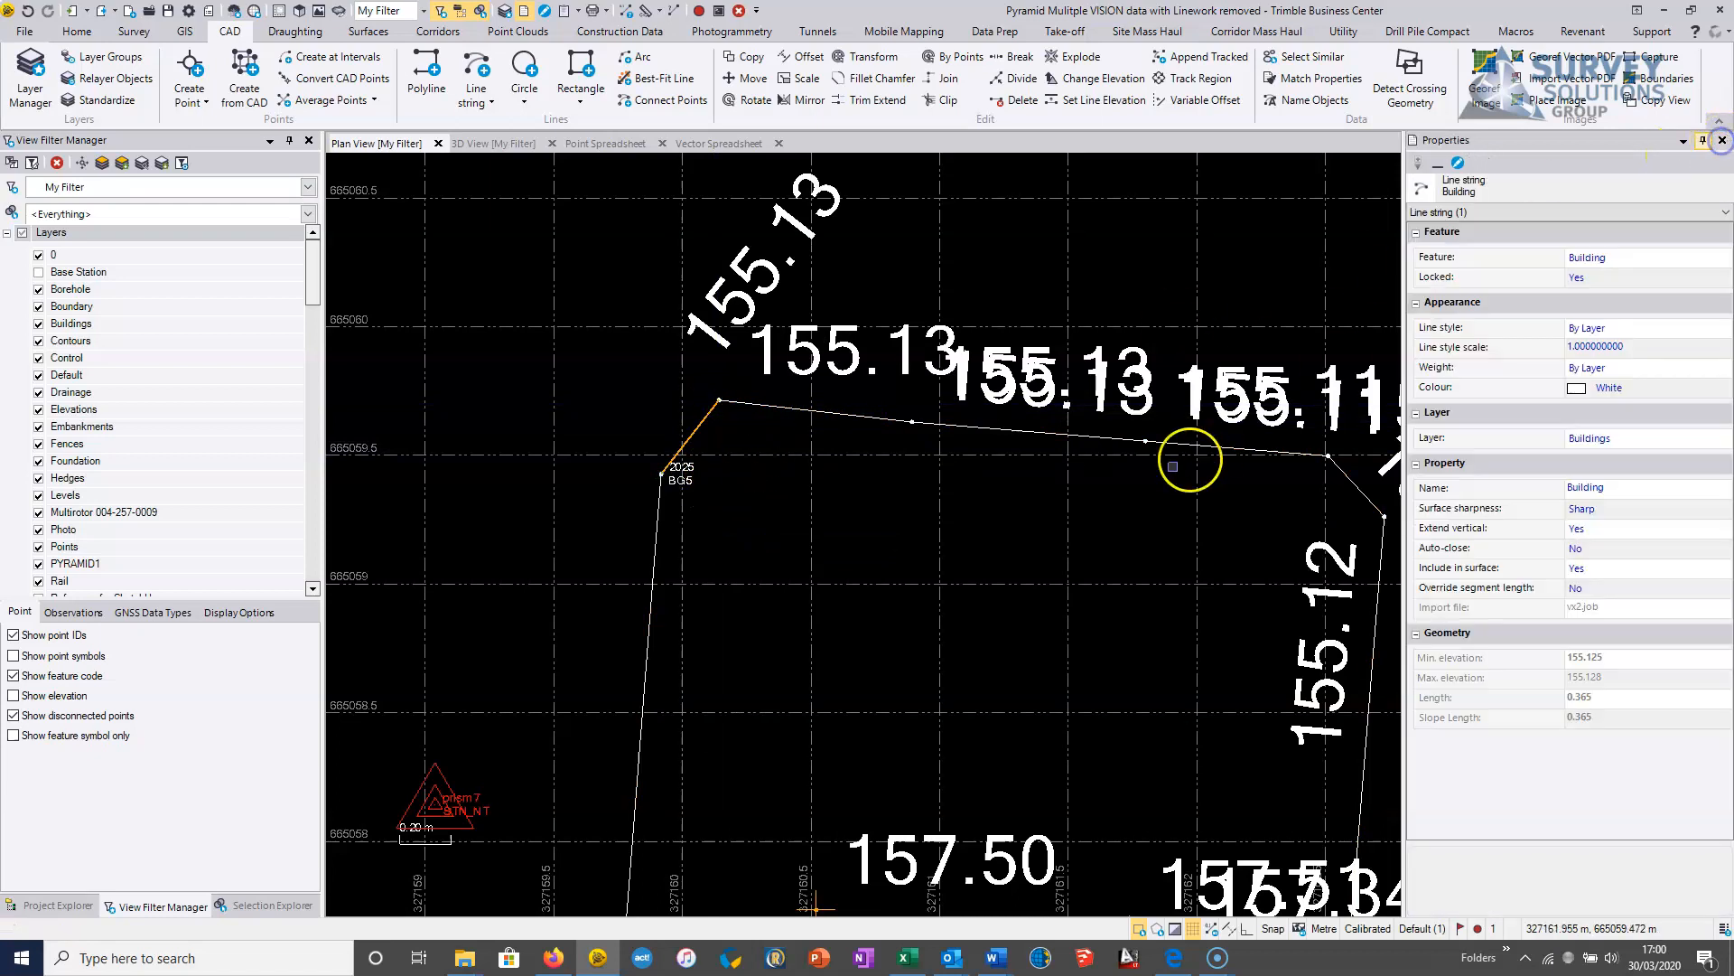
Step: Delete the isolated diagonal segment at the building's north-west corner
left_click(687, 437)
right_click(686, 437)
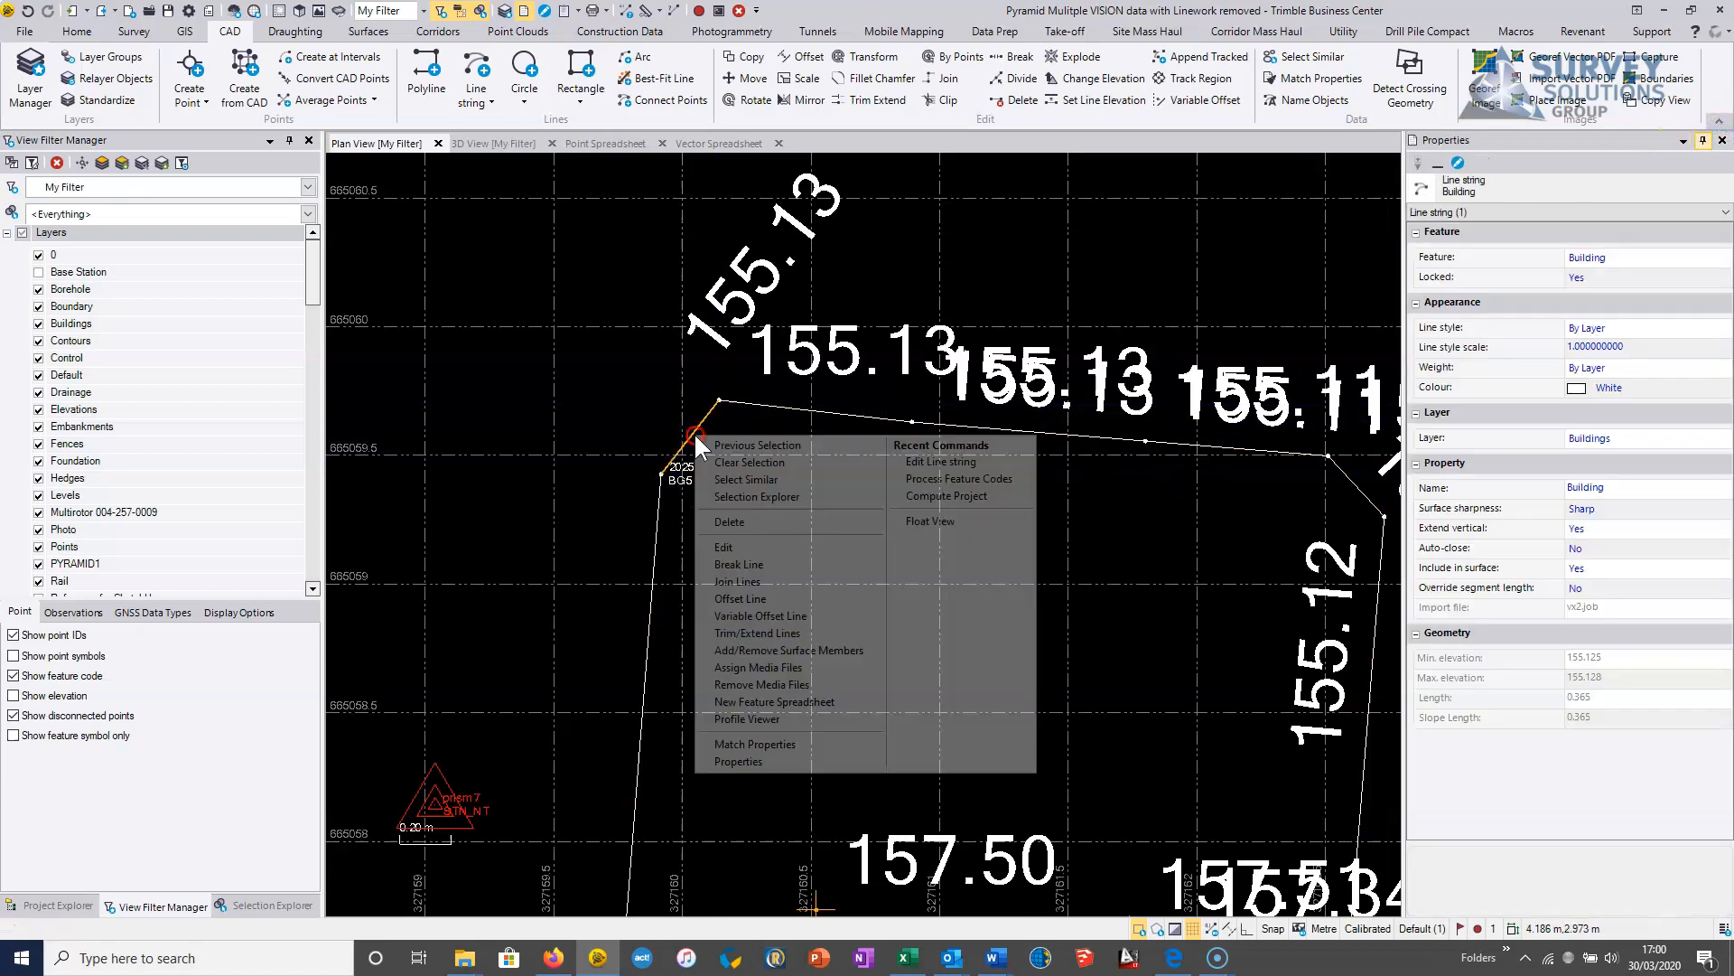
left_click(716, 538)
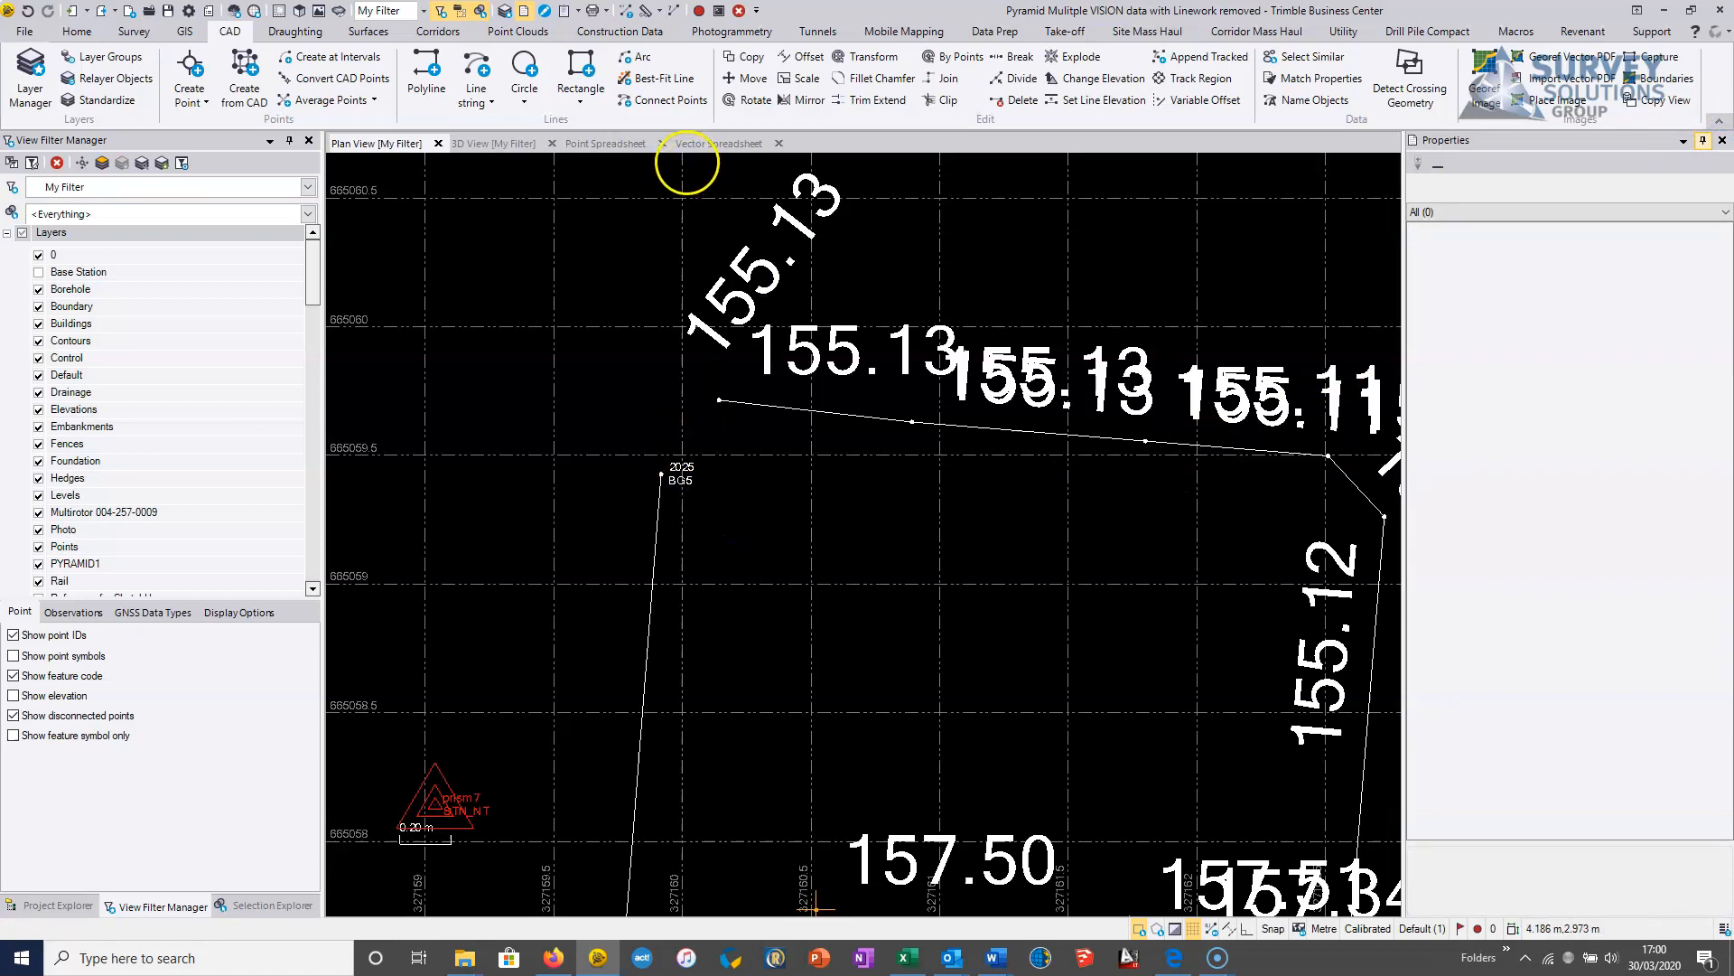
Step: Chamfer the two Building line strings at the outline's north-west corner with a single distance of 0 and trimming on, then close Fillet Chamfer
left_click(882, 84)
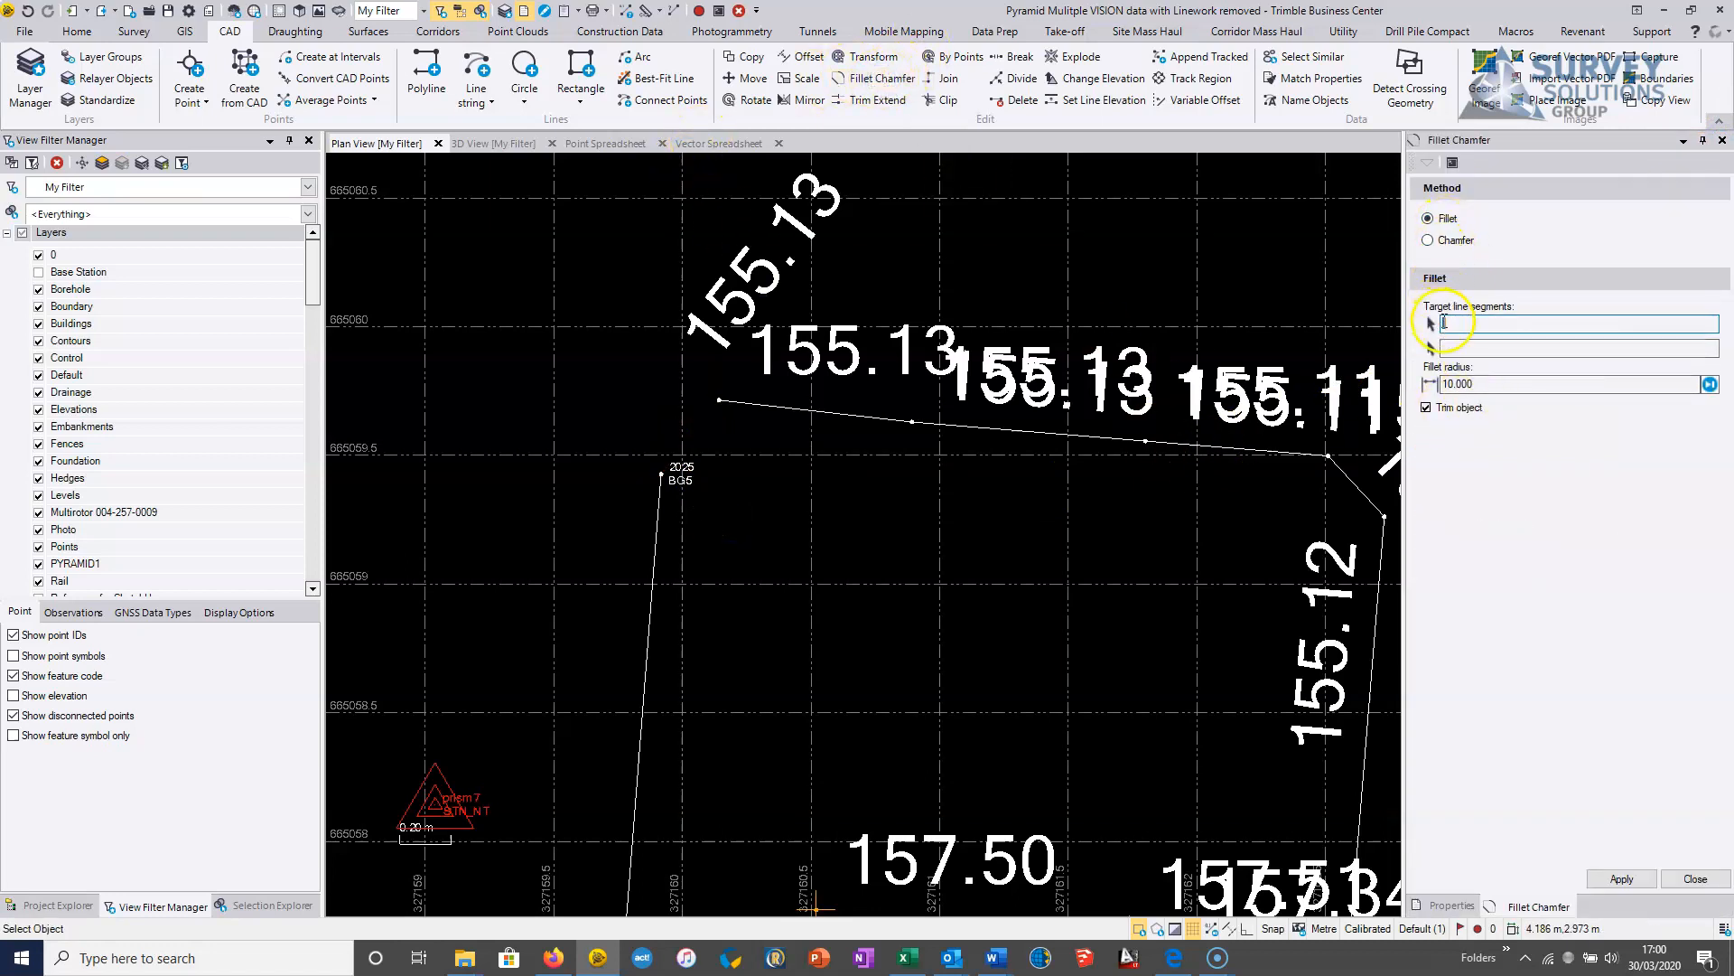
left_click(1428, 241)
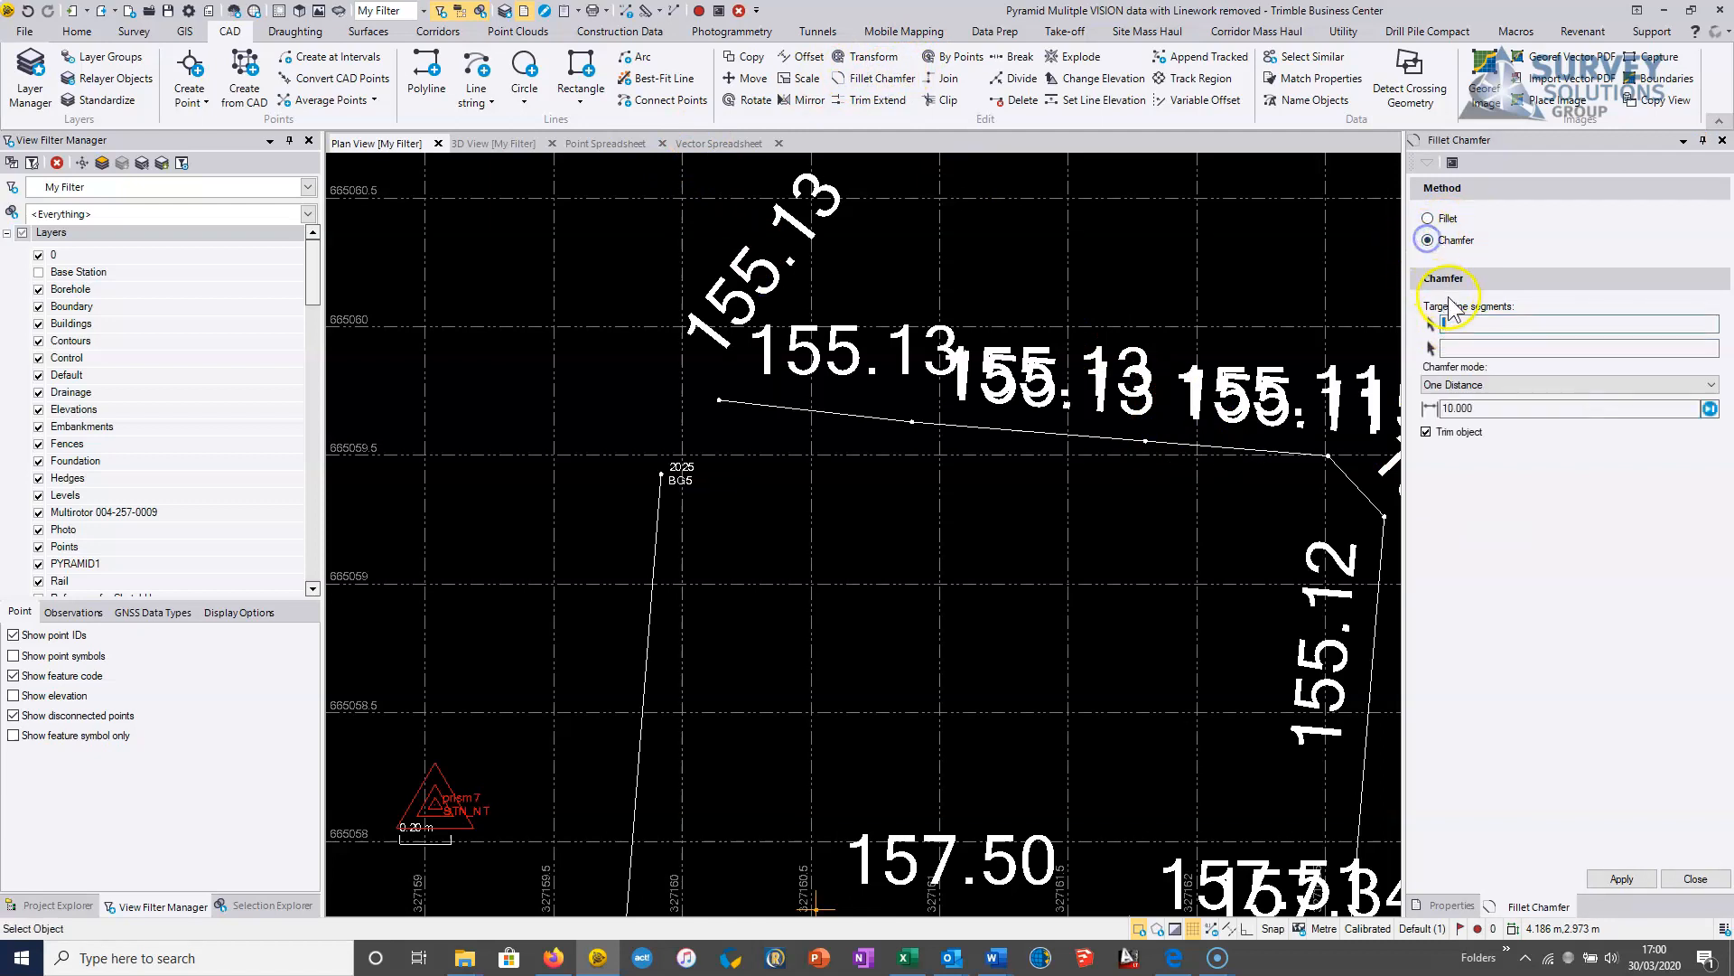
left_click_drag(1484, 408, 1339, 411)
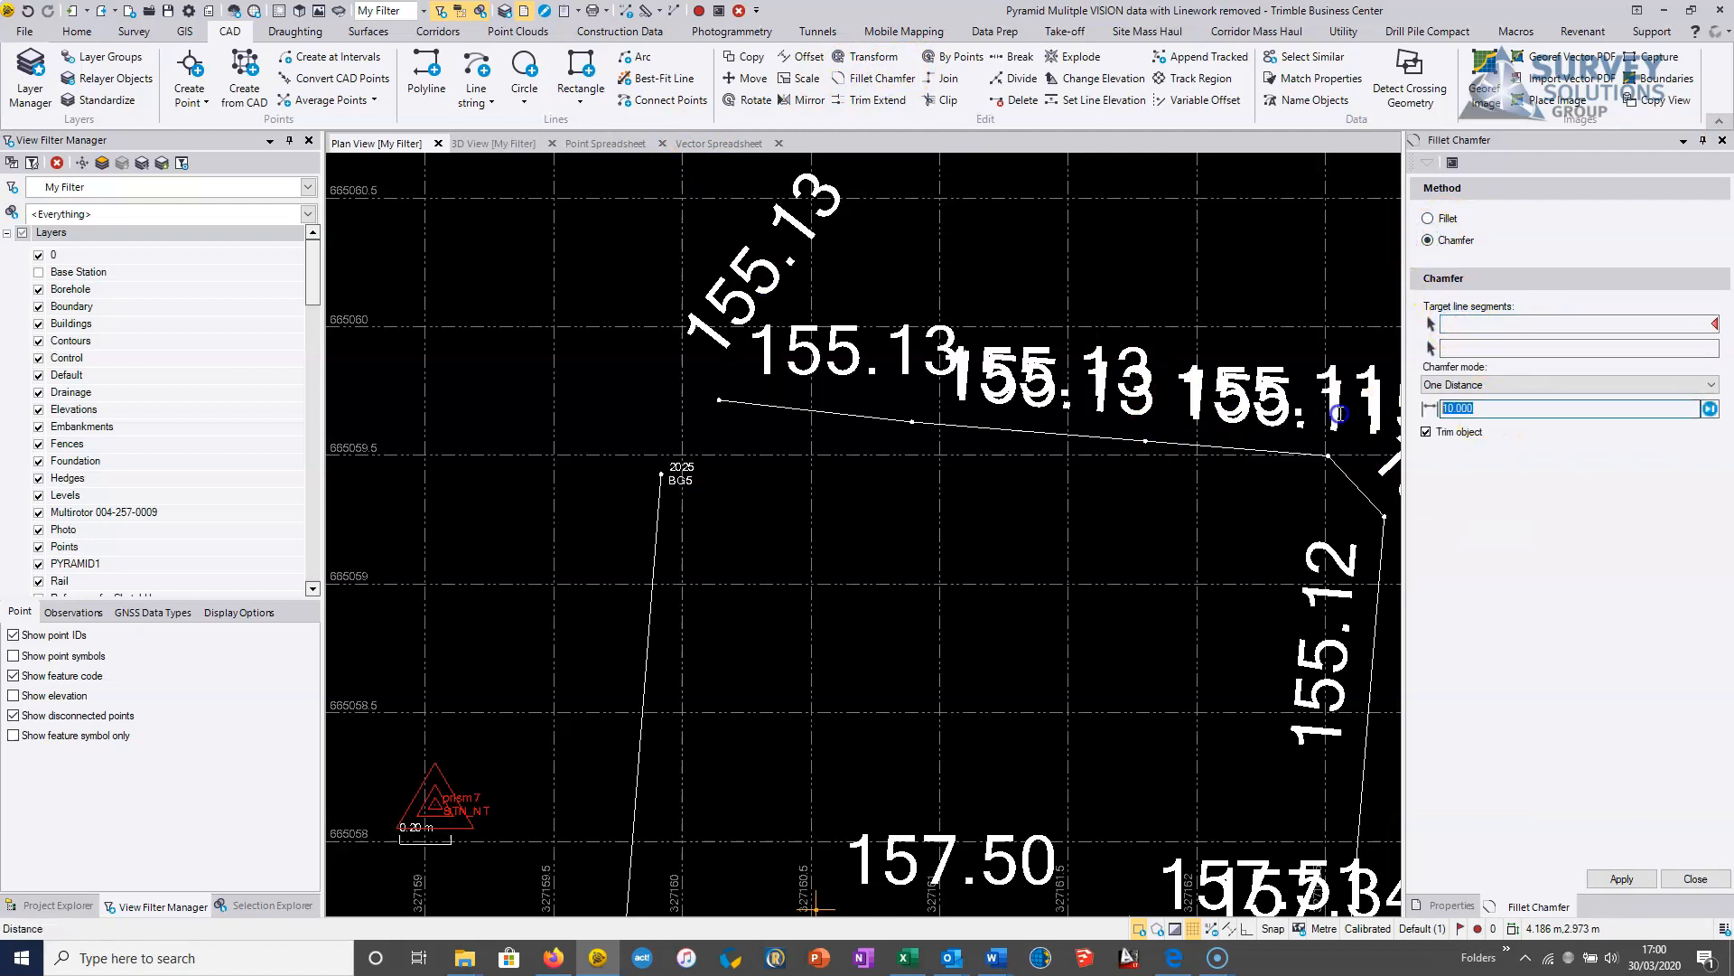
left_click(1480, 322)
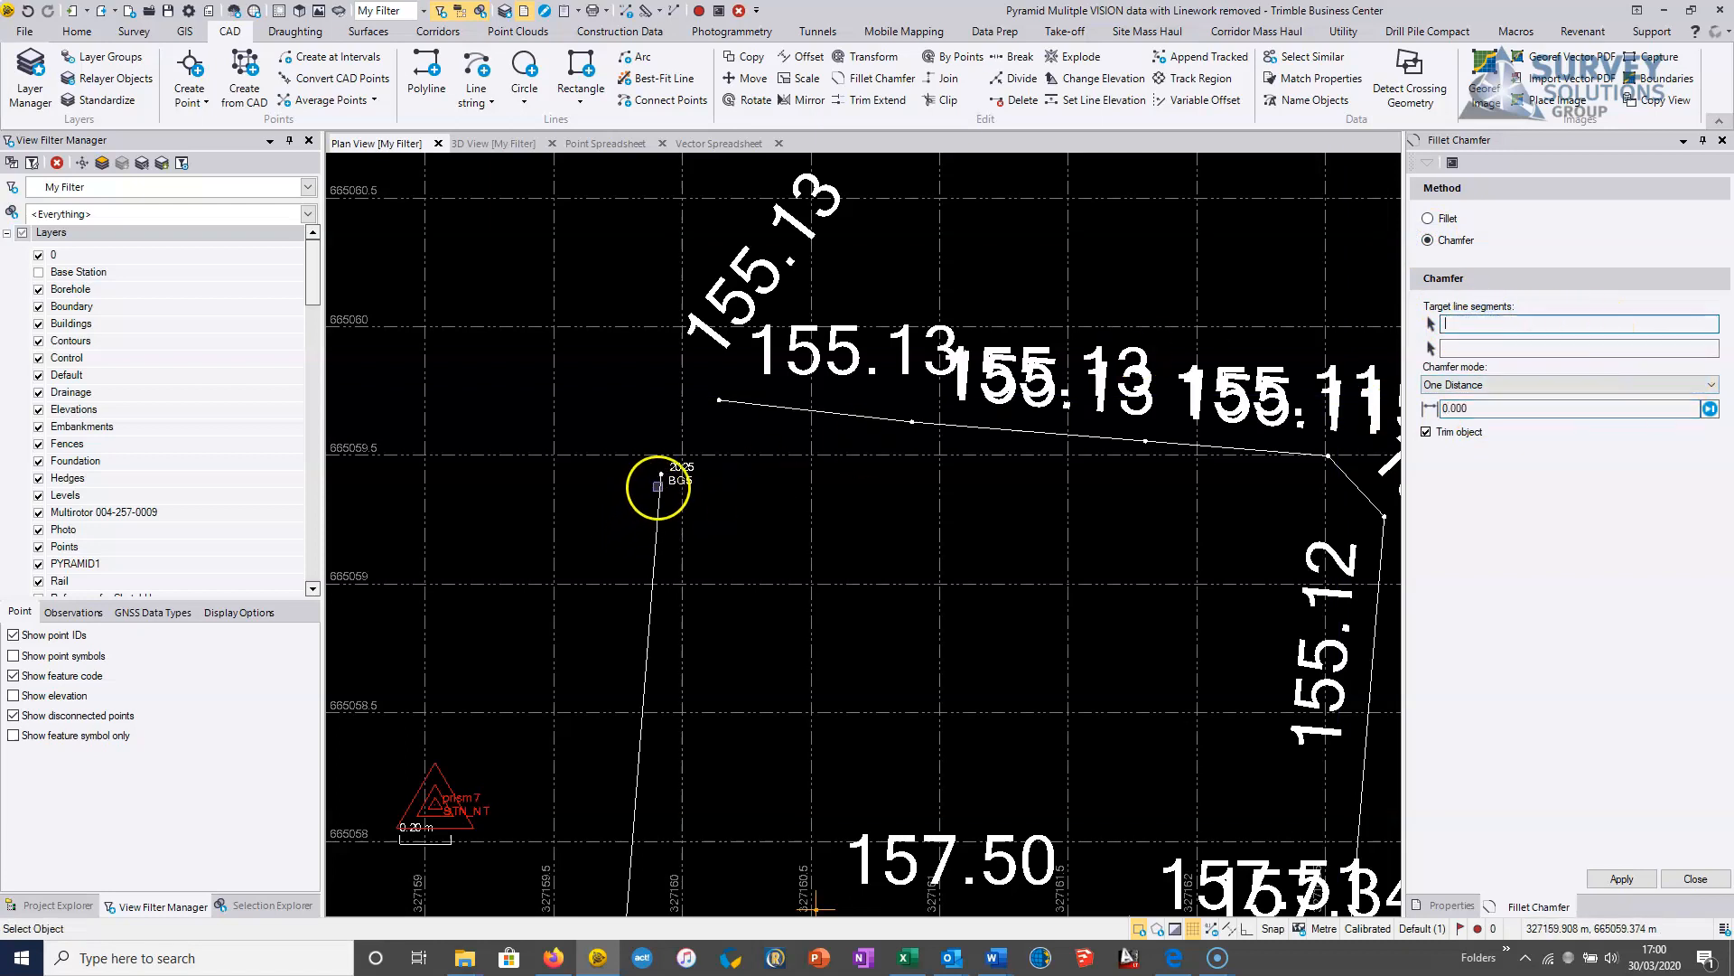
left_click(721, 415)
left_click(734, 400)
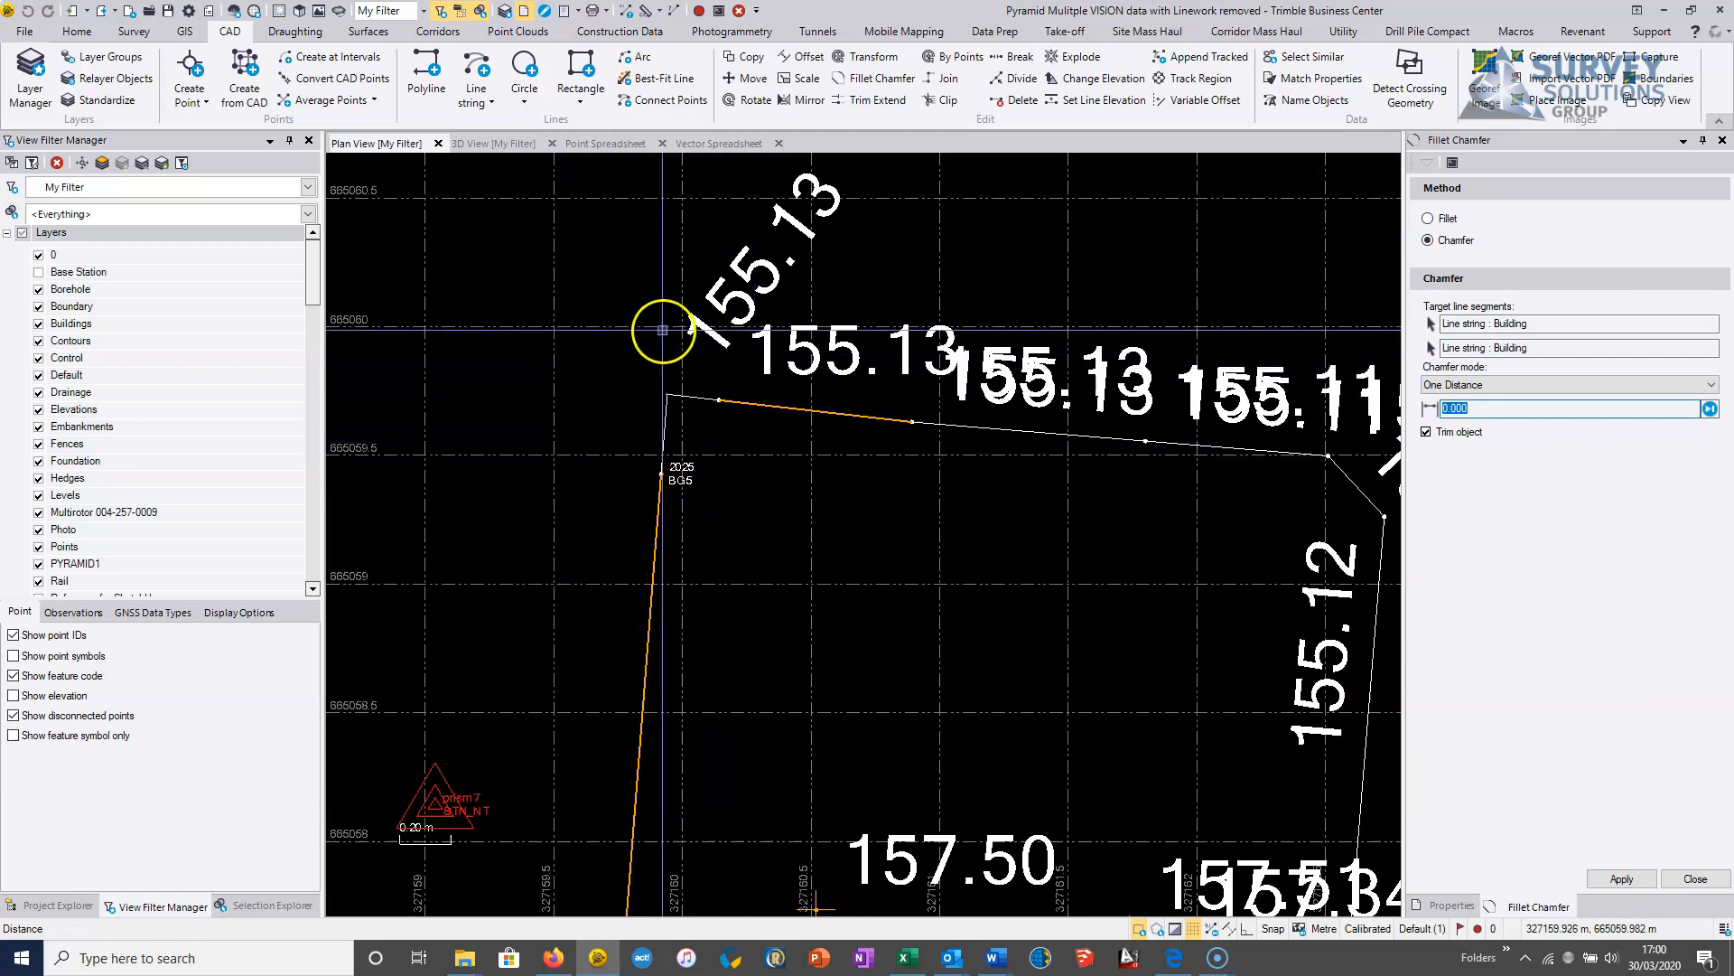
left_click(1626, 877)
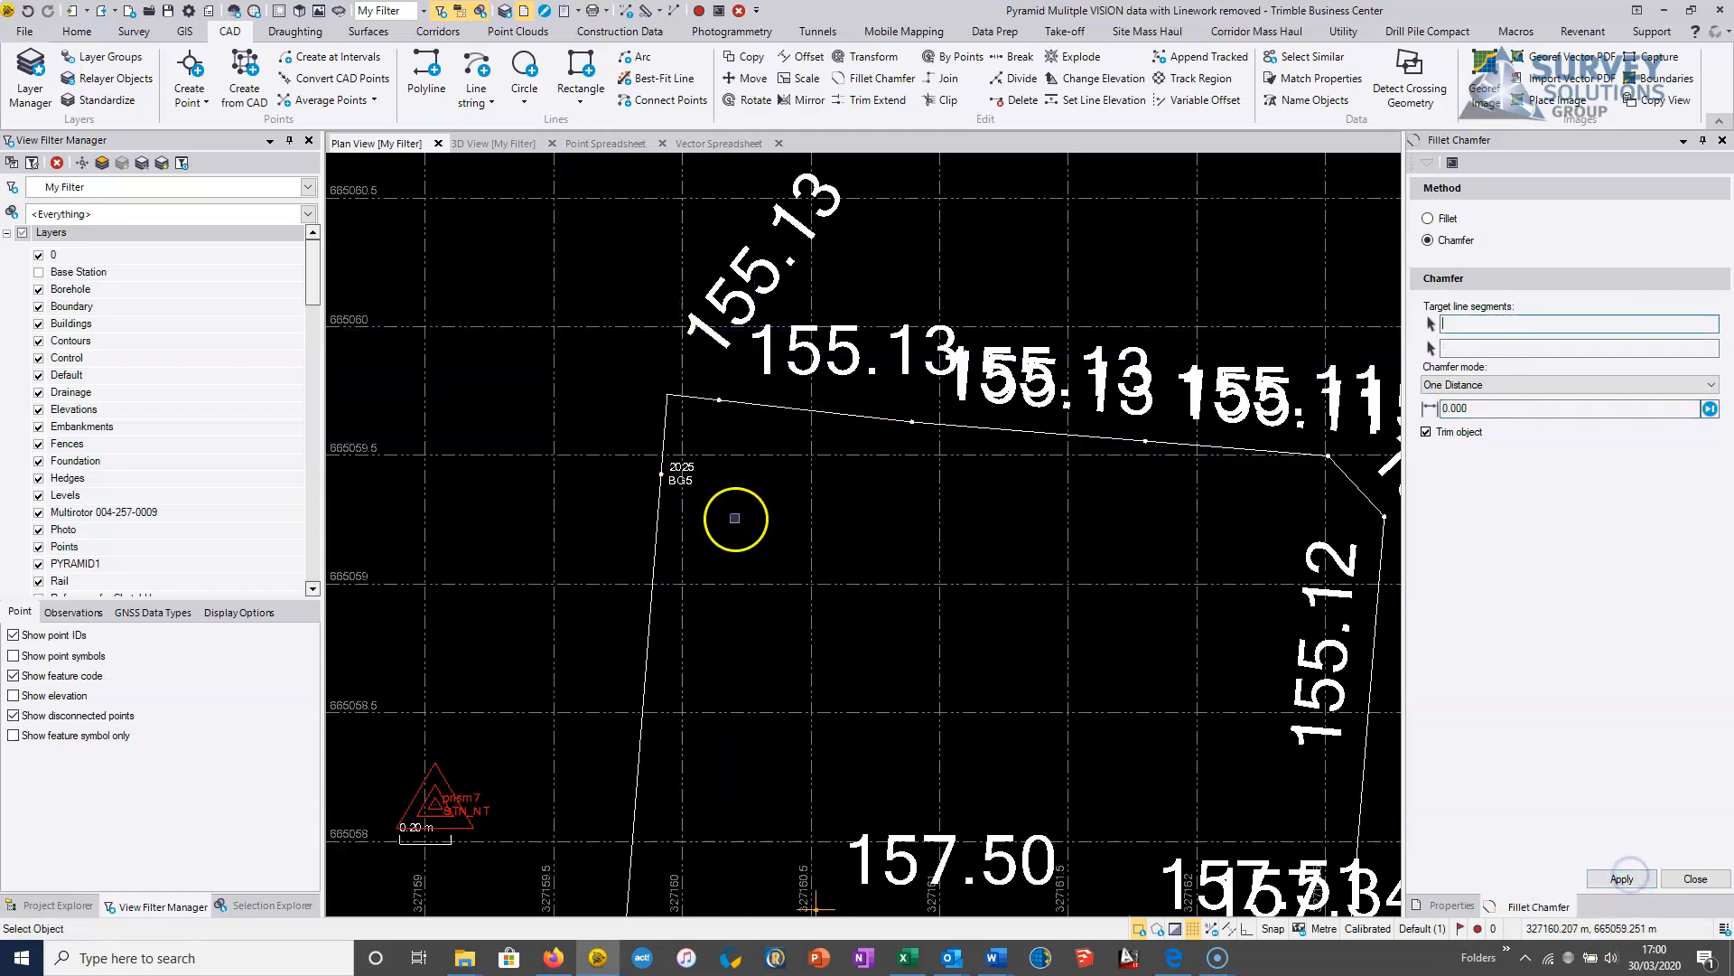
left_click(1721, 140)
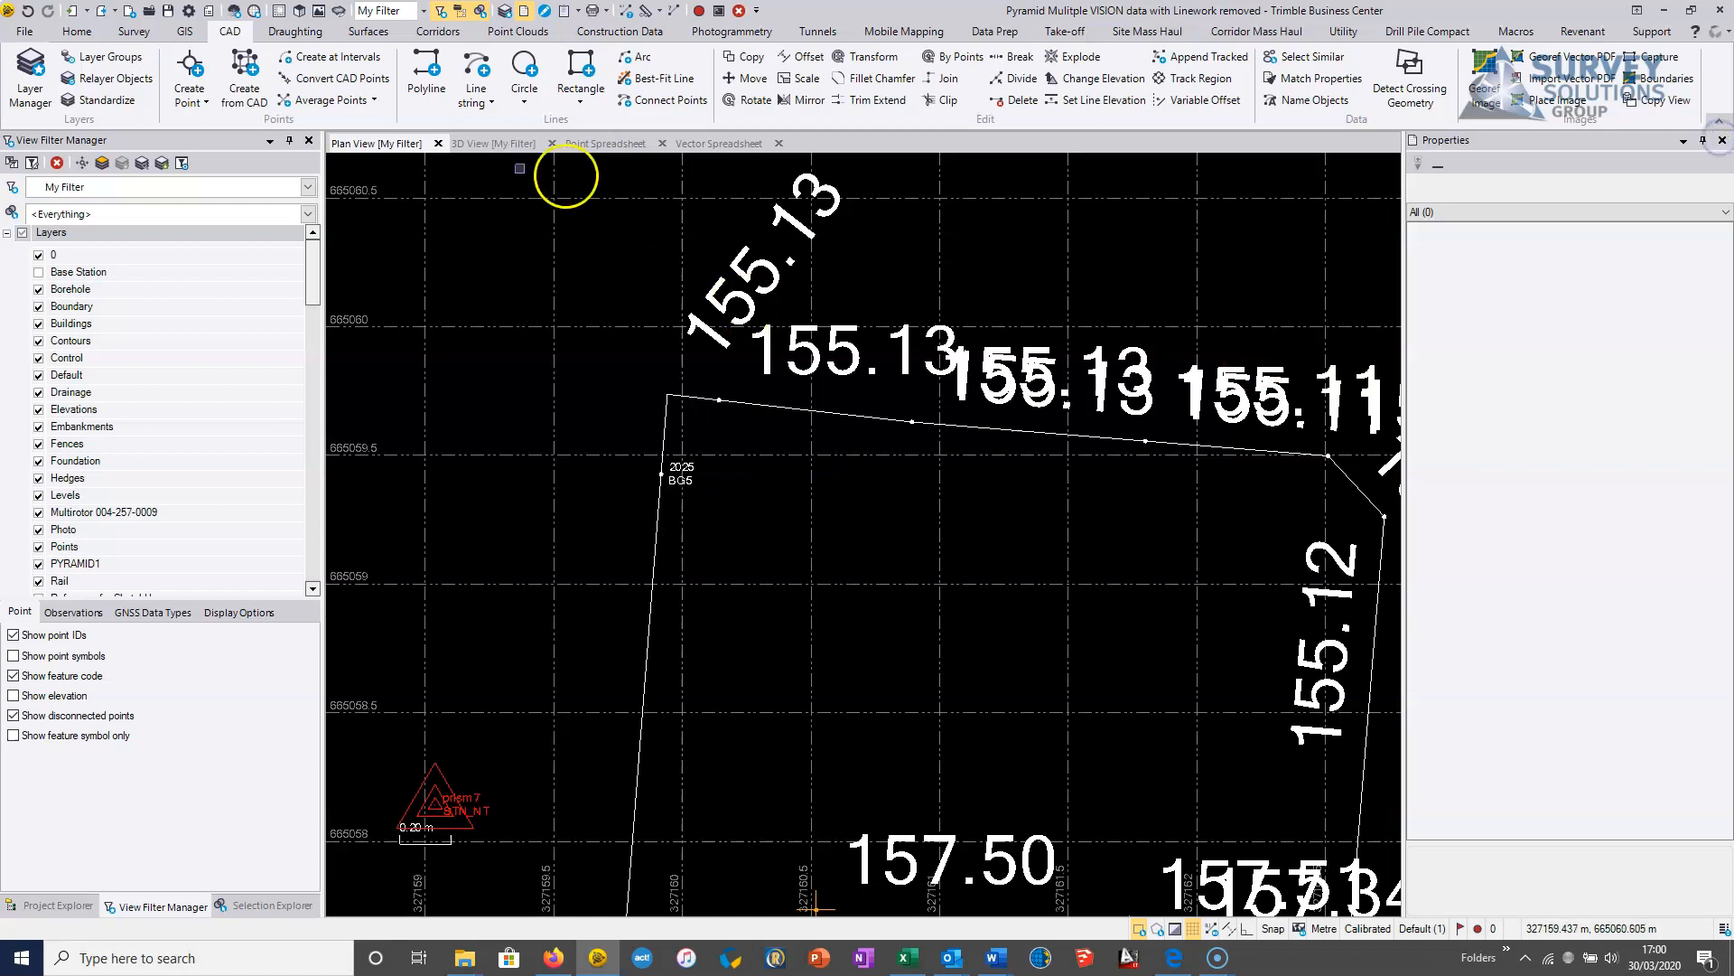
Step: Inspect the rebuilt north-west building corner near point 2025 in 3D, then return to the plan view
left_click(511, 144)
middle_click_drag(762, 570, 672, 576)
scroll(909, 581, "up", 10)
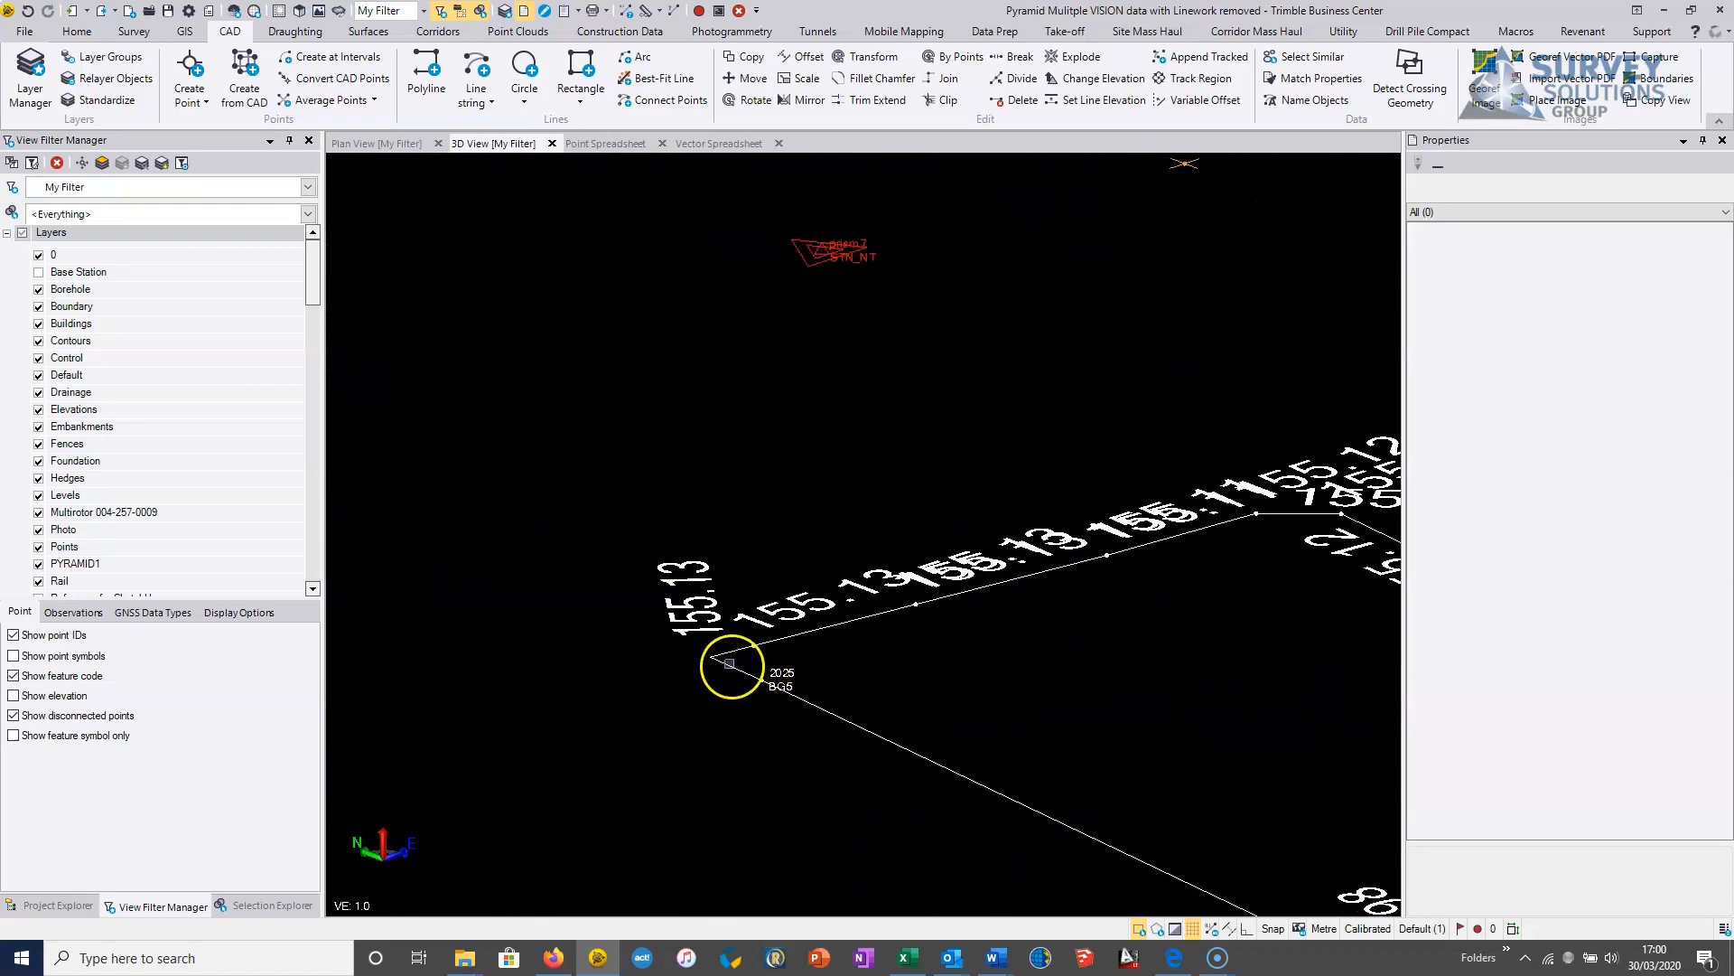
middle_click_drag(789, 624, 675, 669)
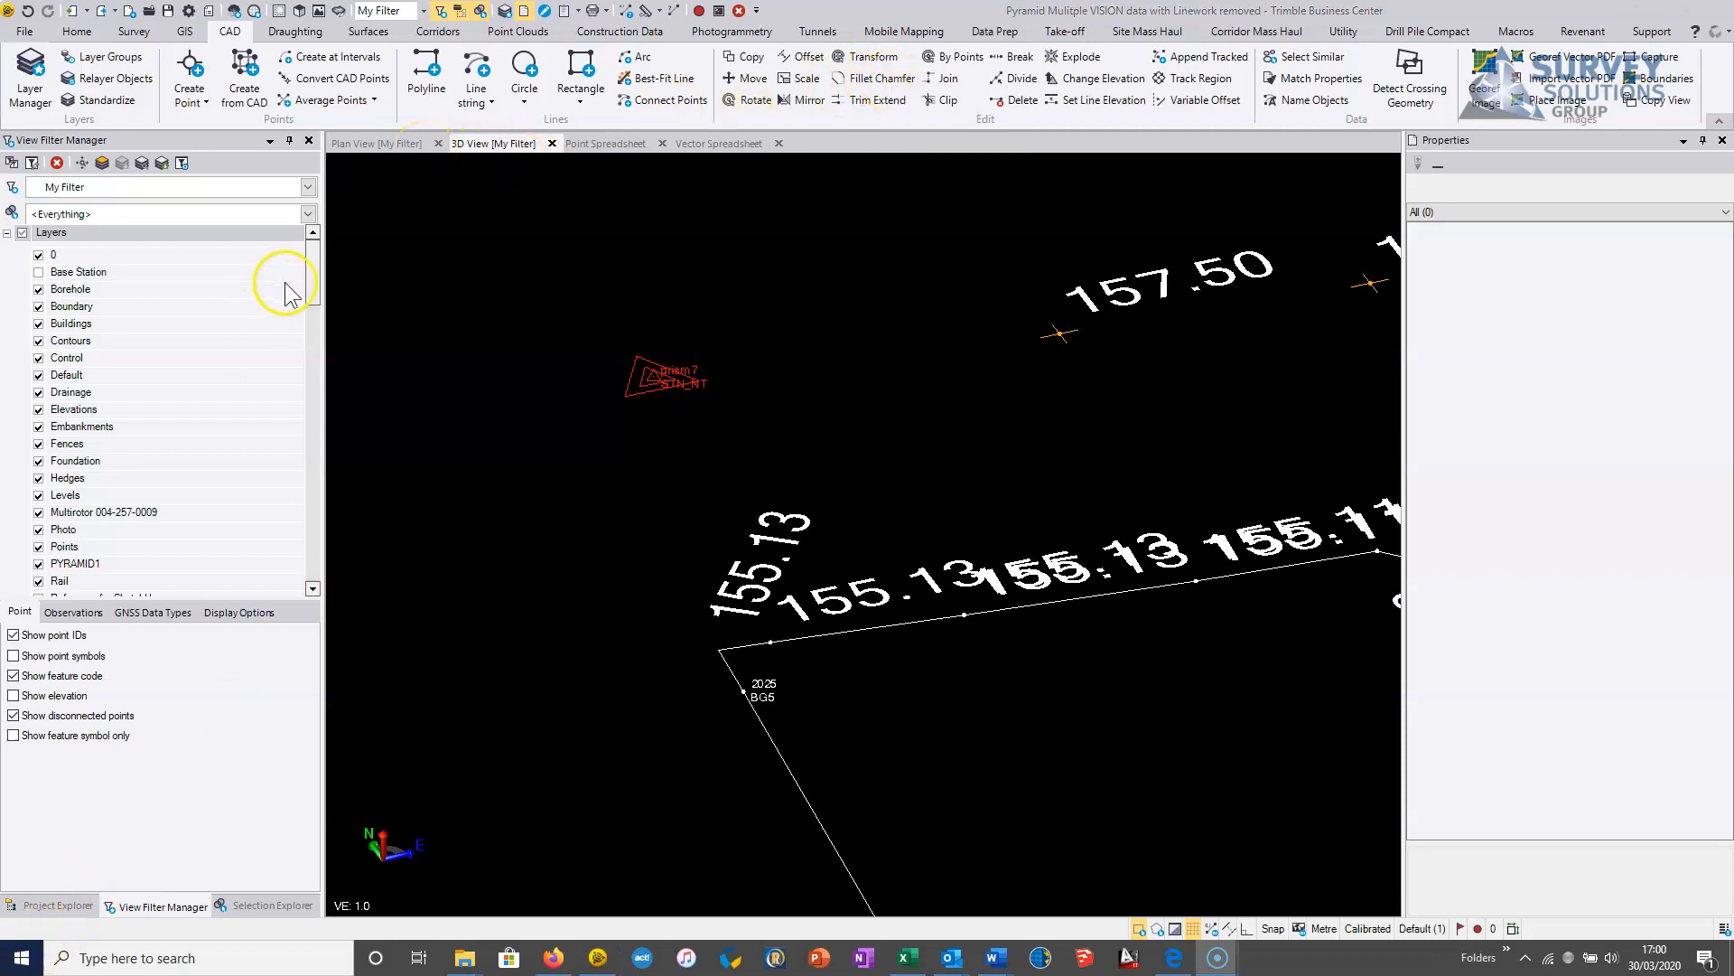
scroll(586, 475, "down", 5)
left_click(414, 145)
Step: Add a straight segment to the Building line string below the trees, ending at point 1017(MOVED), labelled 154.89
scroll(612, 368, "down", 5)
scroll(799, 628, "up", 3)
scroll(799, 628, "down", 3)
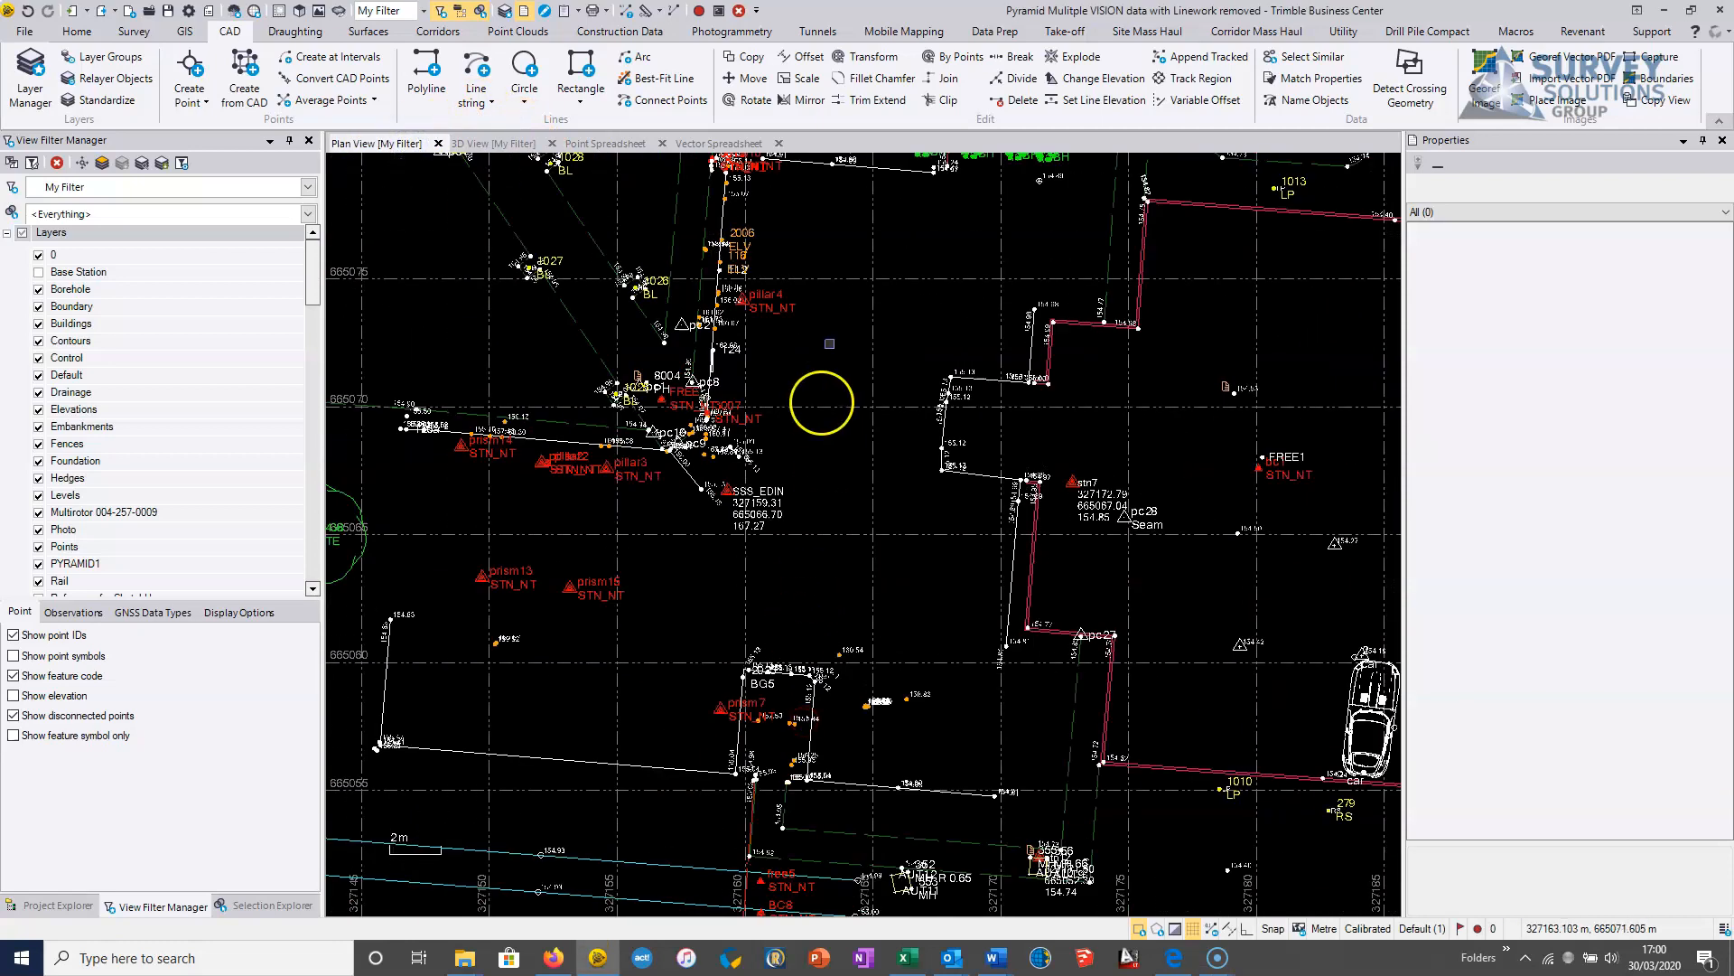
middle_click_drag(828, 331, 797, 439)
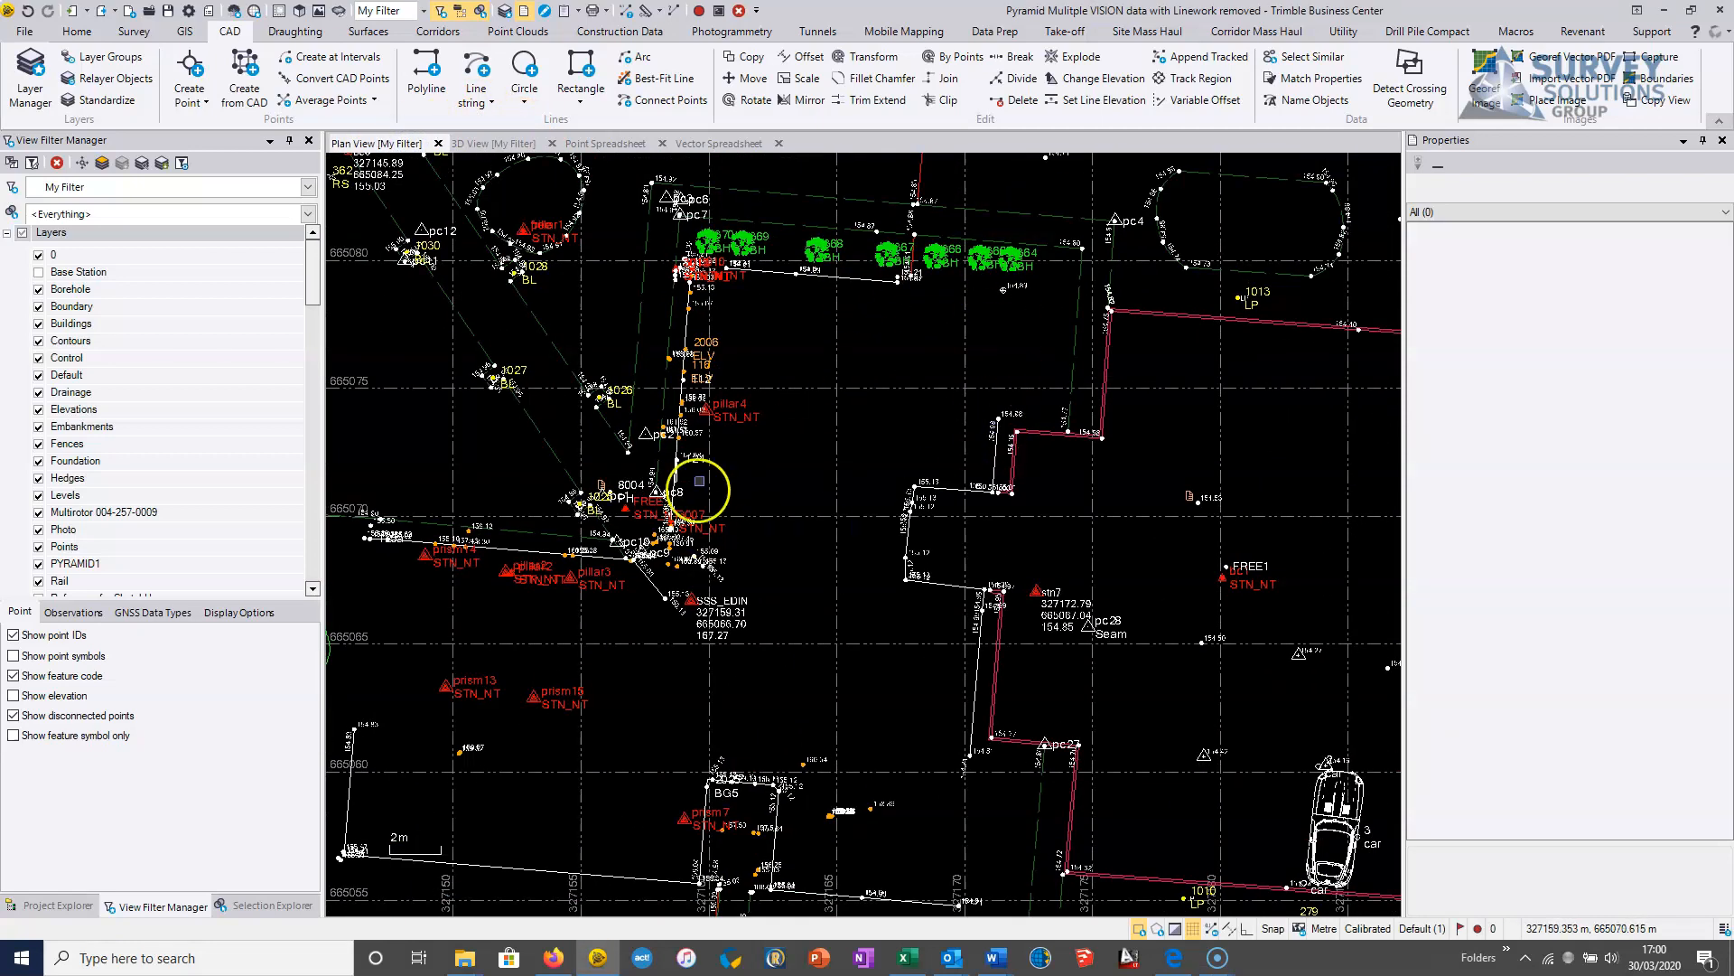
middle_click_drag(697, 491, 739, 675)
scroll(925, 688, "up", 5)
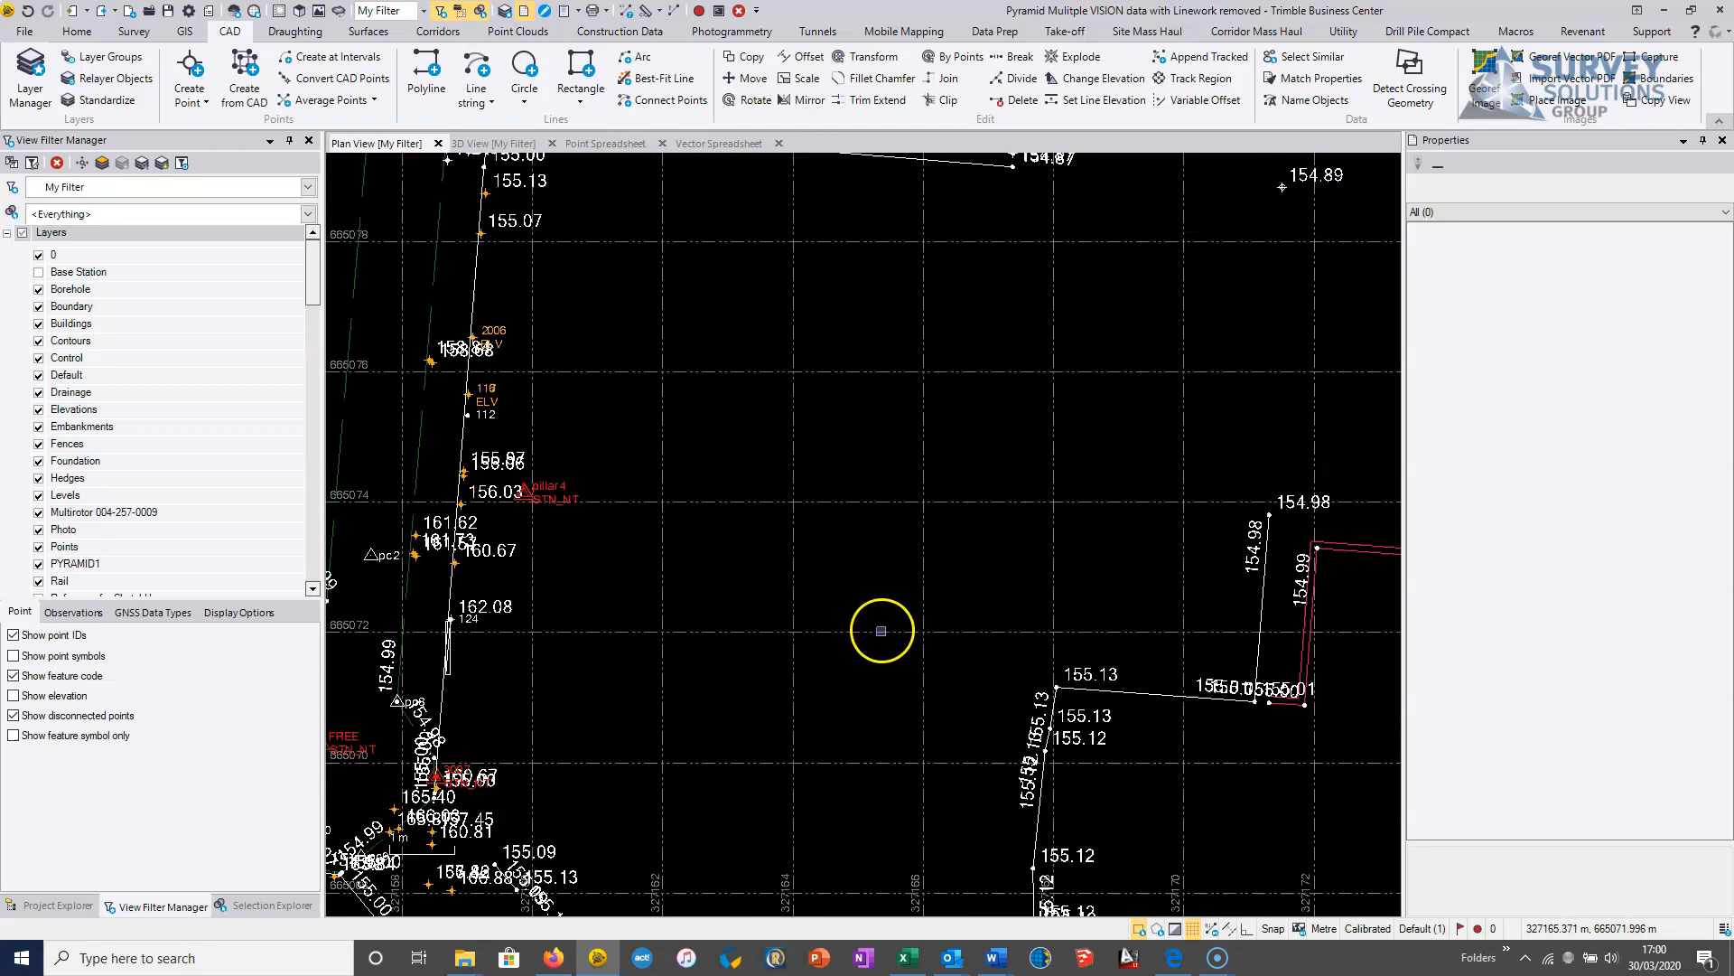
middle_click_drag(751, 603, 1099, 479)
scroll(1054, 565, "down", 3)
middle_click_drag(1122, 612, 682, 803)
scroll(720, 588, "up", 3)
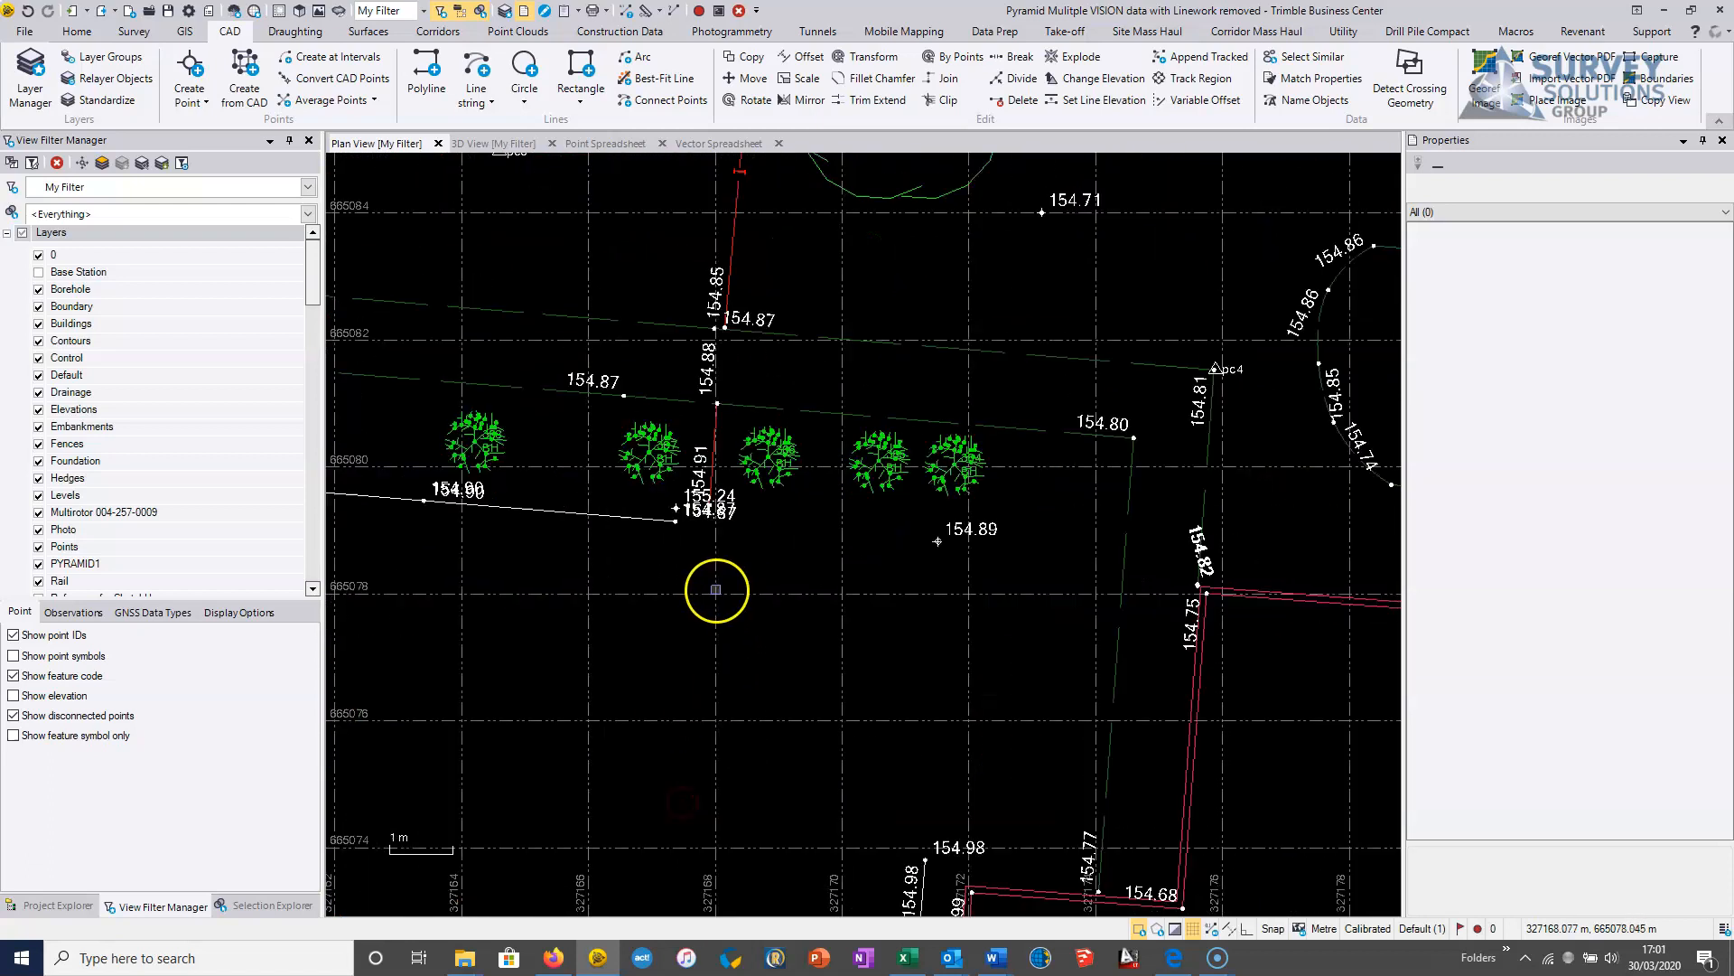
middle_click_drag(723, 588, 703, 444)
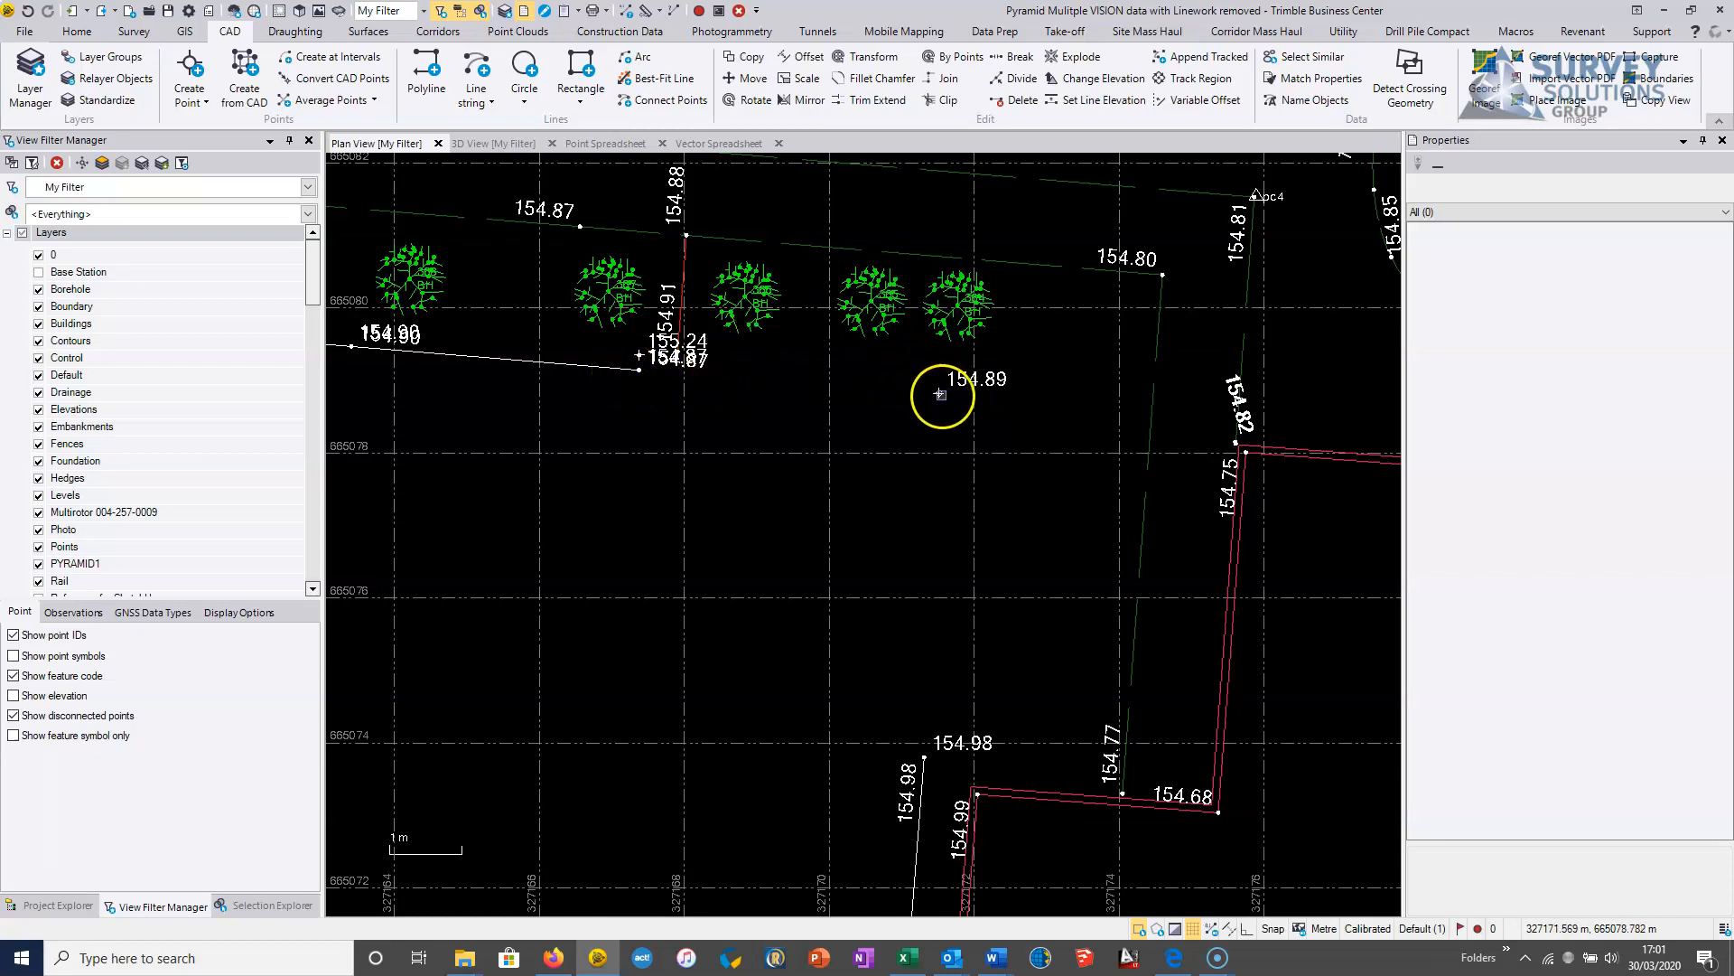
left_click(615, 372)
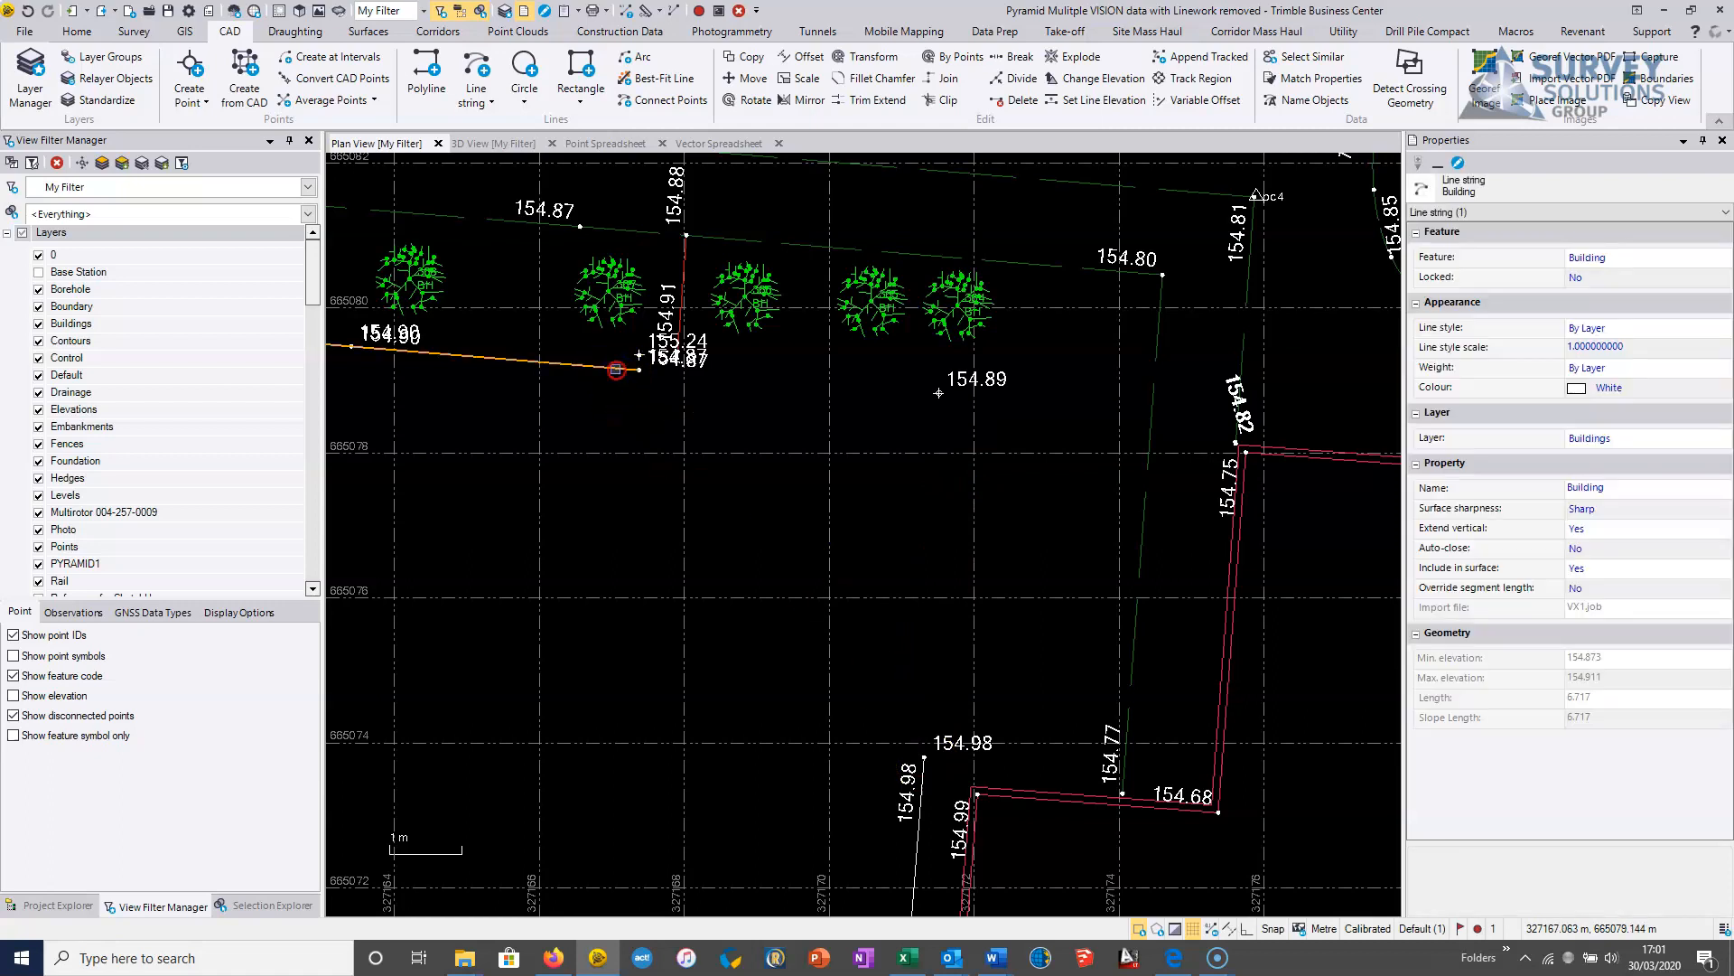
right_click(616, 370)
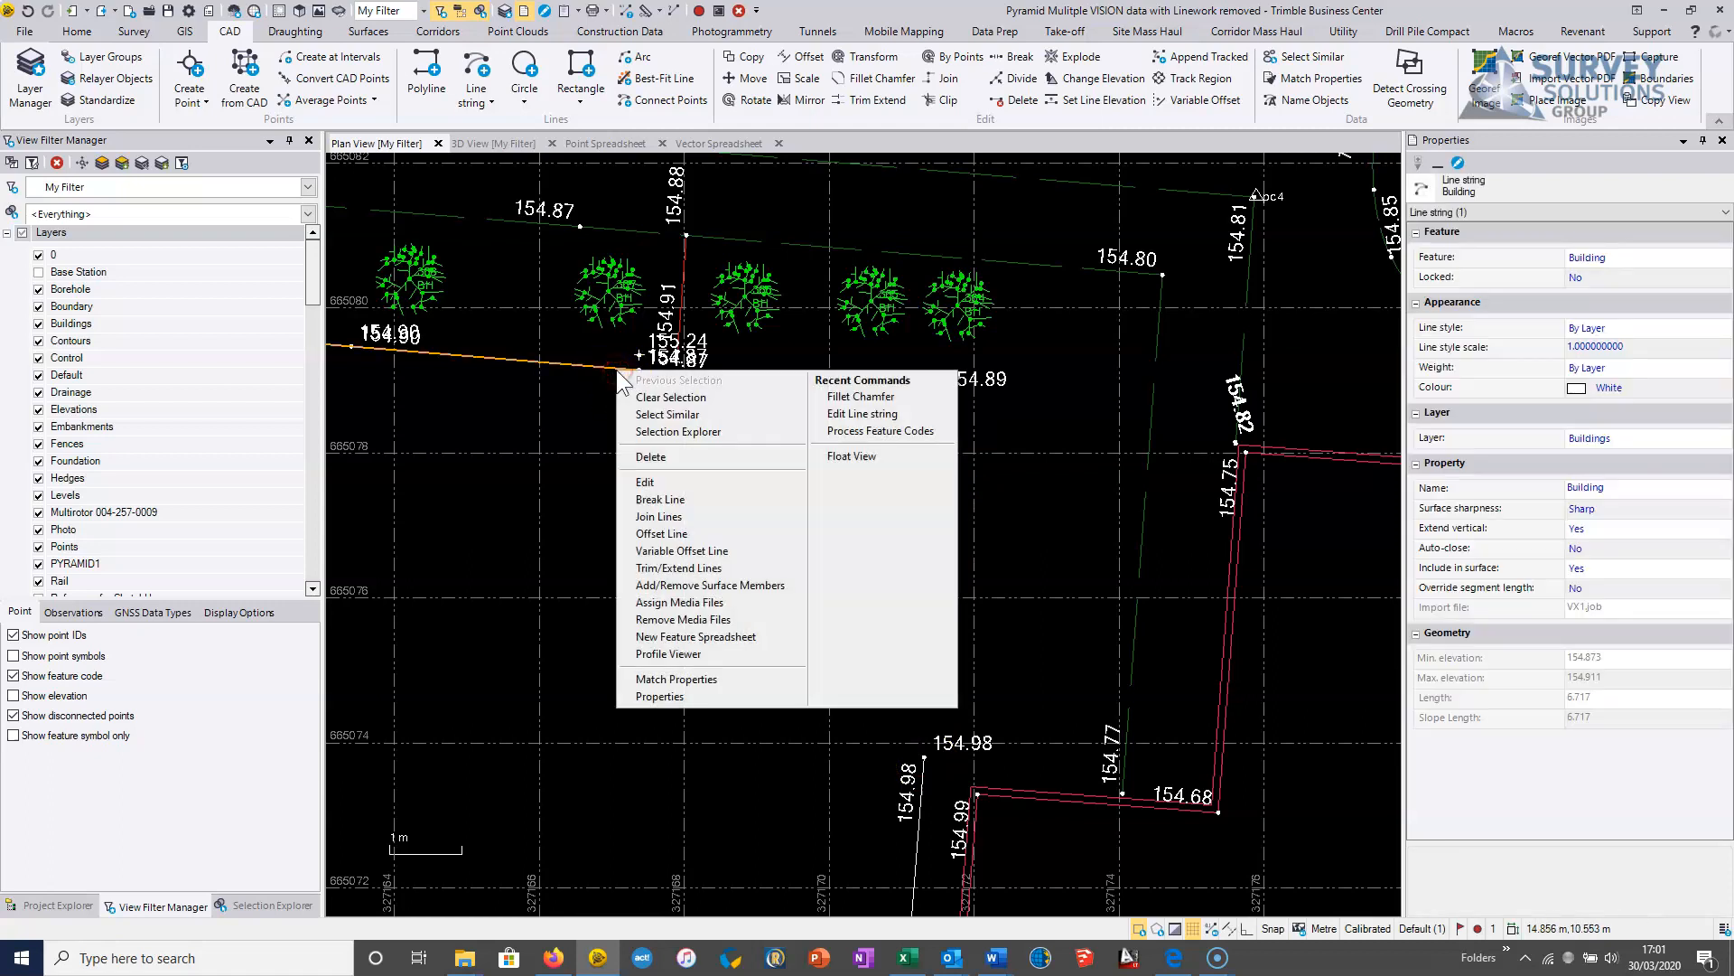
left_click(652, 478)
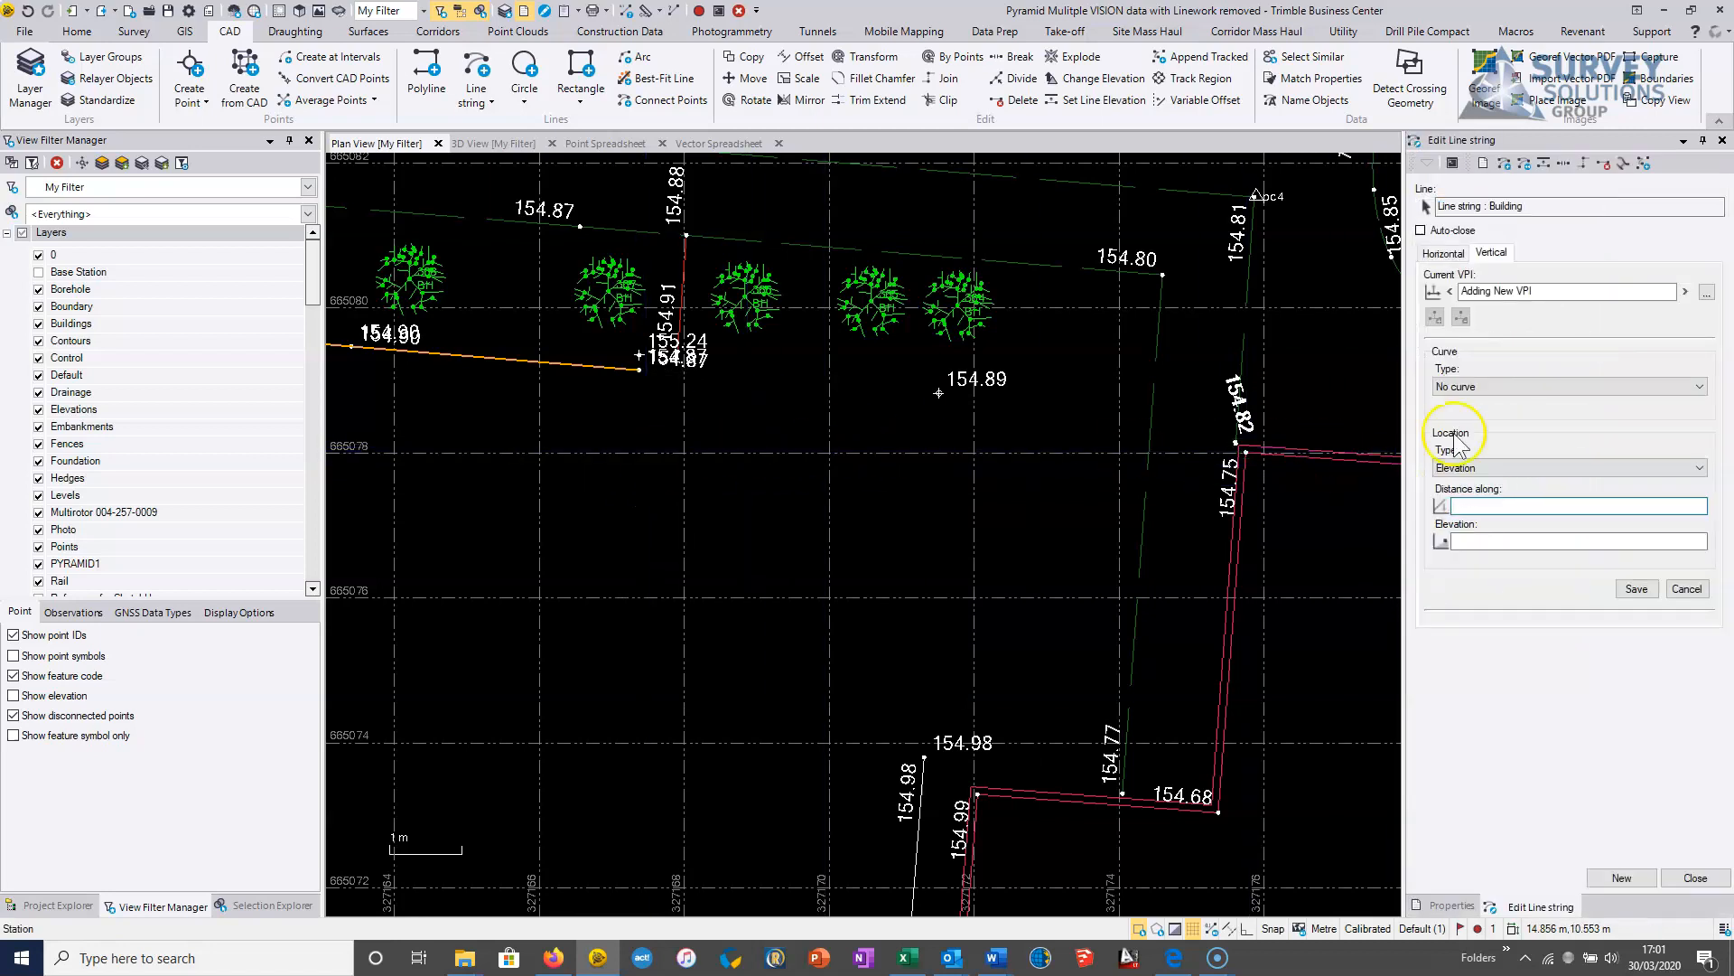
left_click(1449, 252)
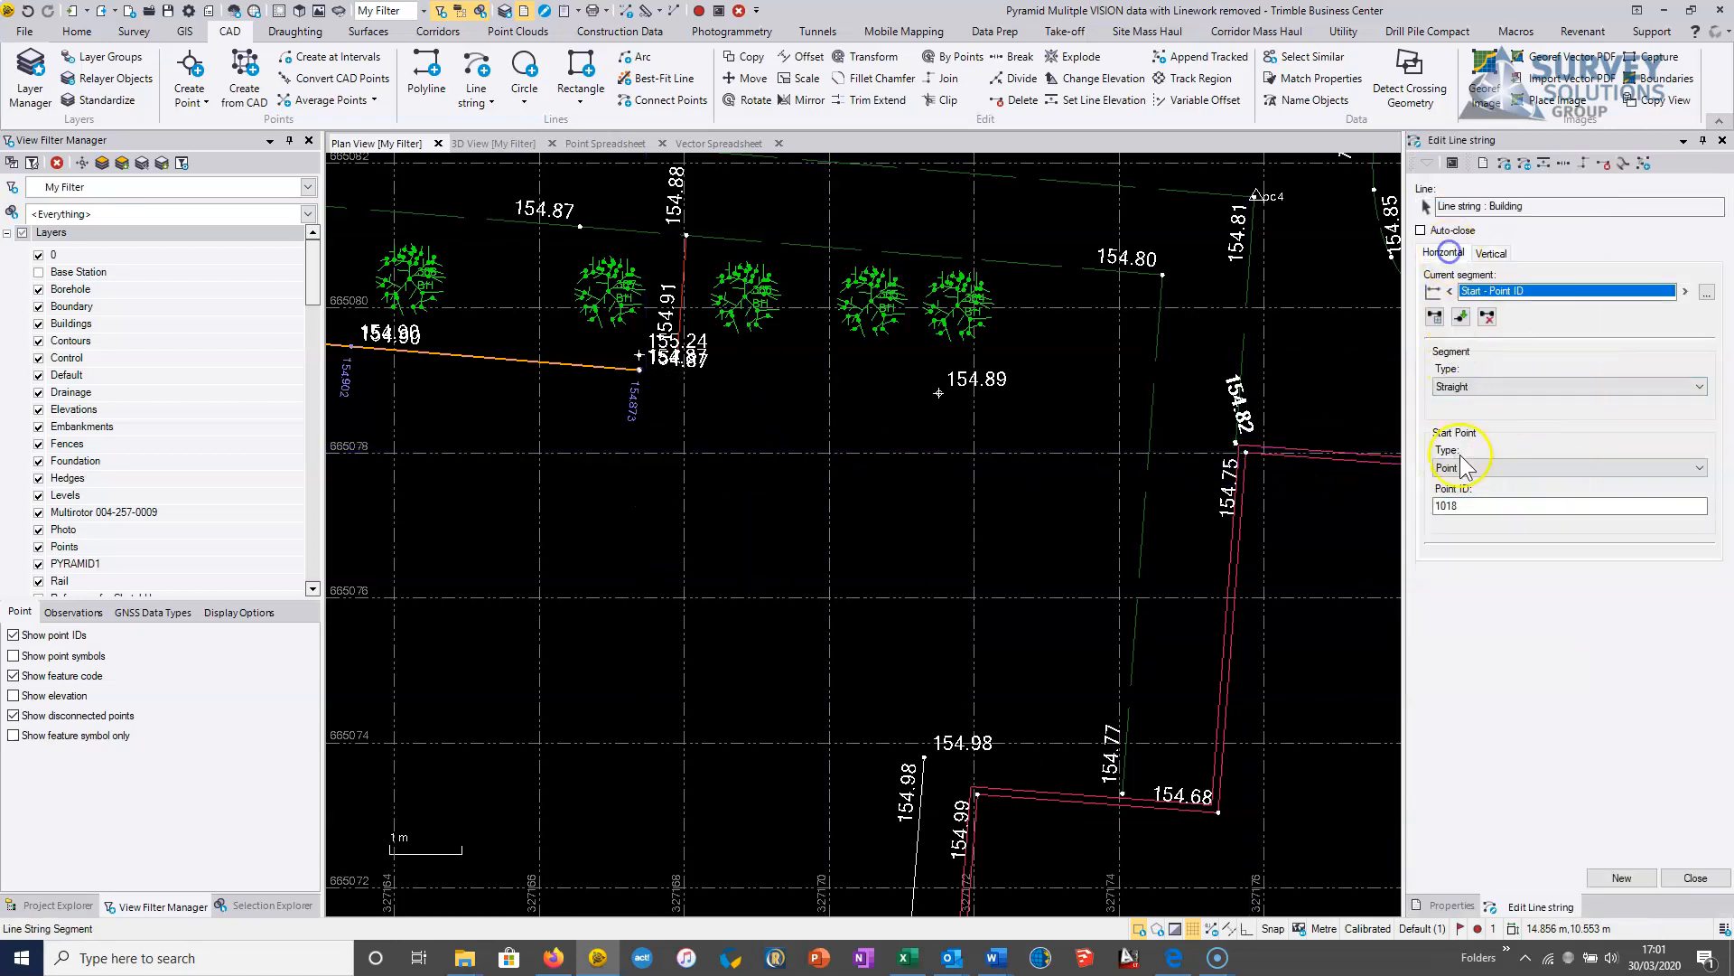
left_click(1461, 318)
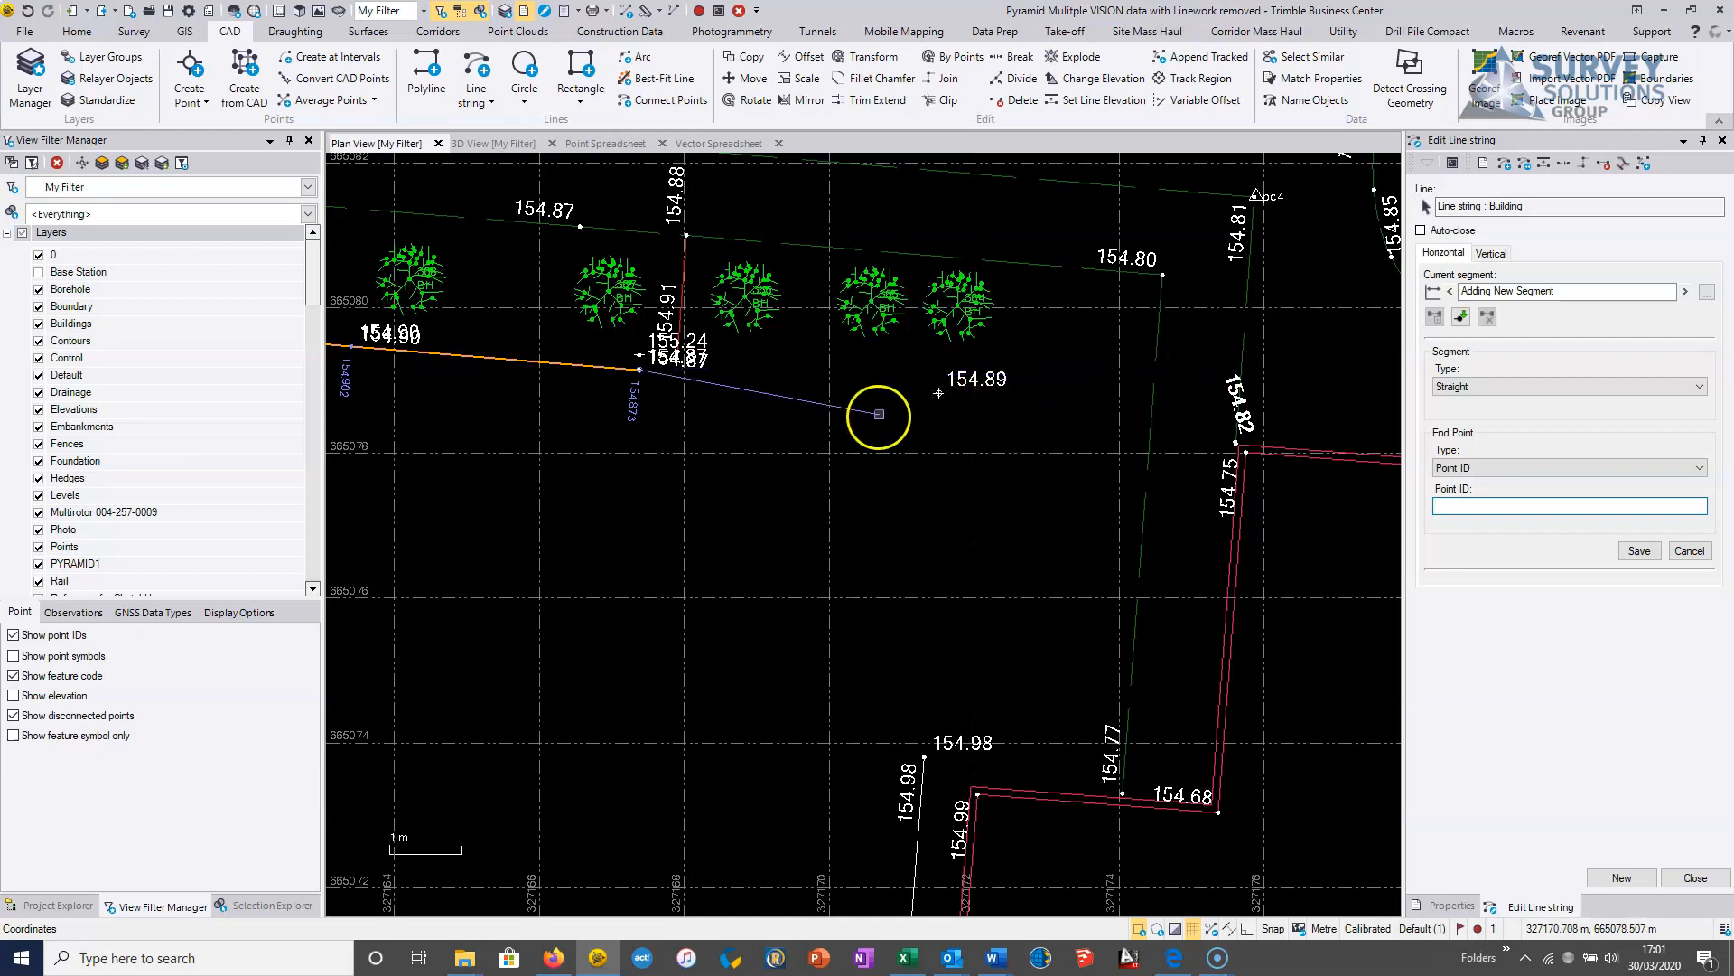
left_click(940, 392)
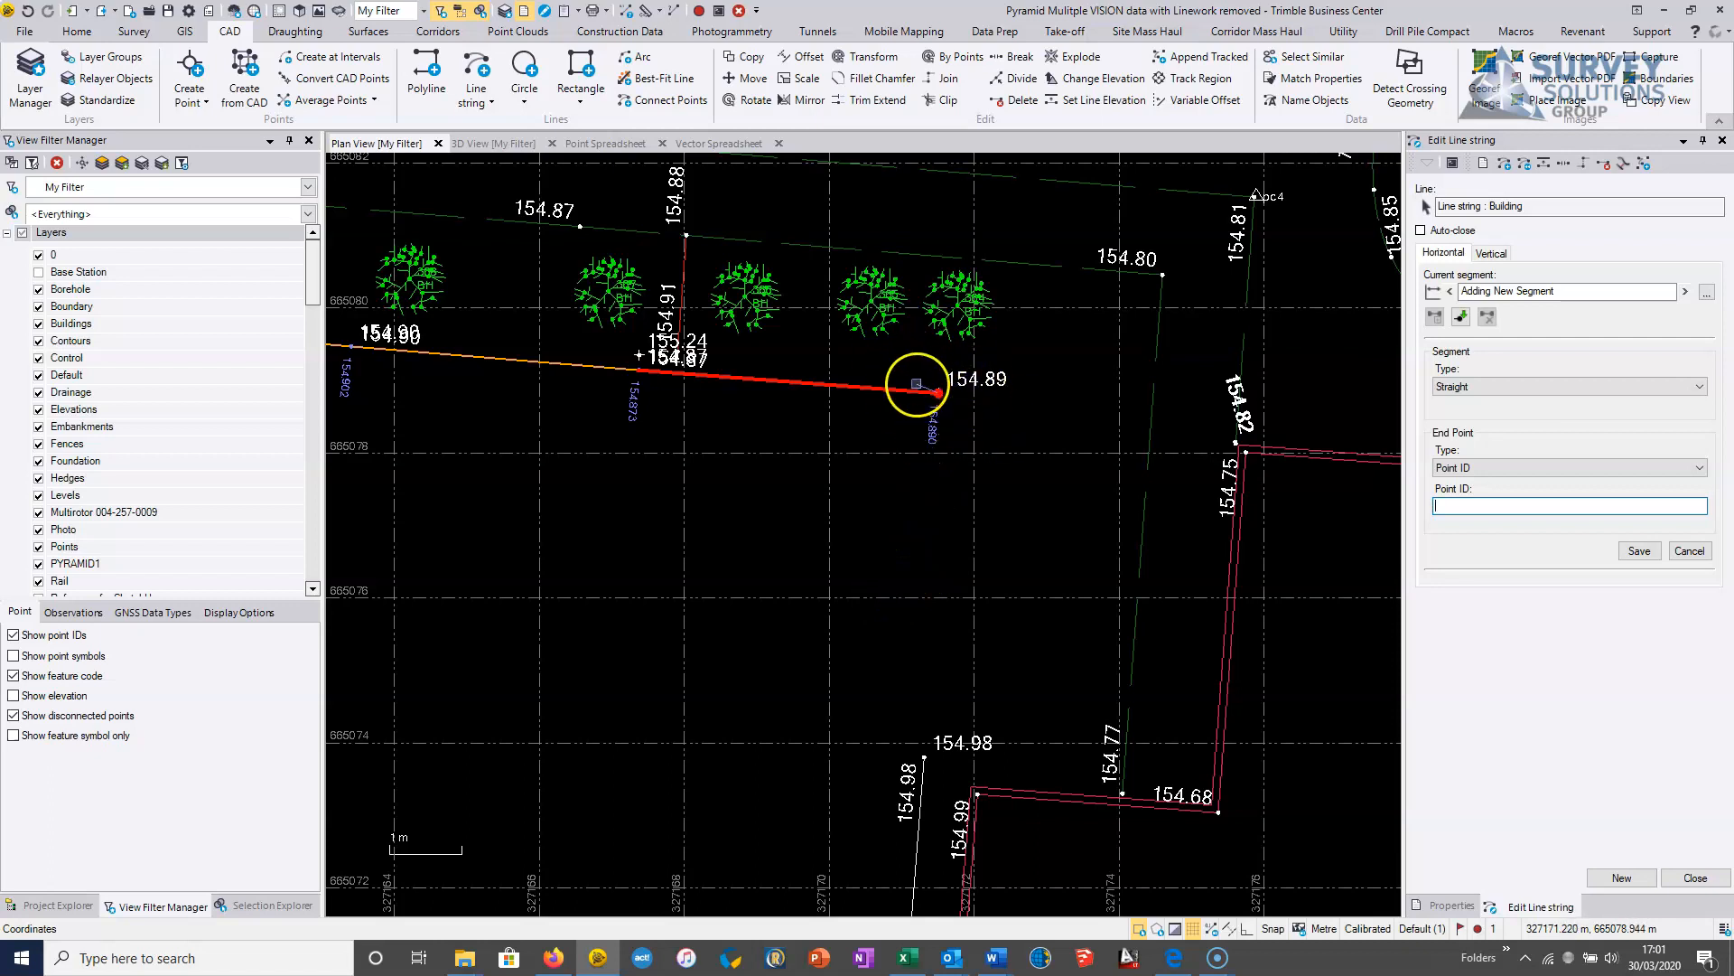
key("Escape")
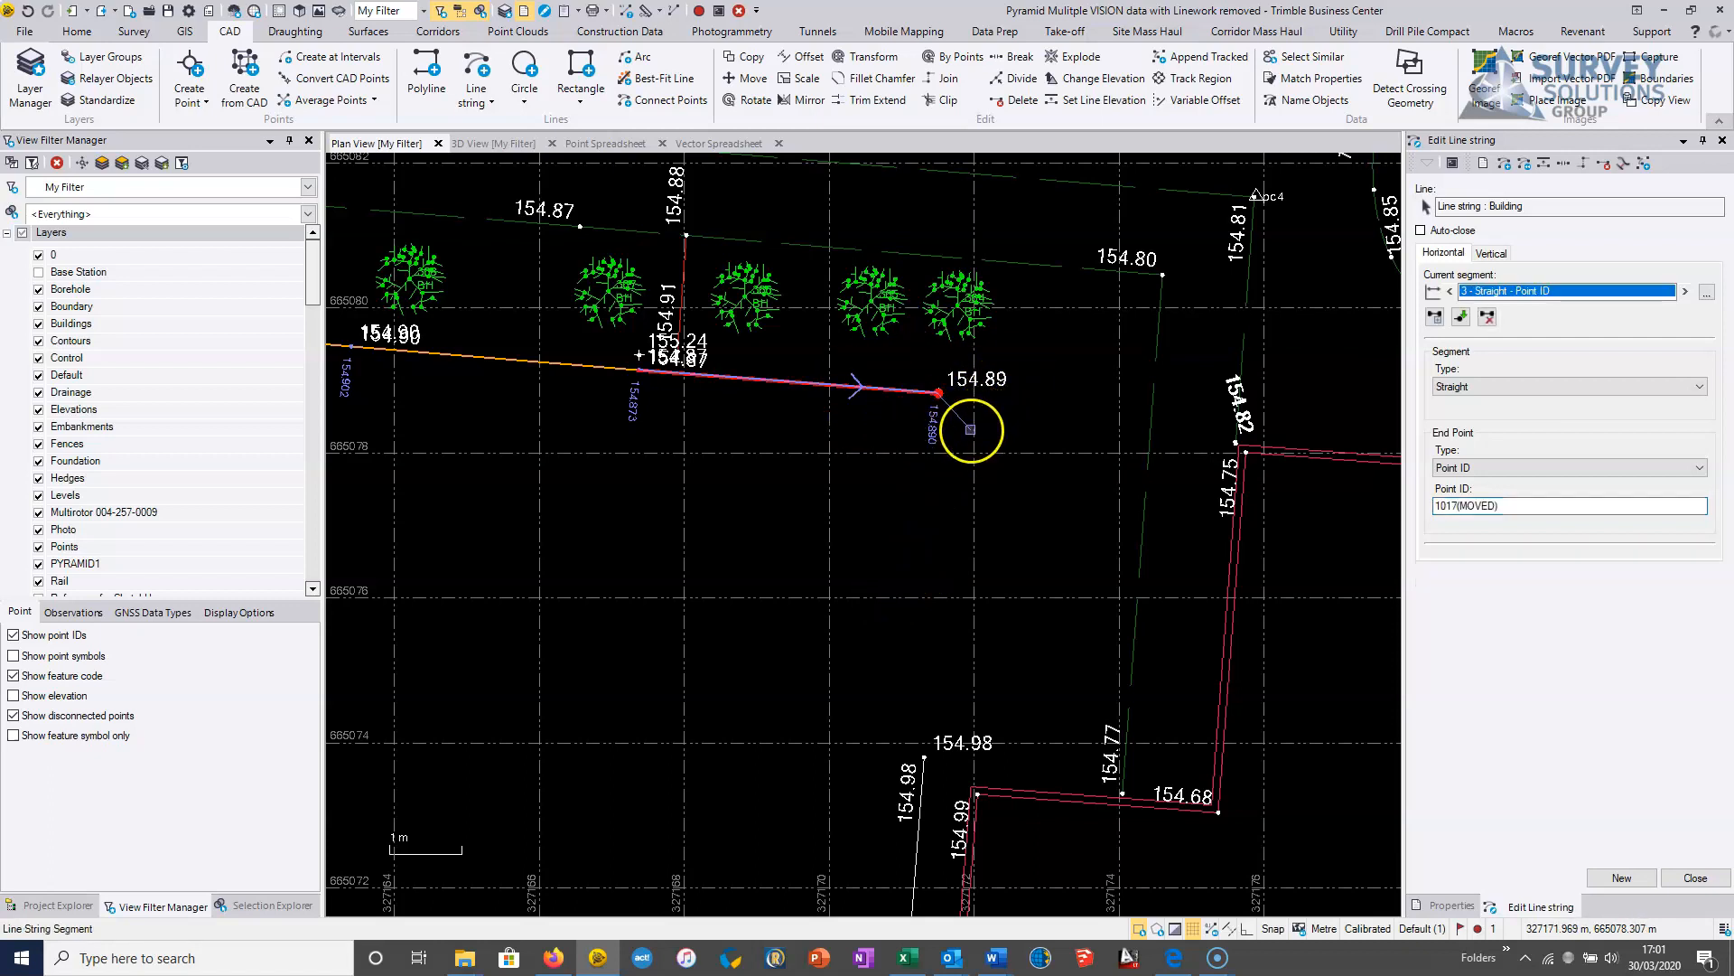
key("Escape")
key("Escape")
Step: Join the extended Building line string to the one starting at the 154.98 point to the south, accepting the added connecting segment
scroll(969, 462, "down", 2)
middle_click_drag(969, 469, 875, 394)
scroll(878, 372, "up", 2)
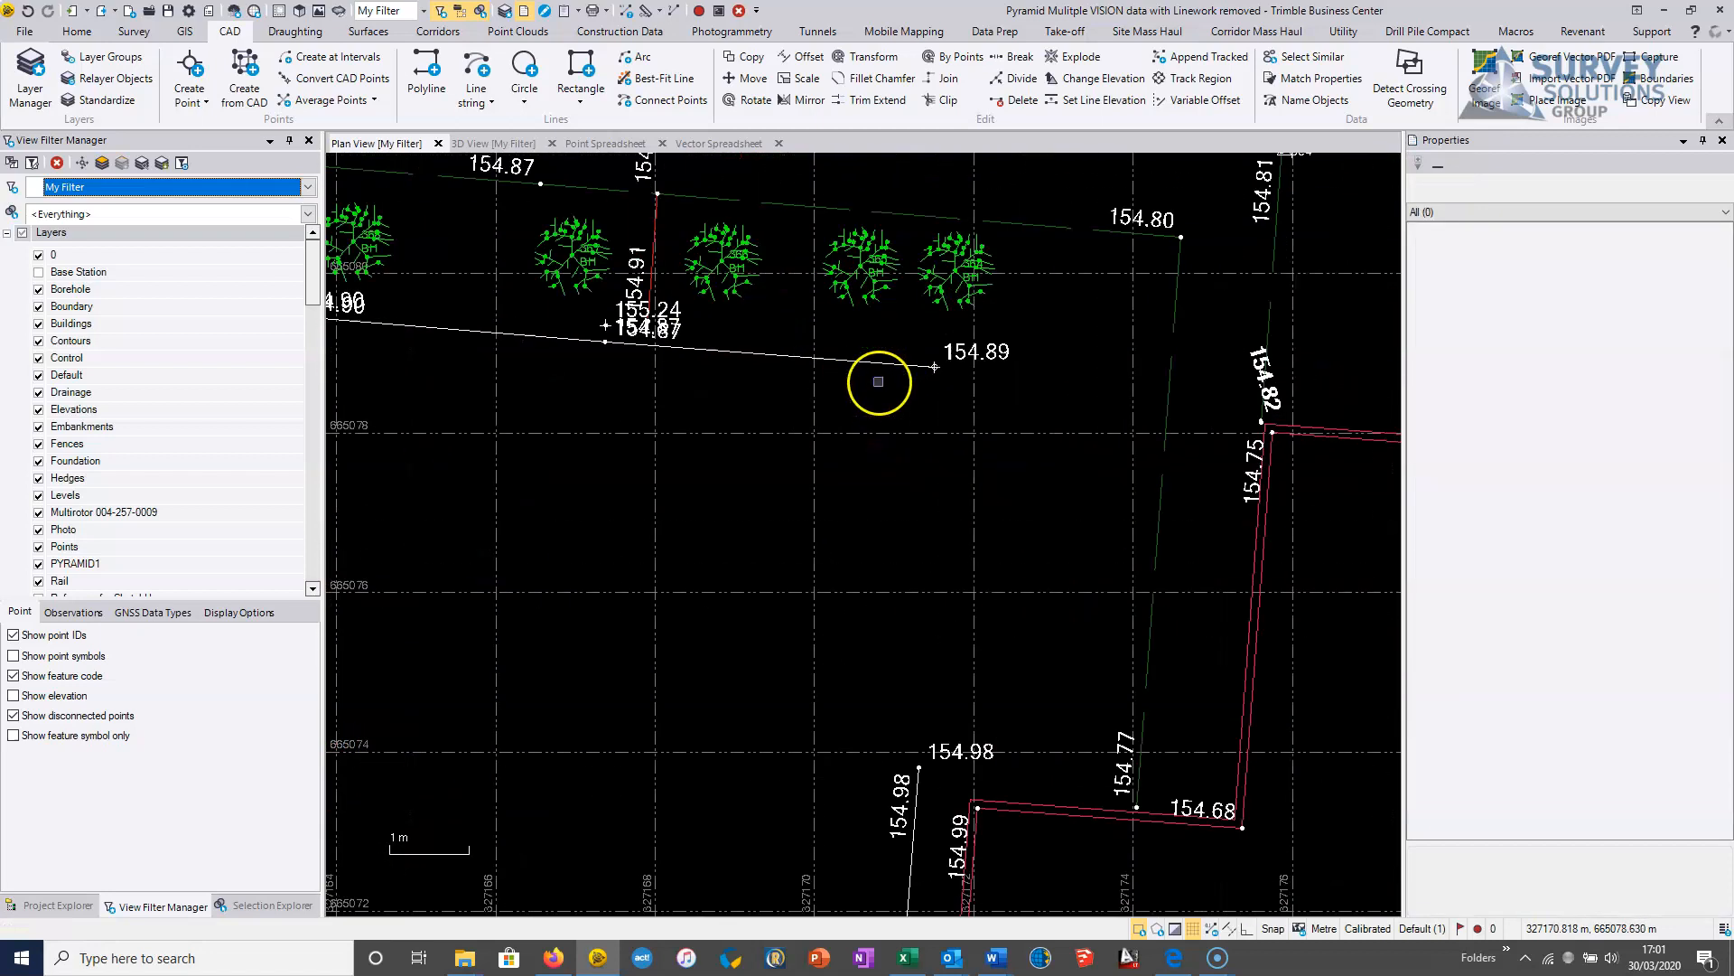
left_click(884, 366)
middle_click_drag(854, 669, 838, 517)
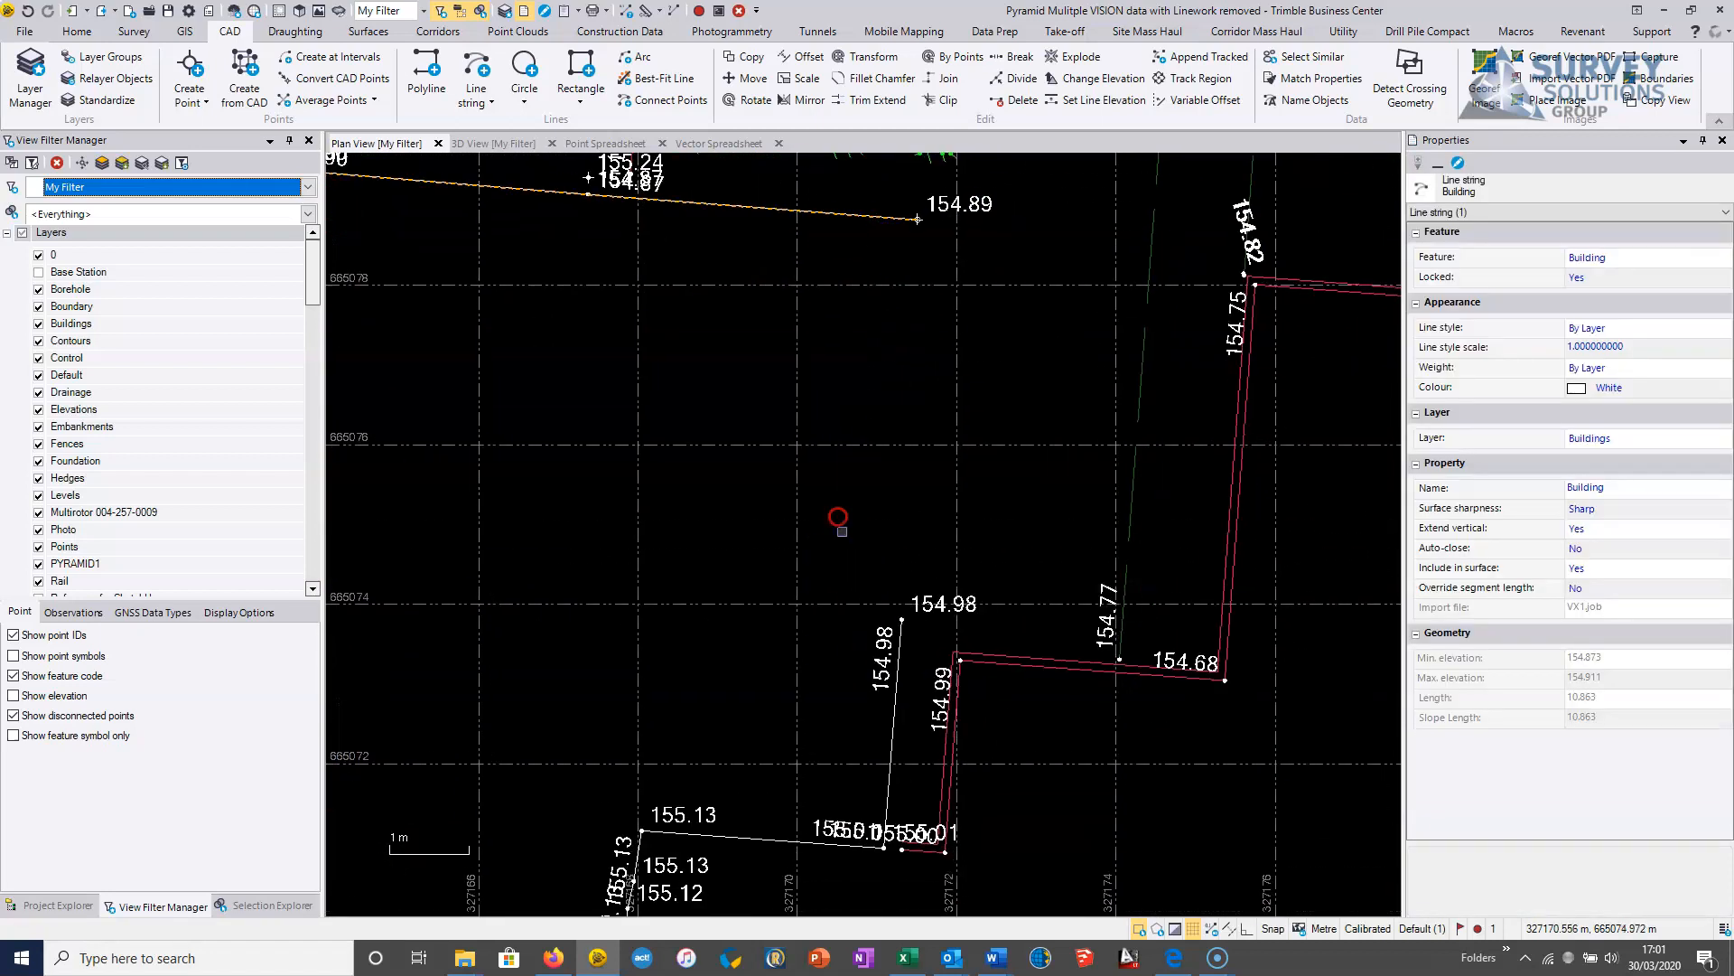
left_click(900, 636)
right_click(907, 422)
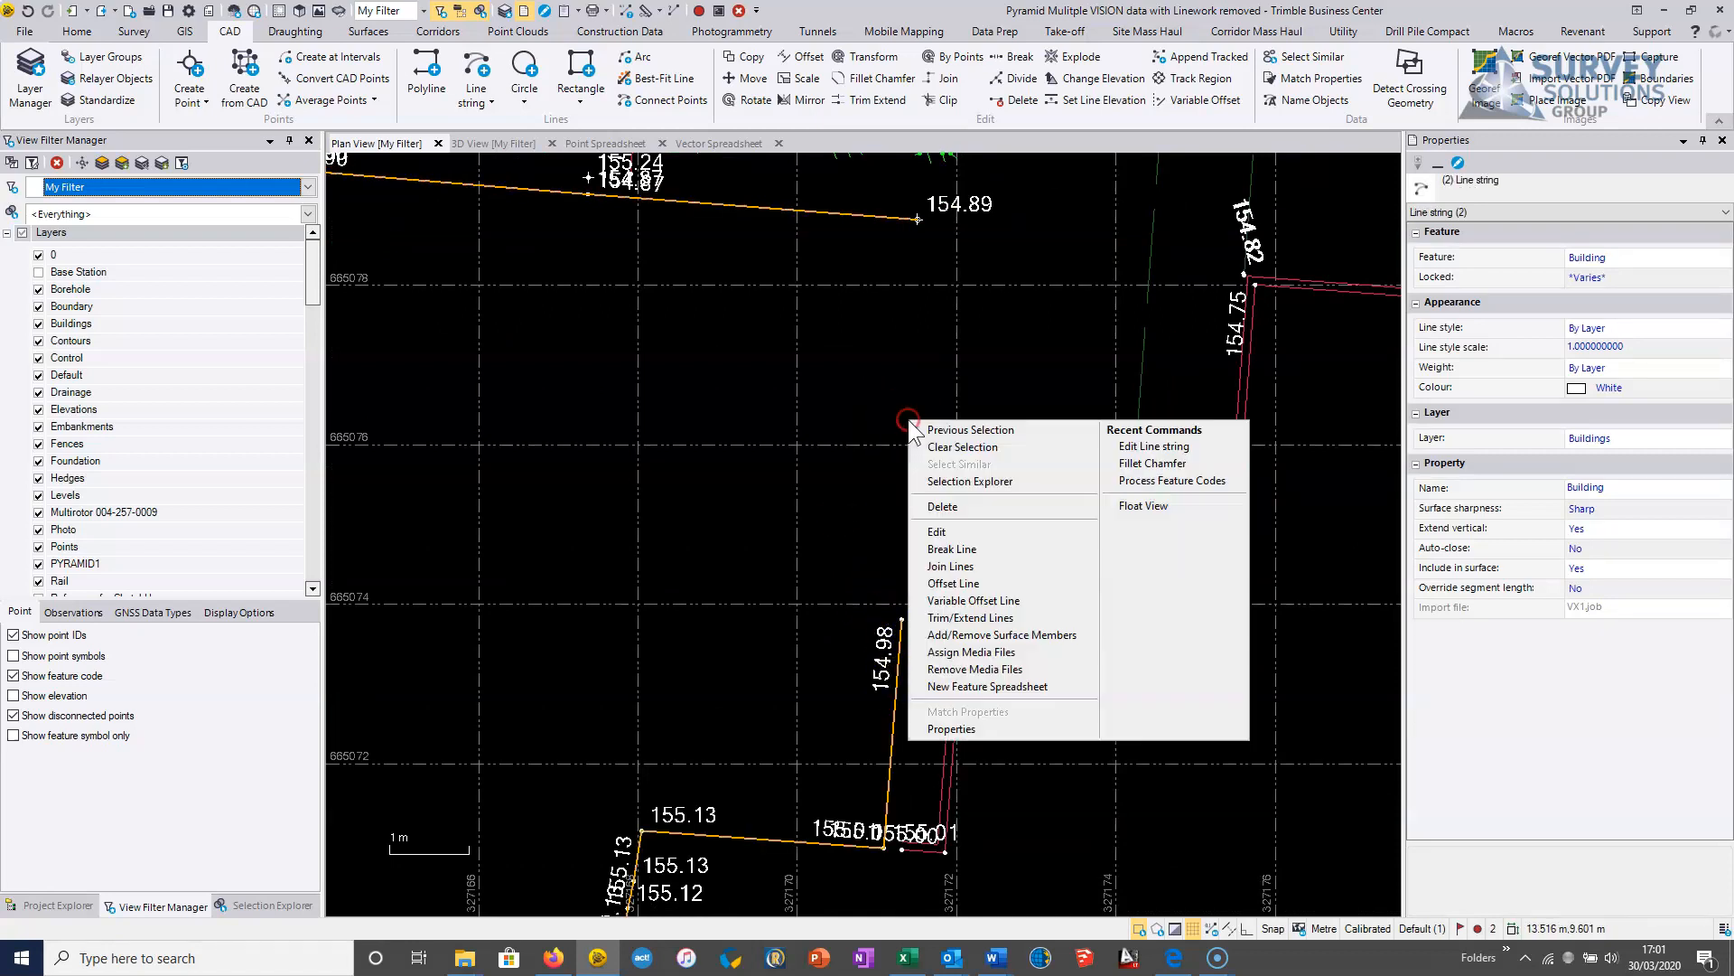
left_click(939, 566)
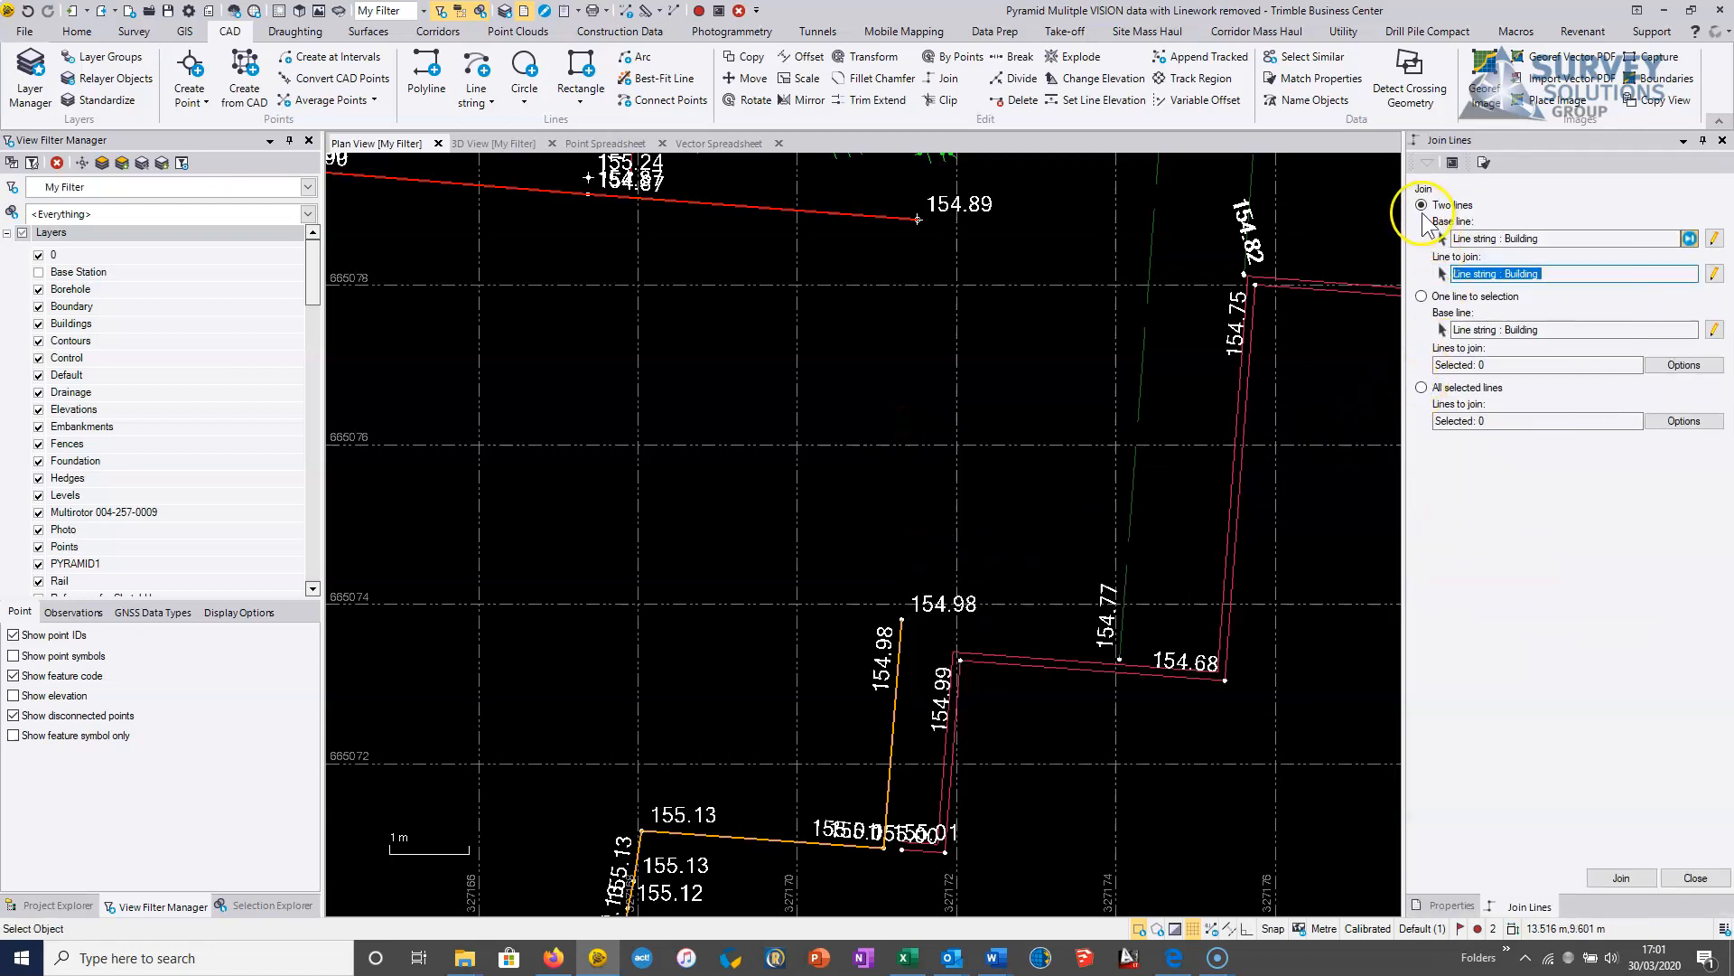
left_click(1620, 877)
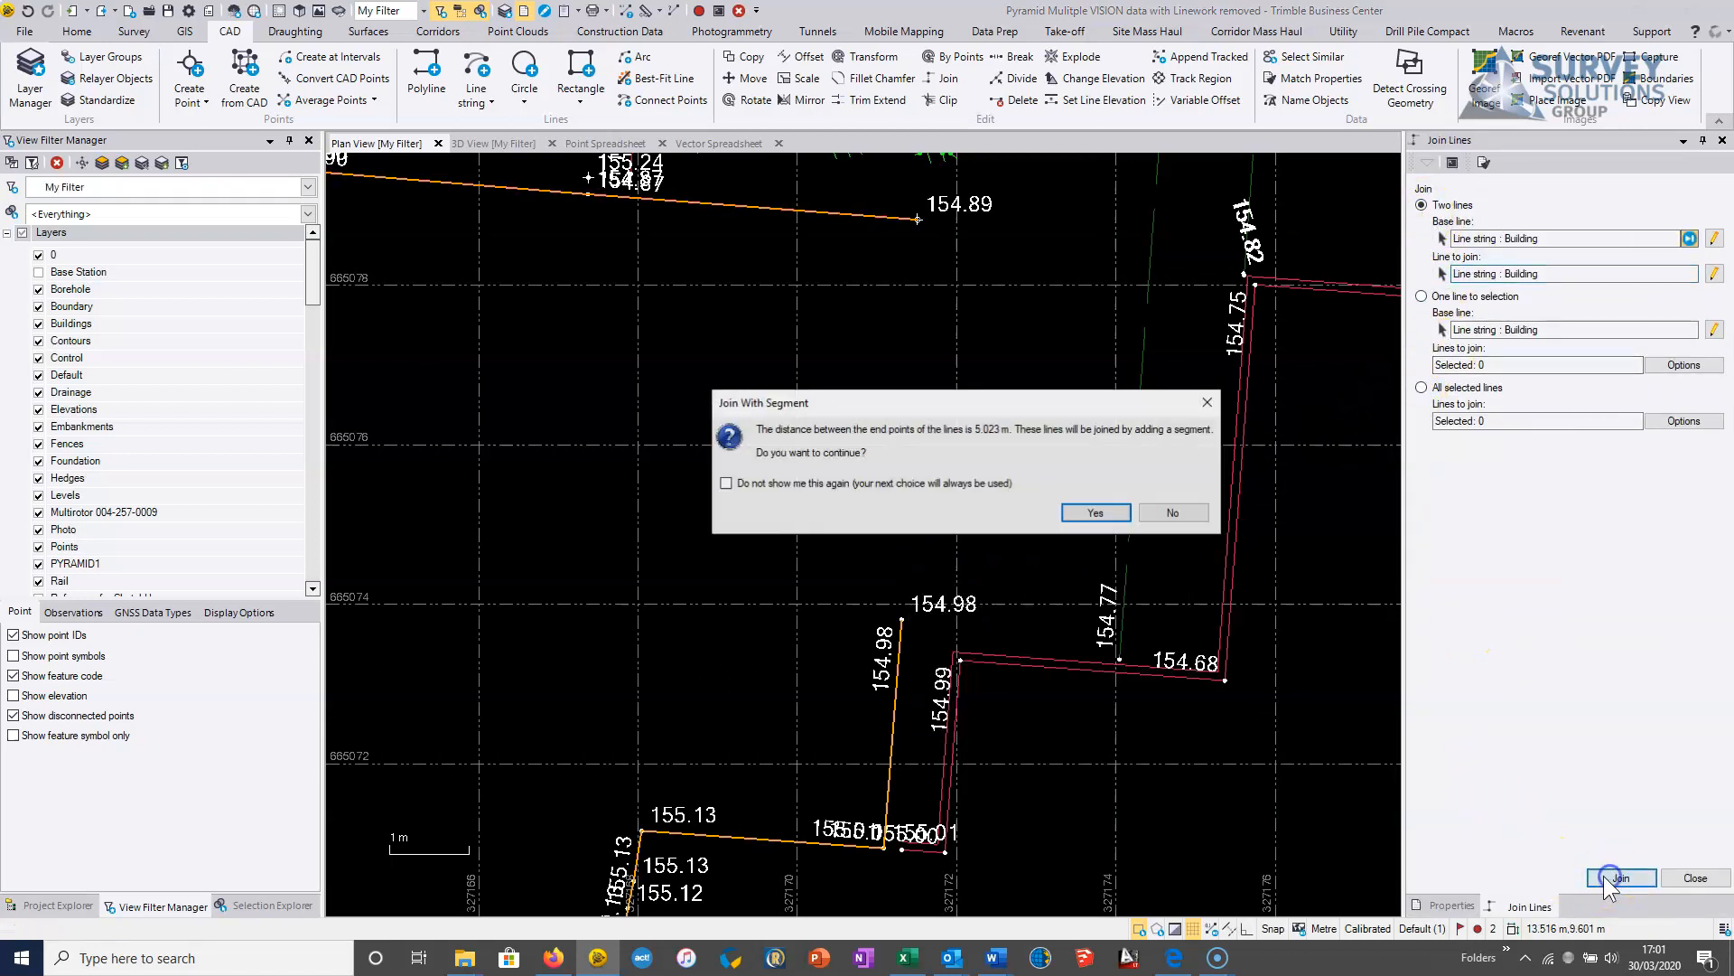
left_click(1092, 513)
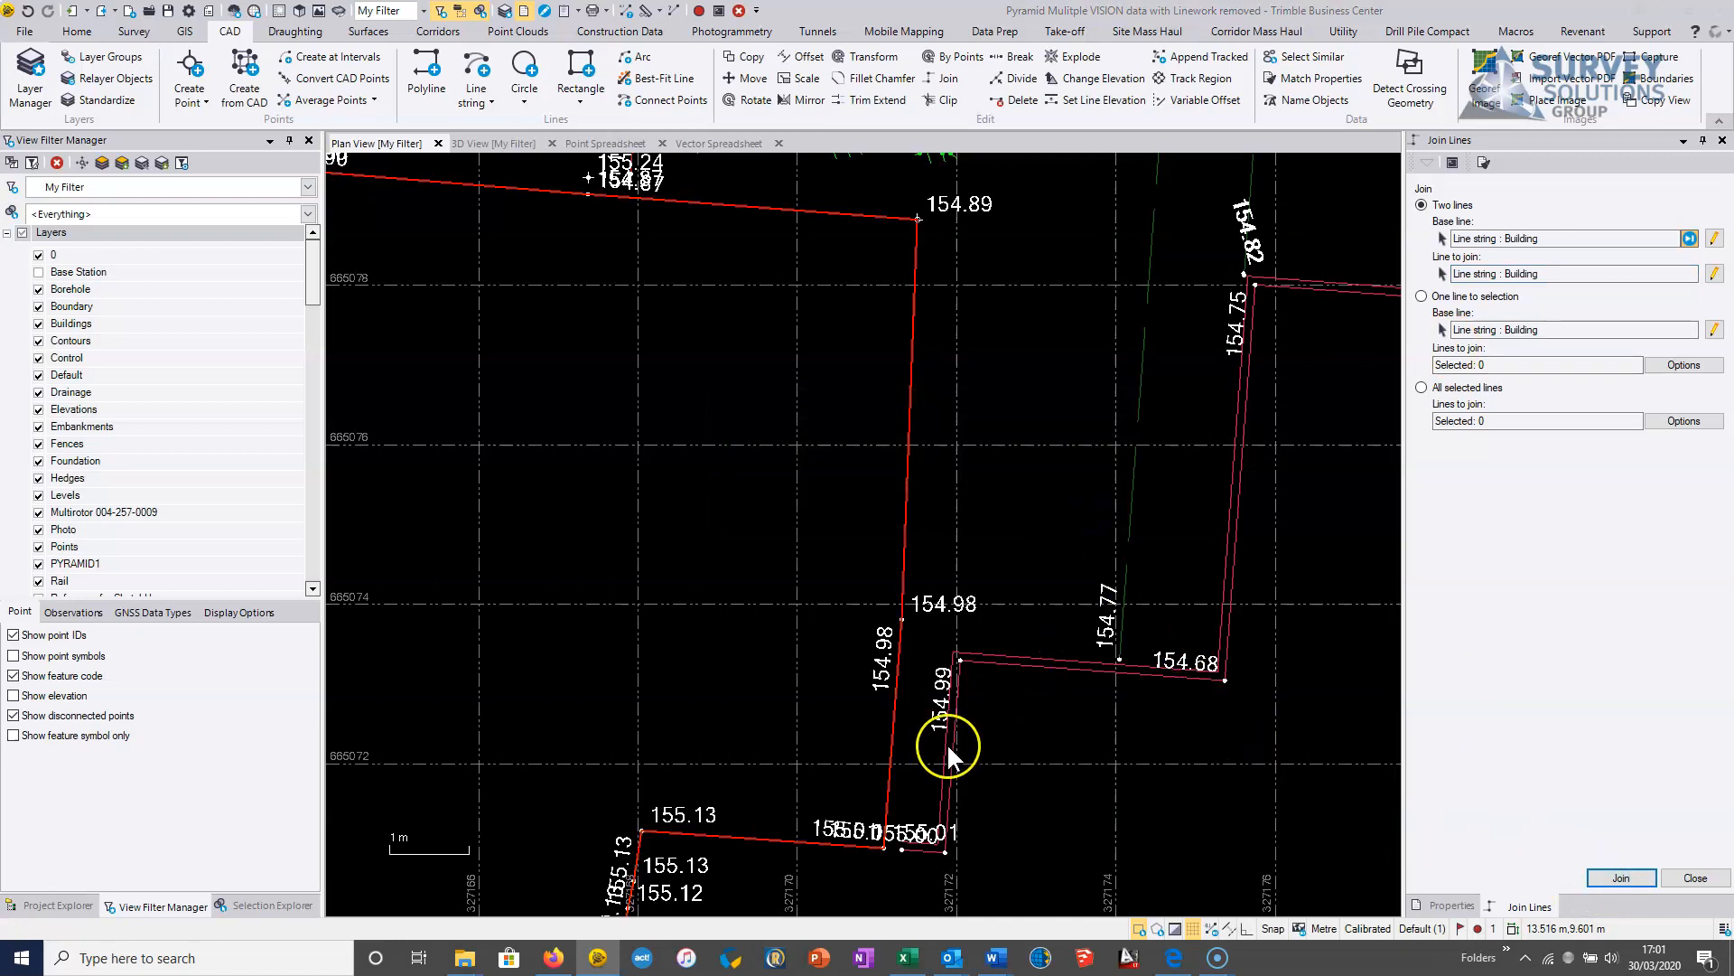
Step: Join the Building line string running east from the BG5 outline to the joined building line, accepting the added segment
scroll(820, 560, "down", 3)
middle_click_drag(832, 723, 858, 382)
middle_click_drag(831, 641, 867, 406)
scroll(809, 668, "up", 4)
scroll(894, 435, "down", 5)
middle_click_drag(932, 323, 919, 583)
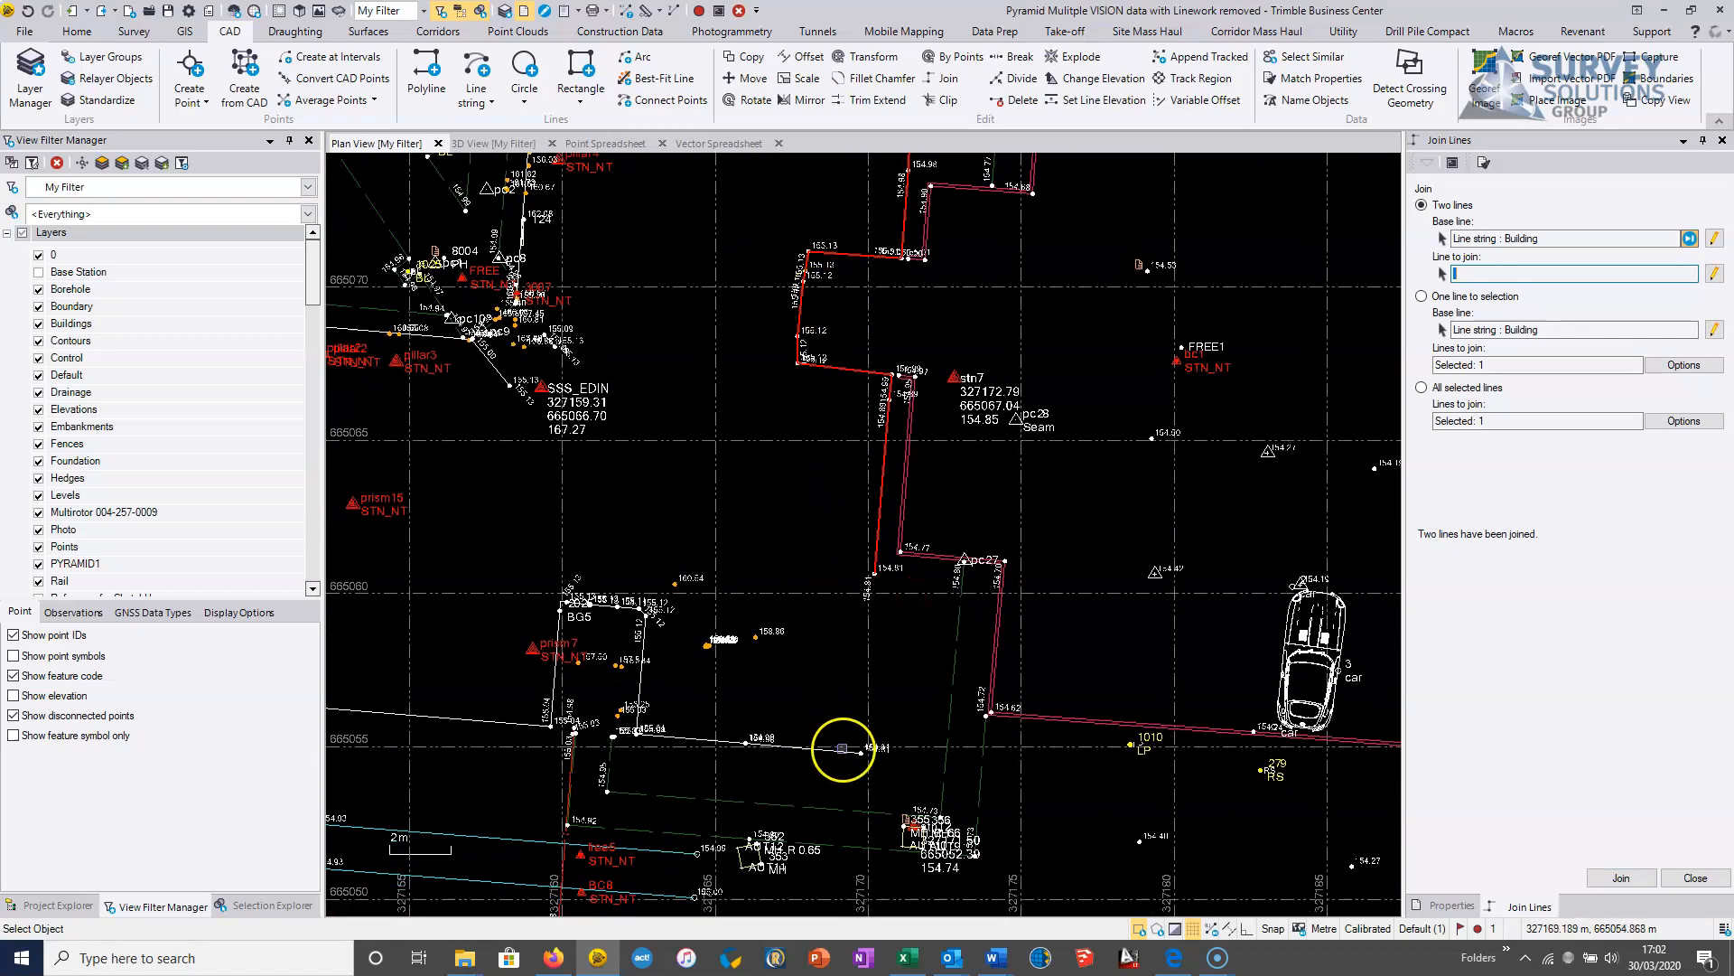
left_click(842, 748)
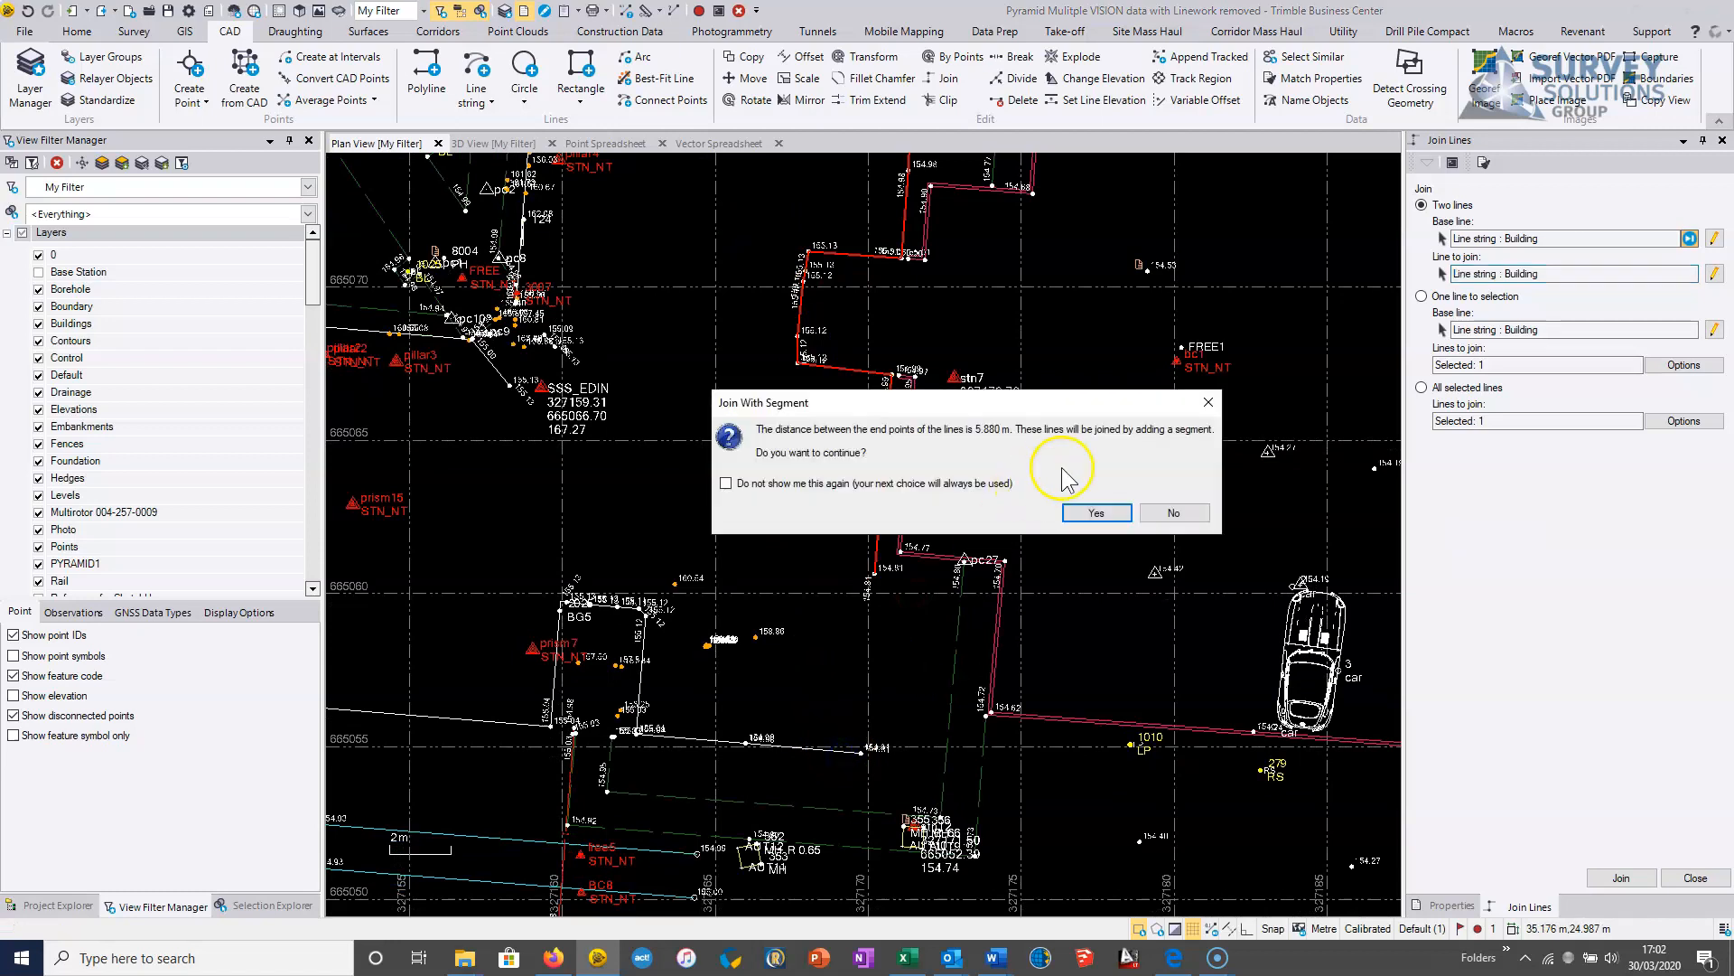
left_click(1112, 514)
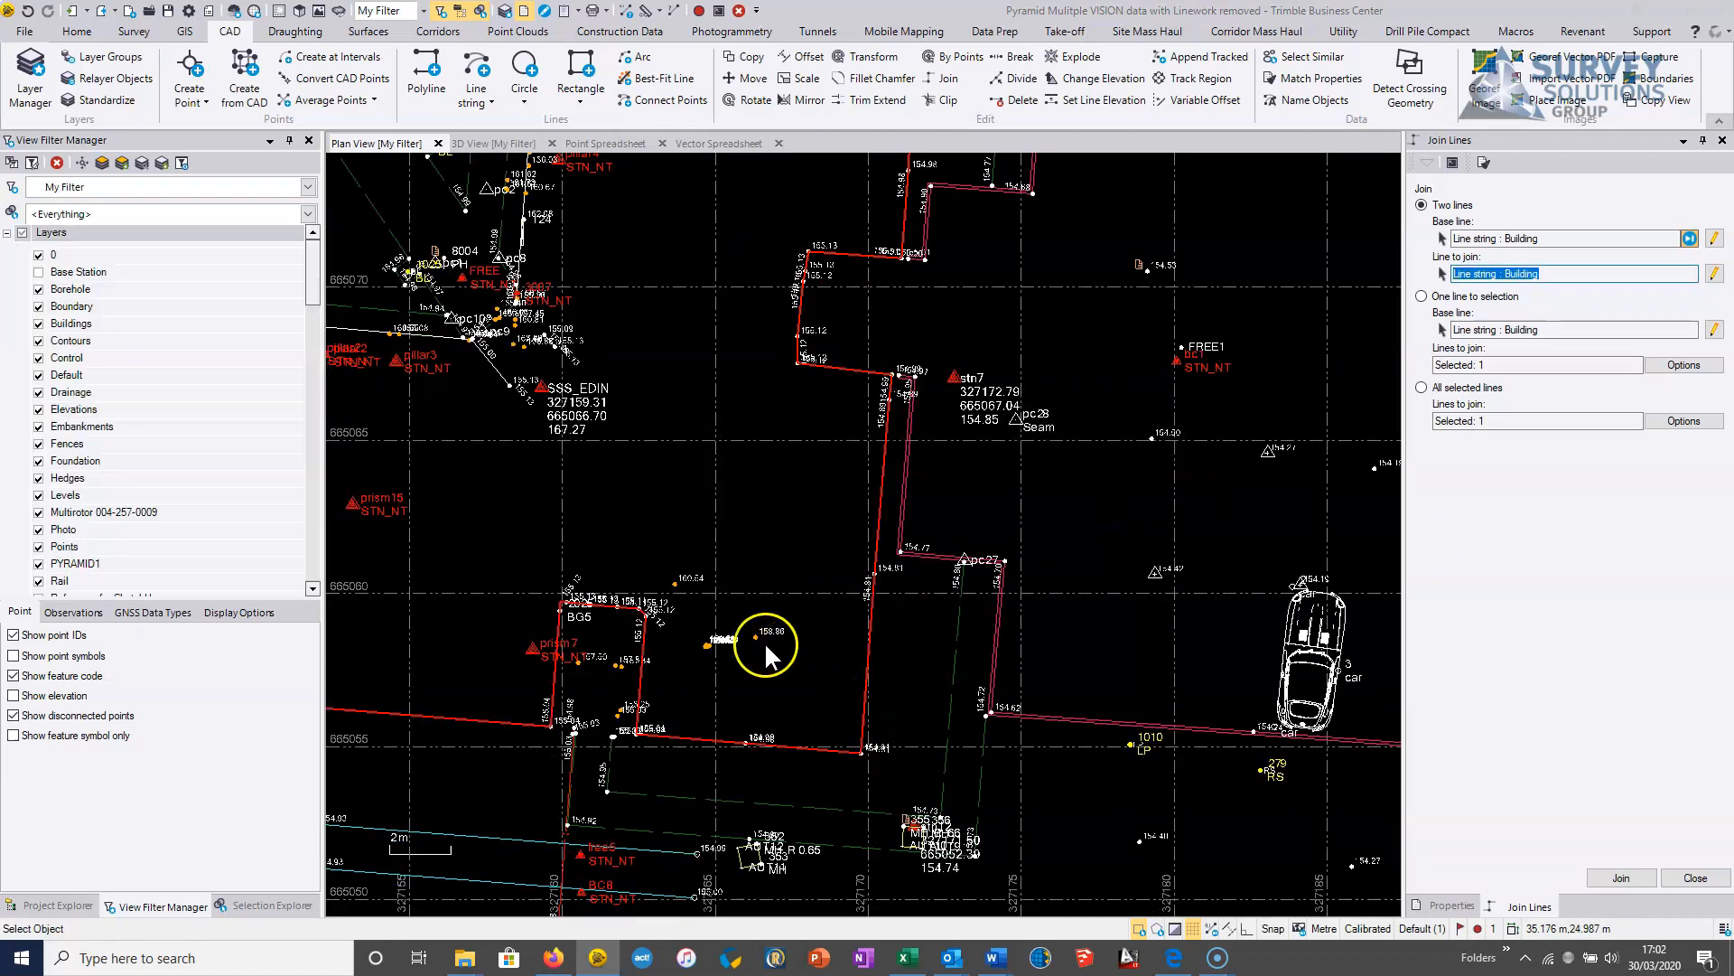
Step: Join the Building line string near prism14 to the joined outline, accepting the segment added at its west end
middle_click_drag(488, 527, 999, 511)
scroll(593, 411, "up", 2)
middle_click_drag(593, 411, 612, 604)
scroll(650, 457, "up", 3)
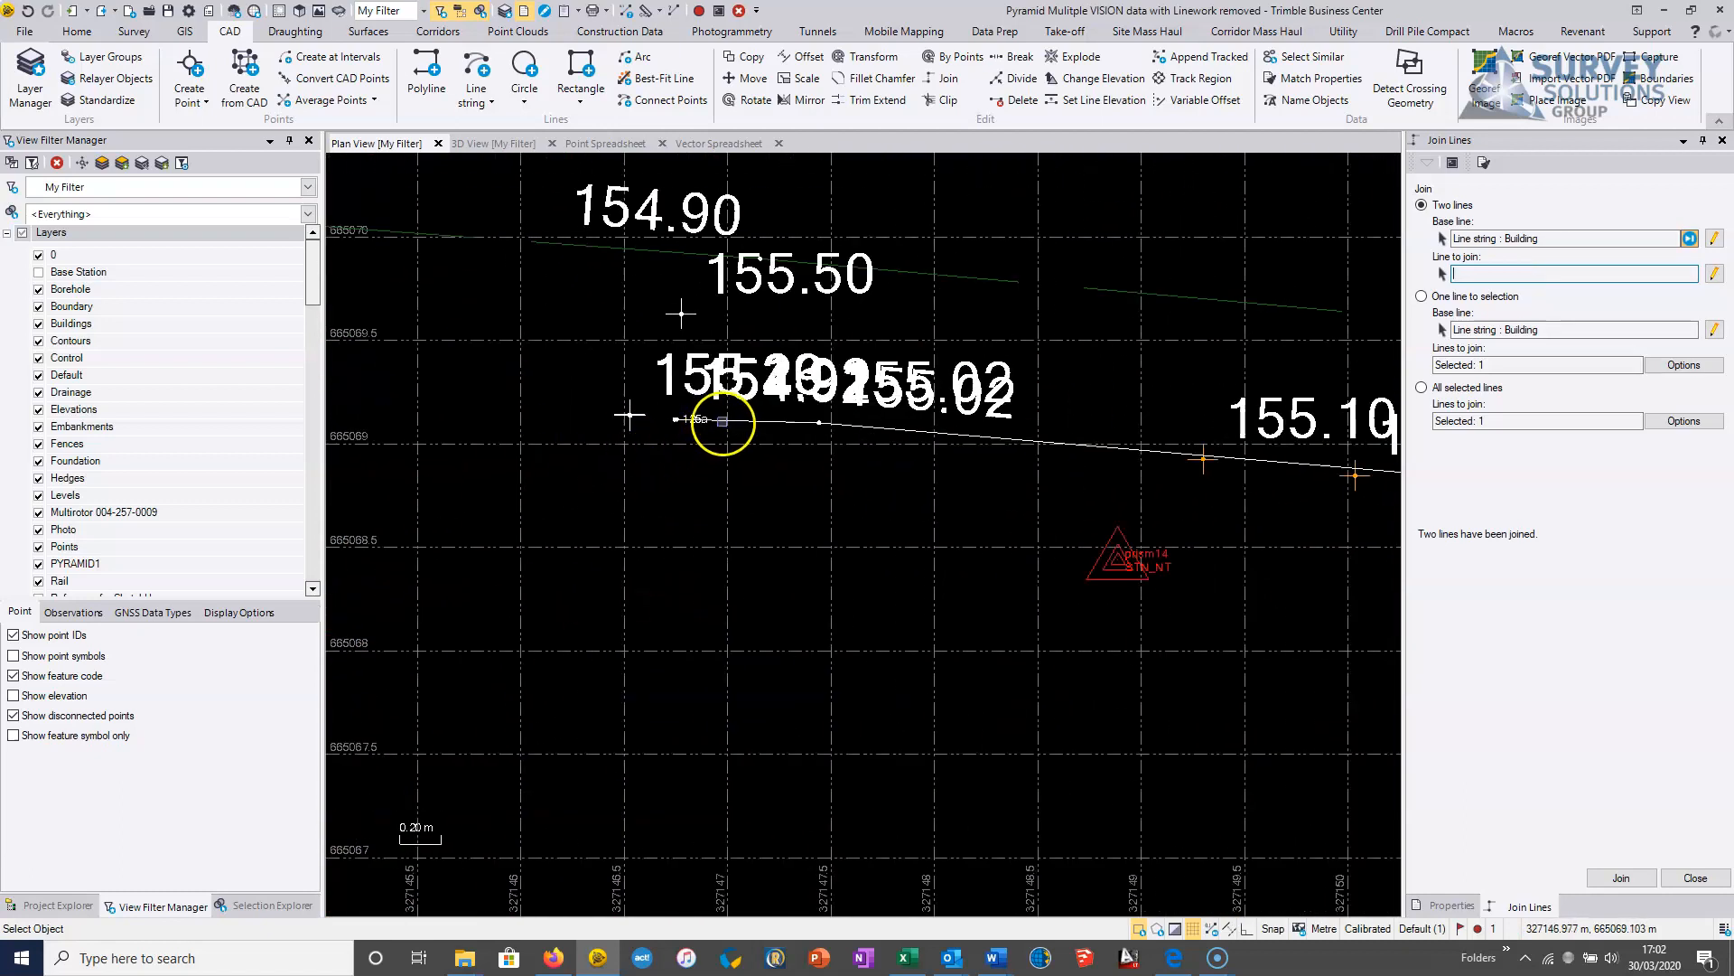
left_click(723, 419)
left_click(1104, 513)
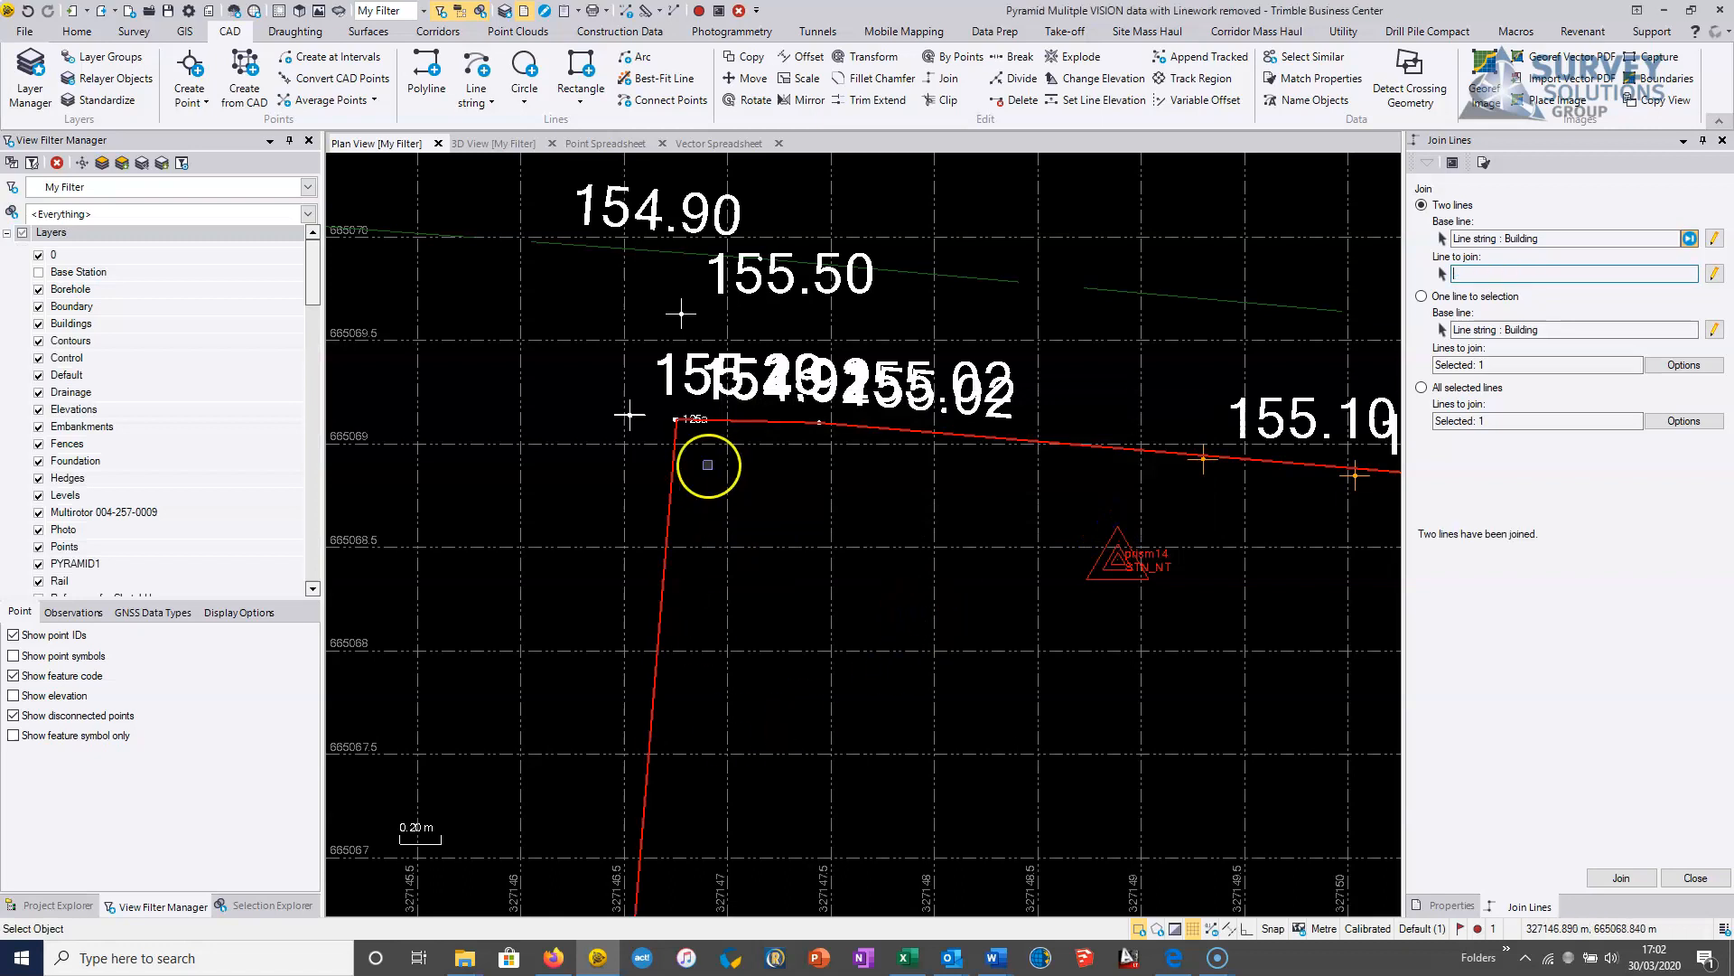
Step: Join the short diagonal Building line string between the 155.09 and 155.13 labels to the joined outline with an added segment
scroll(1189, 564, "down", 4)
middle_click_drag(1149, 535, 635, 469)
middle_click_drag(1212, 513, 511, 546)
scroll(853, 615, "up", 4)
scroll(825, 573, "down", 1)
scroll(787, 477, "up", 3)
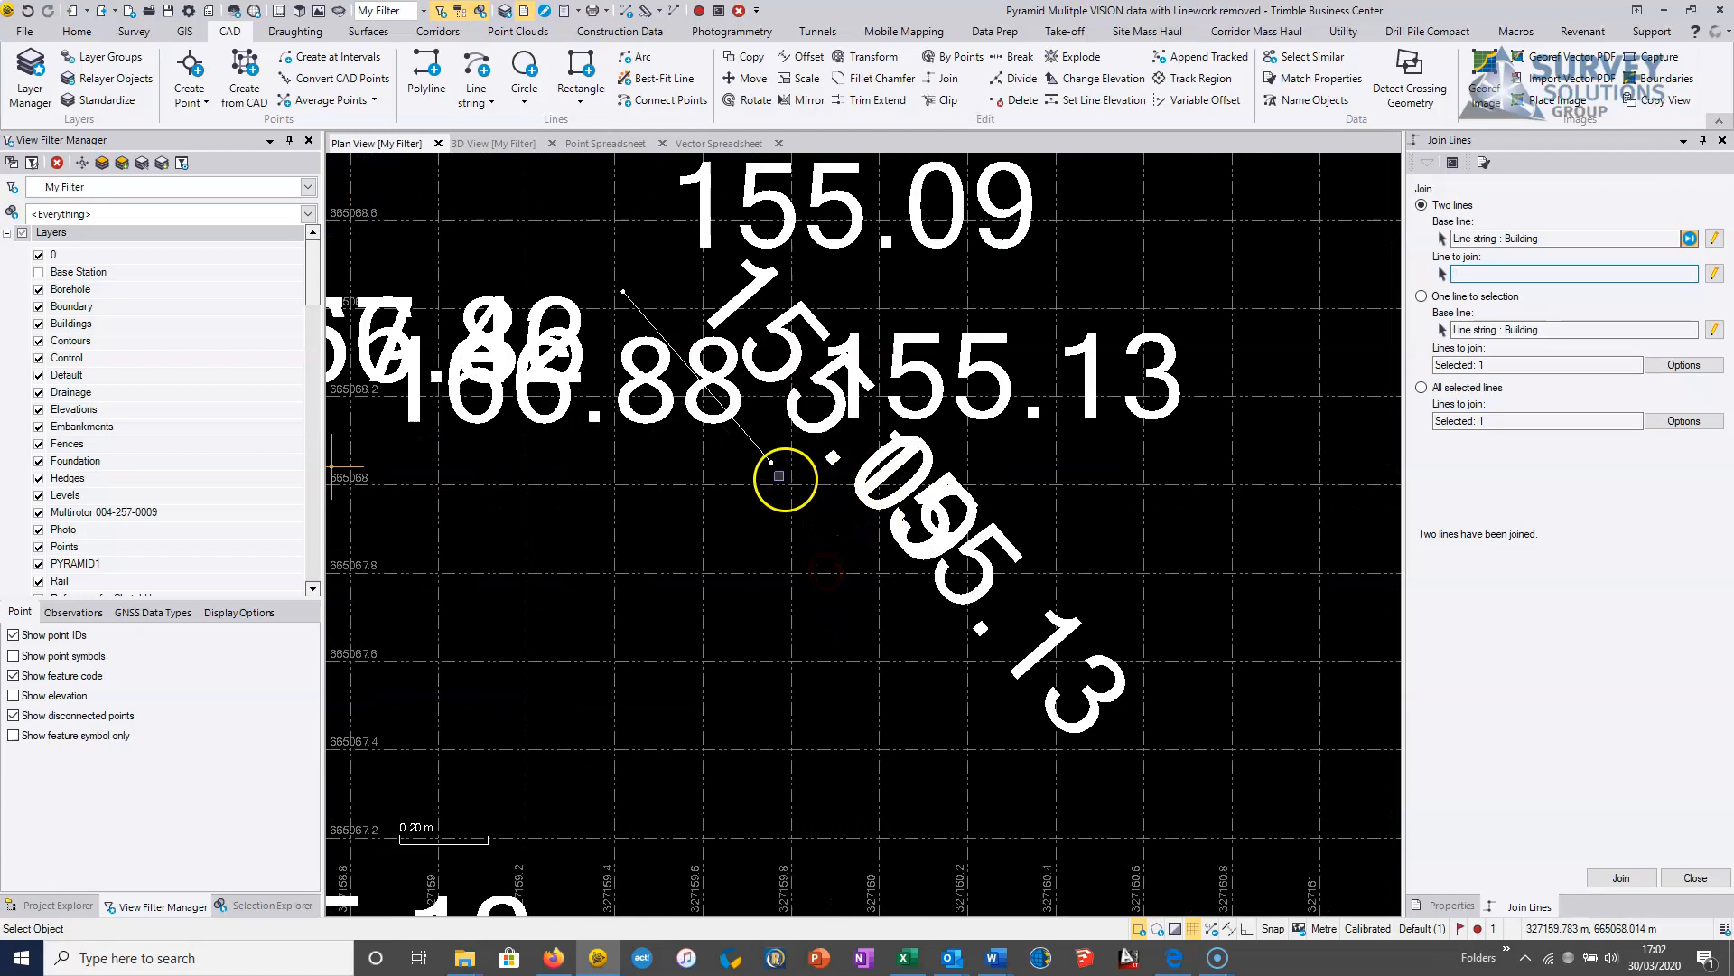
left_click(764, 452)
left_click(1075, 513)
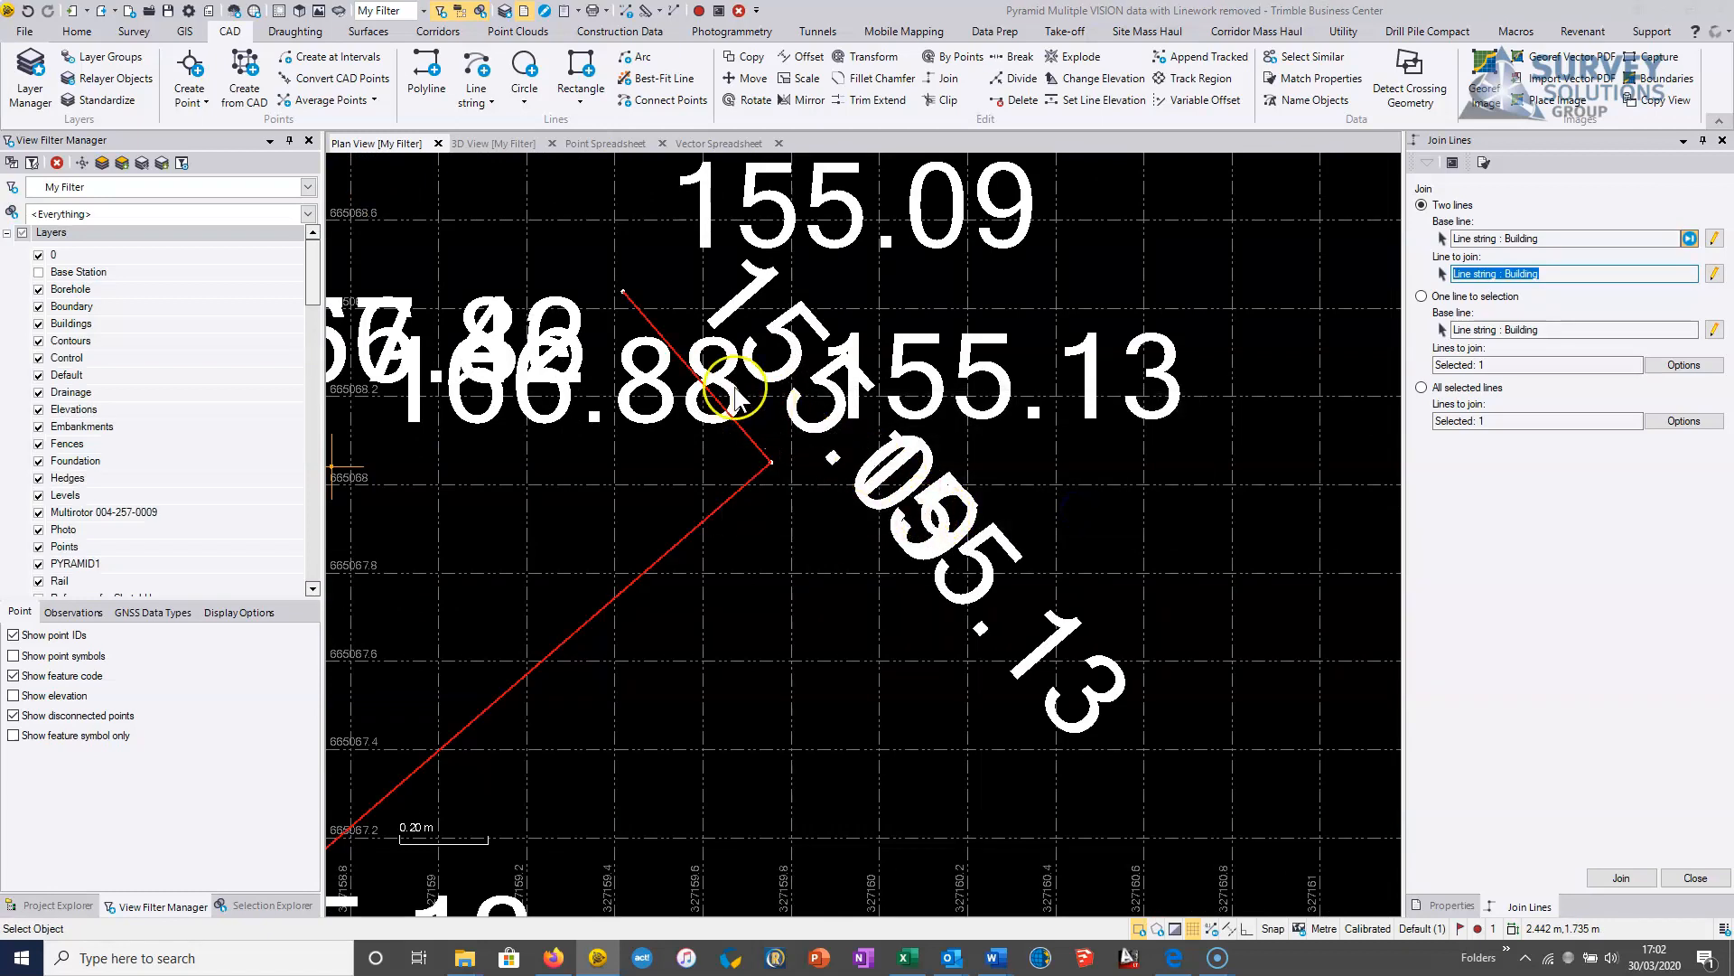
scroll(714, 334, "down", 1)
middle_click_drag(713, 334, 1007, 539)
scroll(1018, 569, "down", 3)
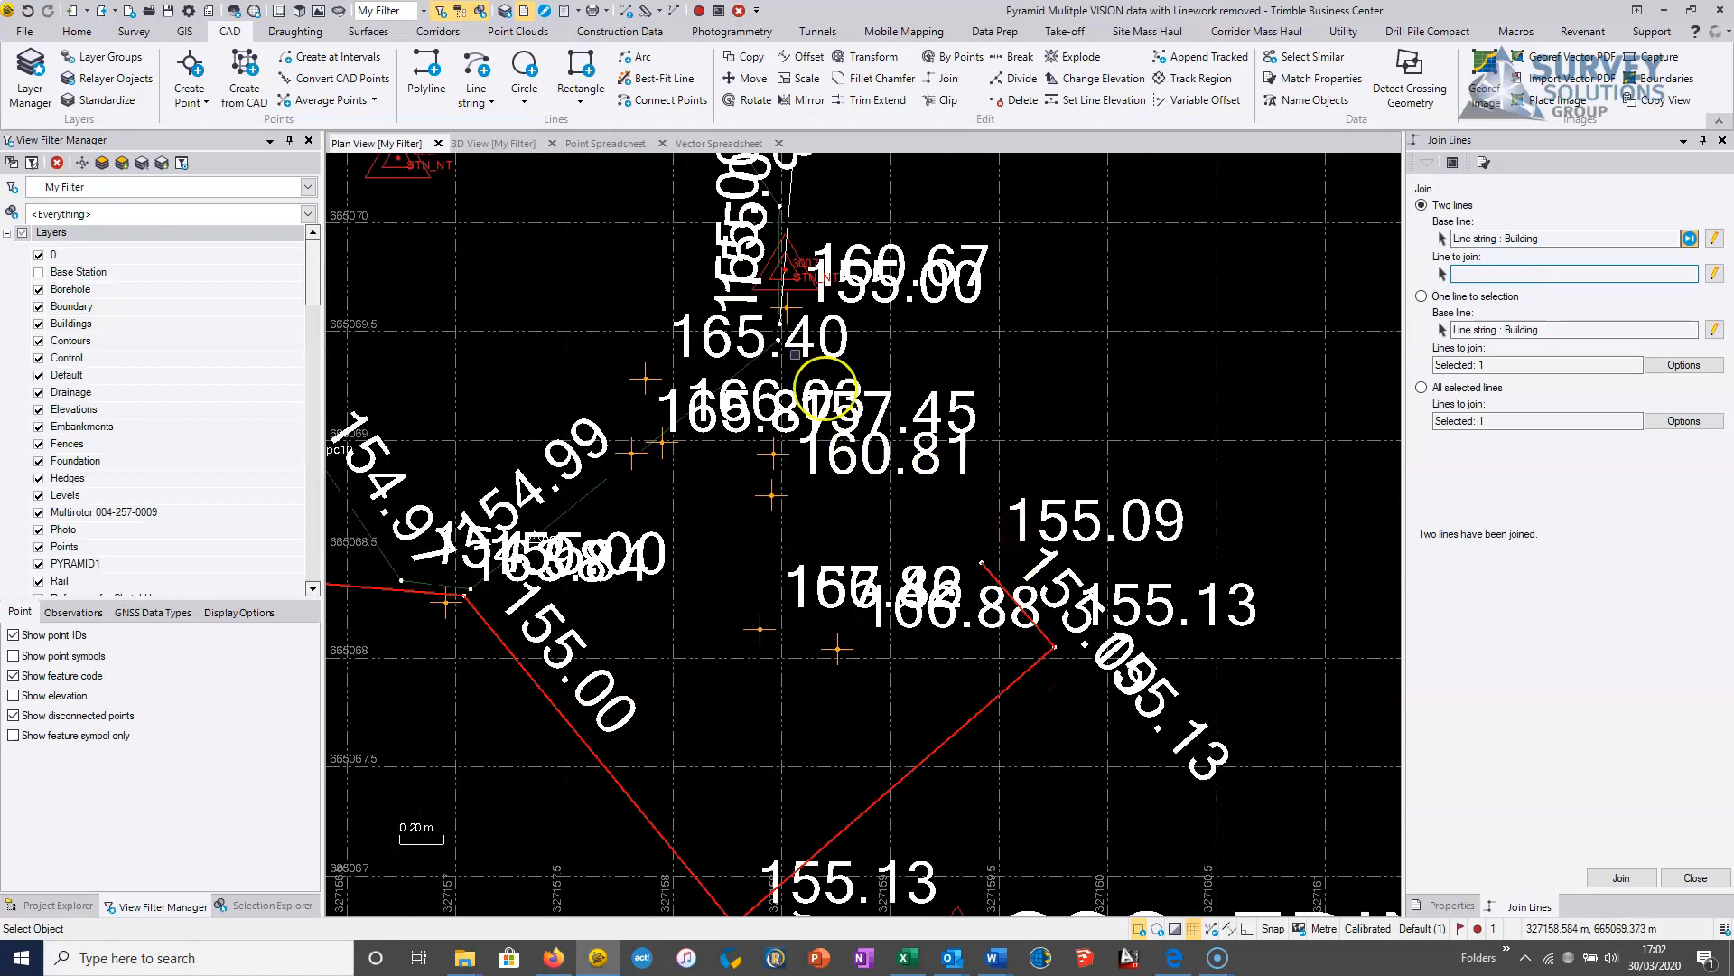
Step: Join the Building line string ending just above the 165.40 label to the joined outline, accepting the added segment, and finish joining
scroll(772, 341, "up", 3)
middle_click_drag(923, 437, 862, 393)
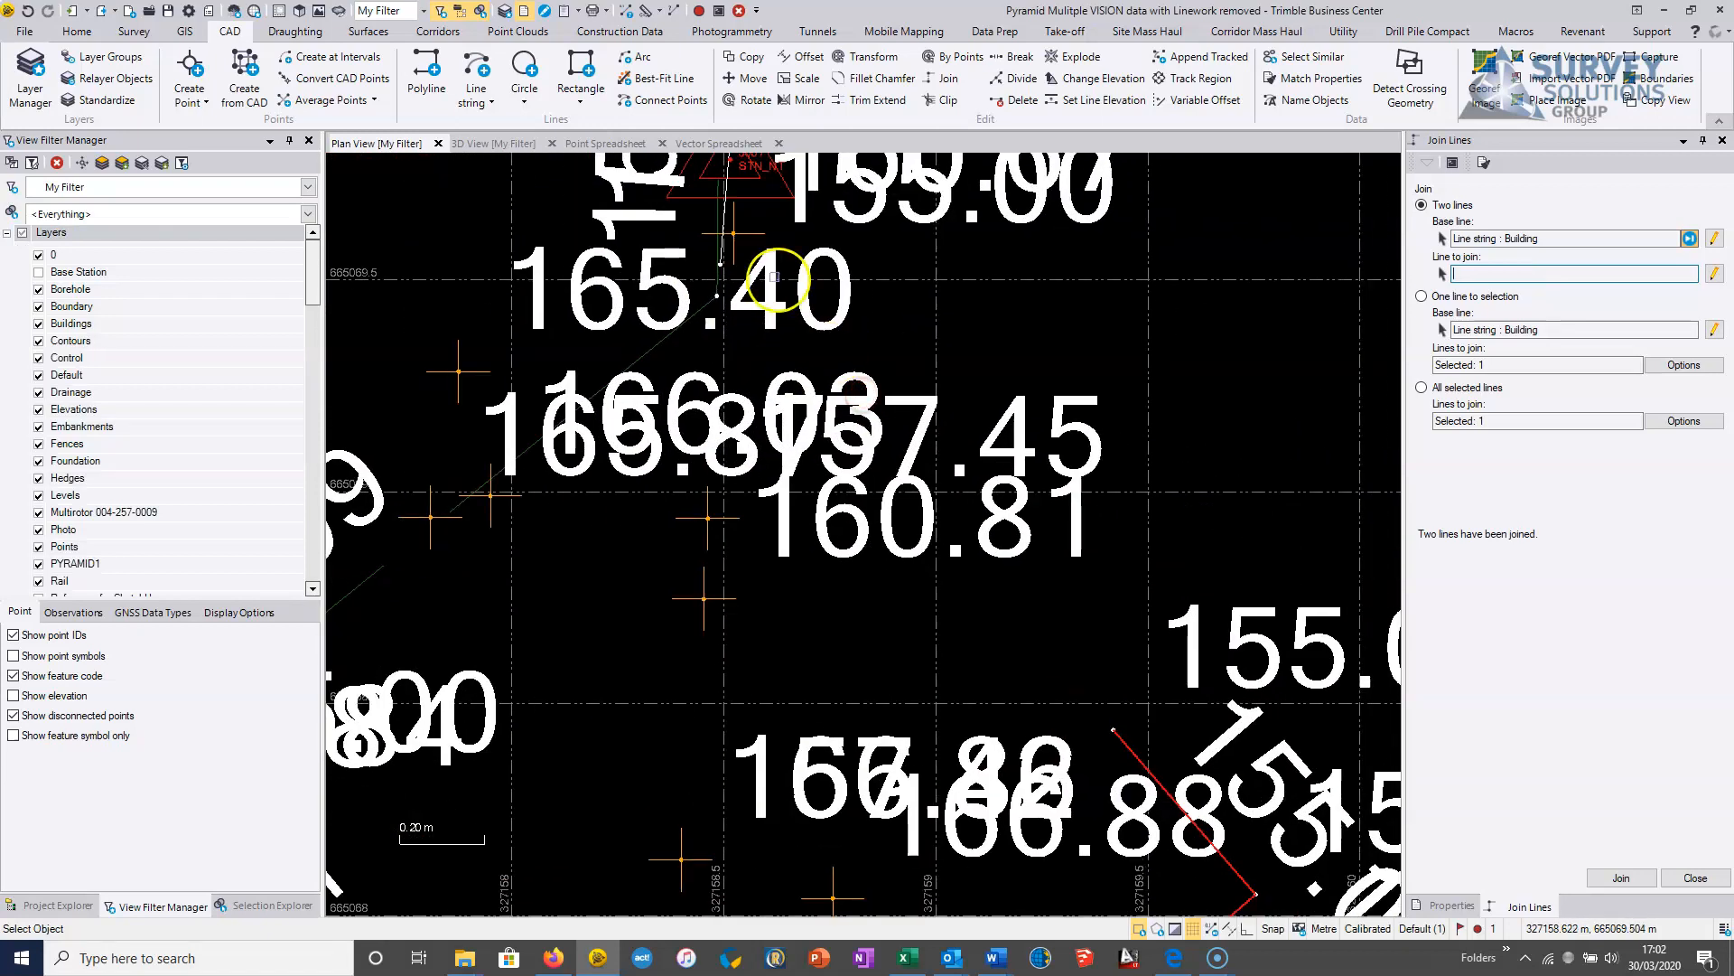
left_click(723, 217)
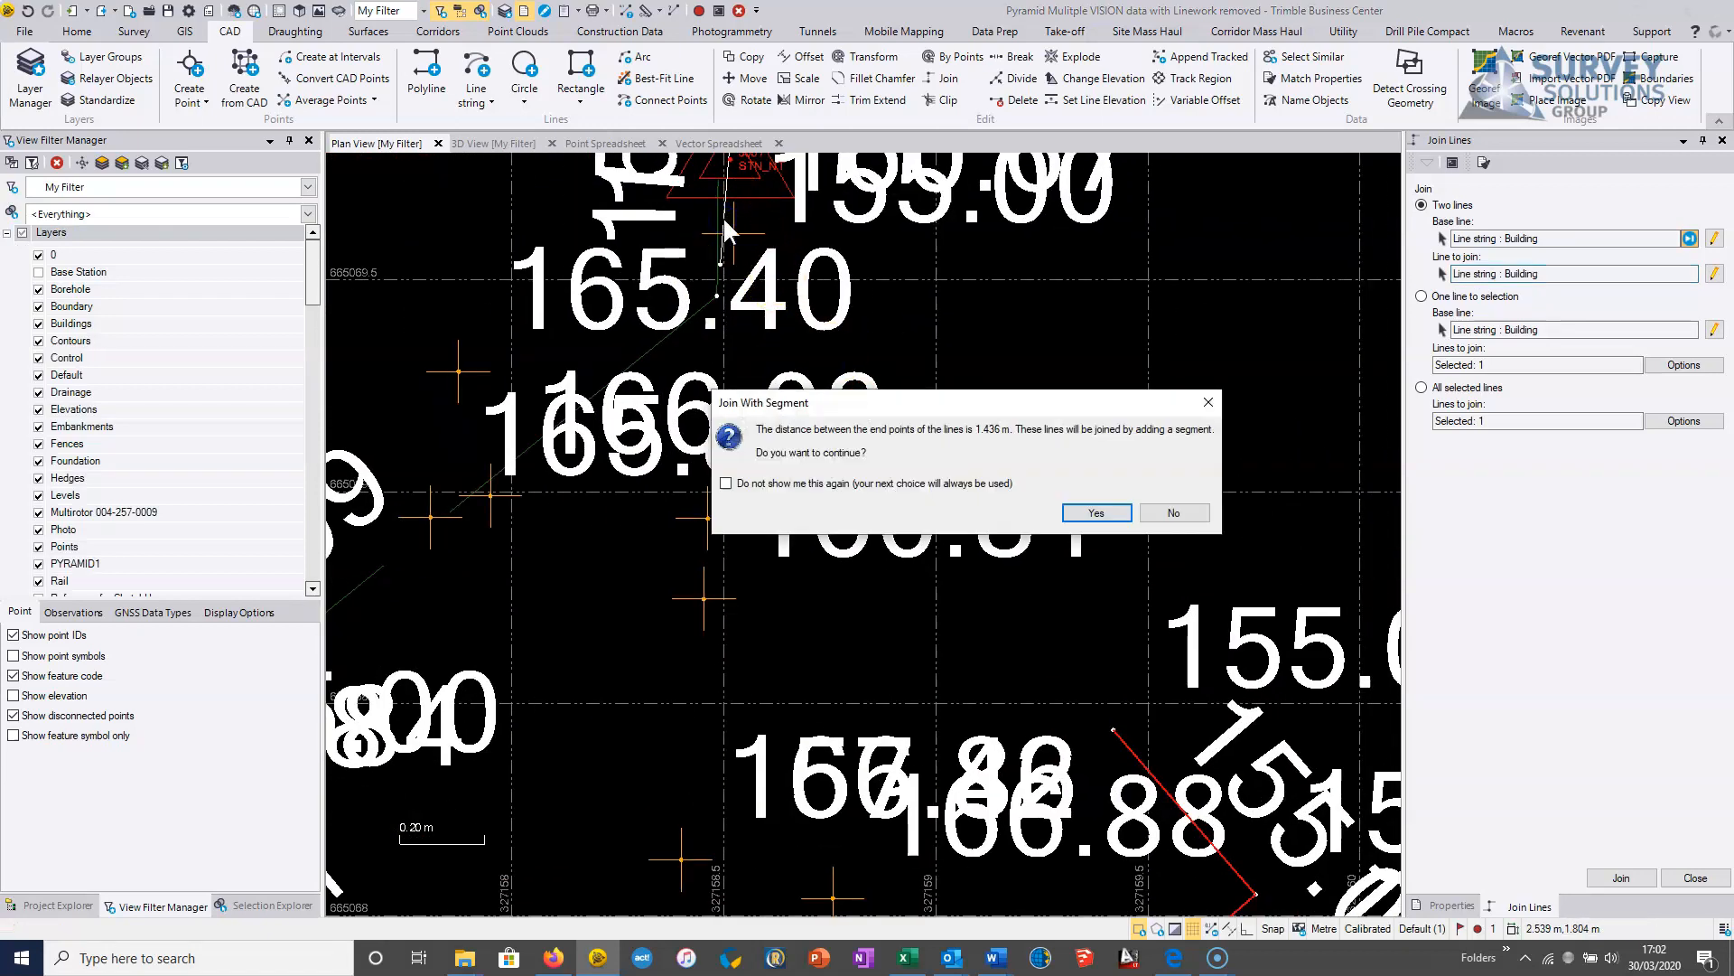
left_click(1095, 511)
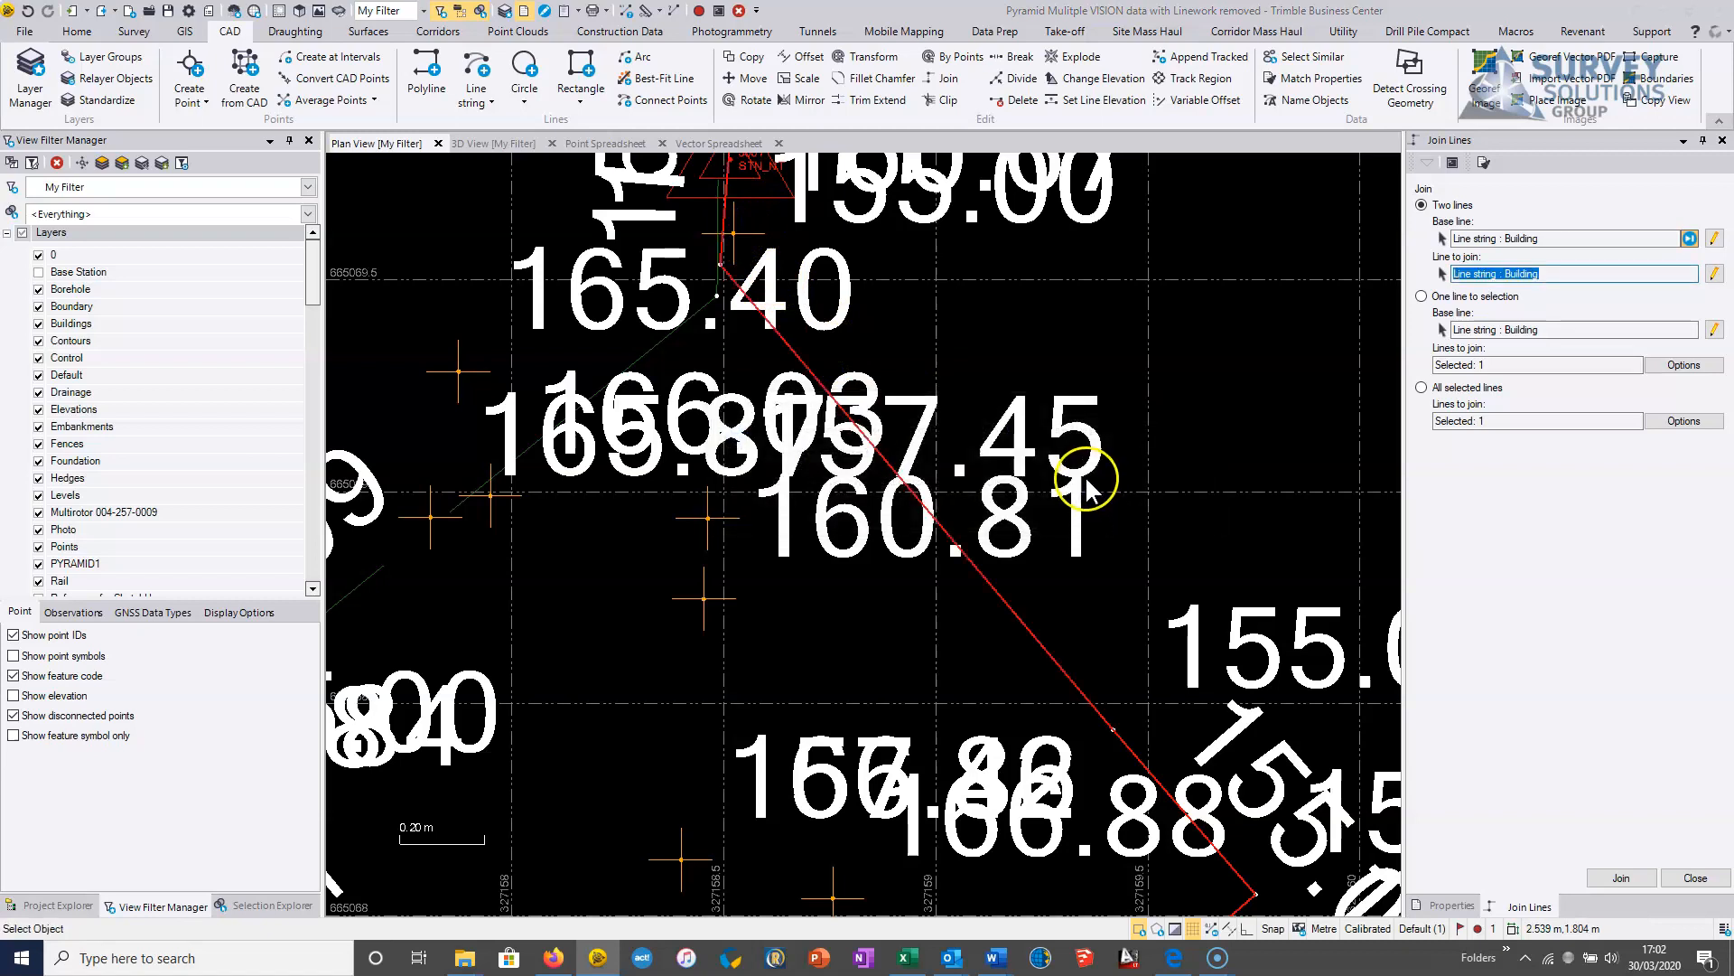
scroll(1065, 424, "down", 3)
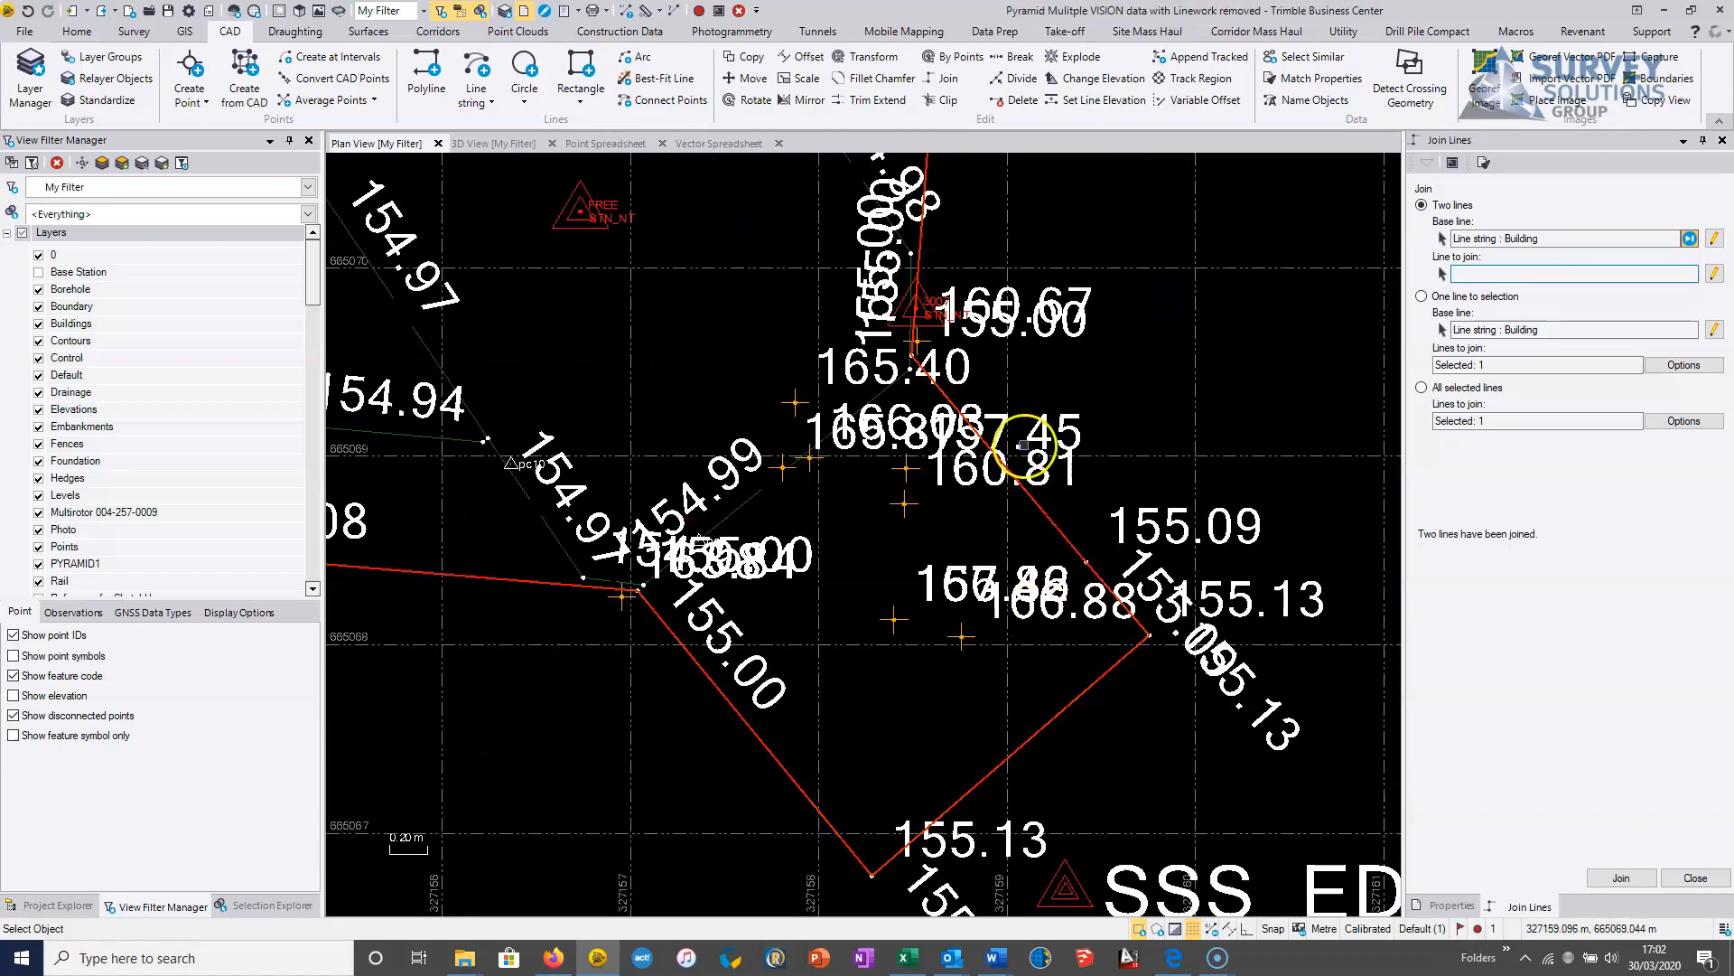
key("Escape")
Step: Close the joined Building outline at its north-west corner by setting its Auto-close property to Yes
middle_click_drag(1138, 284, 1084, 632)
scroll(1070, 596, "down", 3)
middle_click_drag(1057, 400, 882, 748)
scroll(773, 397, "up", 2)
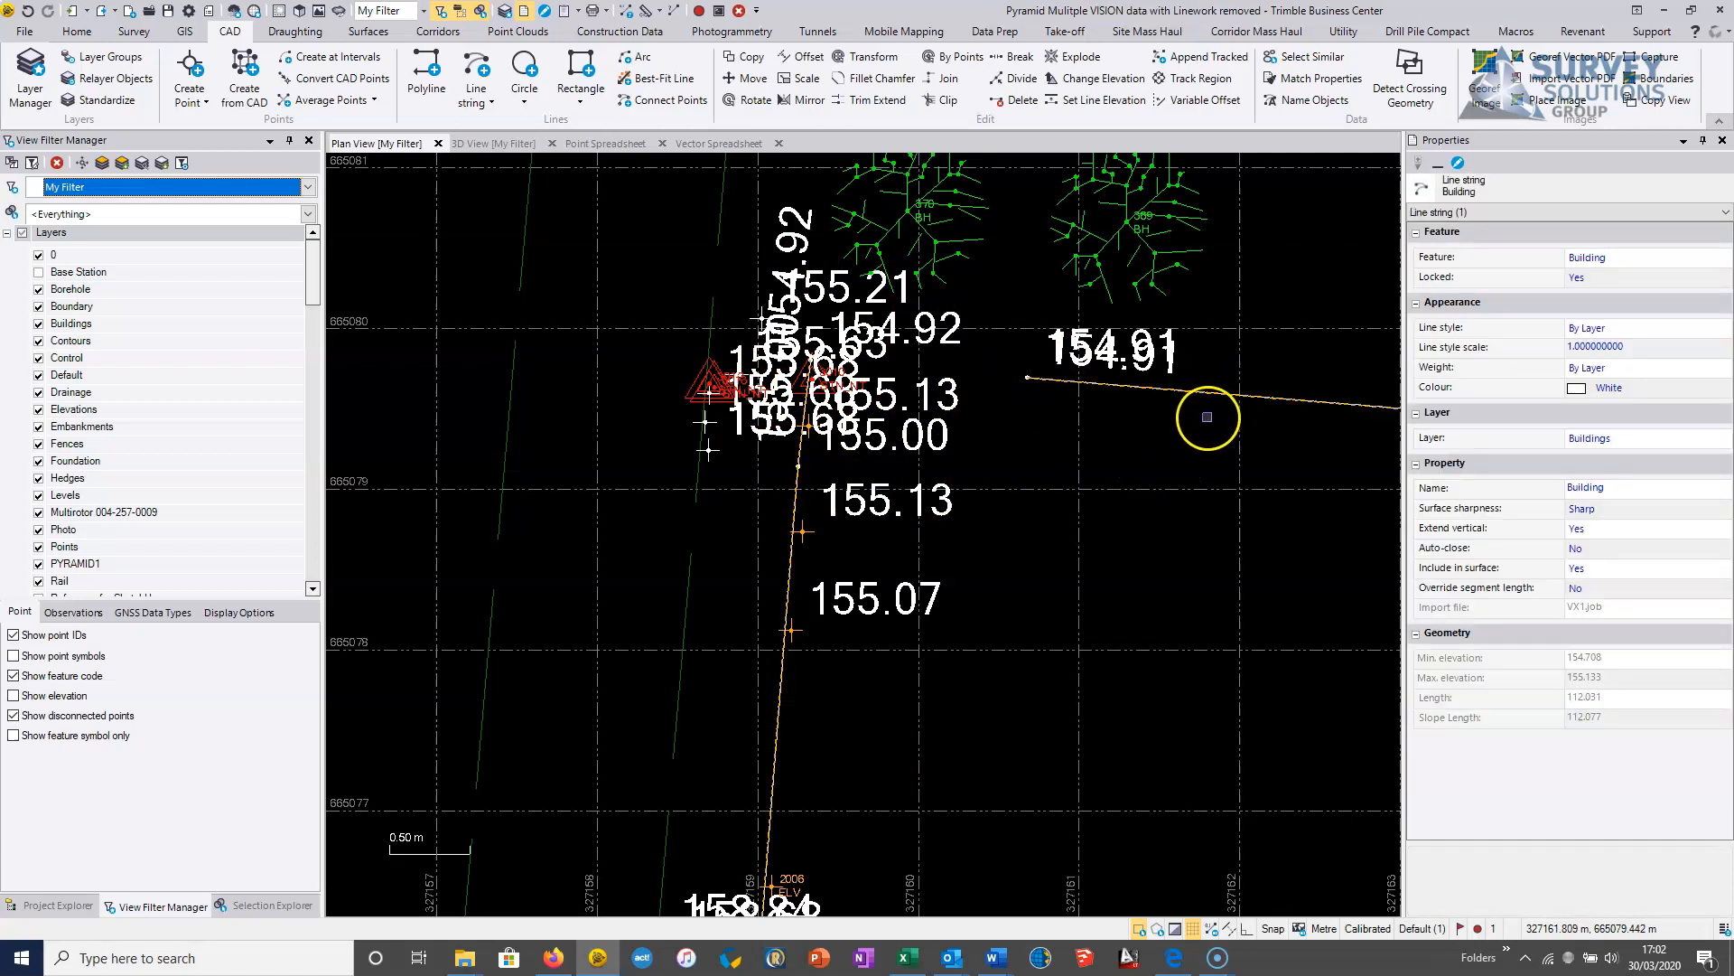
left_click(1574, 548)
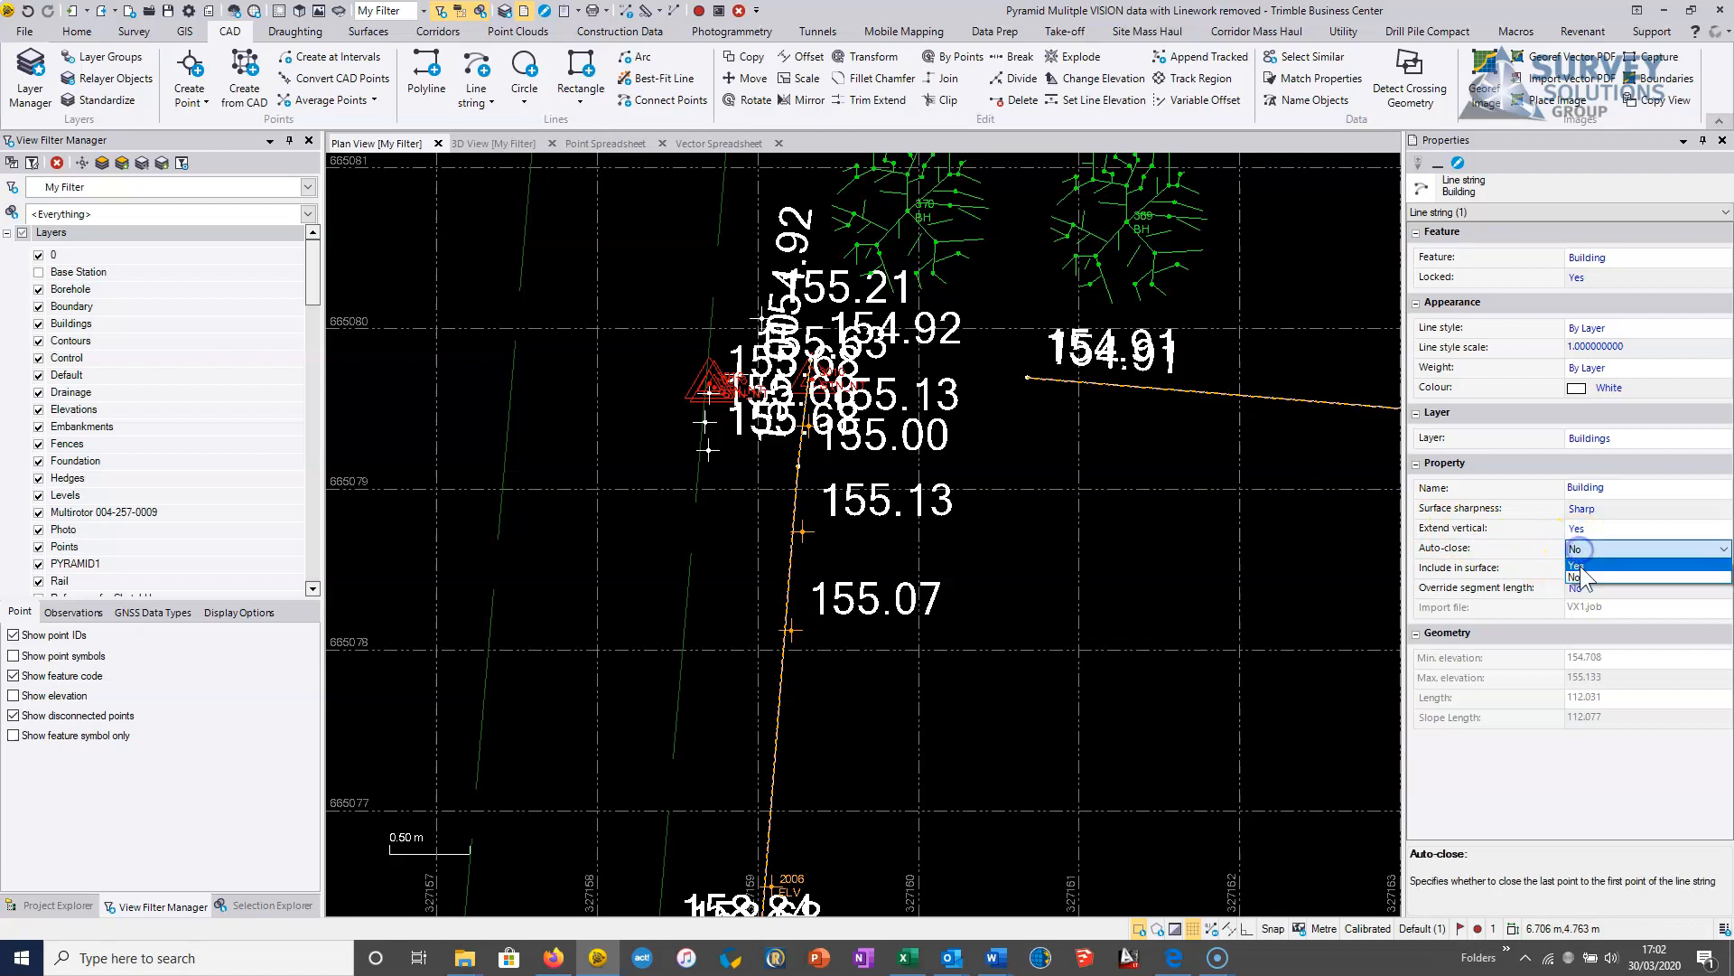
left_click(1578, 565)
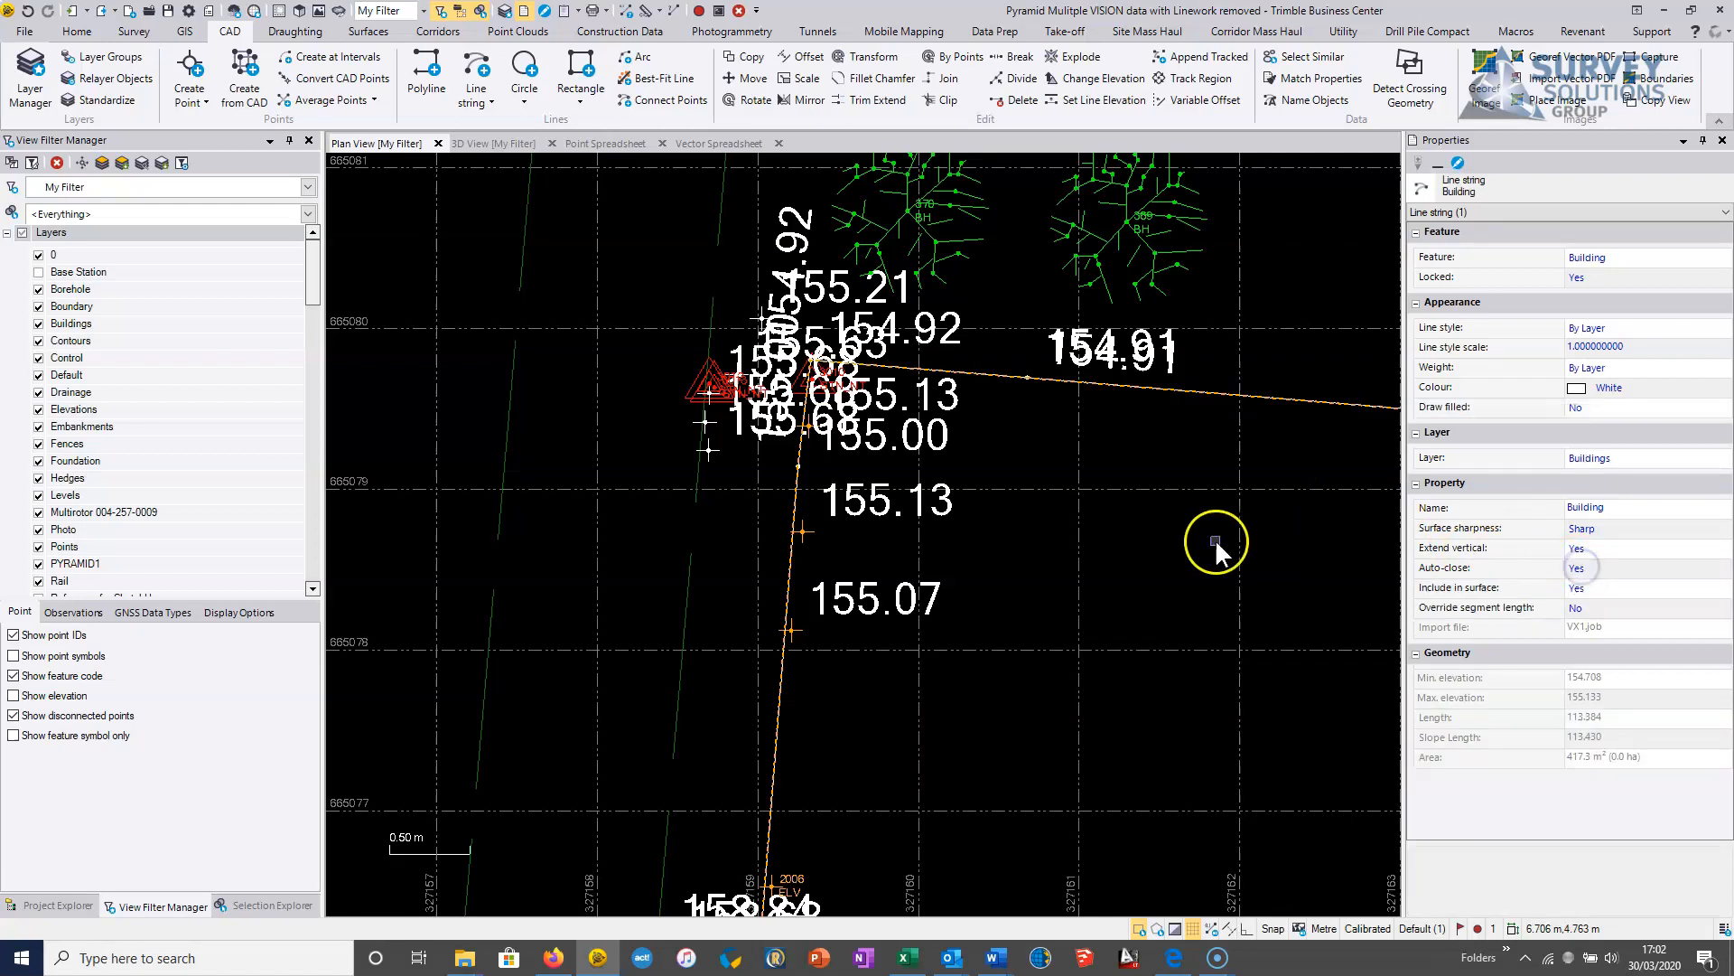
scroll(1196, 370, "down", 4)
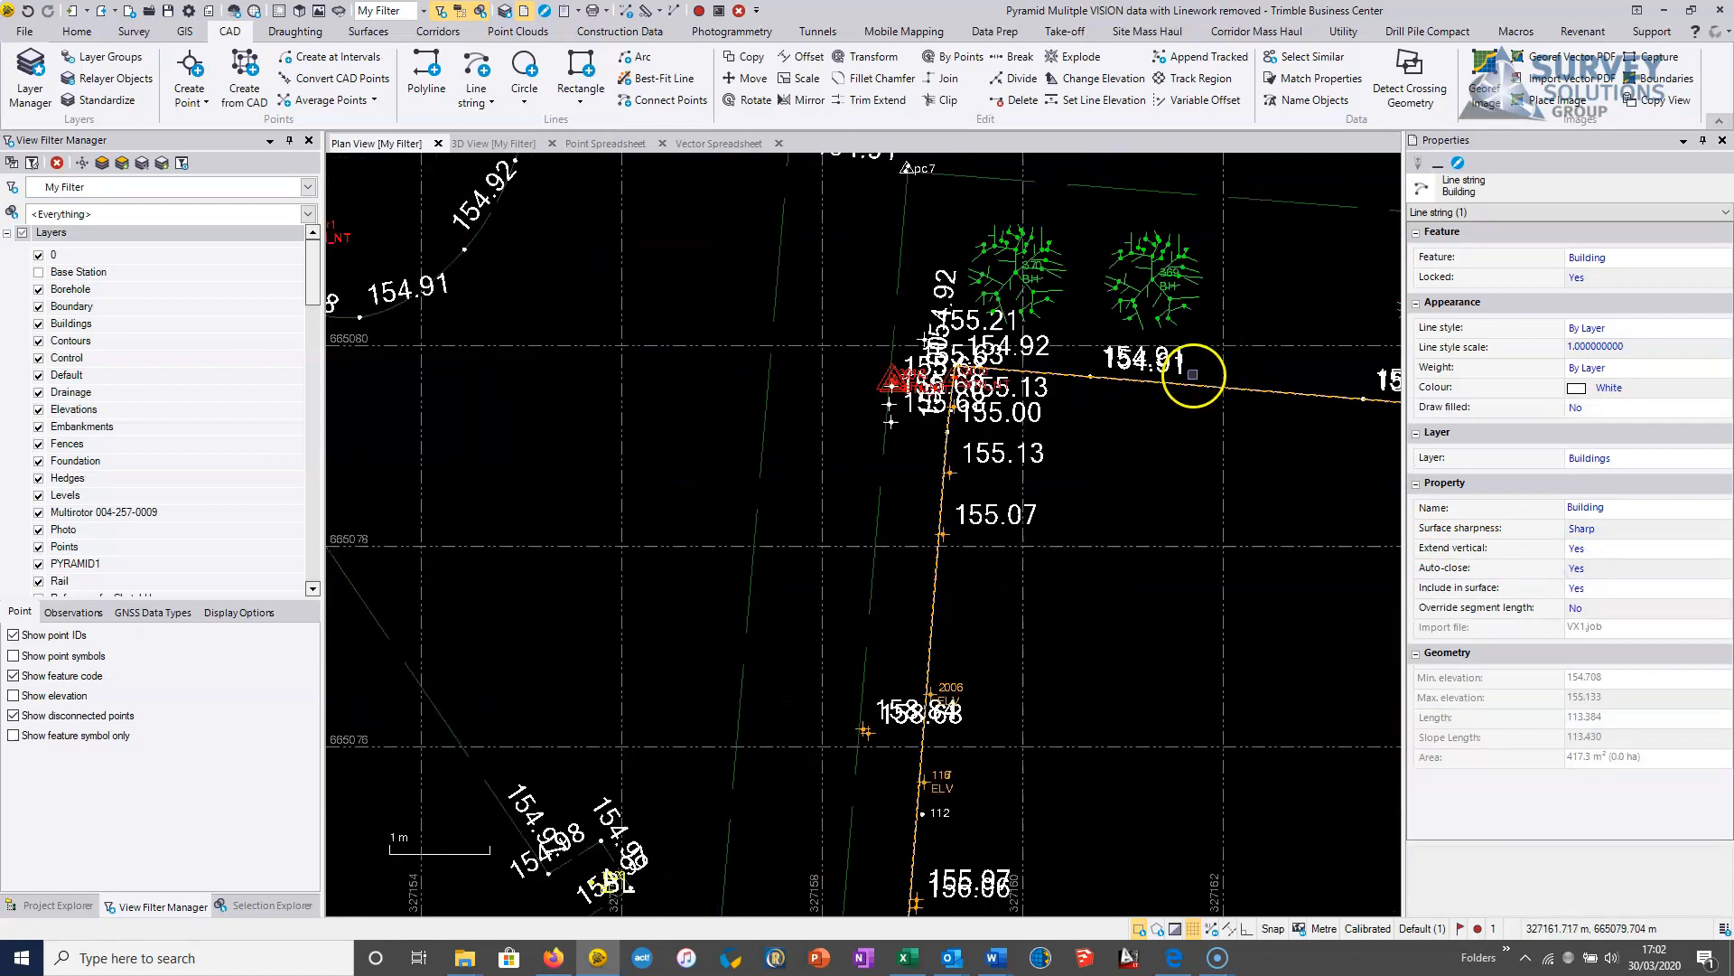
scroll(960, 418, "down", 3)
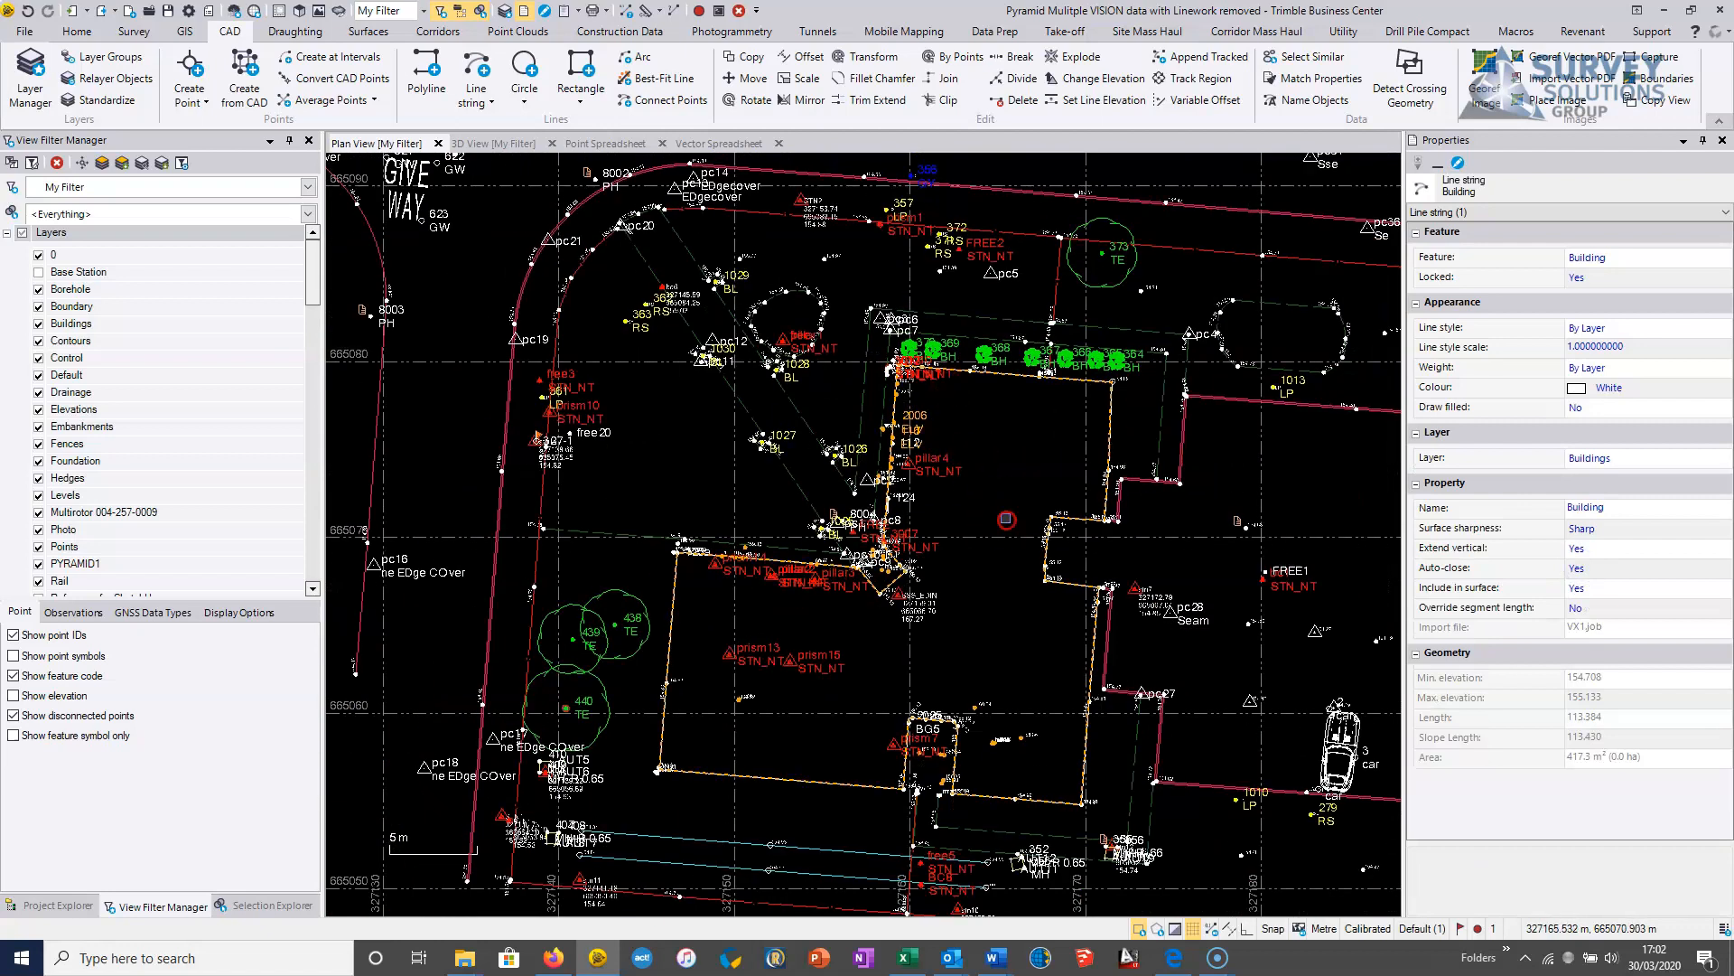
left_click(932, 591)
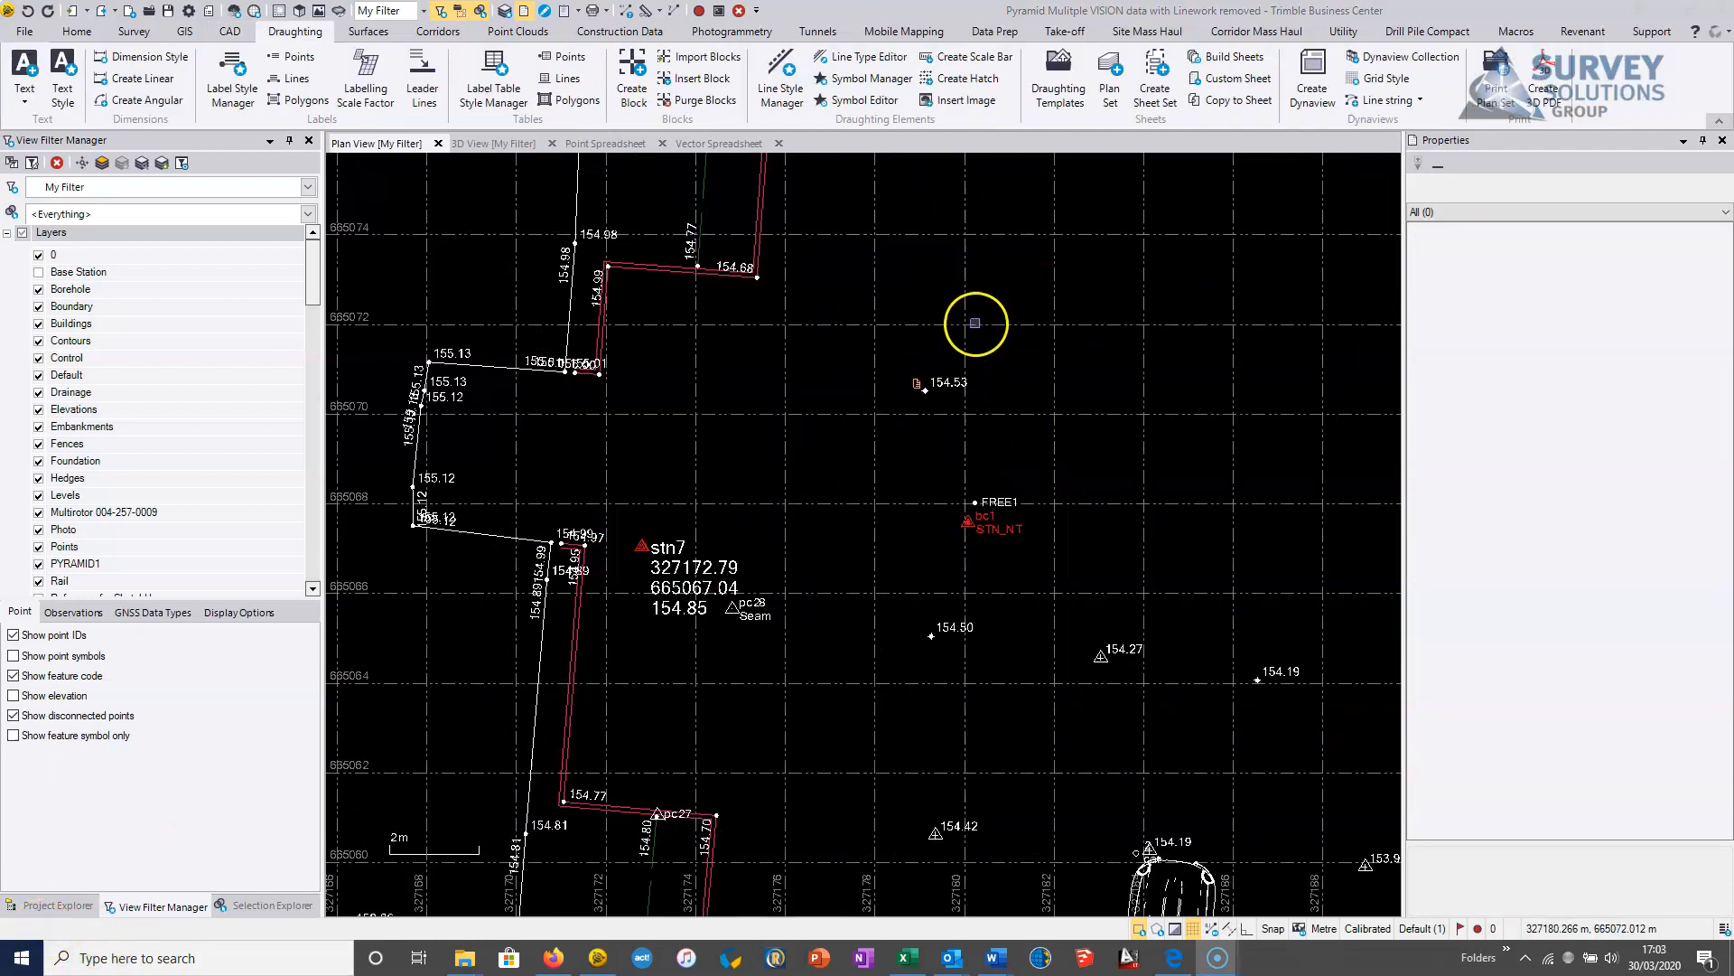
Step: Select the spot height point labelled 154.79 to the east of the Grass label
scroll(940, 442, "down", 3)
middle_click_drag(941, 442, 802, 499)
scroll(875, 551, "up", 3)
middle_click_drag(1094, 439, 659, 526)
scroll(896, 457, "down", 2)
middle_click_drag(961, 402, 865, 378)
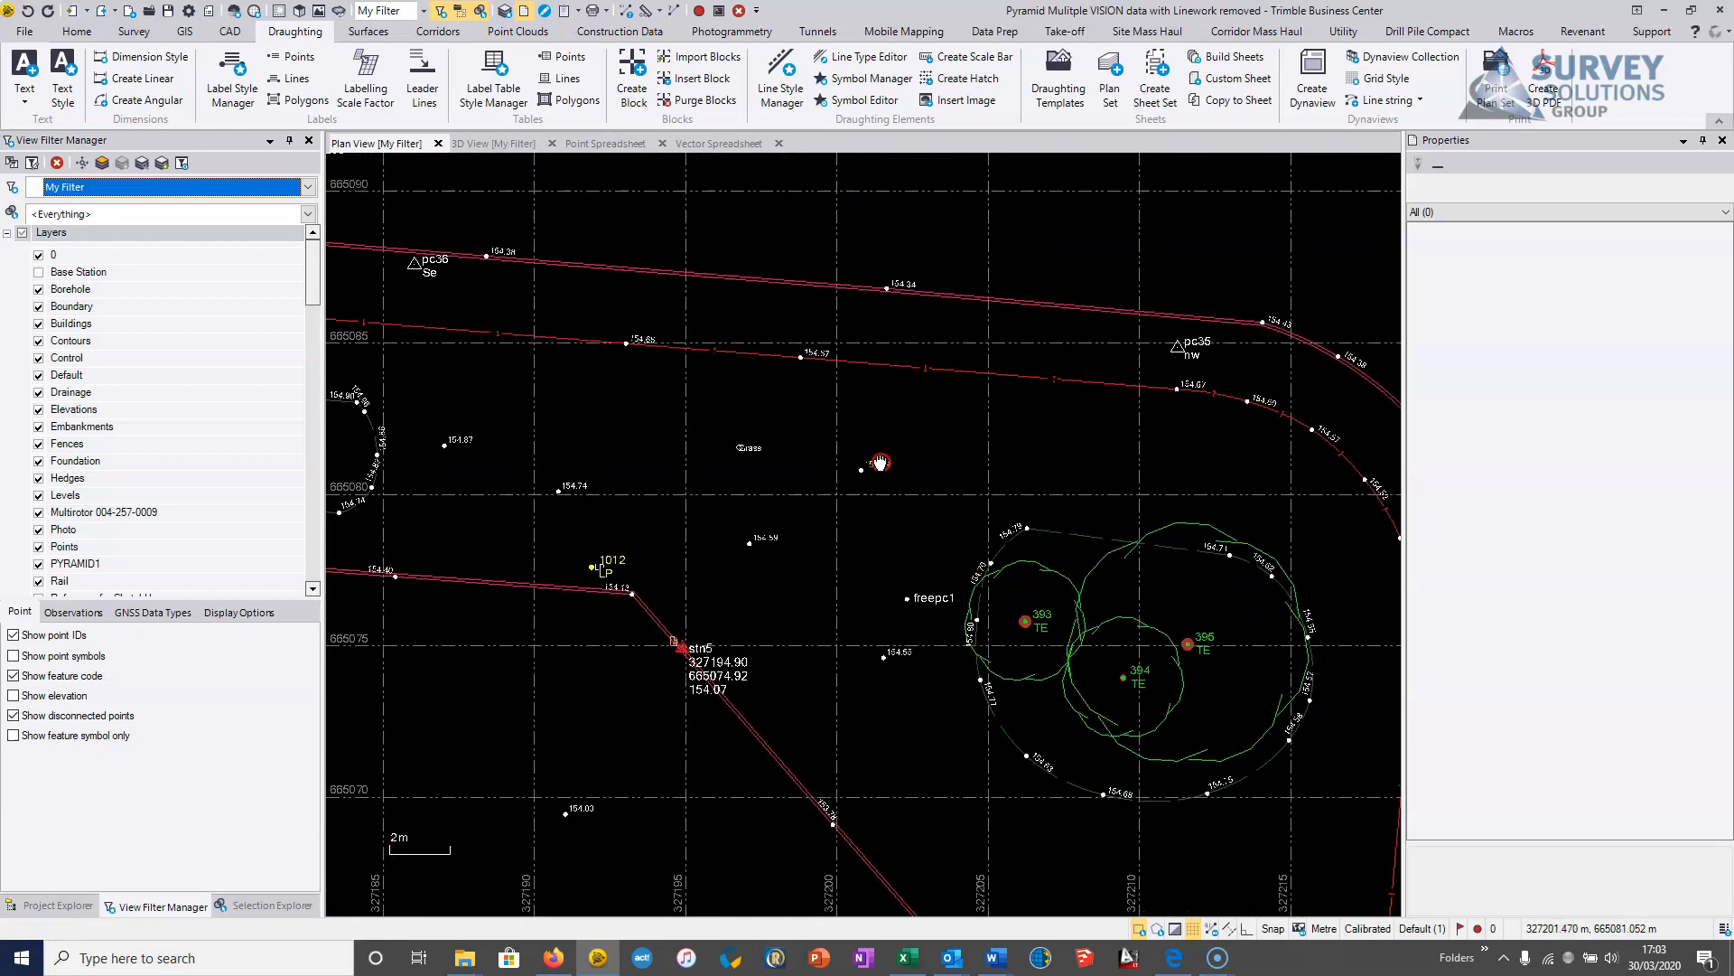
scroll(866, 378, "up", 3)
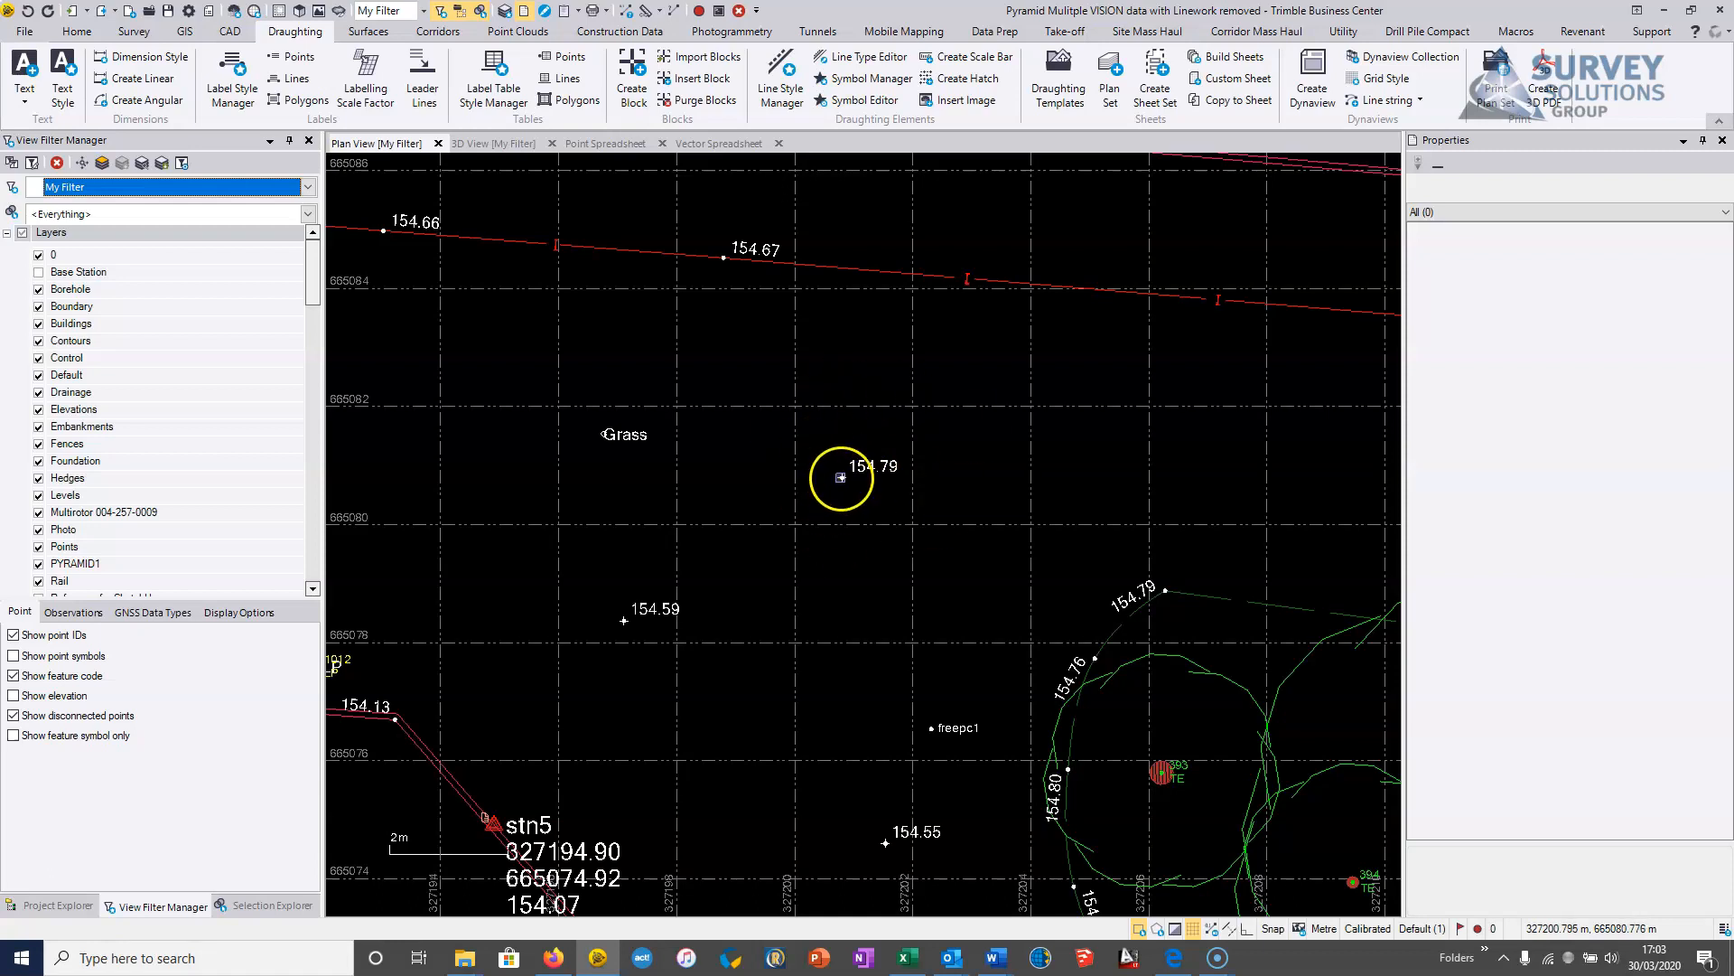
left_click(855, 476)
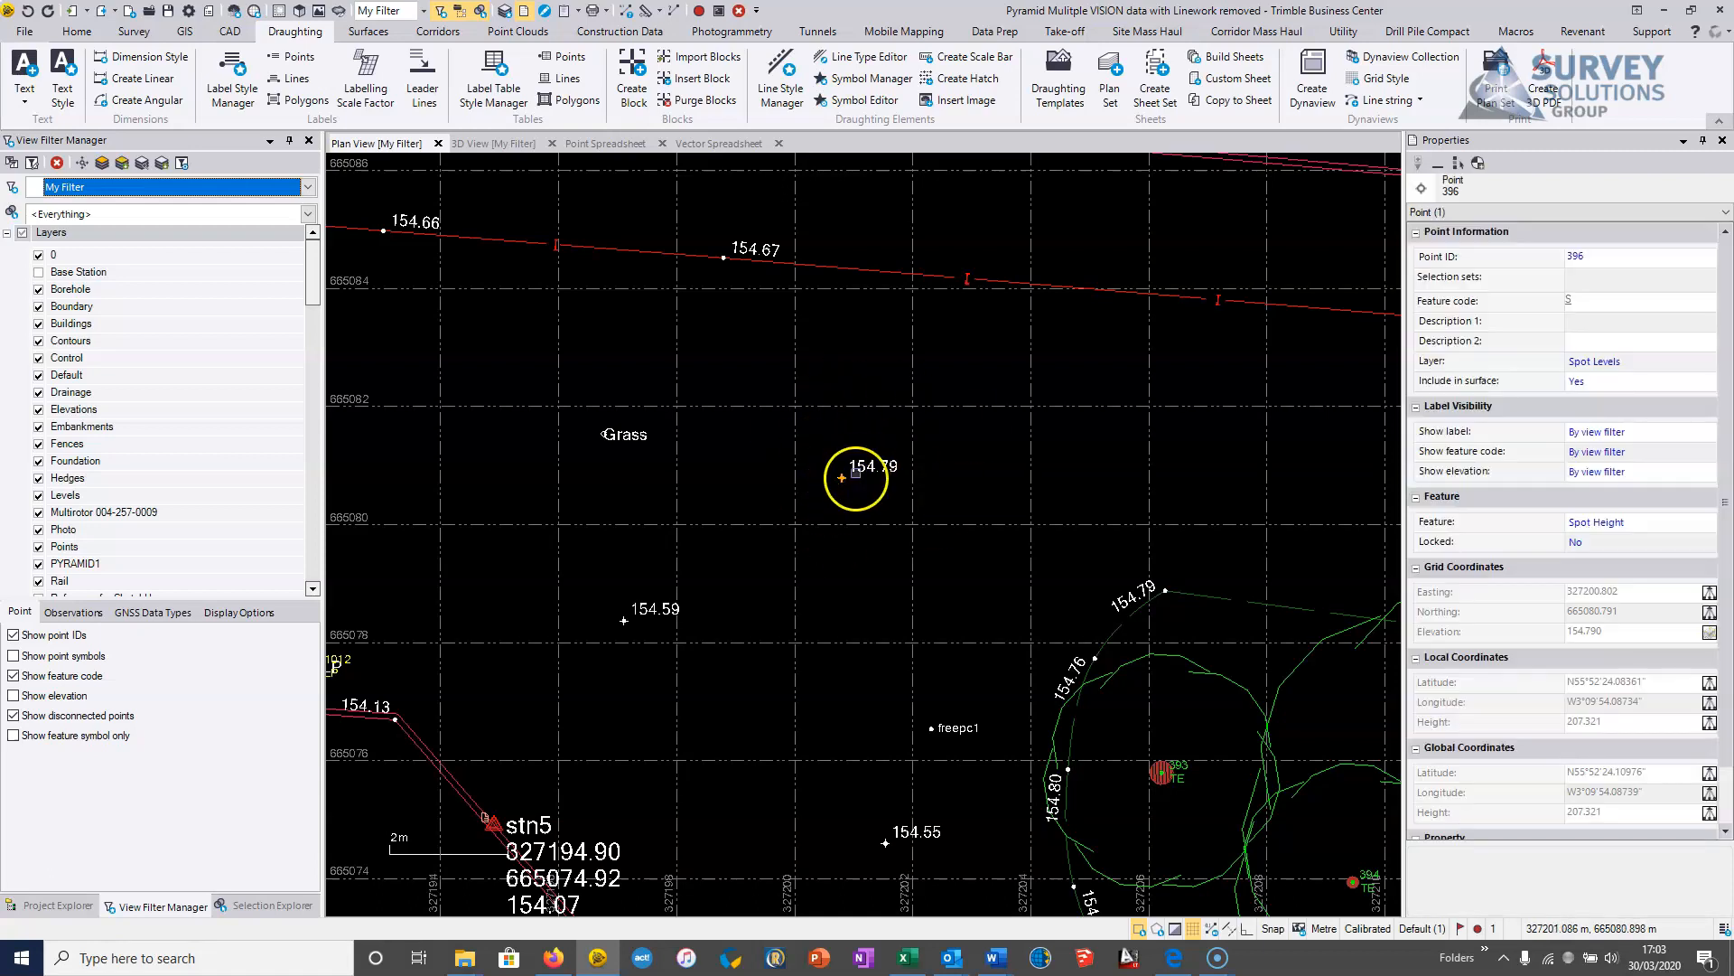
Step: Try to move the selected spot height from its own position to 327200.856, 665082.002 with Move Objects, using a delta elevation of 0.000
left_click(77, 32)
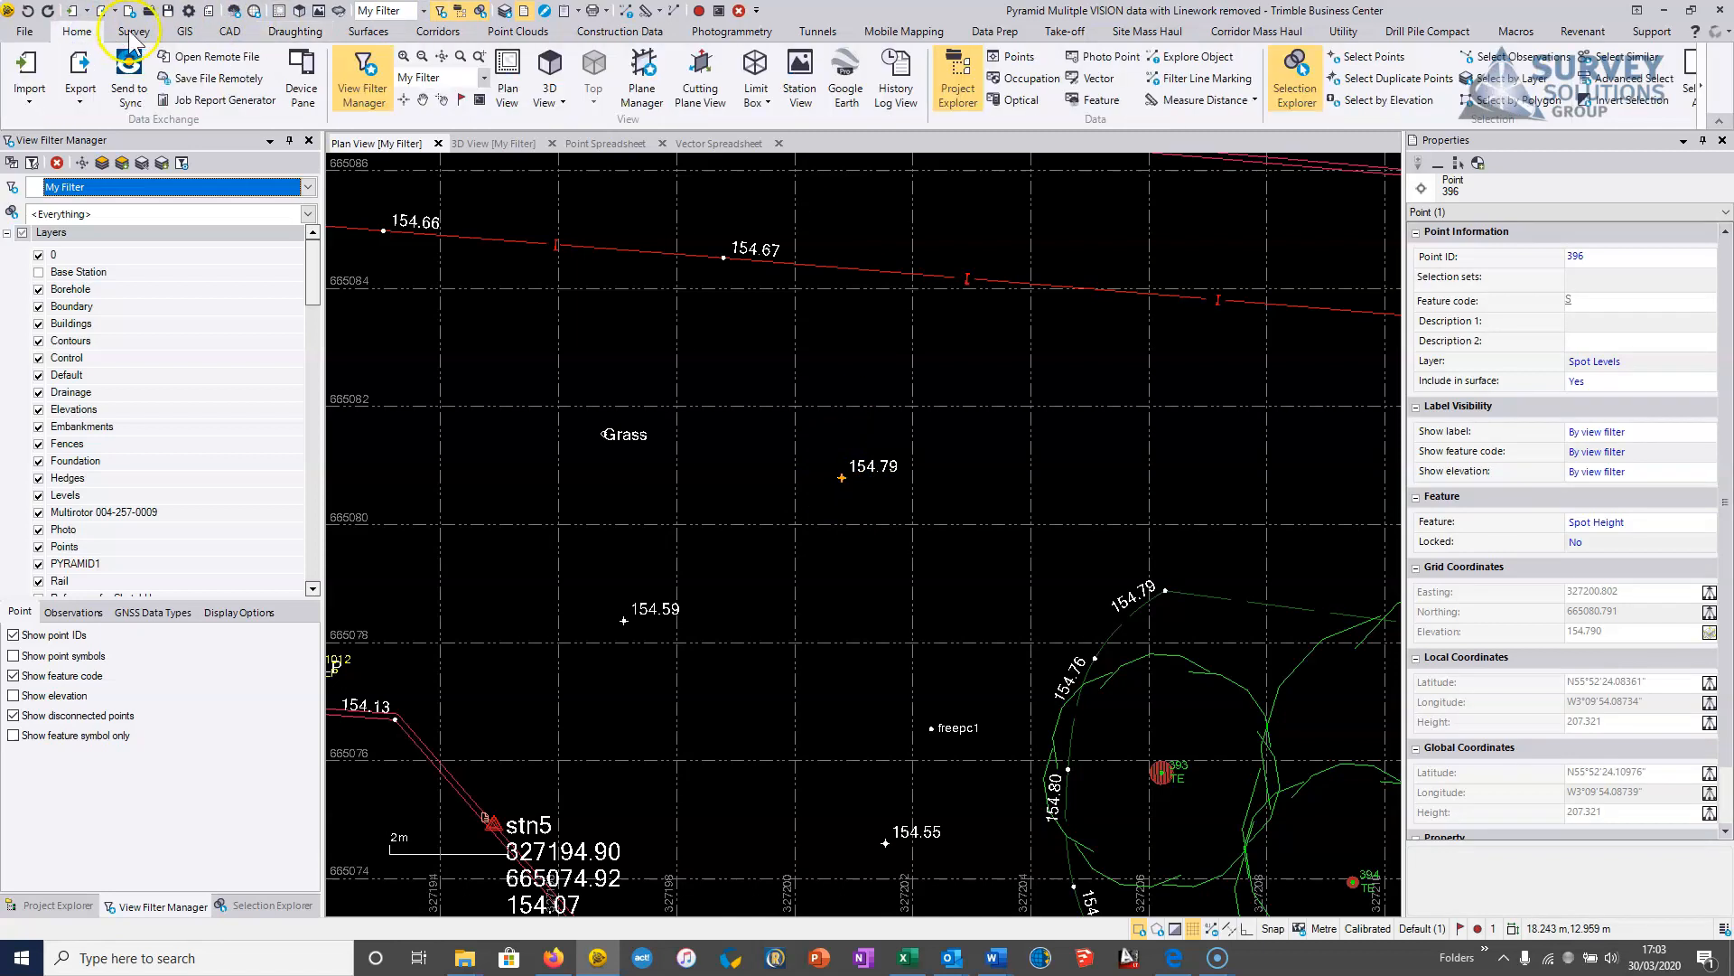
left_click(230, 34)
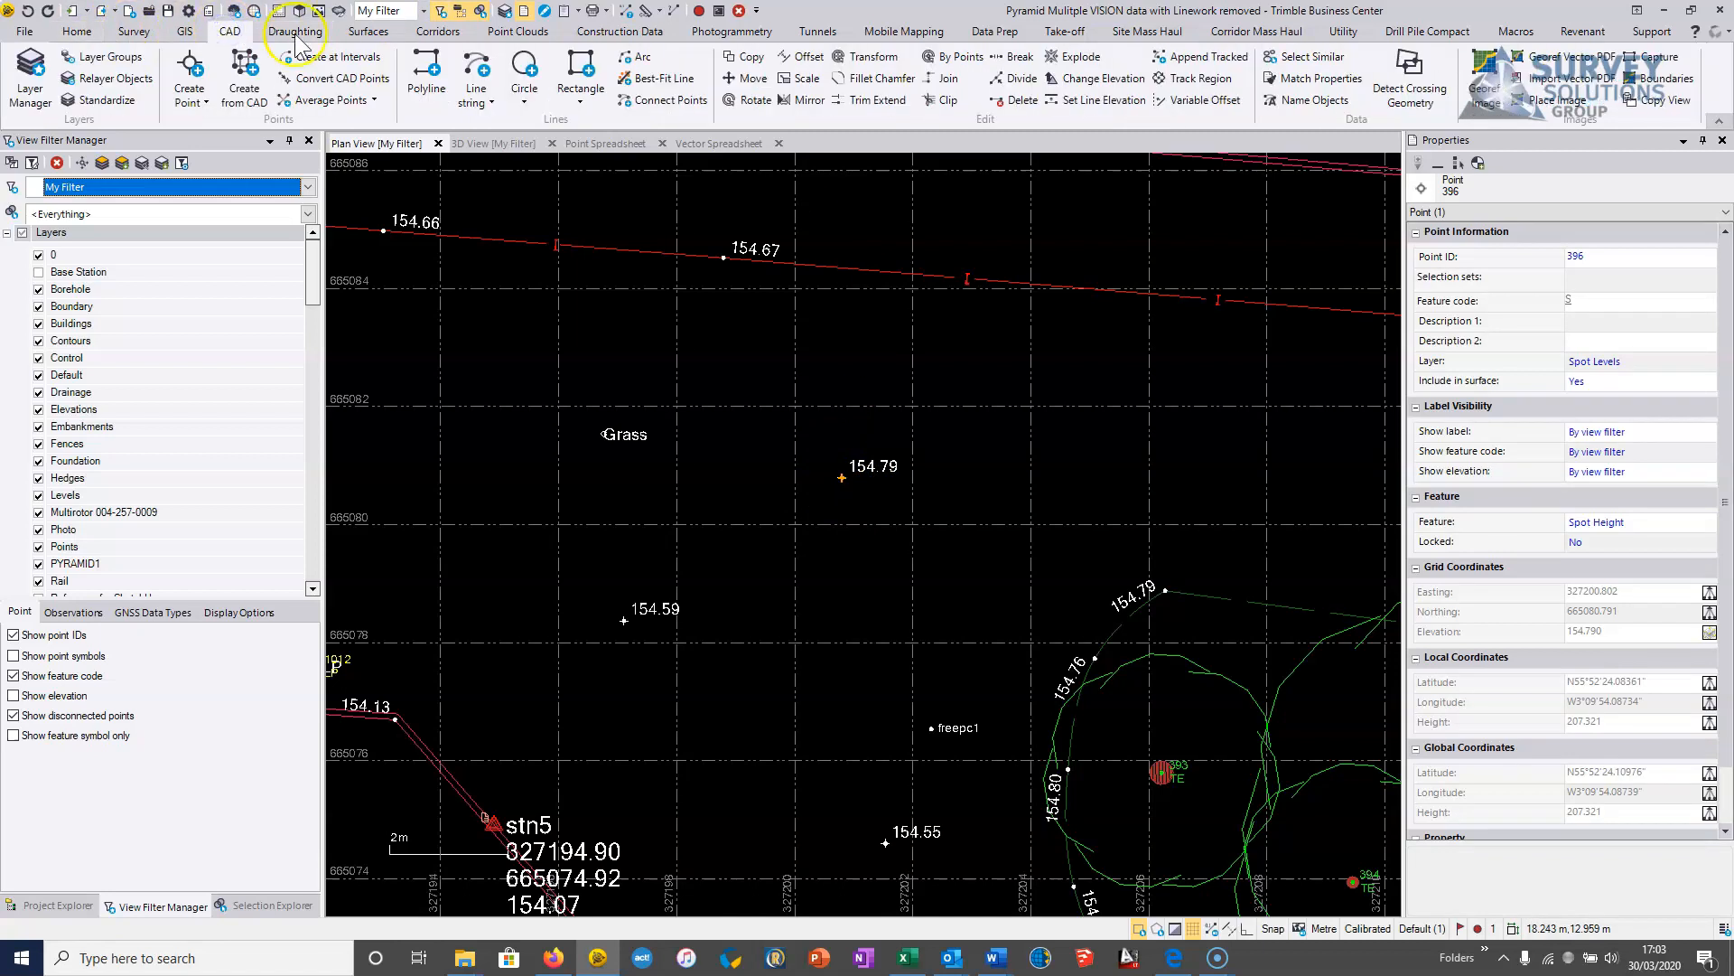
left_click(763, 82)
left_click(1486, 278)
left_click(842, 476)
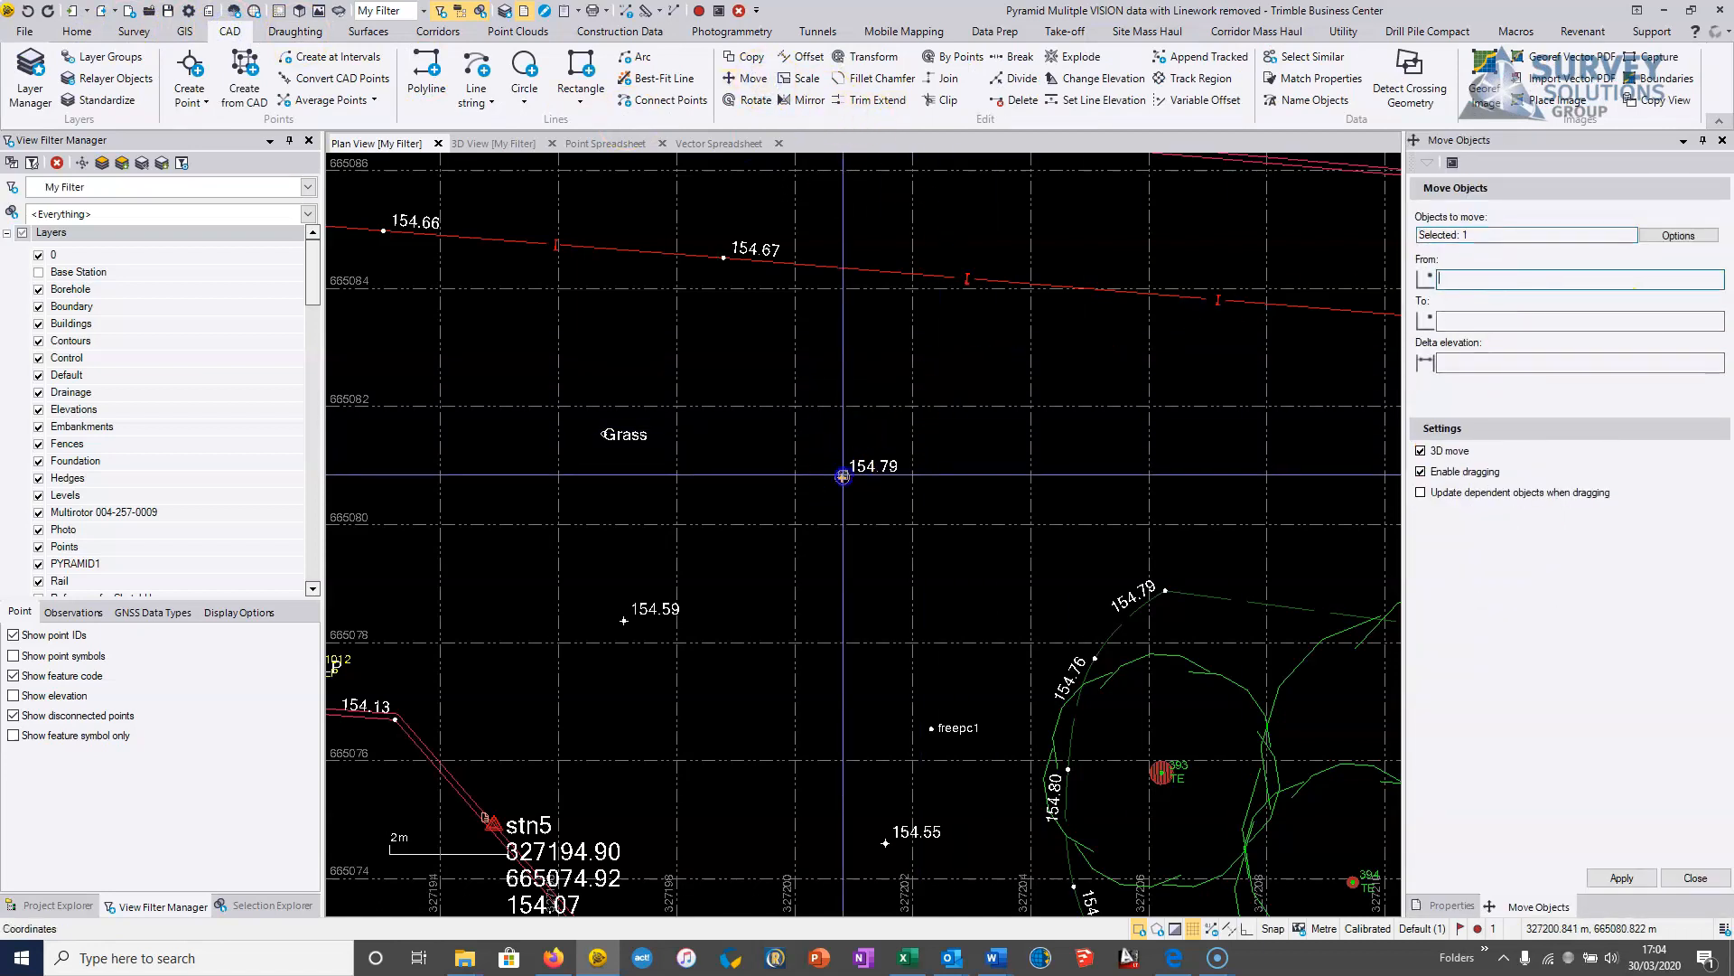
left_click(841, 407)
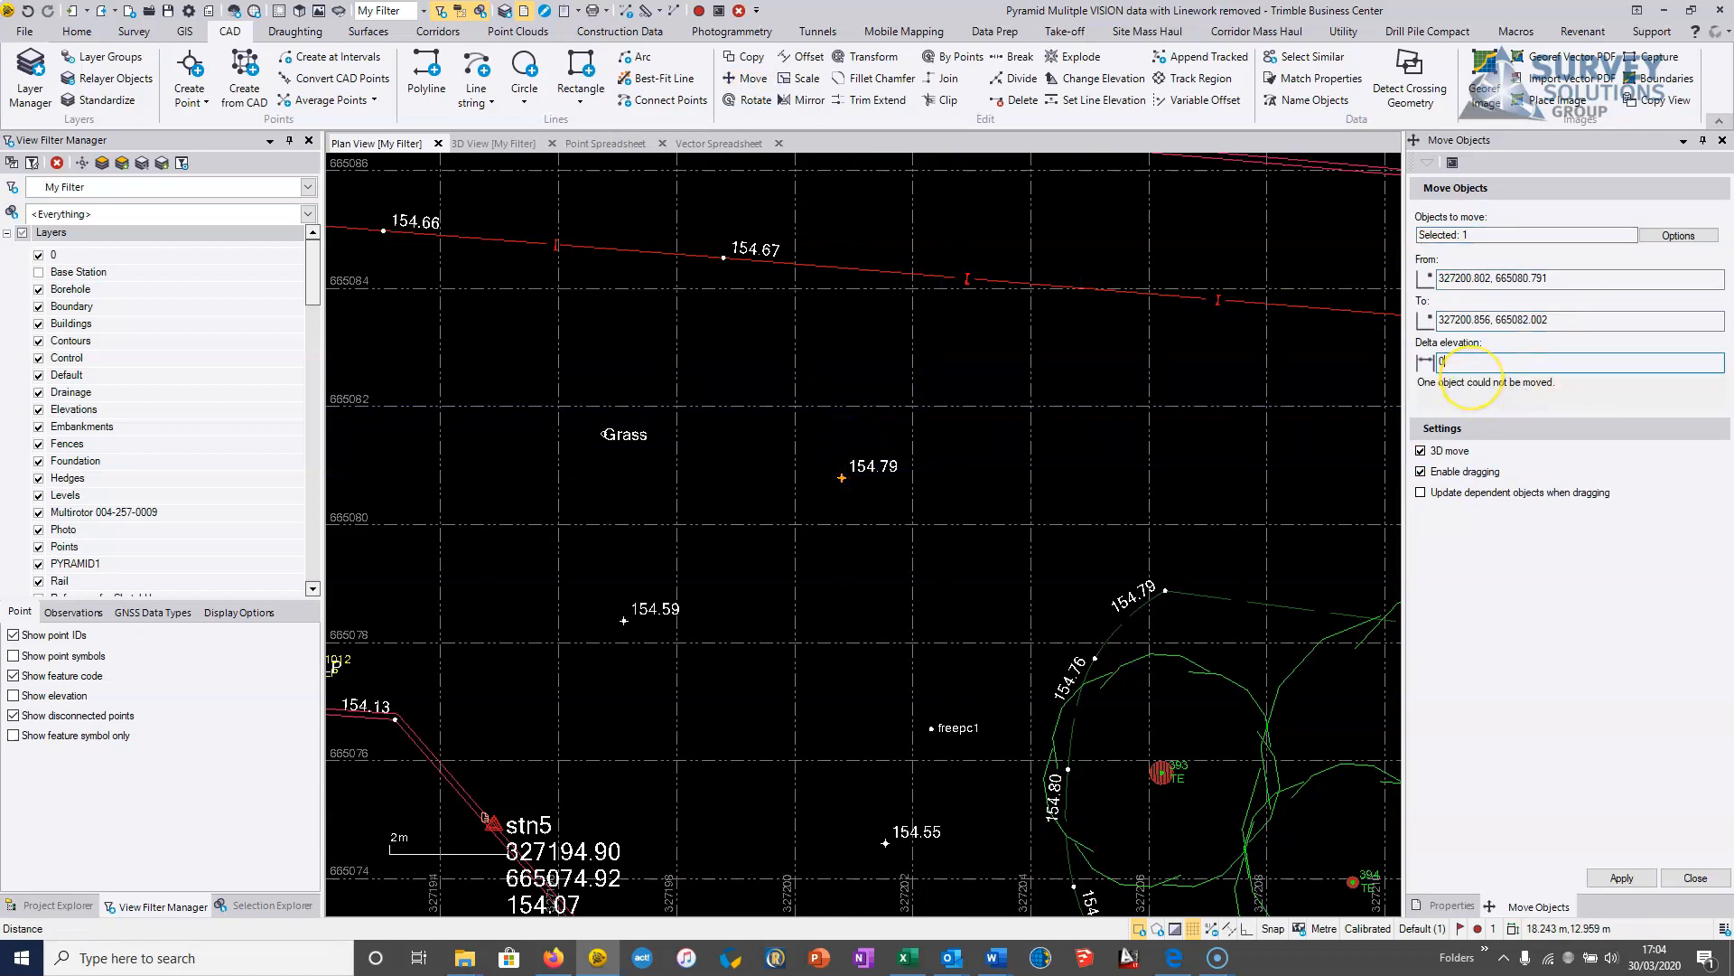
key("Return")
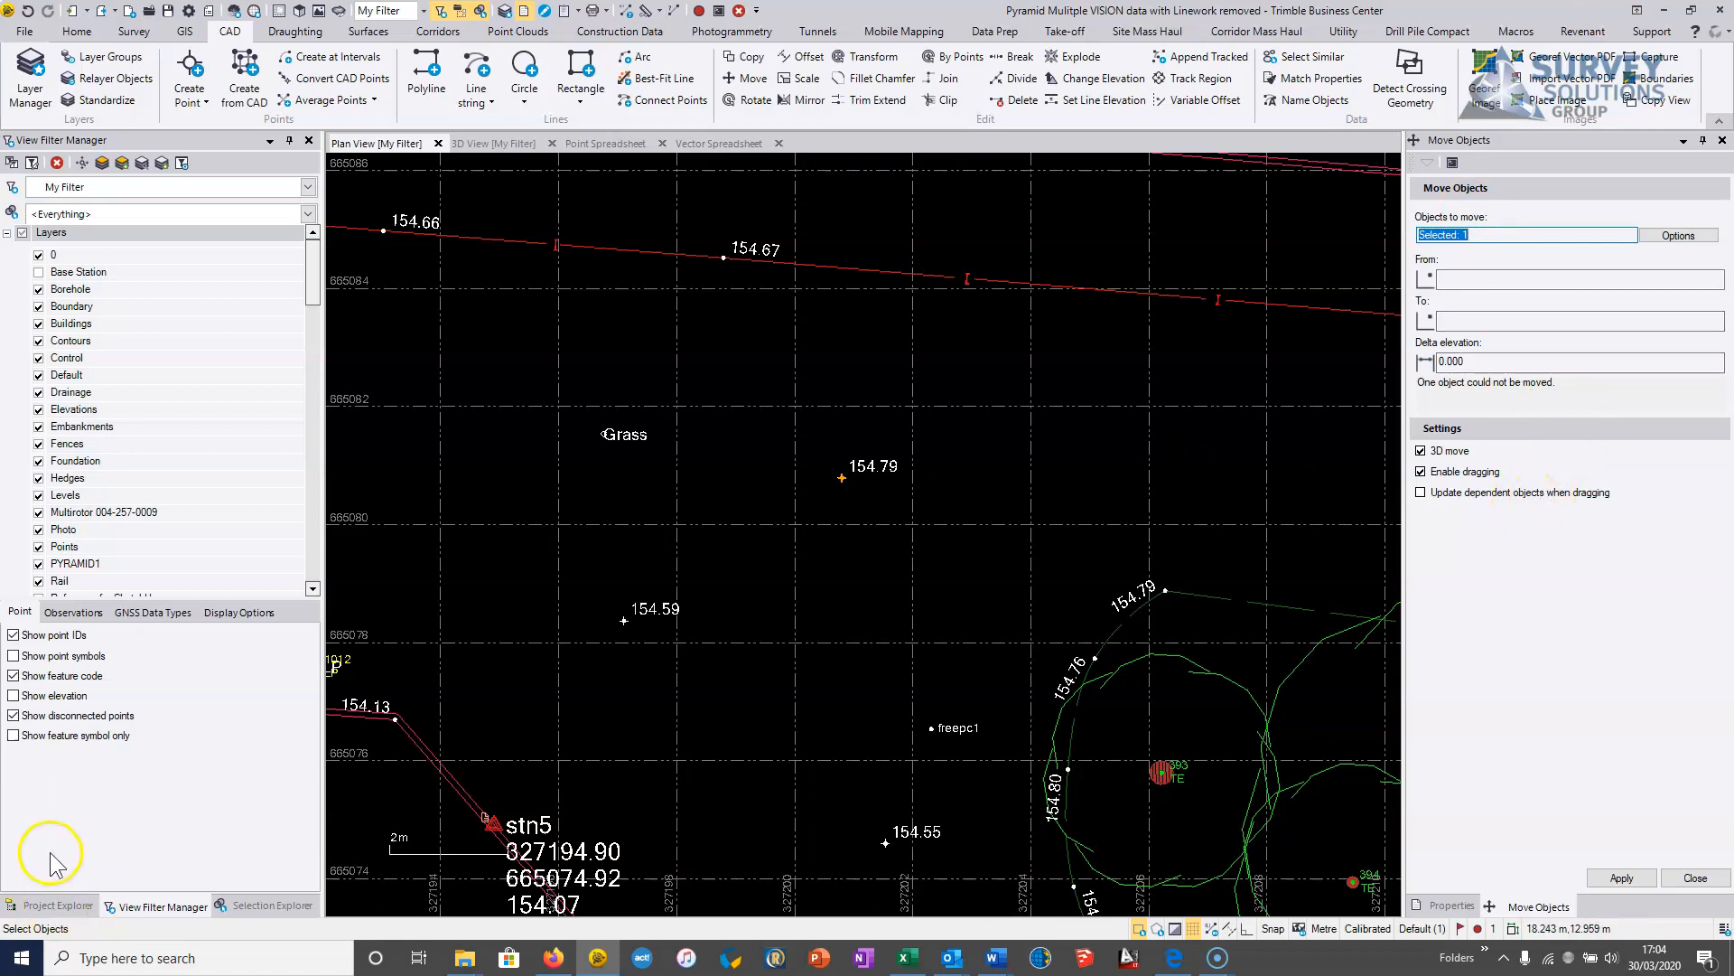
Step: Move survey point 396 to 327201.163, 665082.738 at elevation 154.790 with Move Survey Point, and close the command
left_click(143, 33)
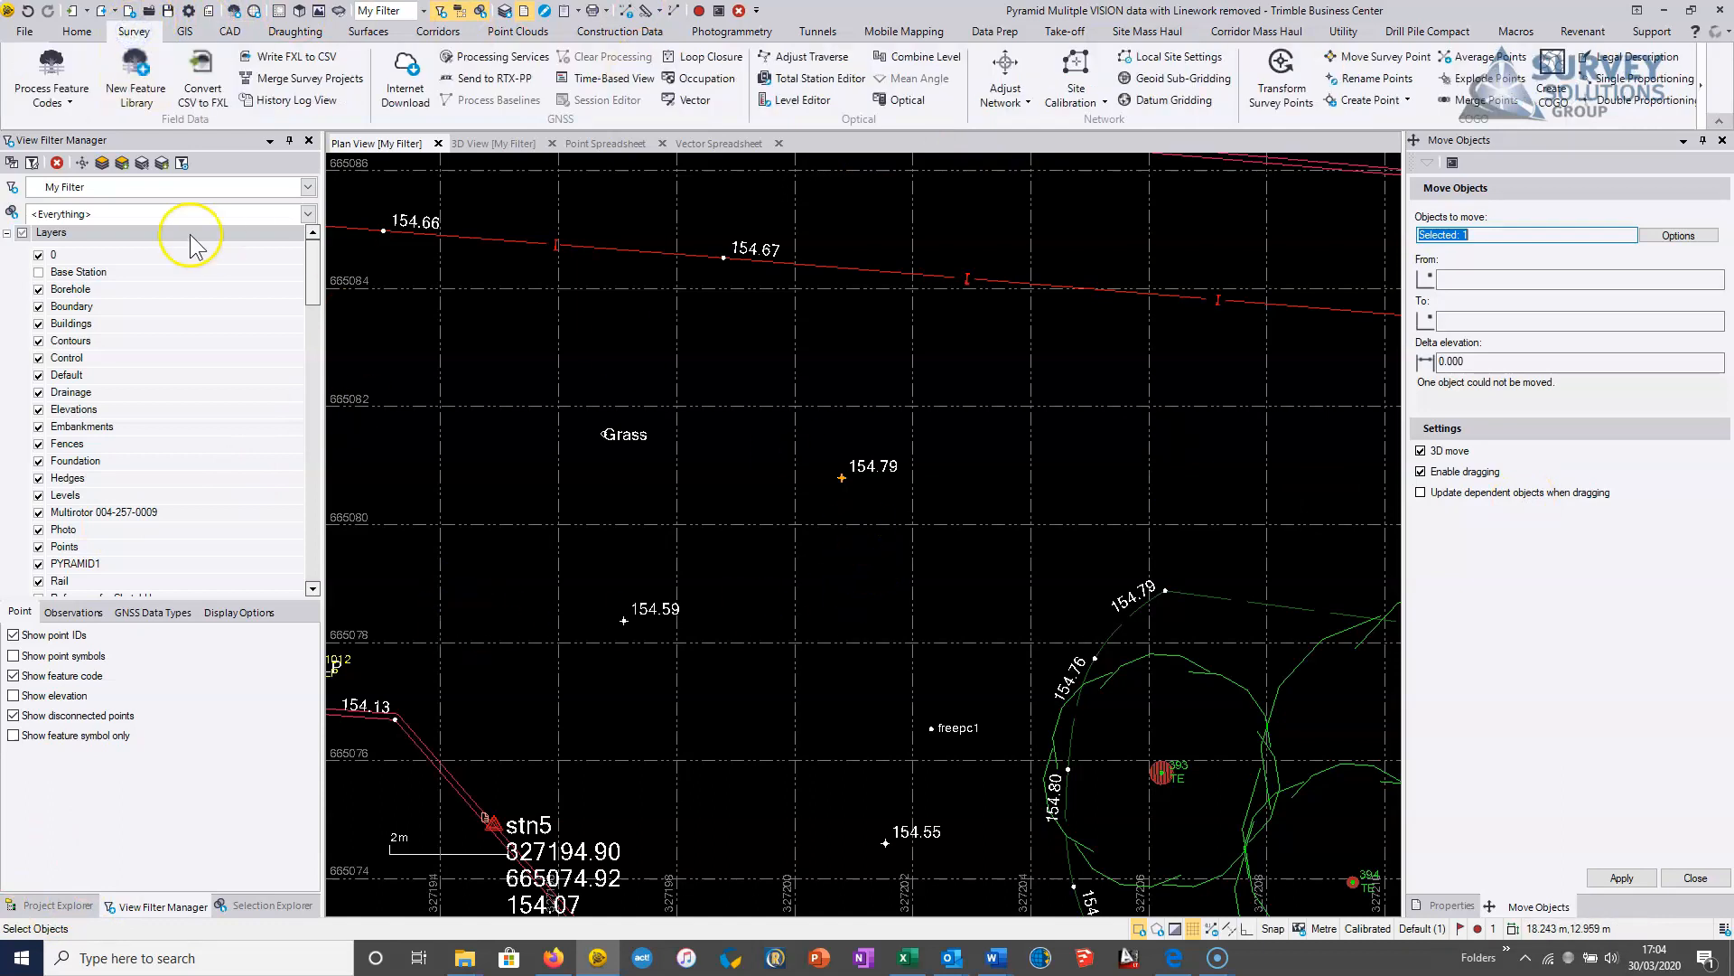
left_click(1373, 57)
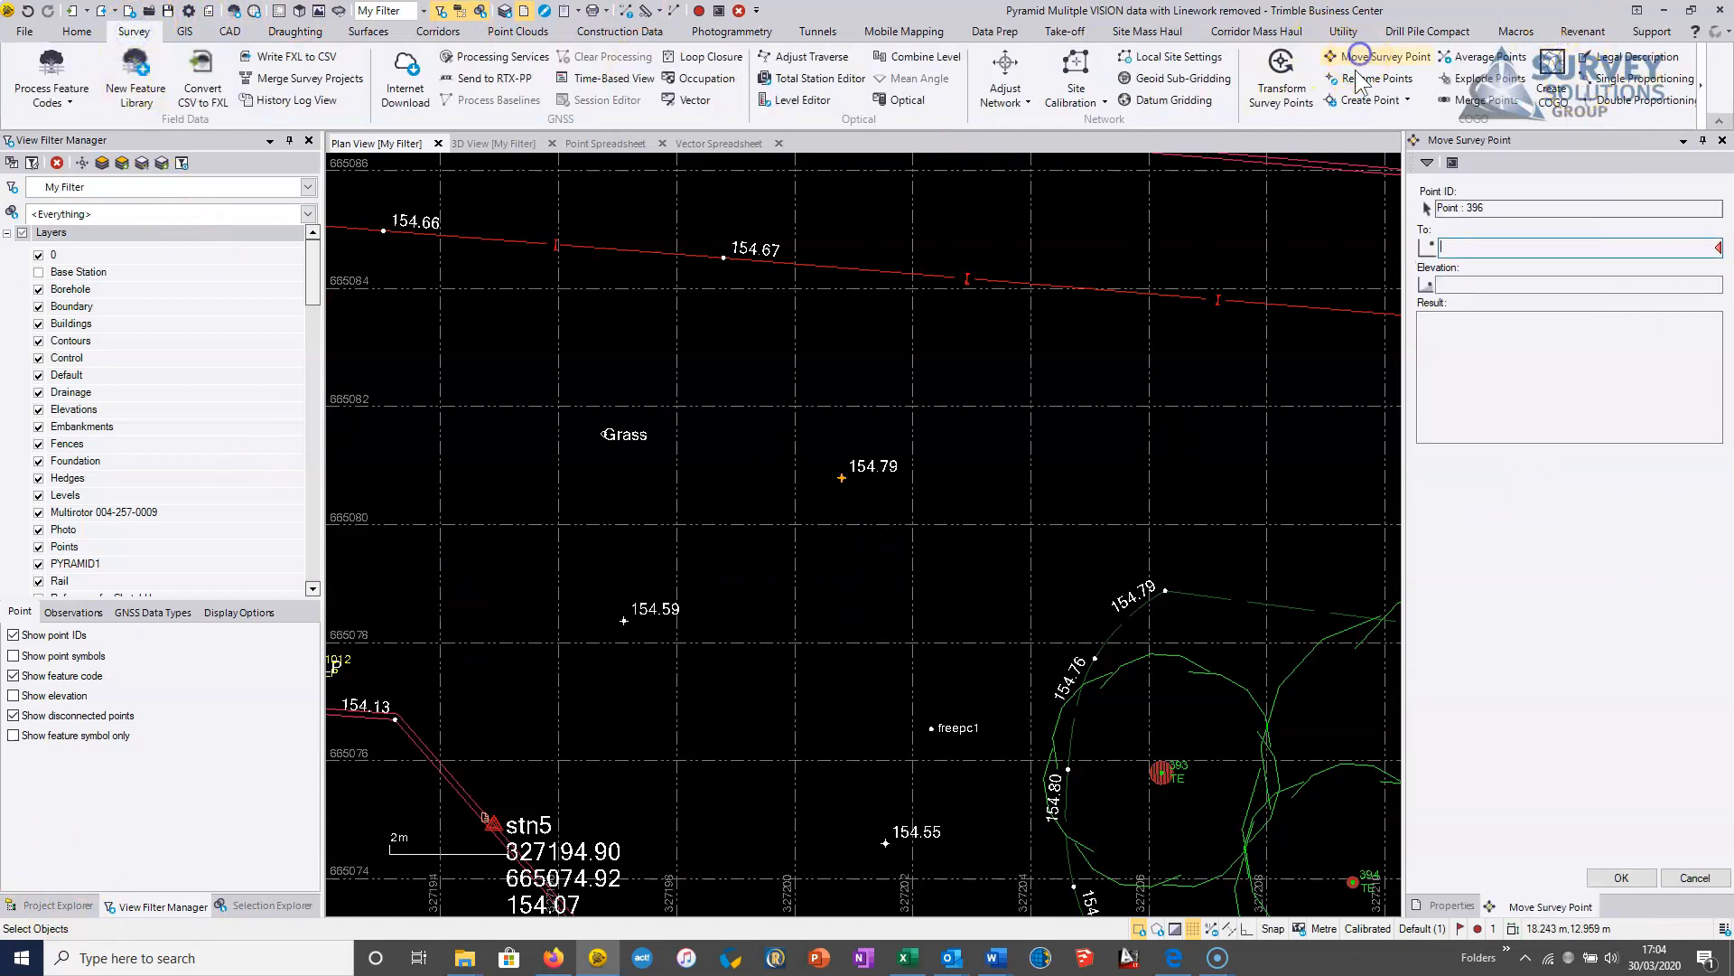
left_click(1494, 211)
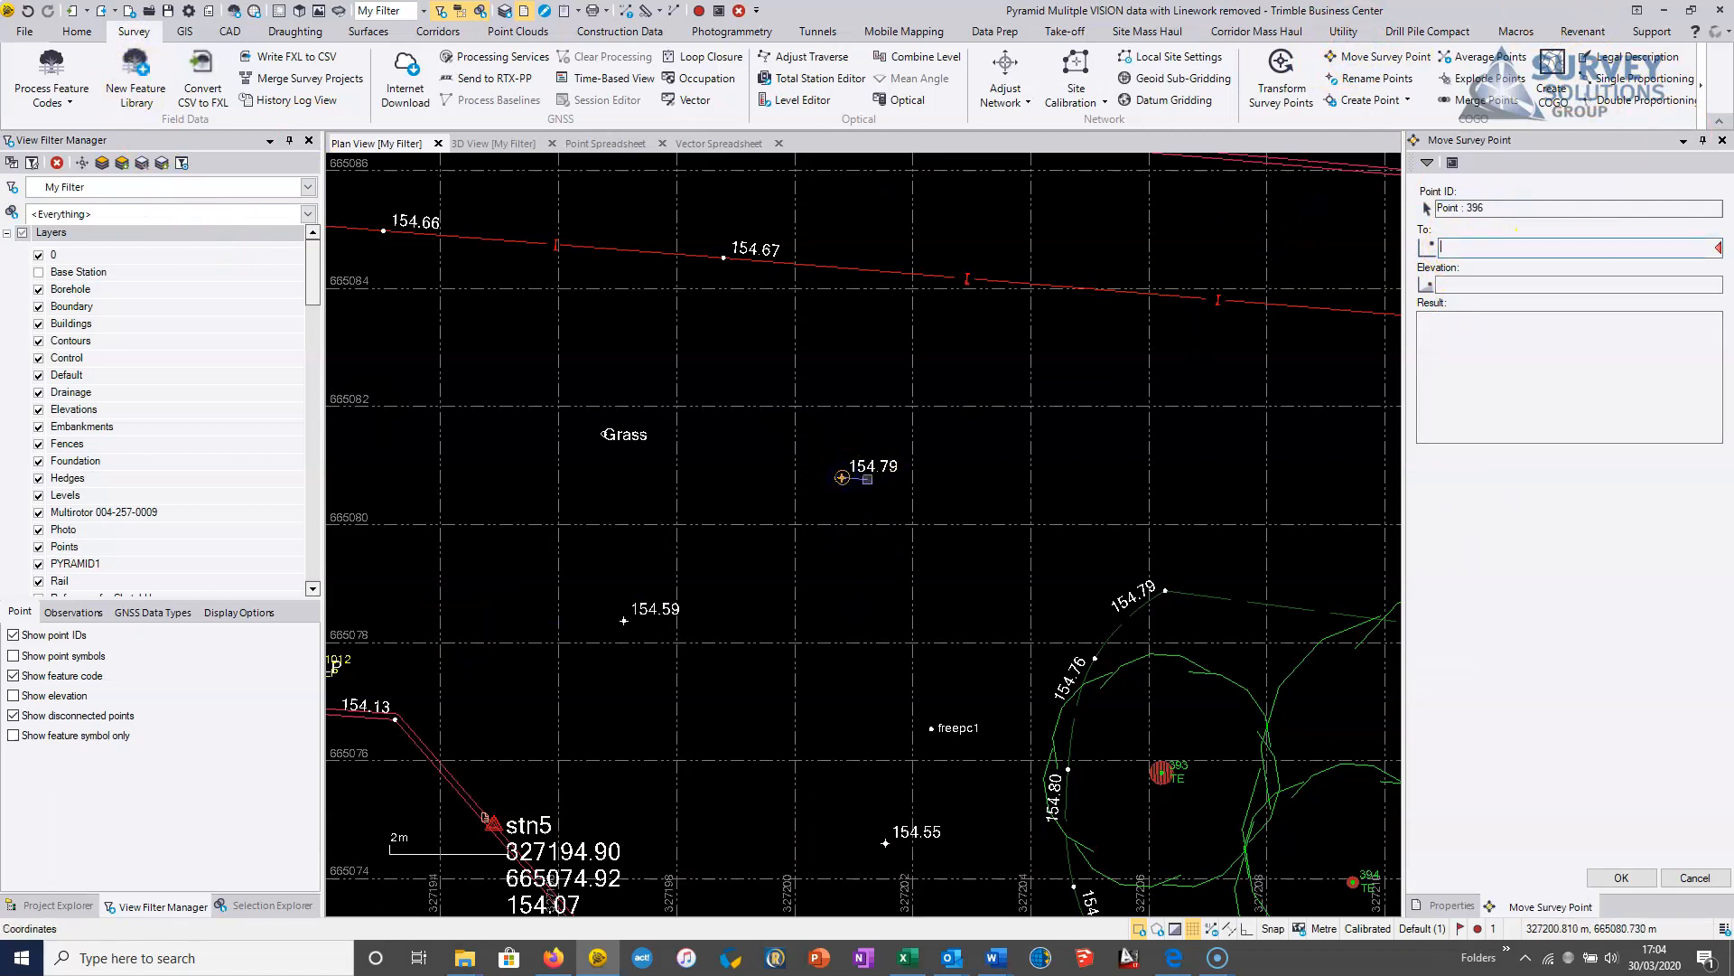
left_click(1504, 202)
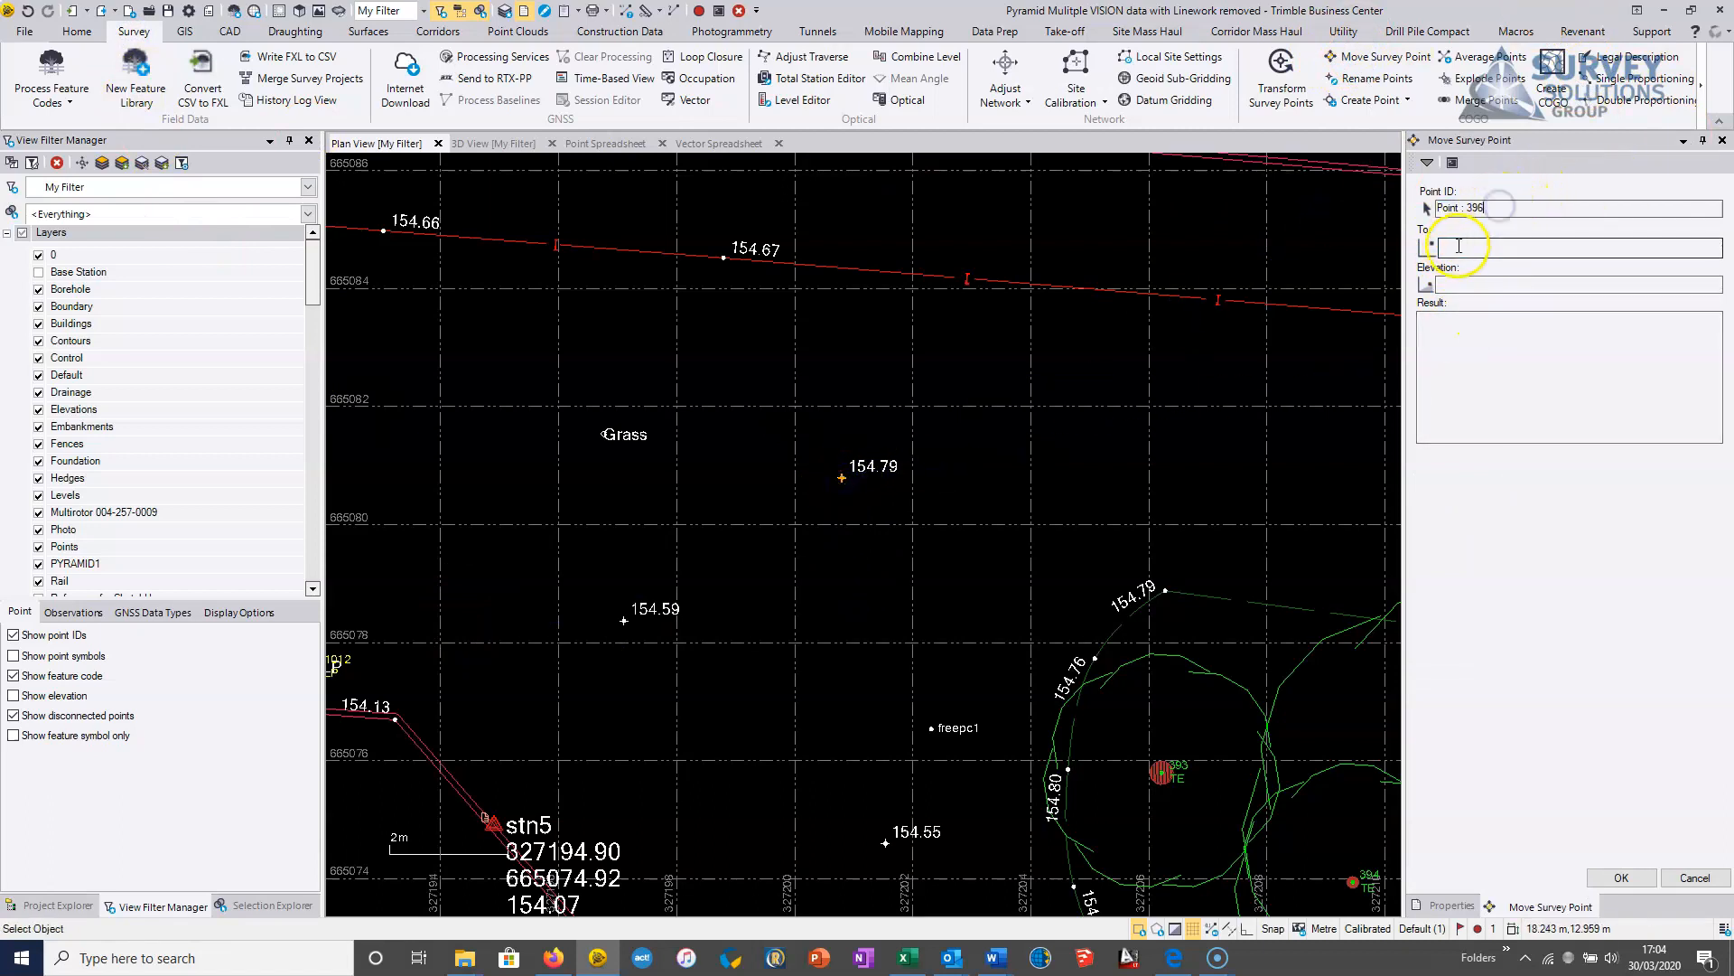
left_click(863, 362)
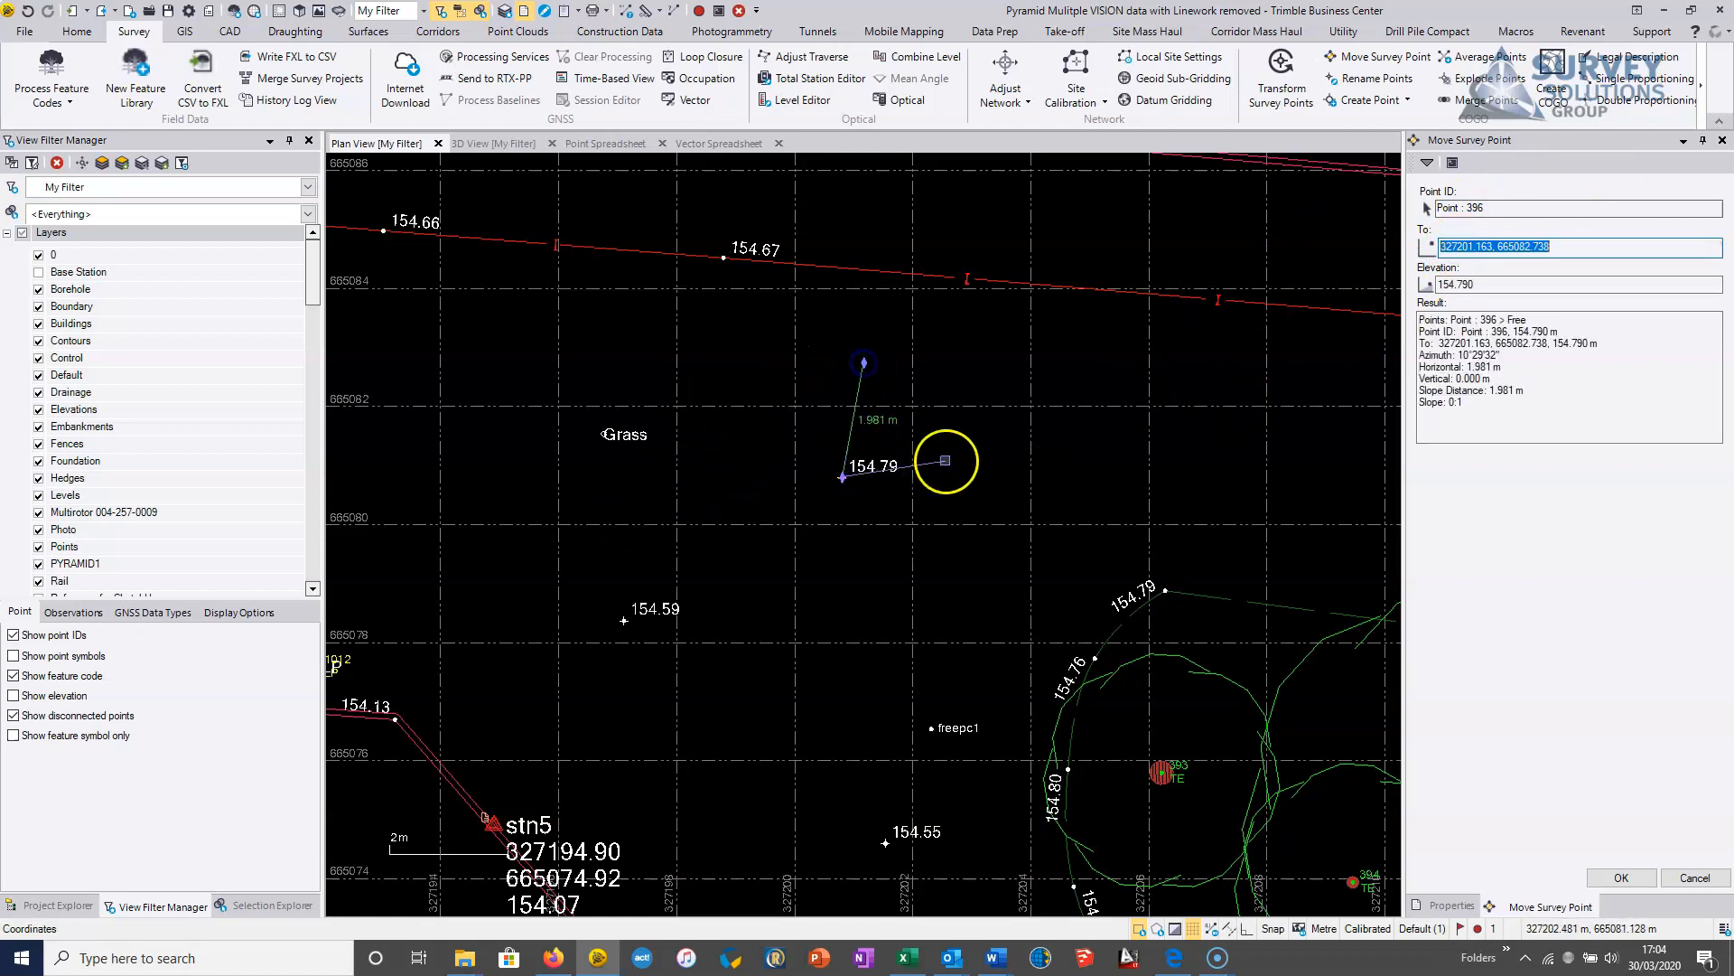
left_click(1489, 311)
left_click(1633, 878)
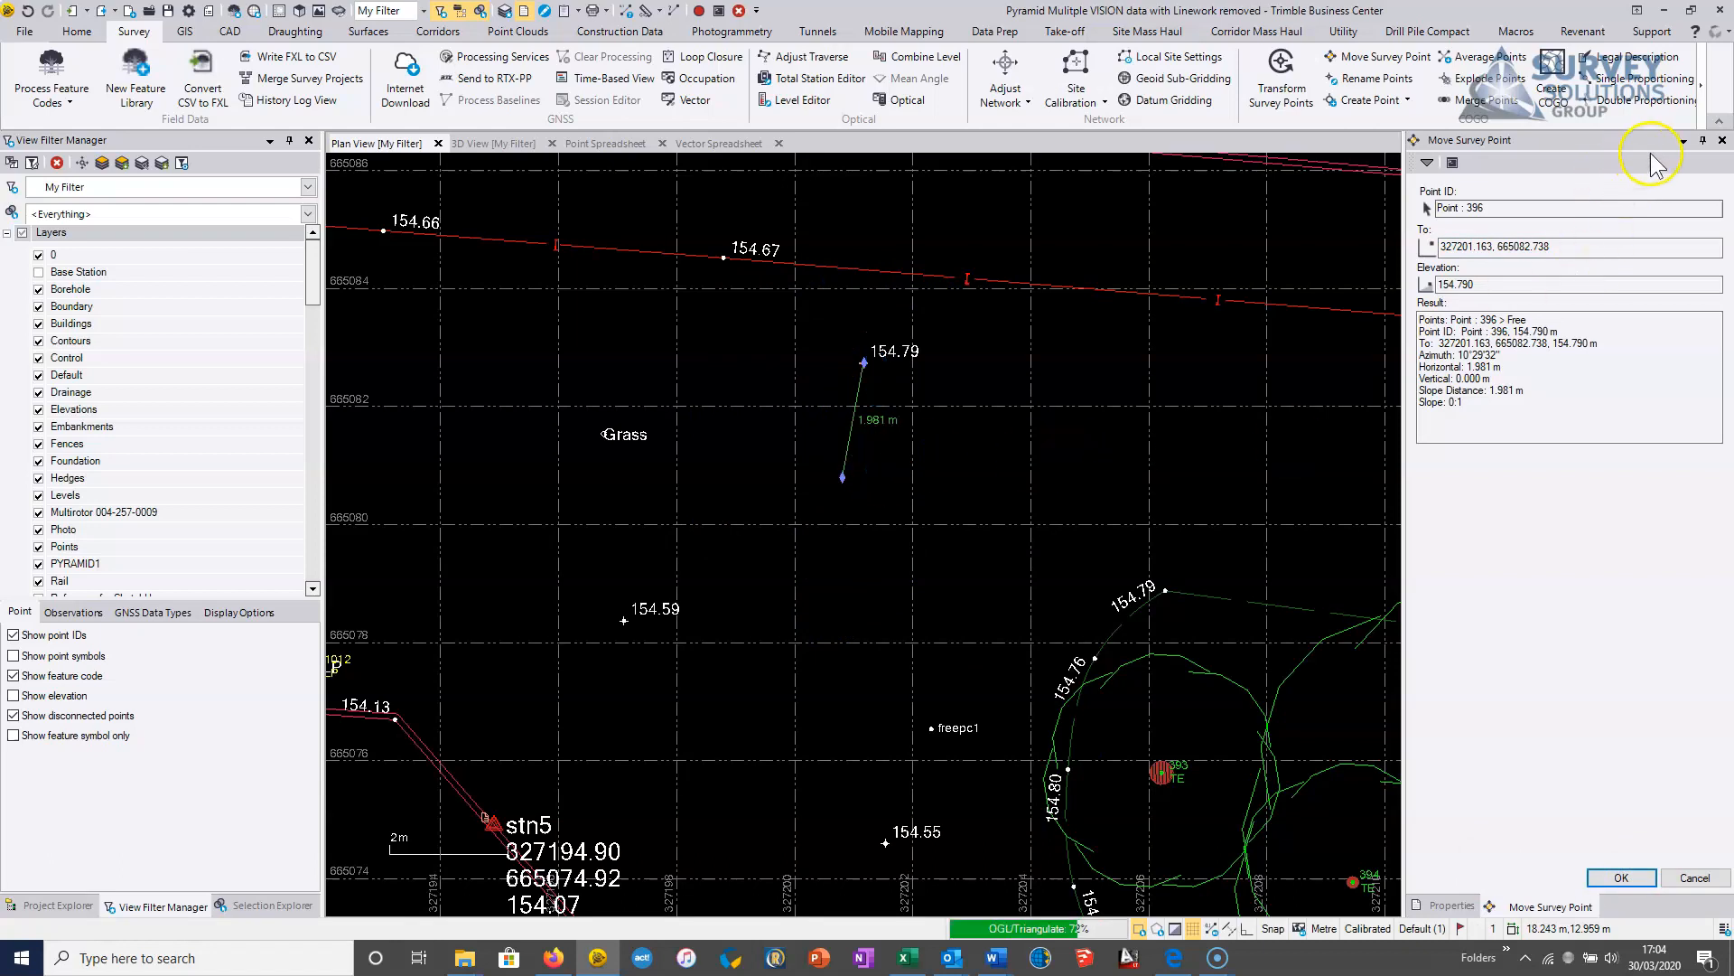
left_click(1723, 142)
left_click(955, 430)
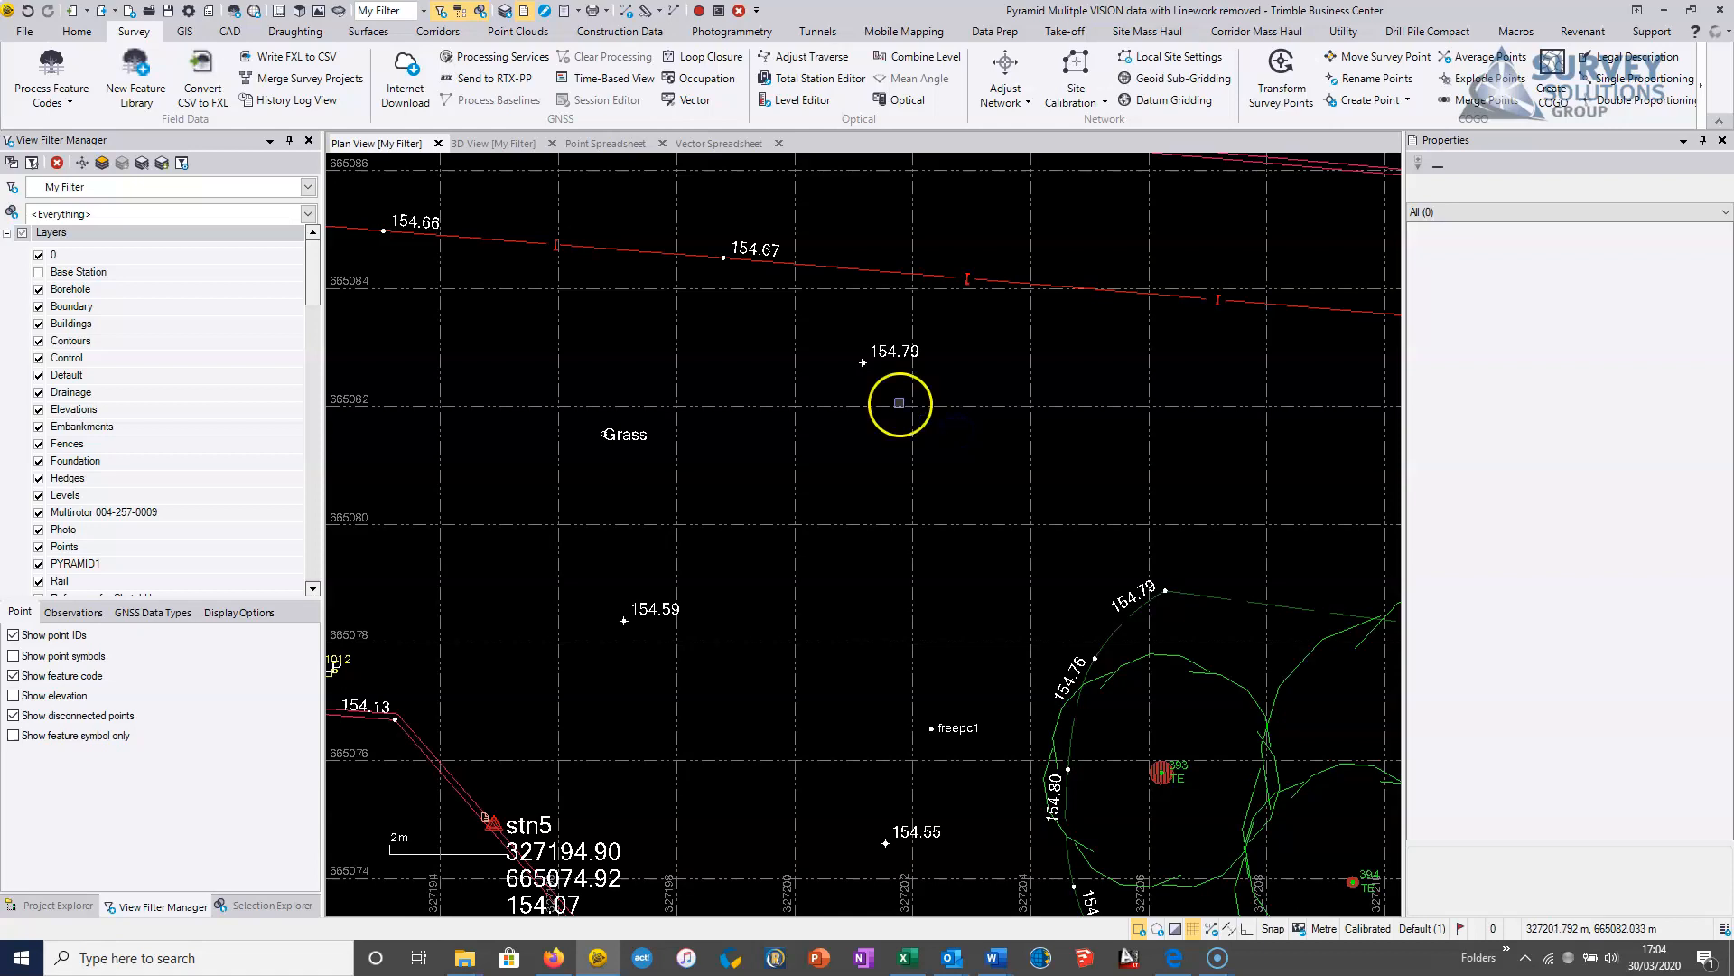
Step: Show the Flags Window and look up the moved point 396 in the Point Spreadsheet
left_click(1459, 928)
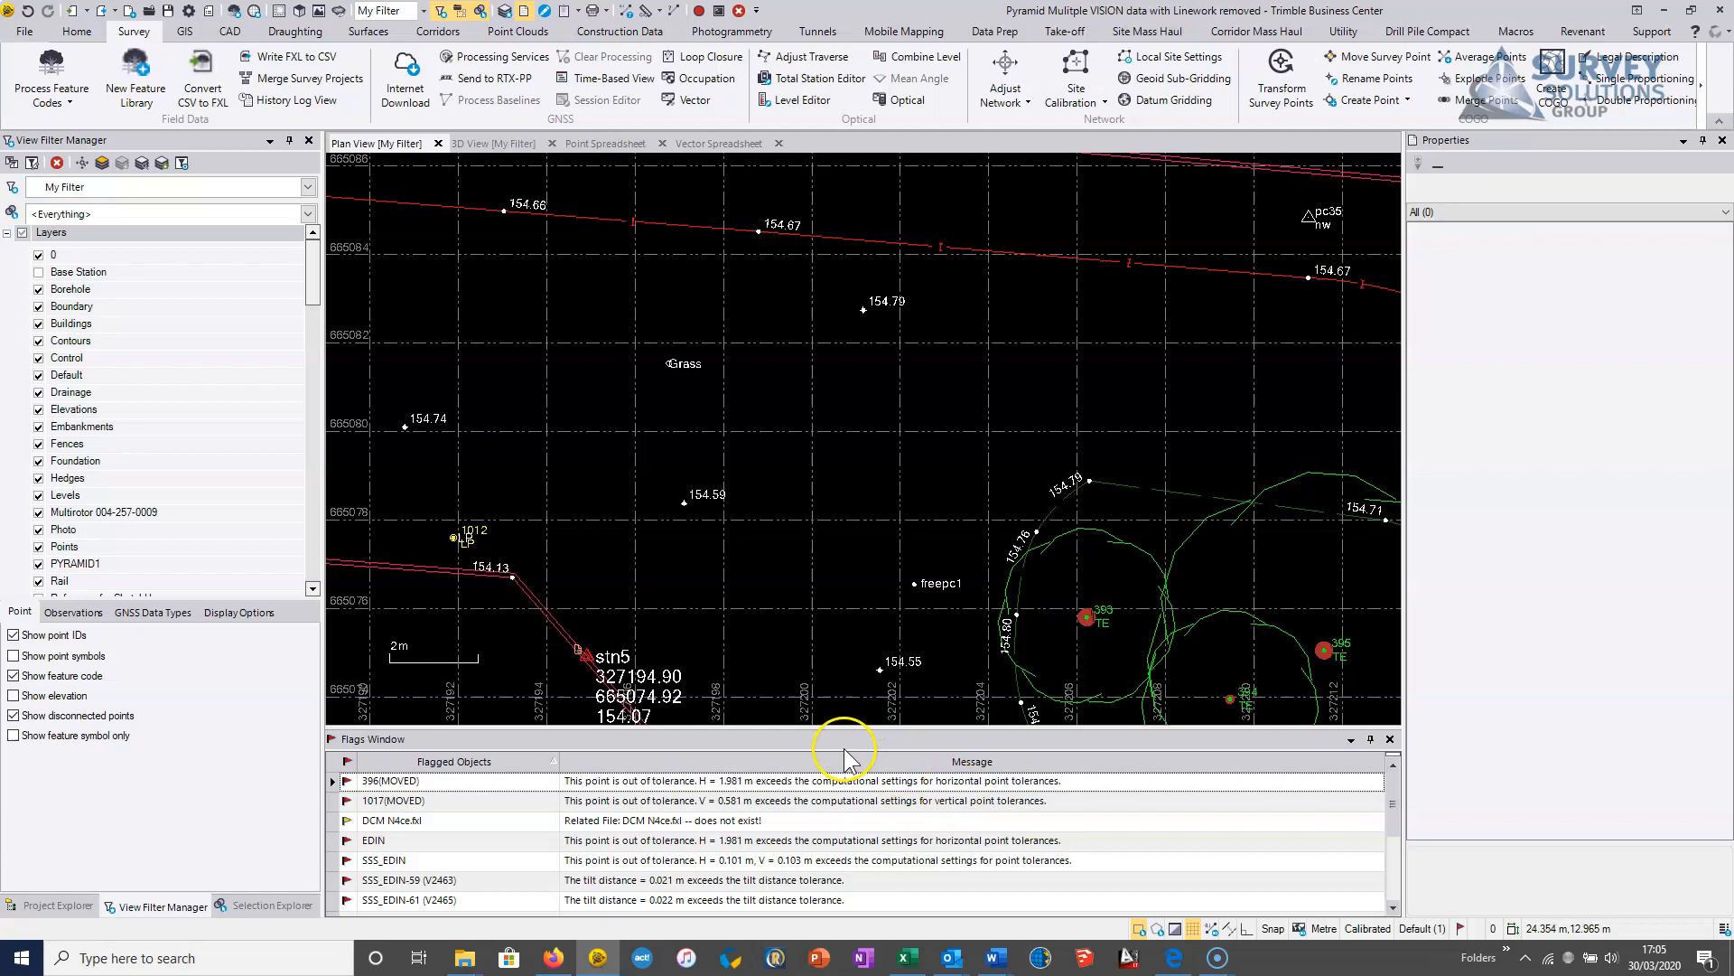
left_click(598, 143)
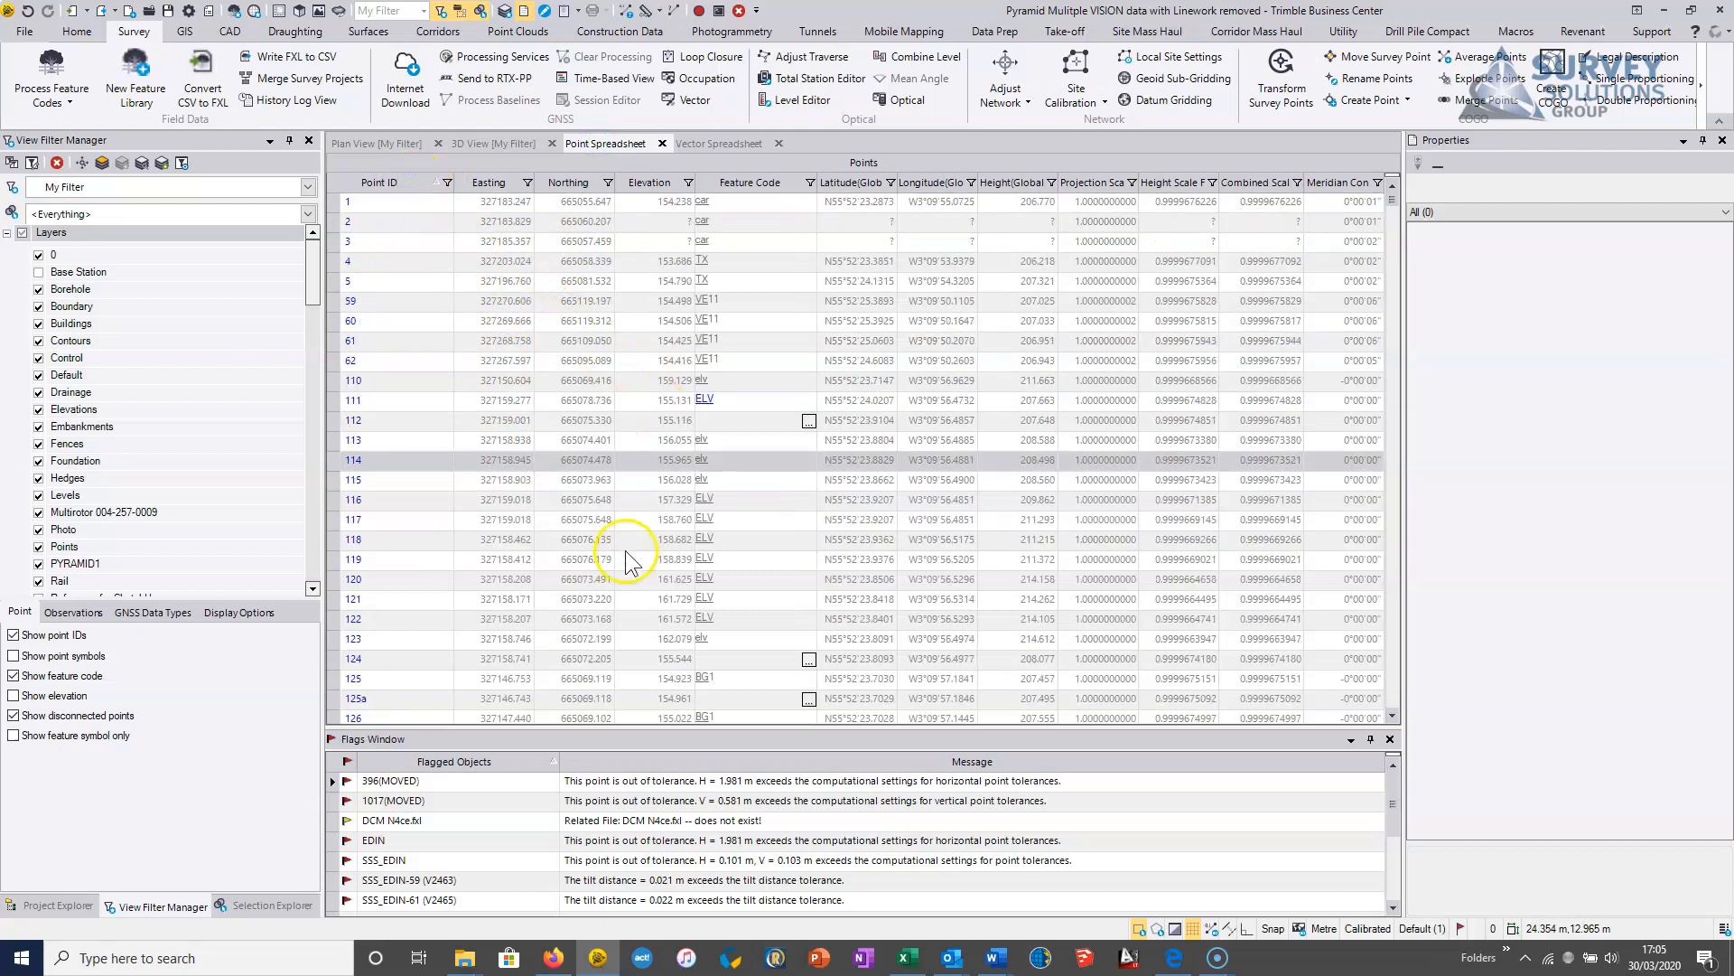
scroll(625, 550, "down", 15)
scroll(625, 547, "down", 20)
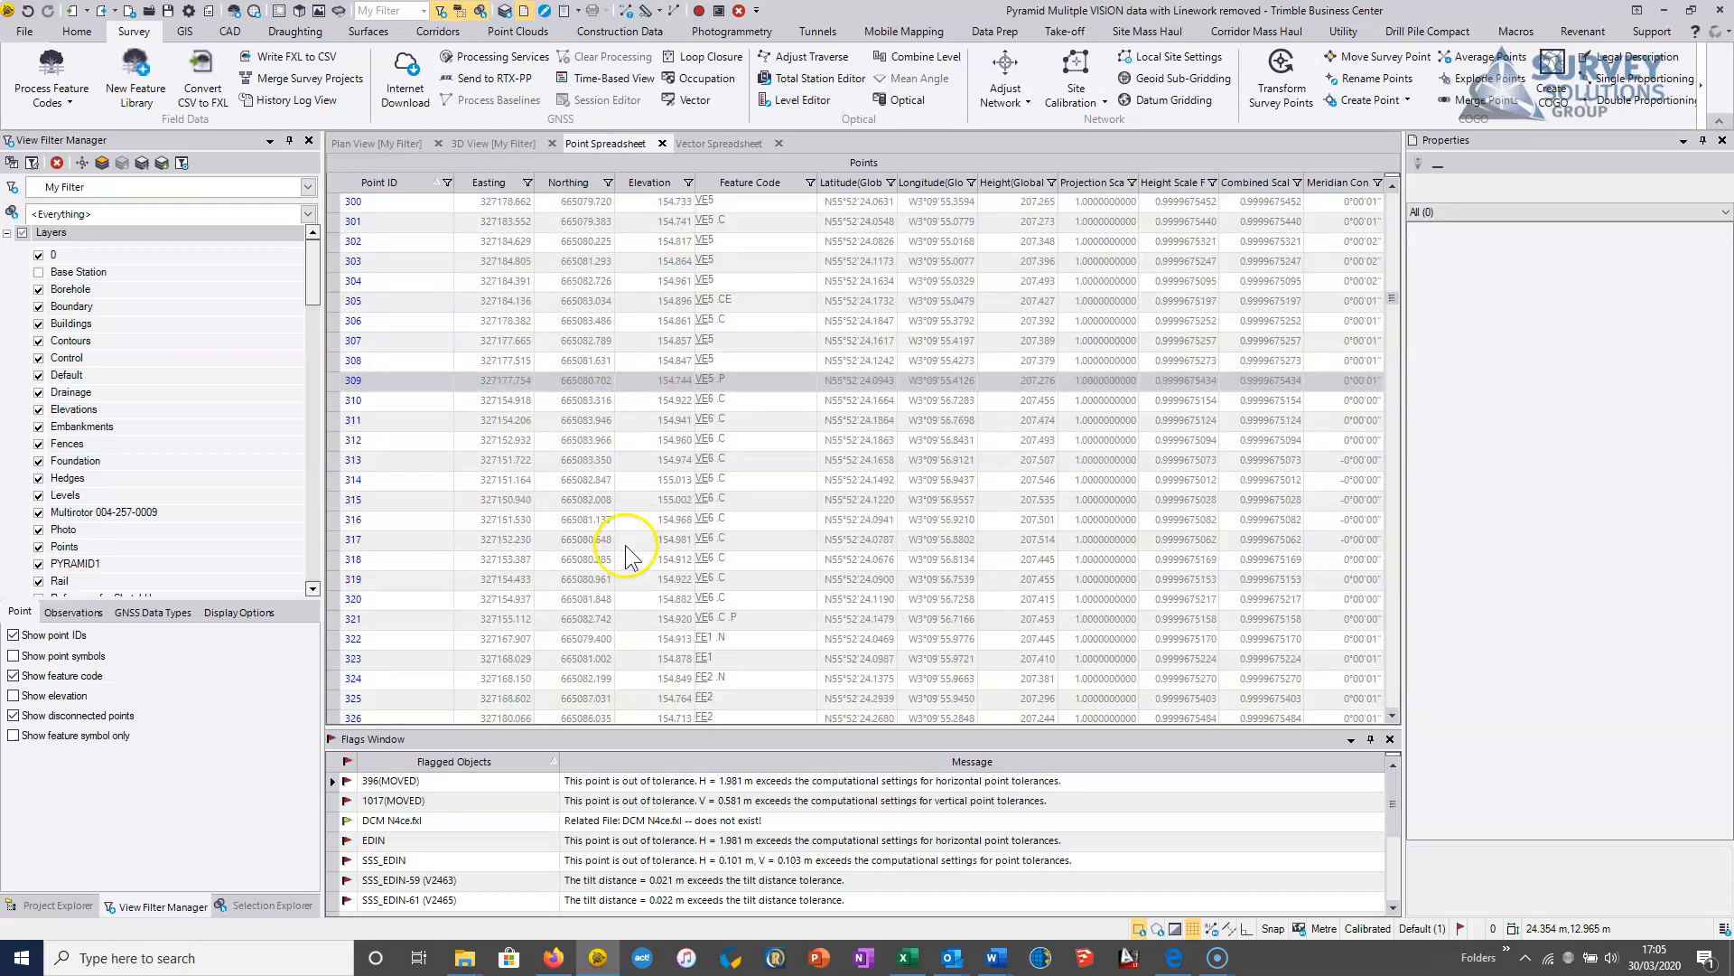
scroll(626, 547, "down", 20)
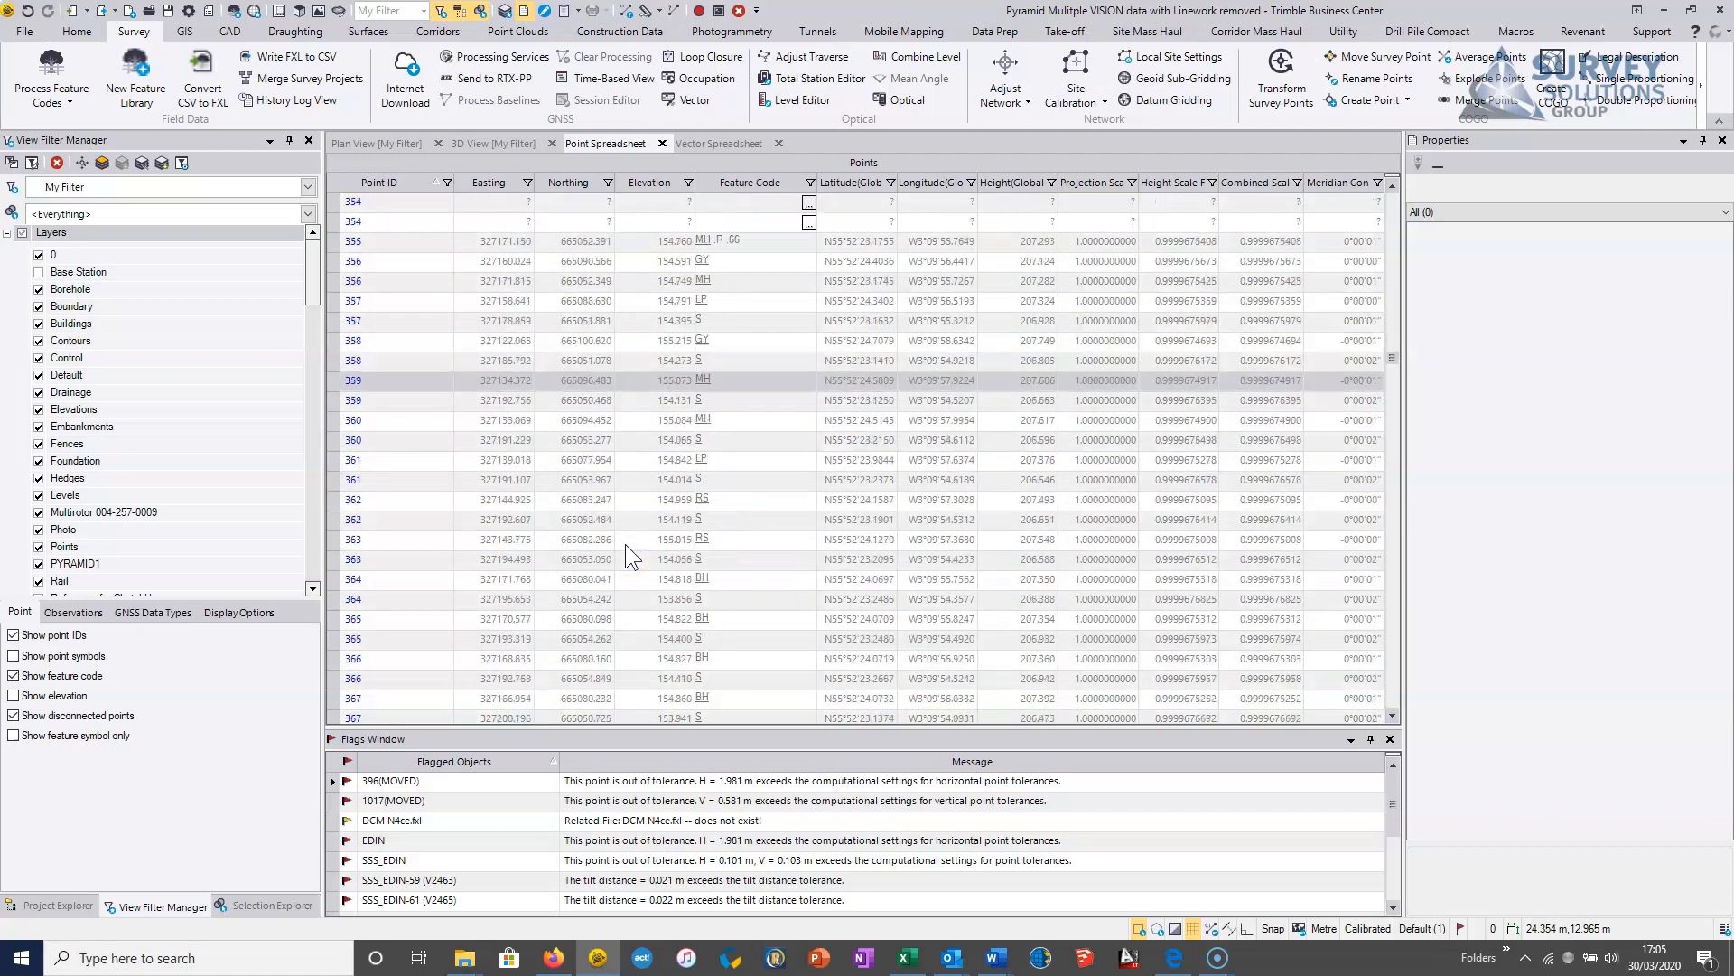
scroll(626, 544, "down", 9)
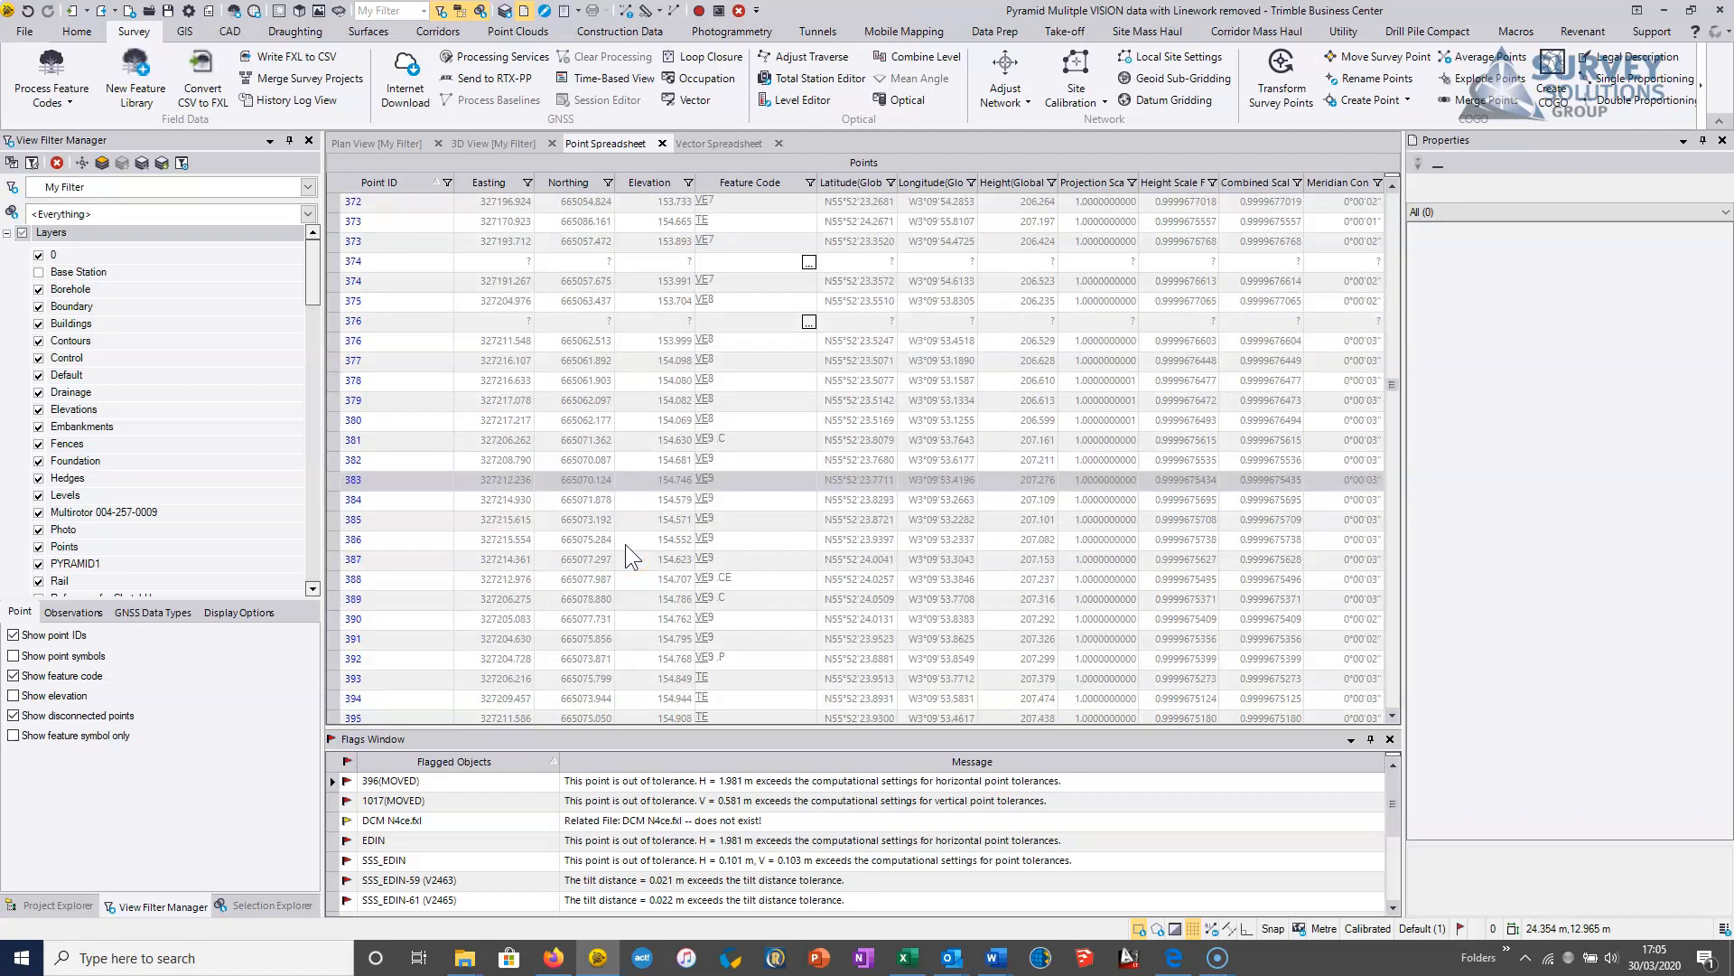
left_click(377, 636)
left_click(379, 620)
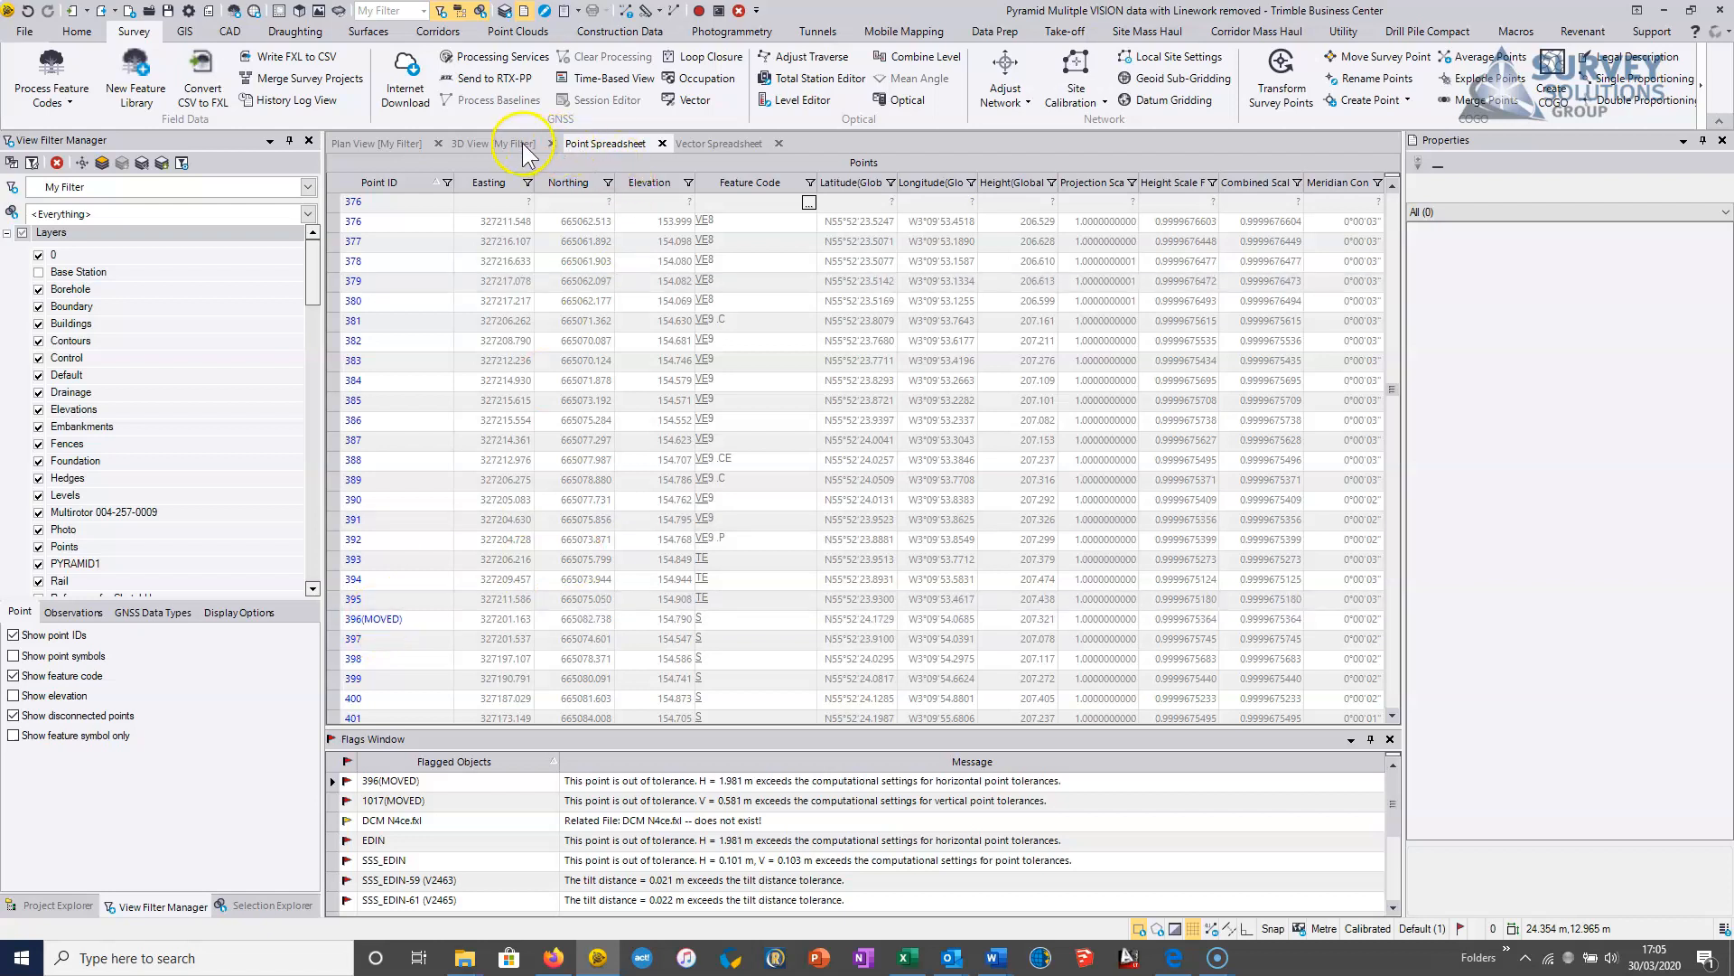
Step: Return to the plan view and examine the linework from the car park up to the curved line in the north
left_click(511, 144)
left_click(372, 144)
scroll(663, 460, "down", 5)
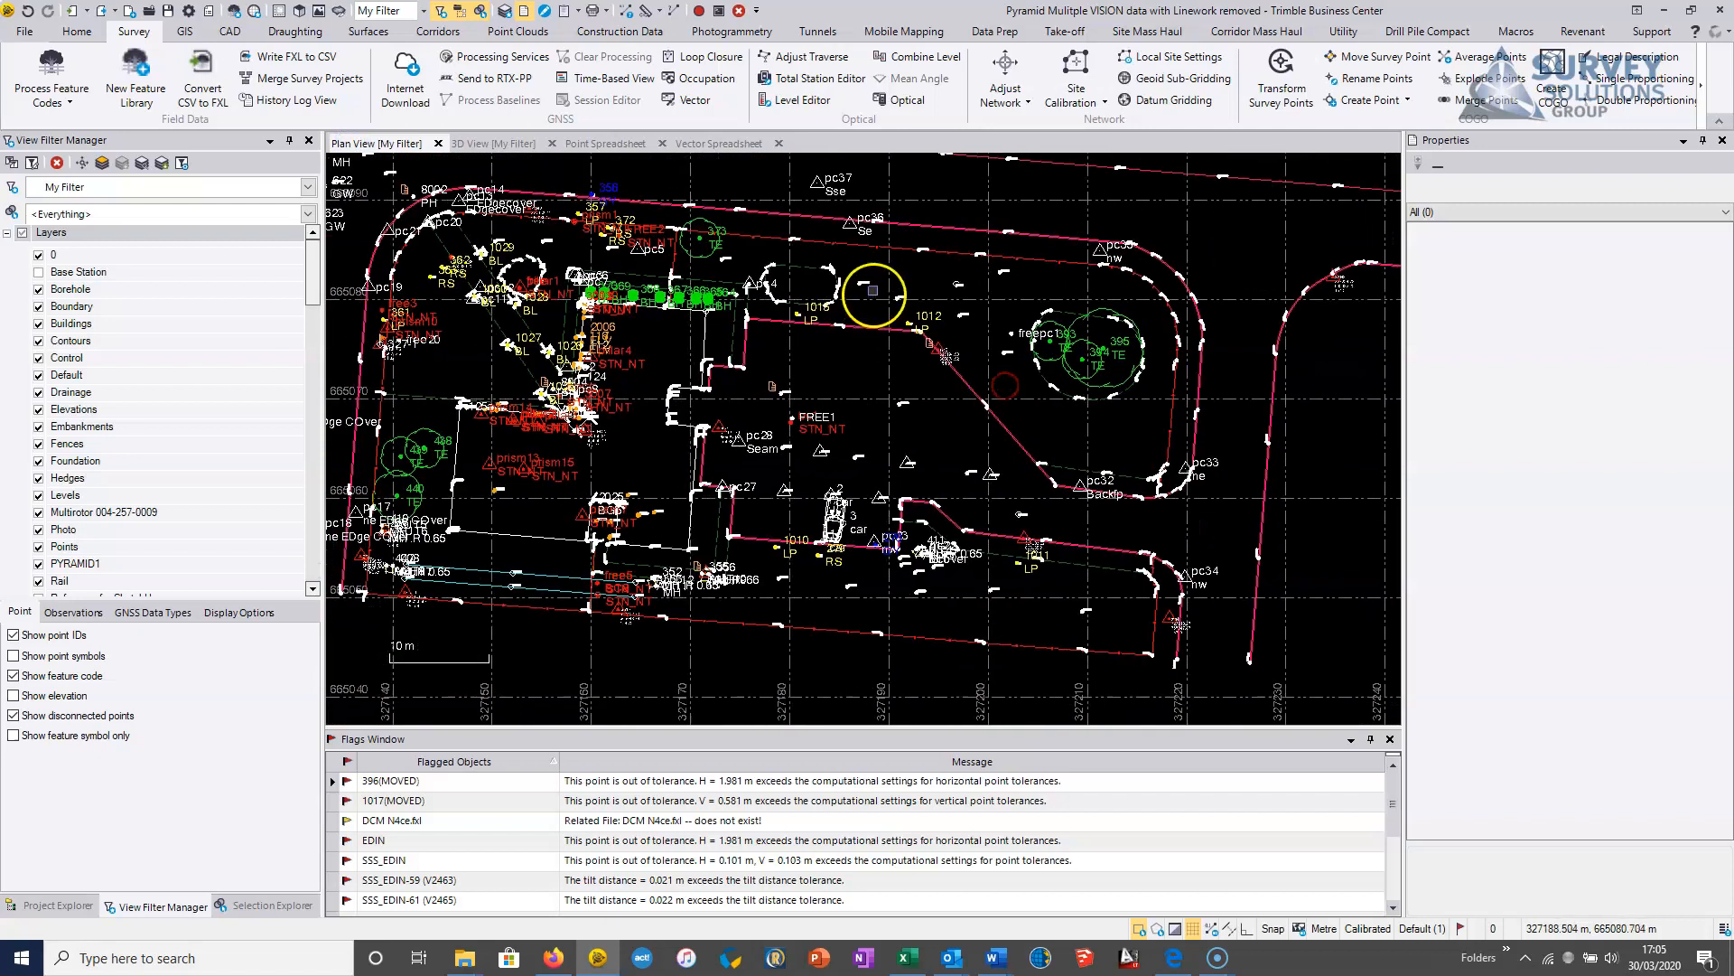
middle_click_drag(872, 290, 955, 422)
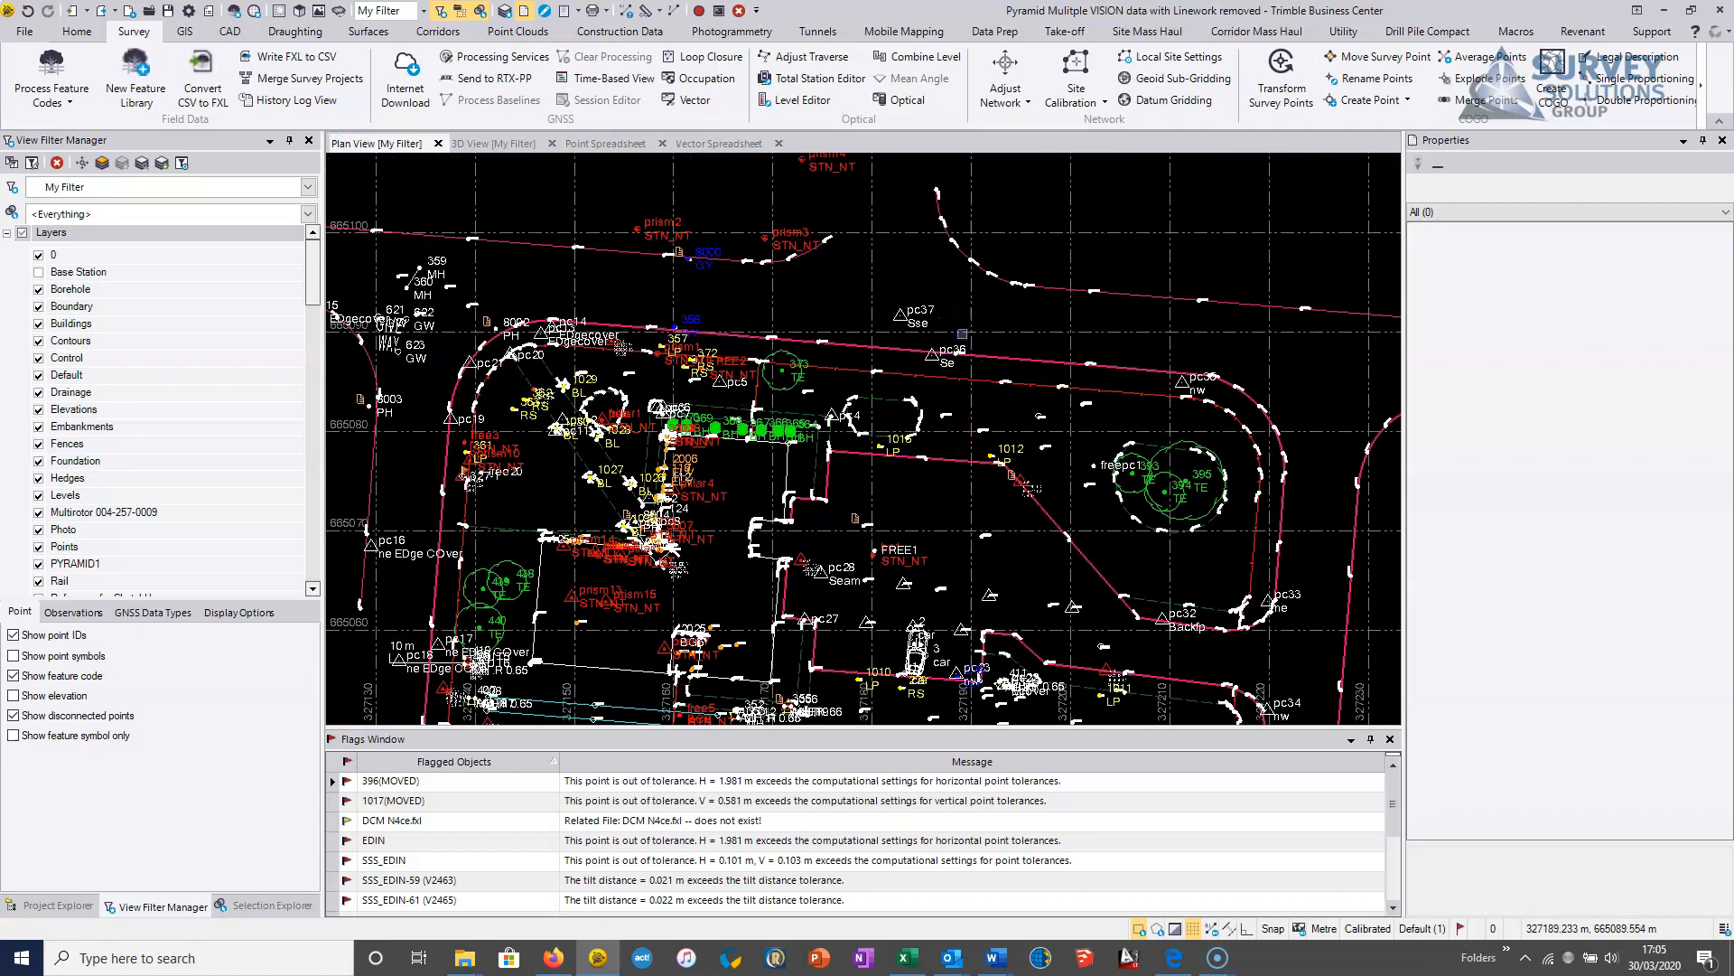
middle_click_drag(715, 503, 837, 367)
scroll(652, 456, "up", 1)
scroll(652, 455, "up", 1)
middle_click_drag(738, 288, 882, 550)
middle_click_drag(878, 402, 690, 513)
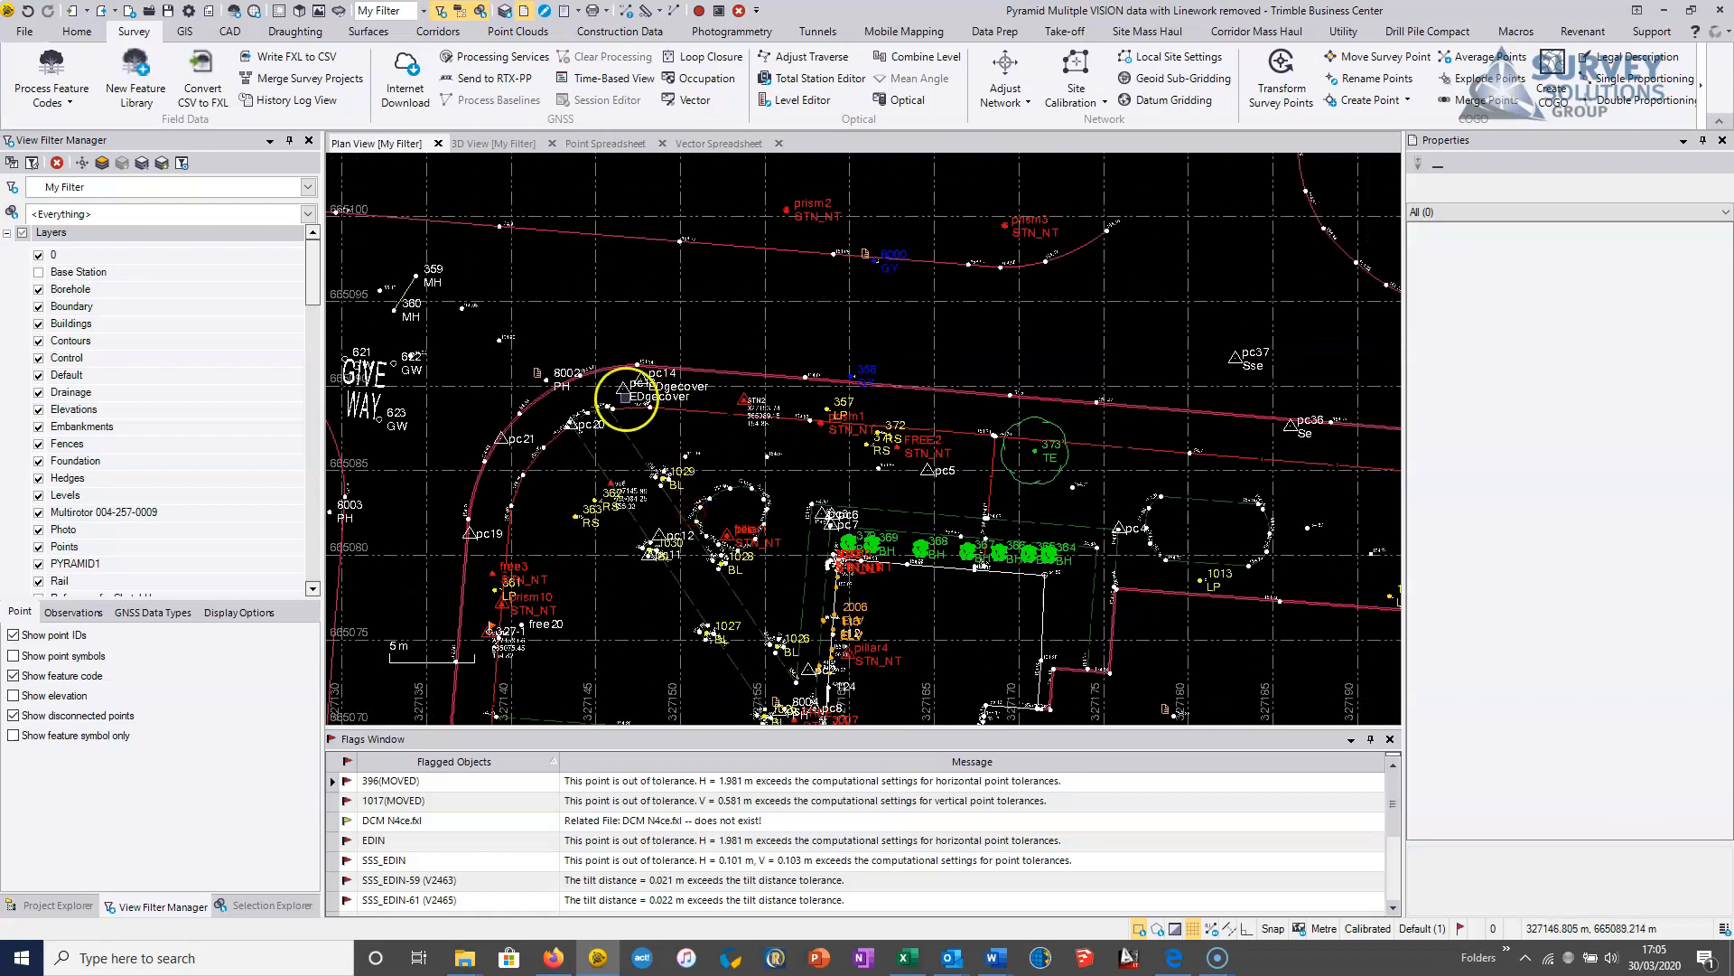
scroll(626, 398, "up", 2)
middle_click_drag(889, 397, 524, 655)
middle_click_drag(1066, 475, 774, 538)
middle_click_drag(1196, 378, 476, 472)
middle_click_drag(628, 266, 791, 320)
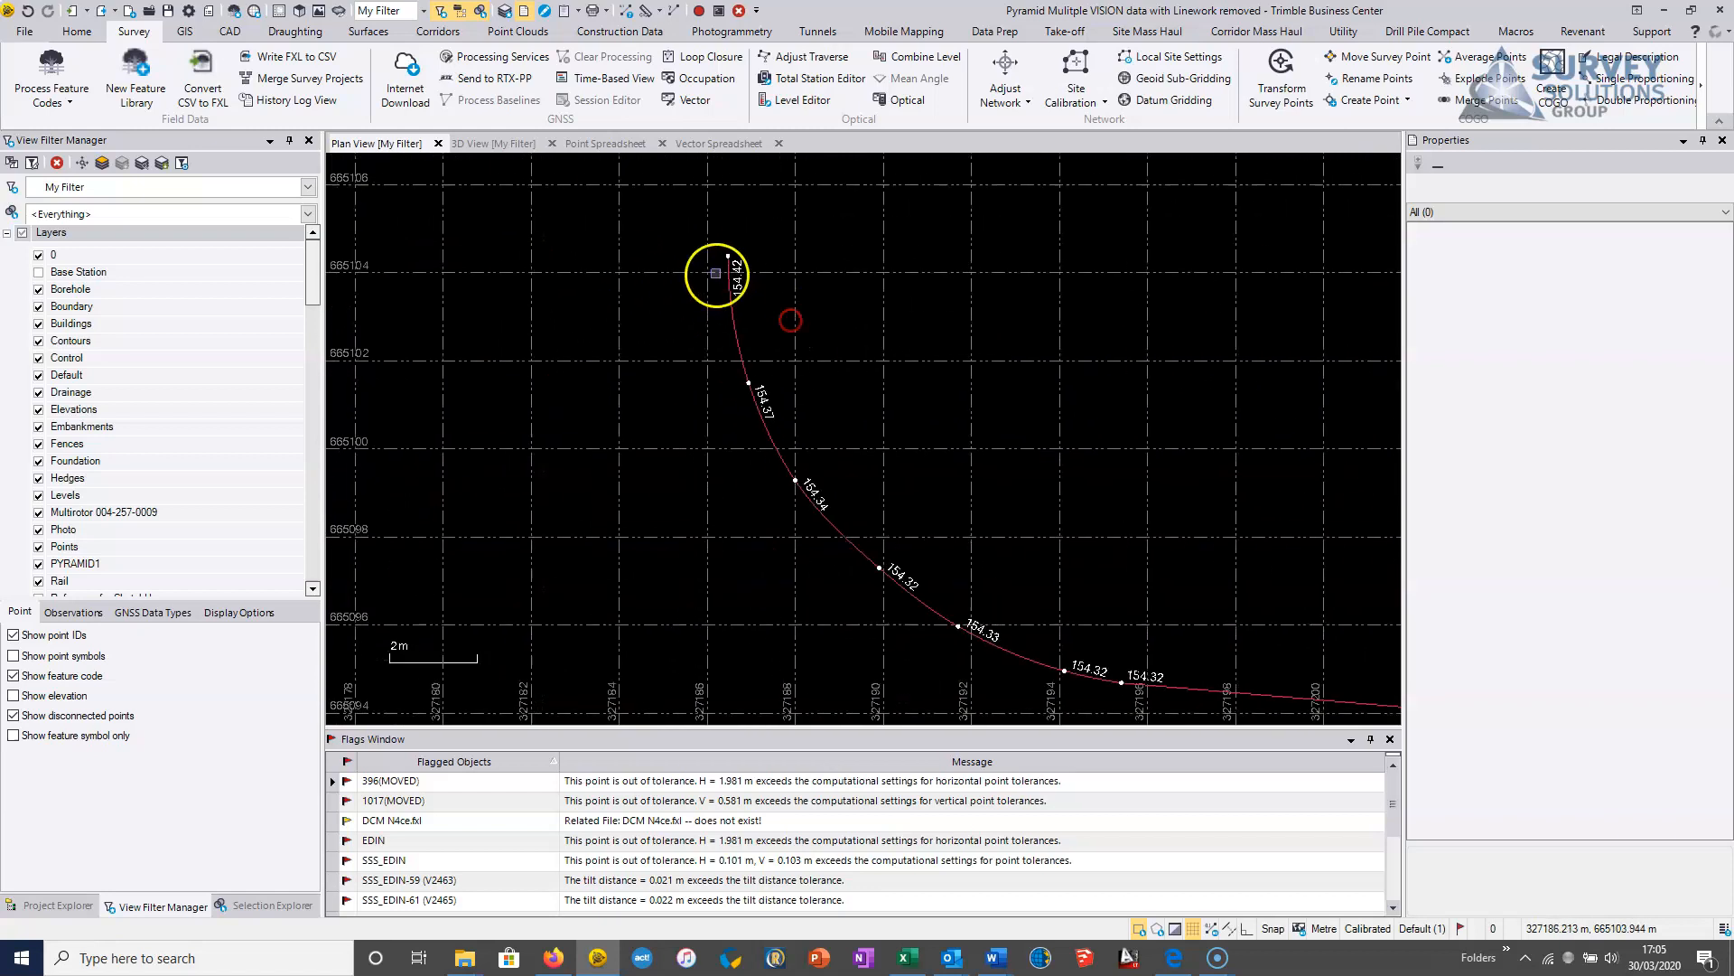
Step: Select the 154.34 elevation label on the northern curved line and inspect it among the neighbouring labels
left_click(738, 265)
left_click(818, 485)
left_click(818, 488)
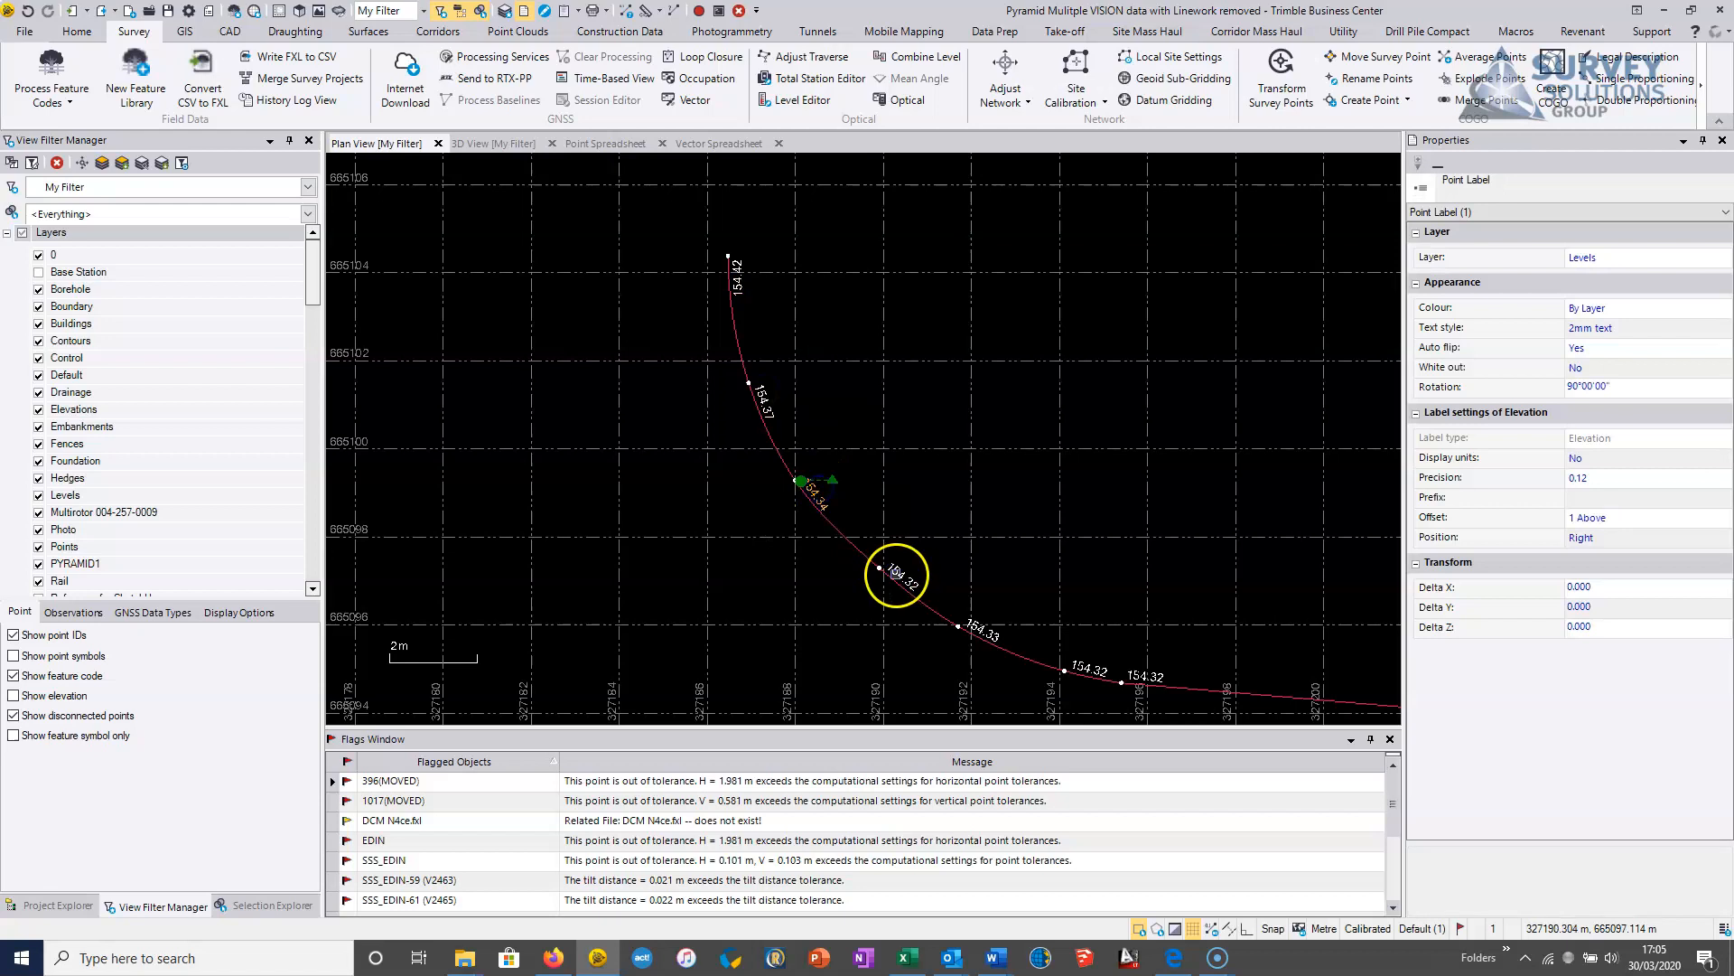
middle_click_drag(945, 569, 683, 380)
scroll(735, 415, "down", 2)
middle_click_drag(711, 278, 755, 433)
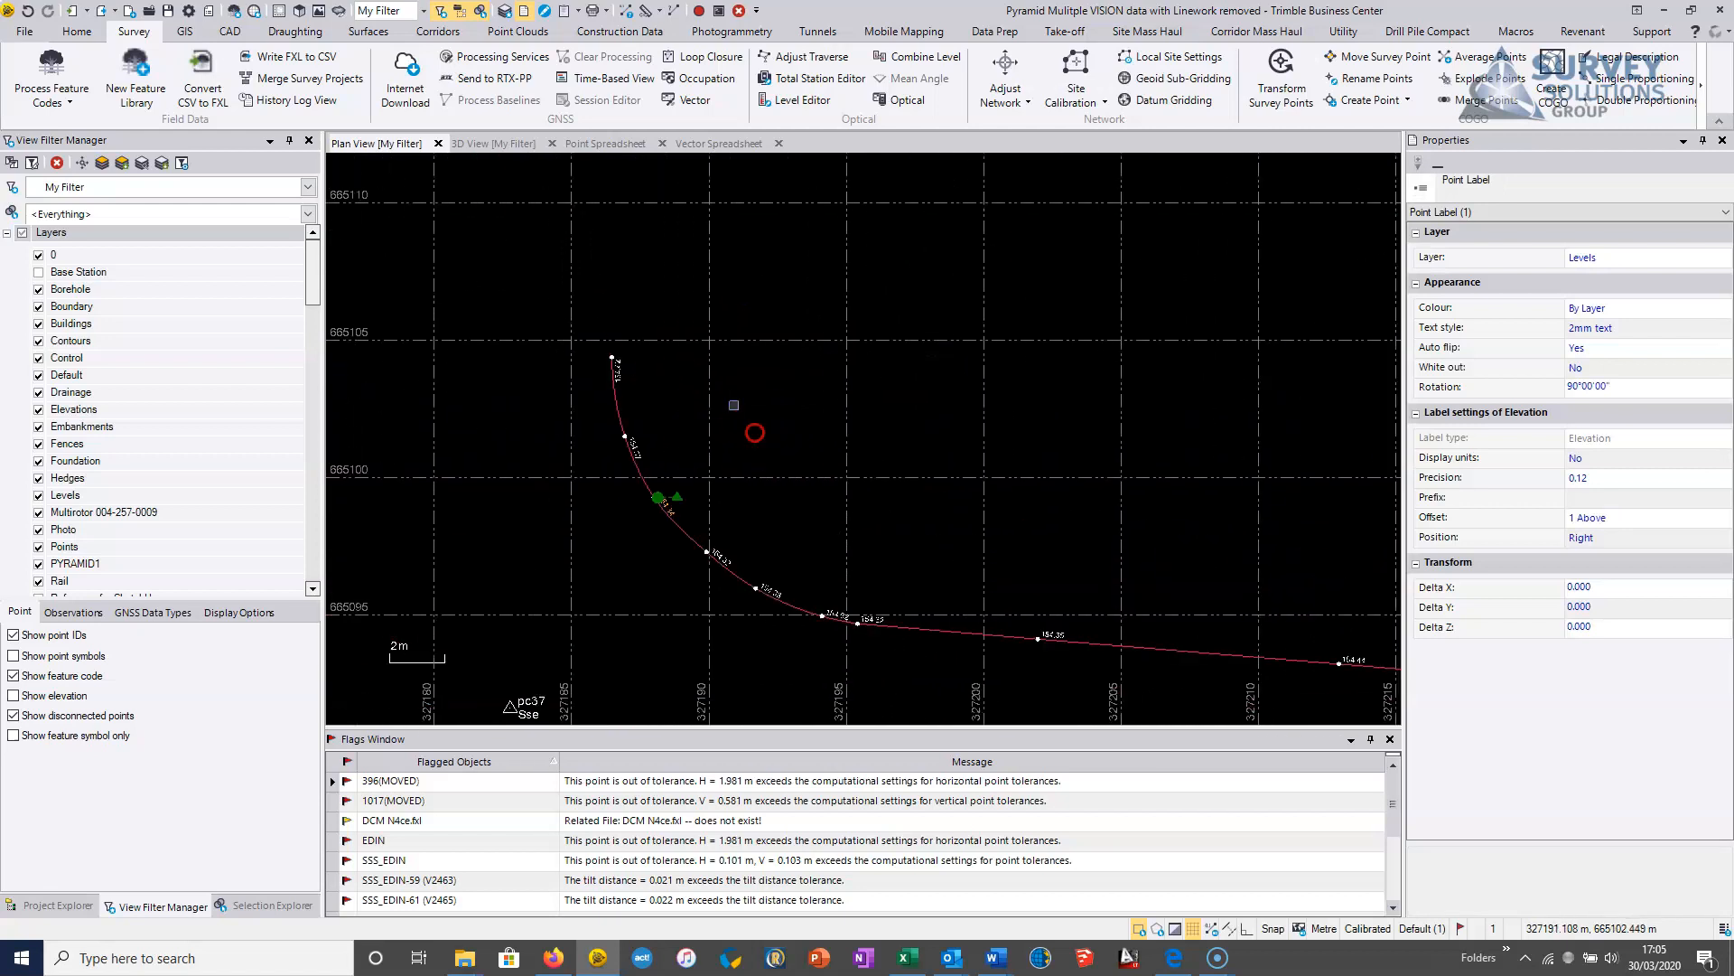
Step: Check the Project Settings without changing anything, and examine the elevation labels around the northern linework
left_click(188, 11)
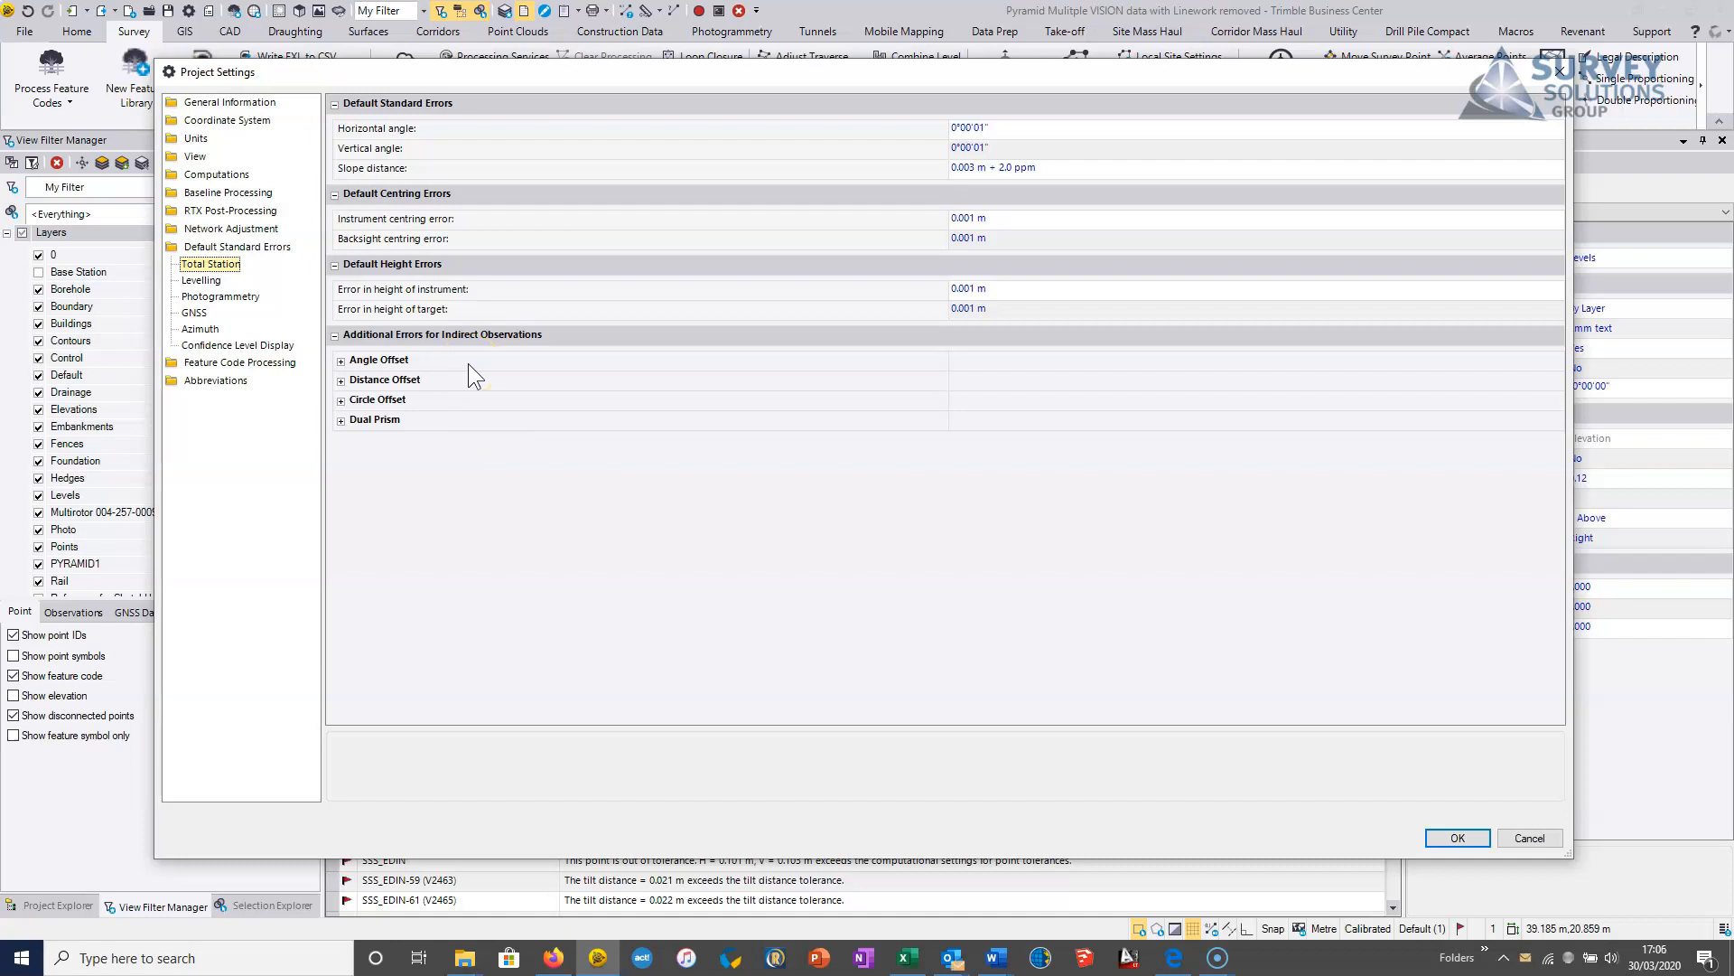
left_click(1560, 71)
scroll(898, 615, "down", 3)
middle_click_drag(898, 615, 689, 171)
scroll(717, 360, "up", 3)
middle_click_drag(546, 444, 964, 542)
scroll(736, 434, "up", 3)
scroll(927, 476, "down", 3)
middle_click_drag(795, 377, 972, 435)
scroll(659, 491, "down", 4)
middle_click_drag(643, 464, 835, 502)
scroll(836, 477, "up", 3)
Step: Try a different plot scale for the plan view in the Project Settings, and undo it
left_click(195, 157)
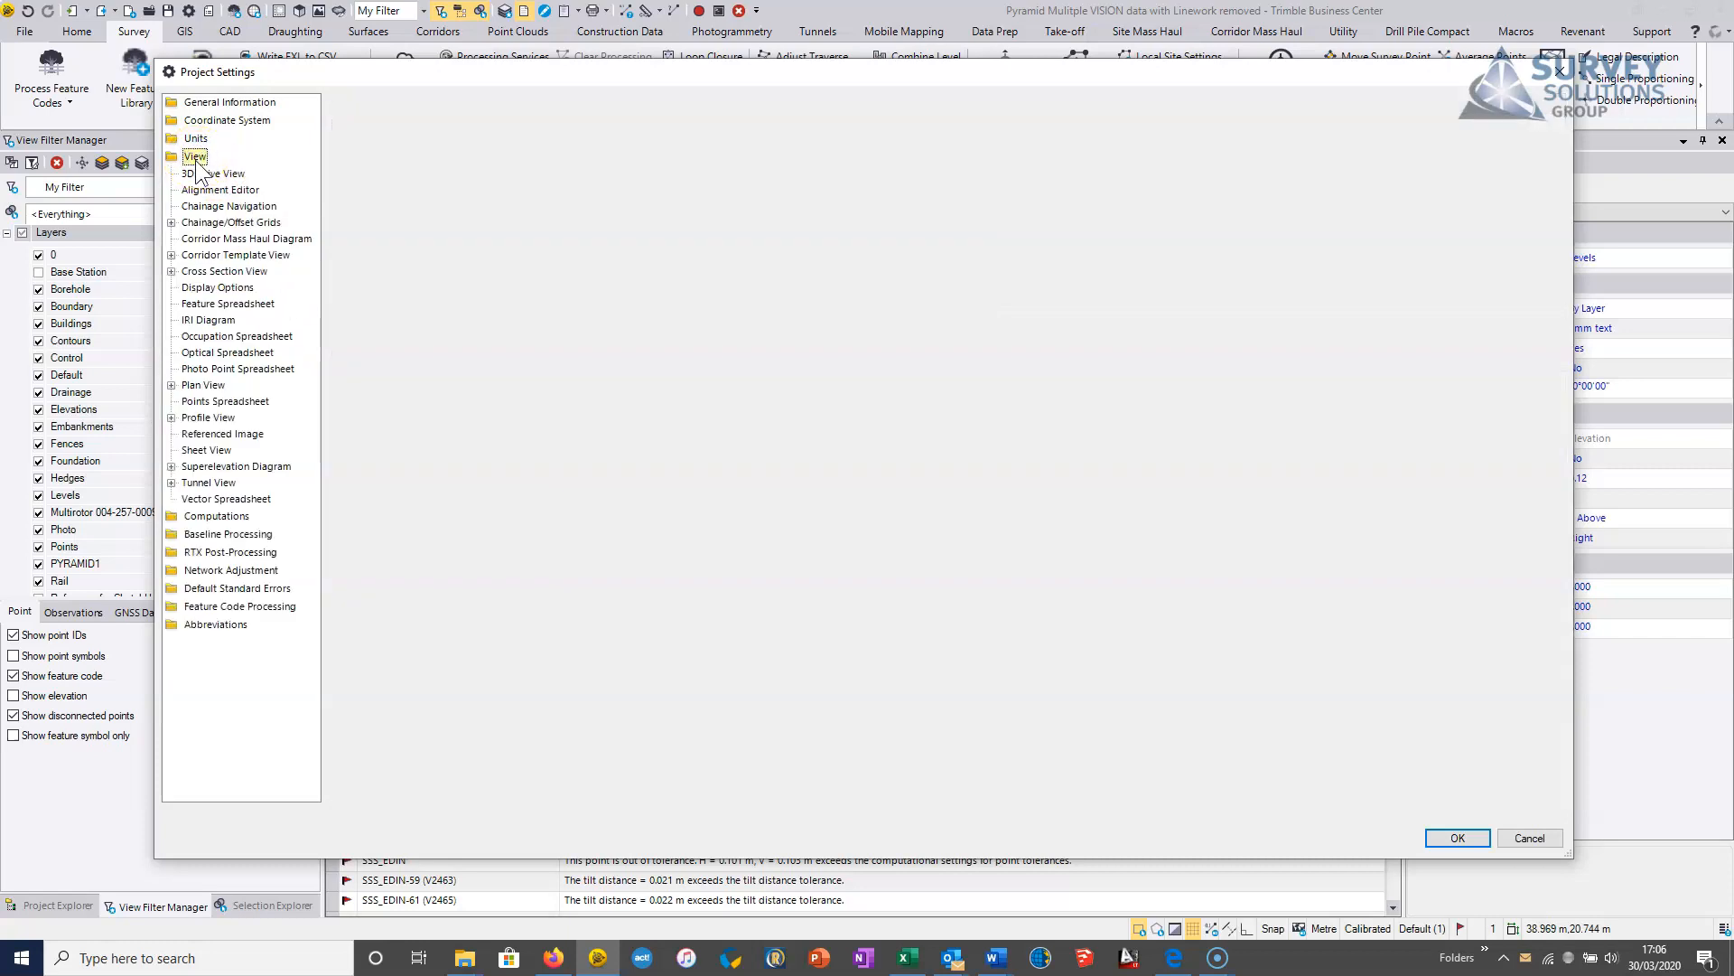
left_click(202, 386)
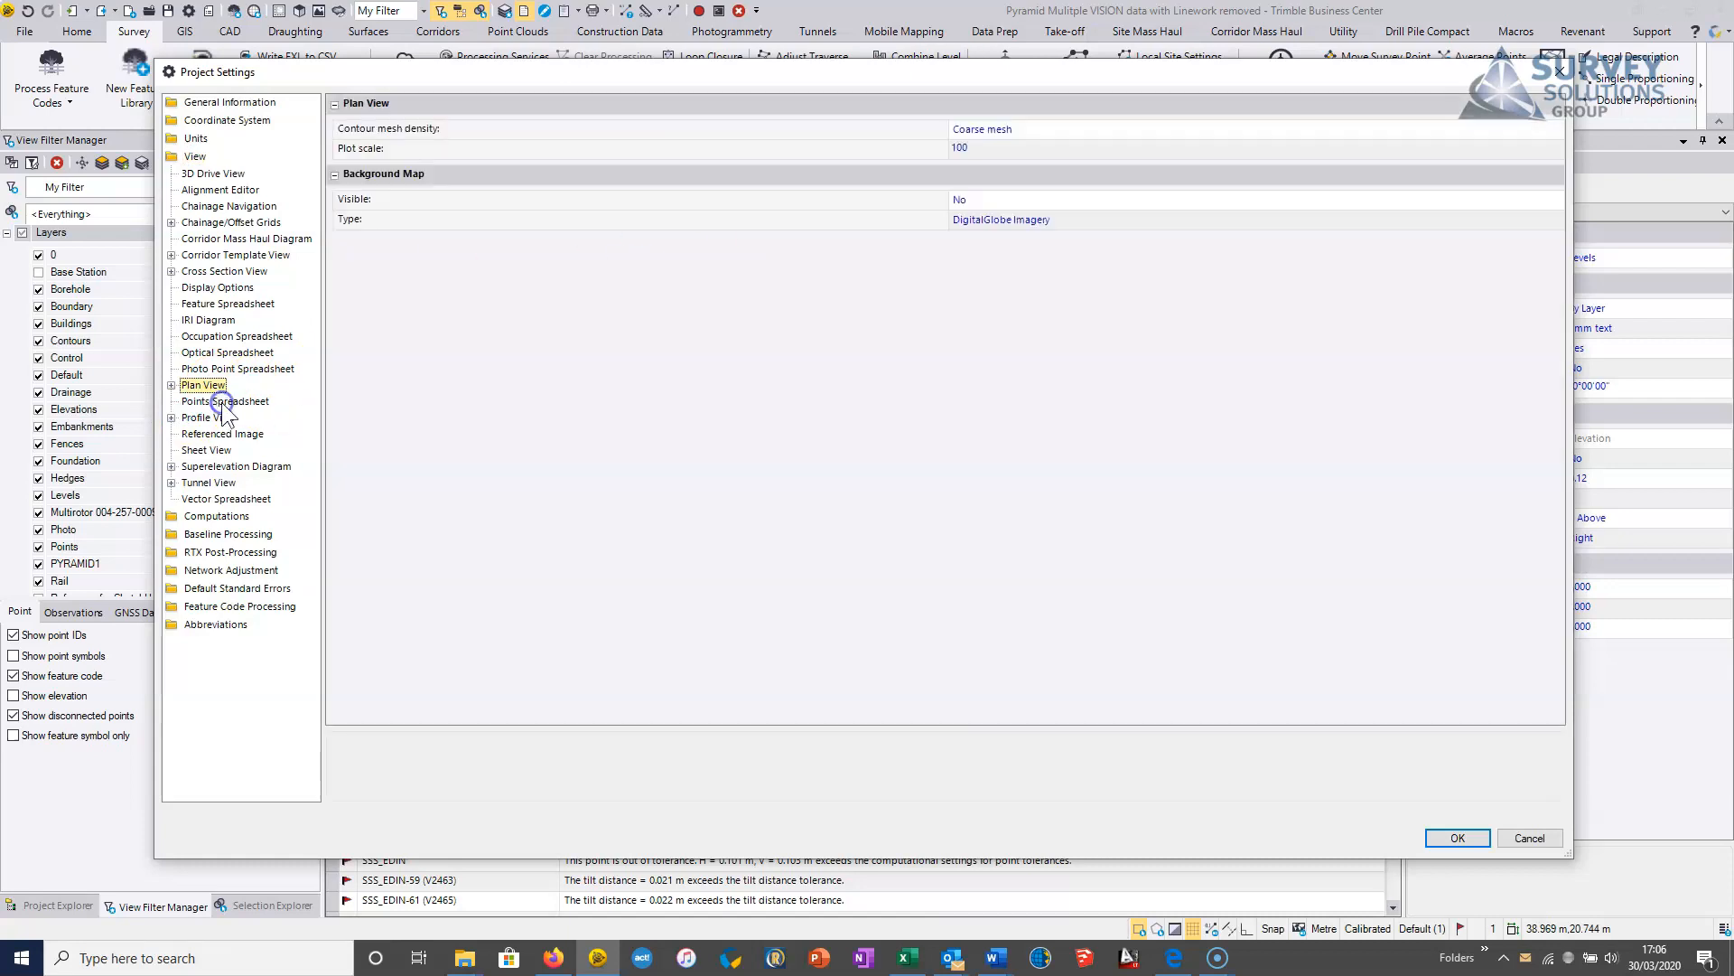
left_click(1003, 146)
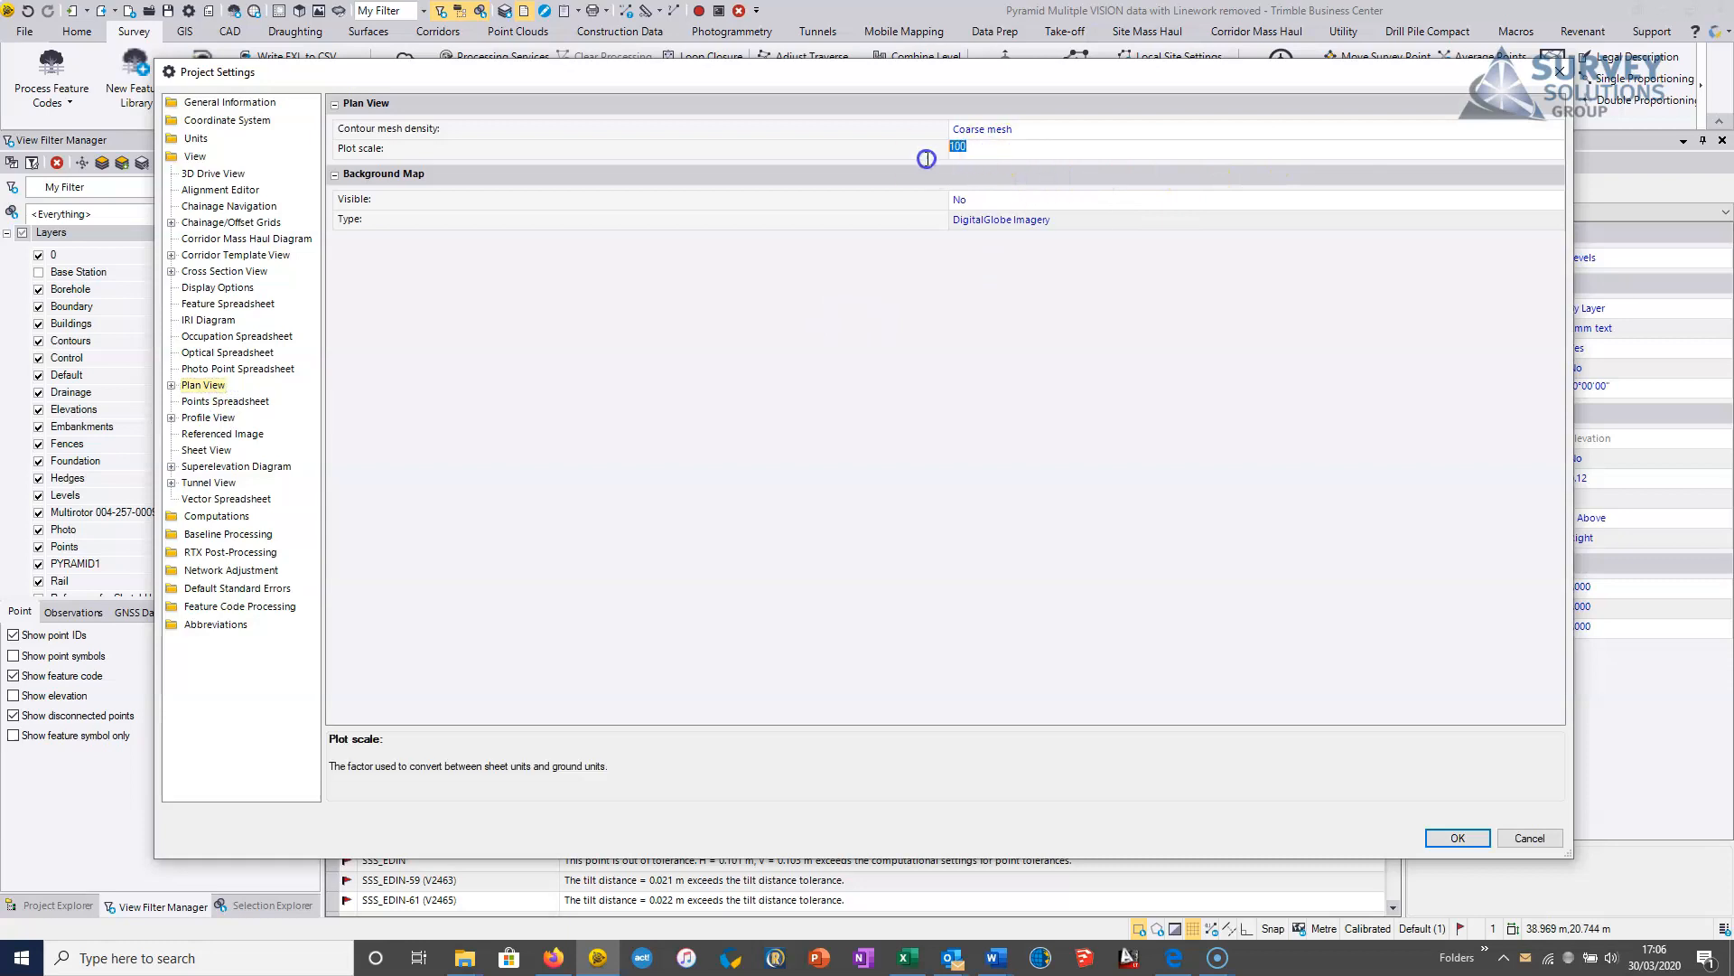
left_click(1459, 839)
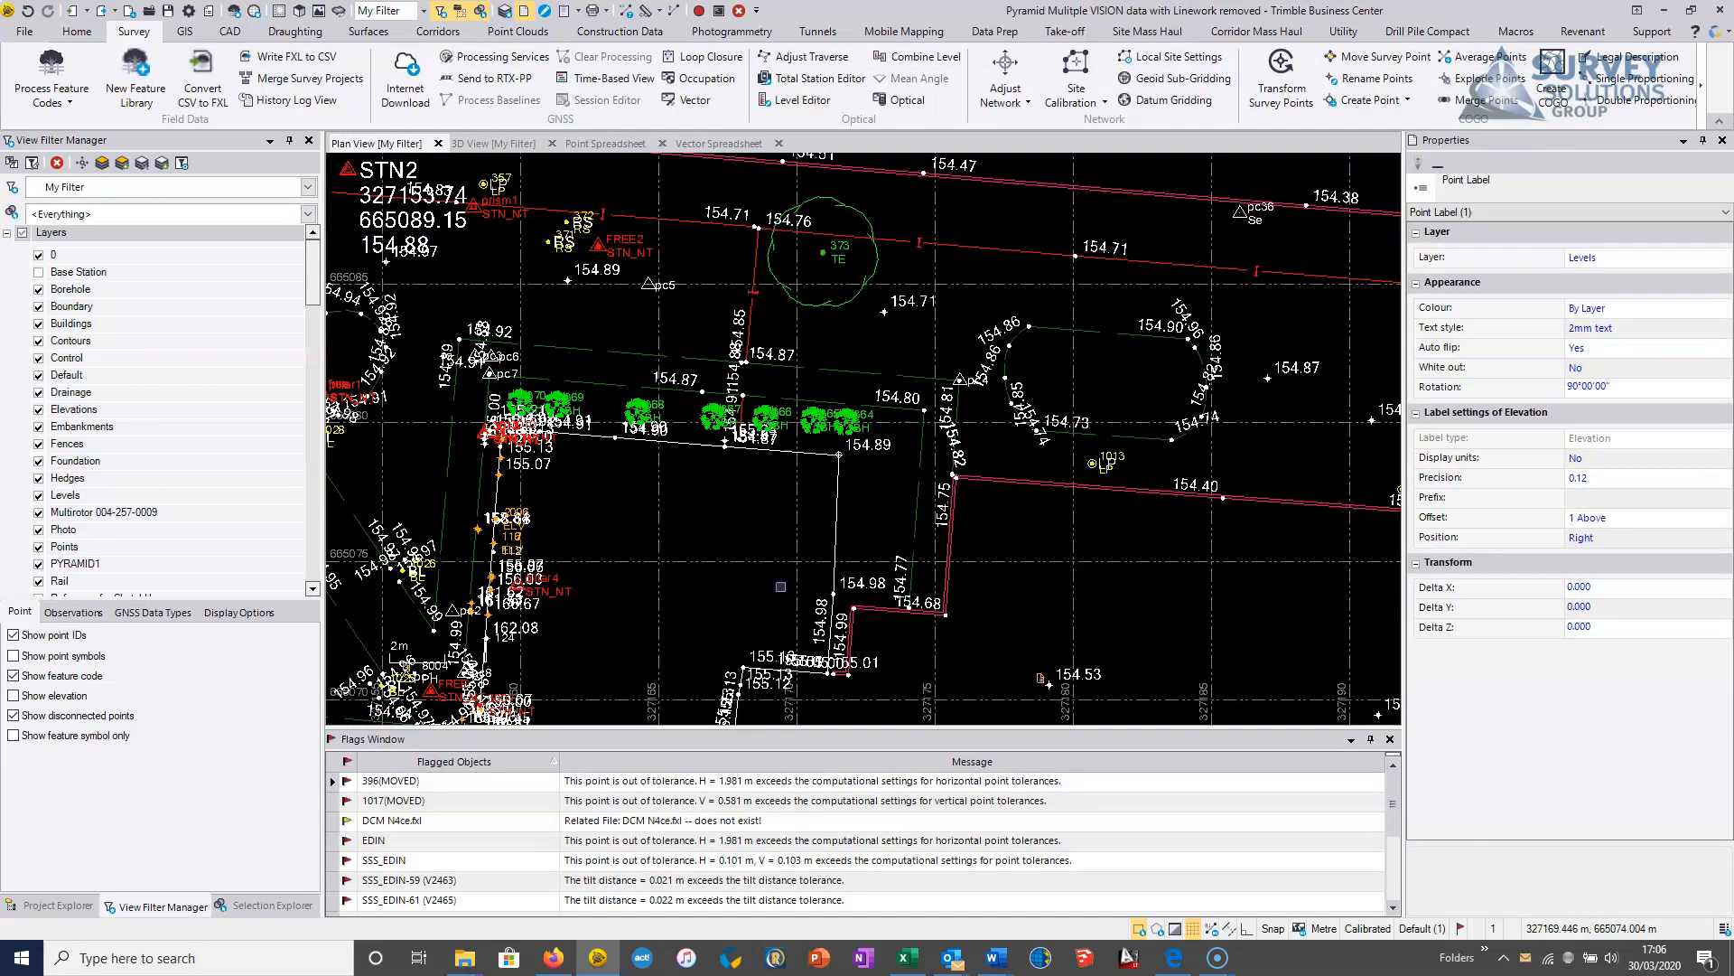
left_click(28, 18)
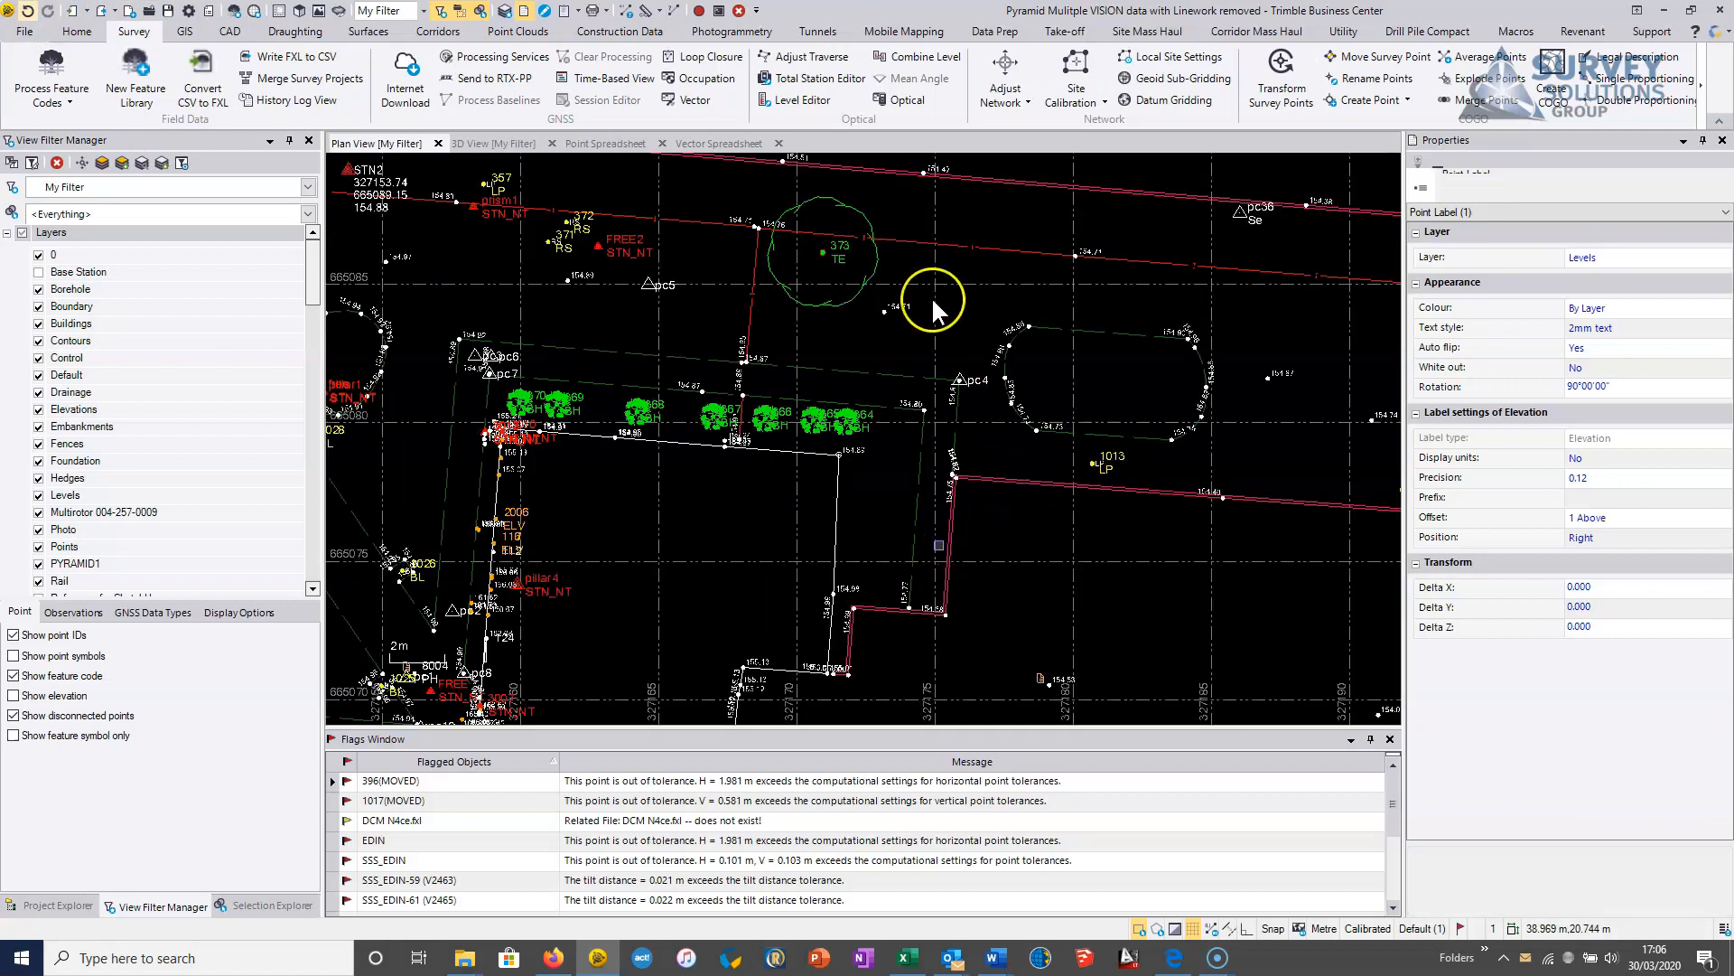
Step: Select the seven elevation labels along the northern curve, from 154.42 to the second 154.32, and swap their label sides
middle_click_drag(932, 298, 926, 504)
middle_click_drag(998, 228, 656, 497)
middle_click_drag(993, 366, 972, 380)
scroll(931, 260, "up", 3)
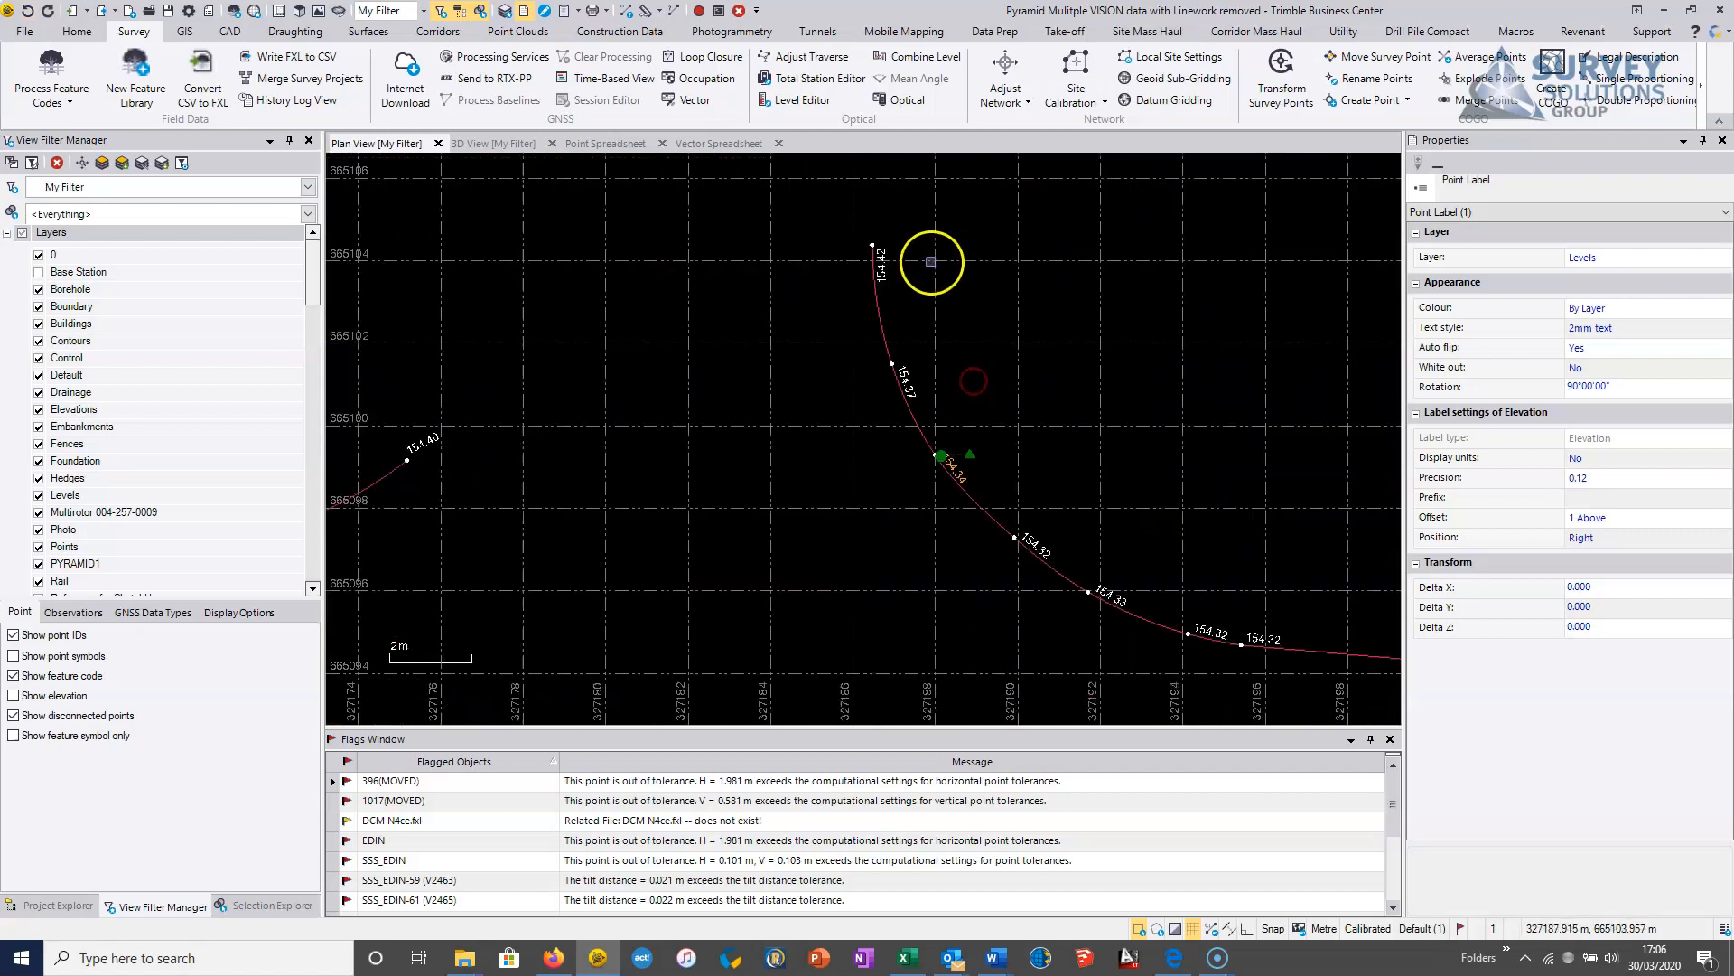
left_click(870, 266)
left_click(894, 411)
left_click(961, 530)
left_click(1041, 615)
left_click(1160, 696)
middle_click_drag(1226, 683, 950, 465)
left_click(1035, 547)
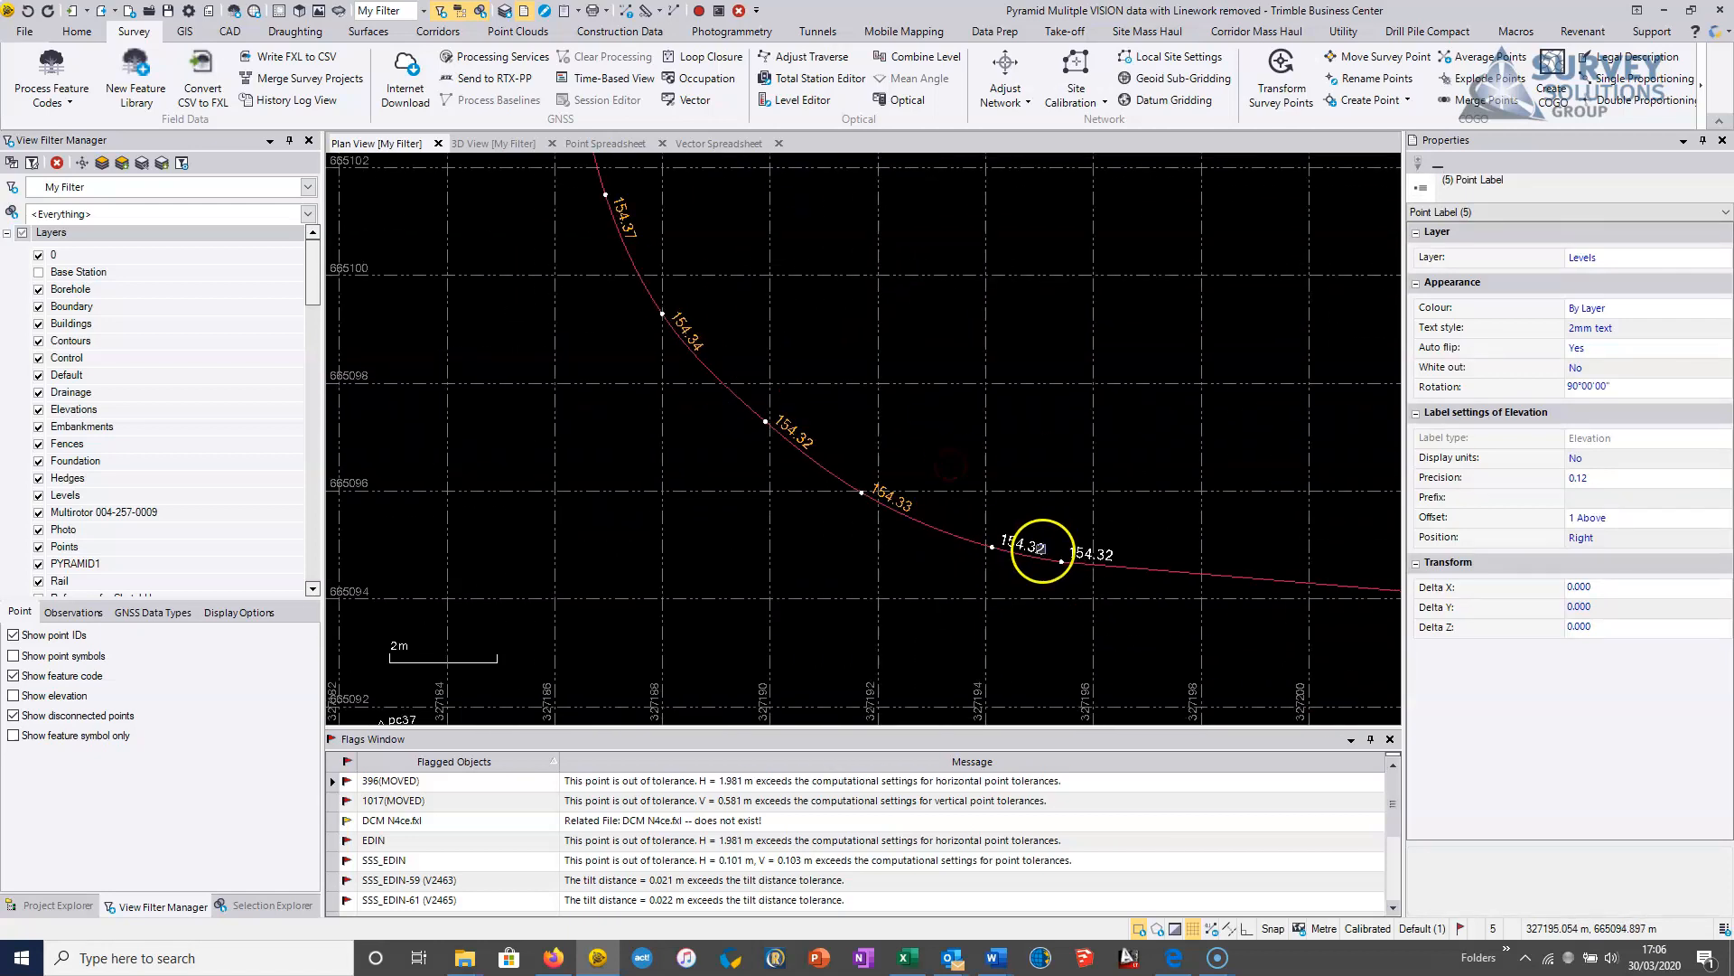
left_click(1111, 554)
right_click(1113, 556)
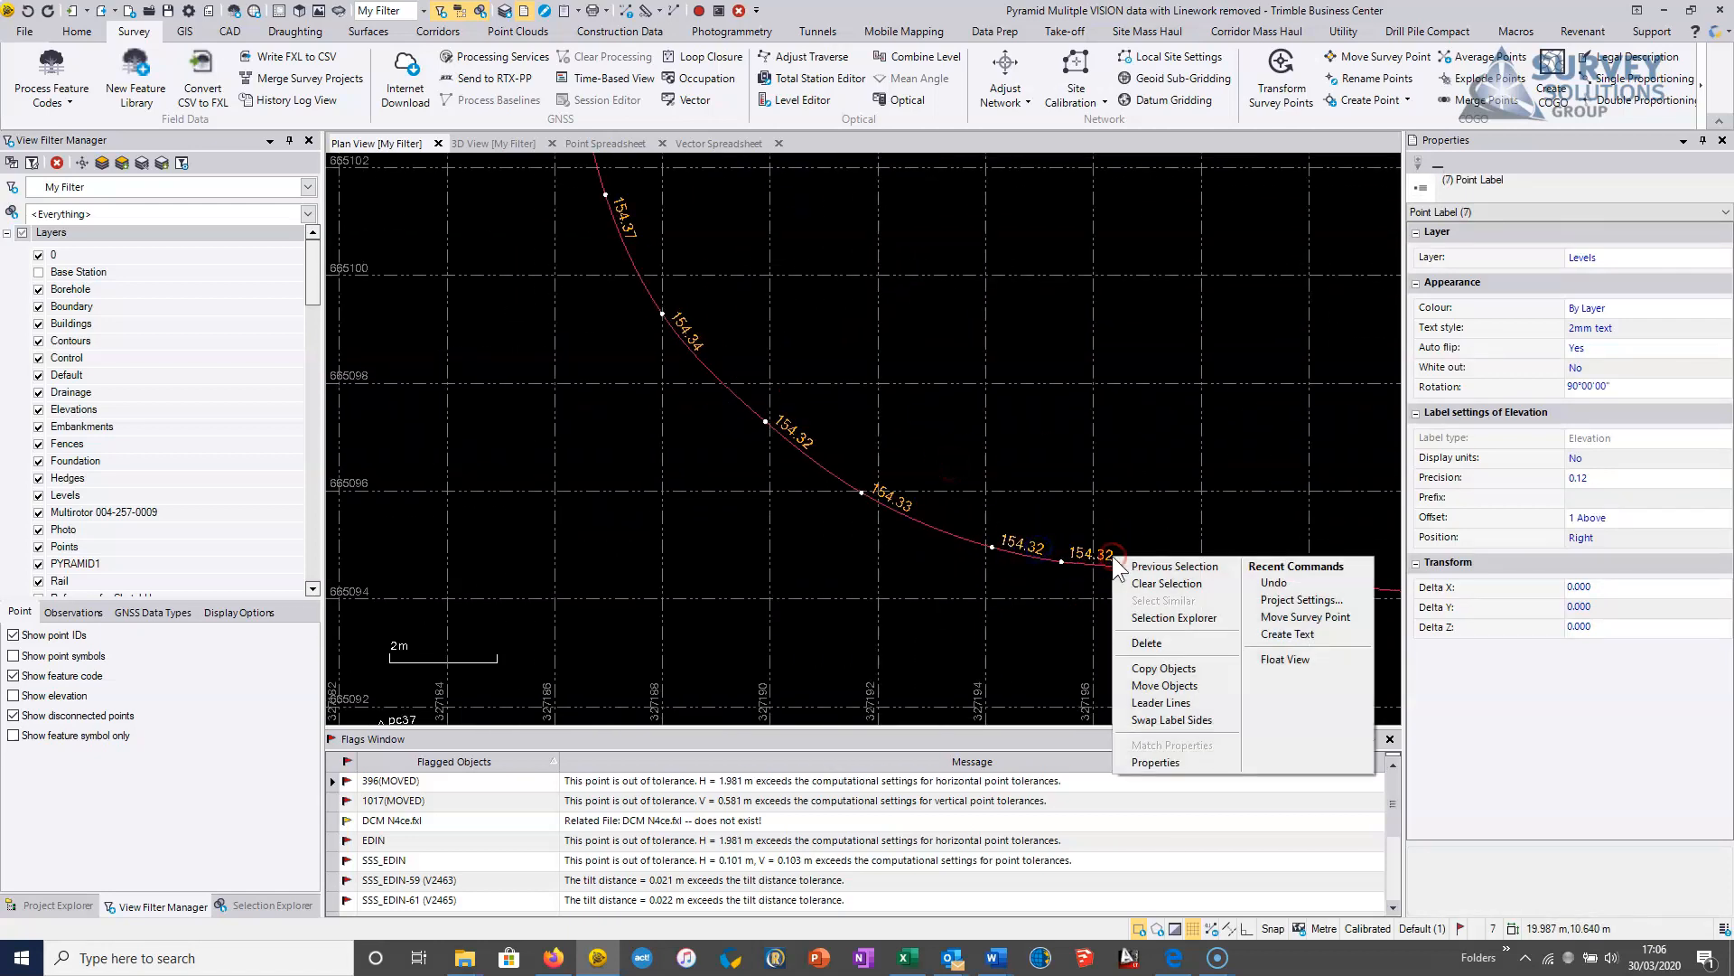
left_click(1161, 720)
scroll(573, 290, "down", 3)
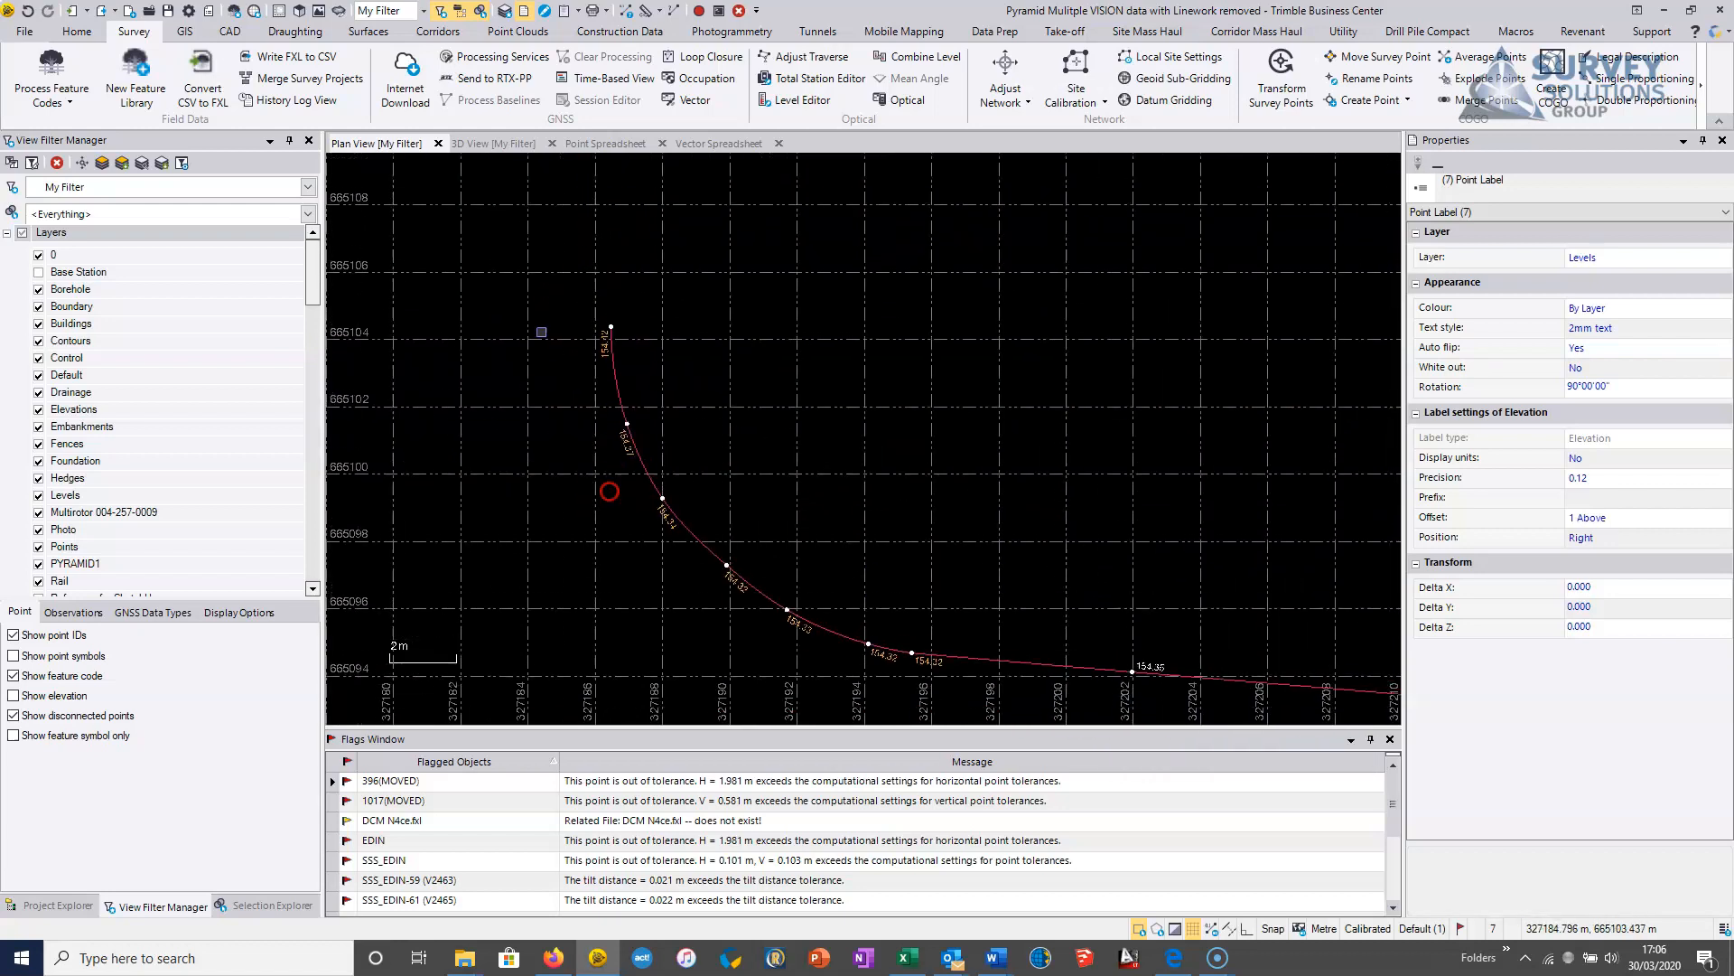
Step: Move the 154.79 elevation label north of tree 393 by about -0.529, 0.477 and rotate it to 97°56'51"
middle_click_drag(971, 637, 818, 452)
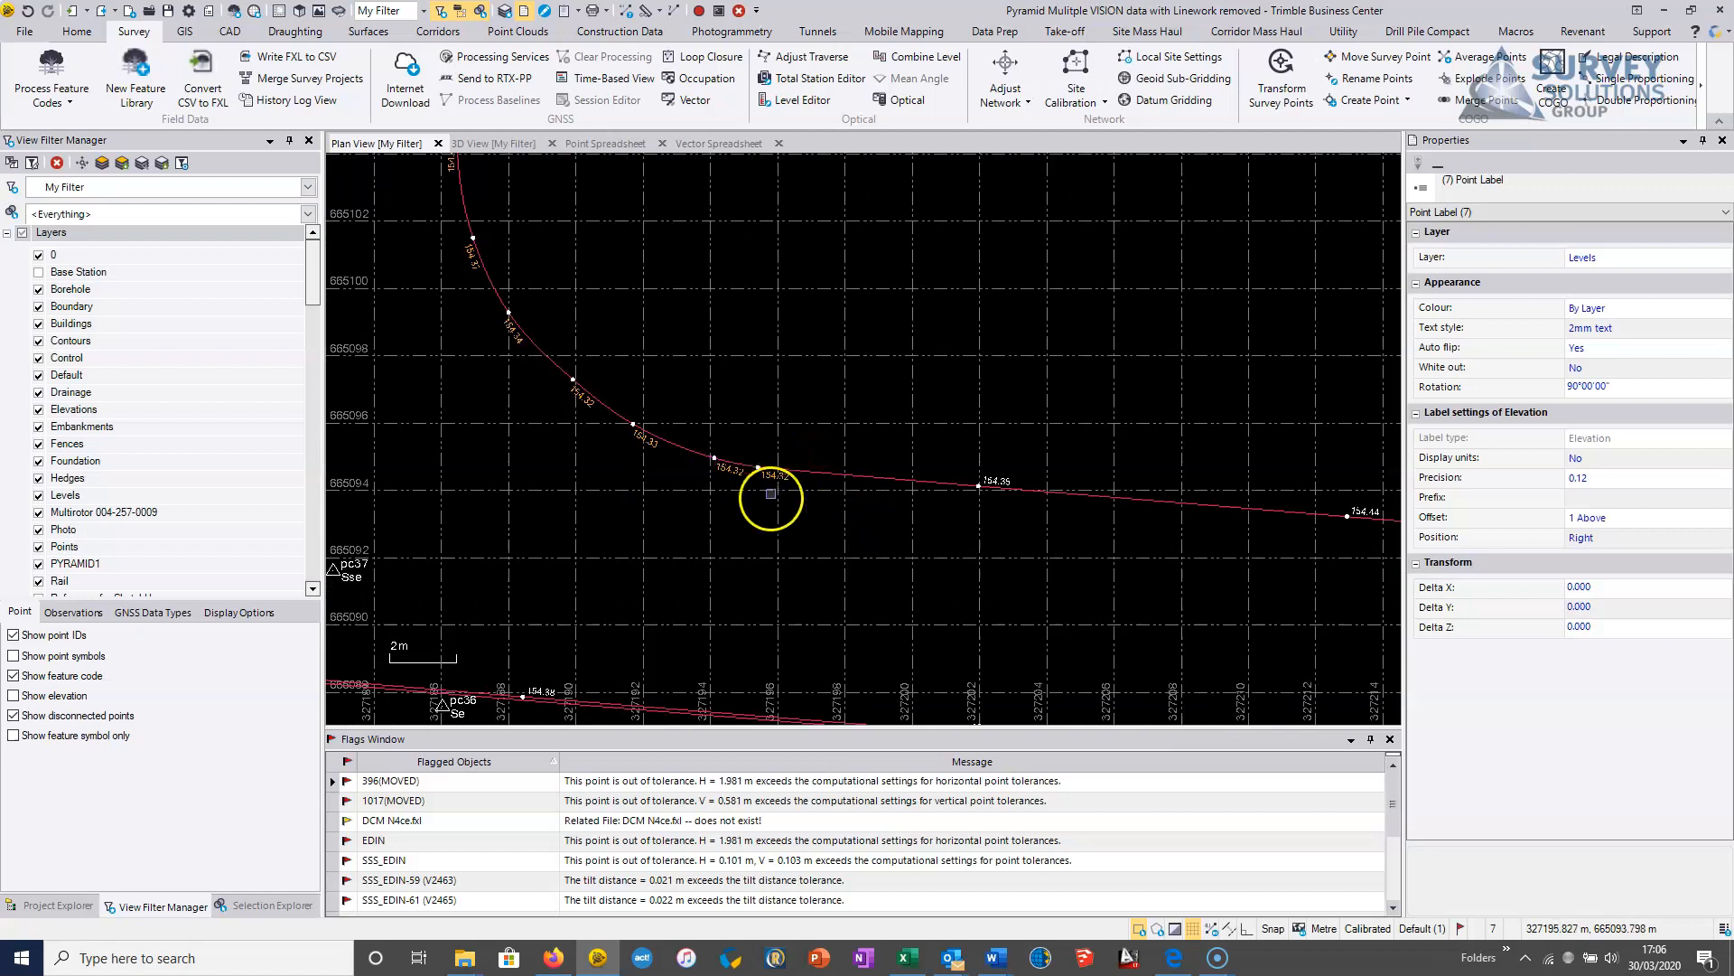
middle_click_drag(566, 525, 725, 364)
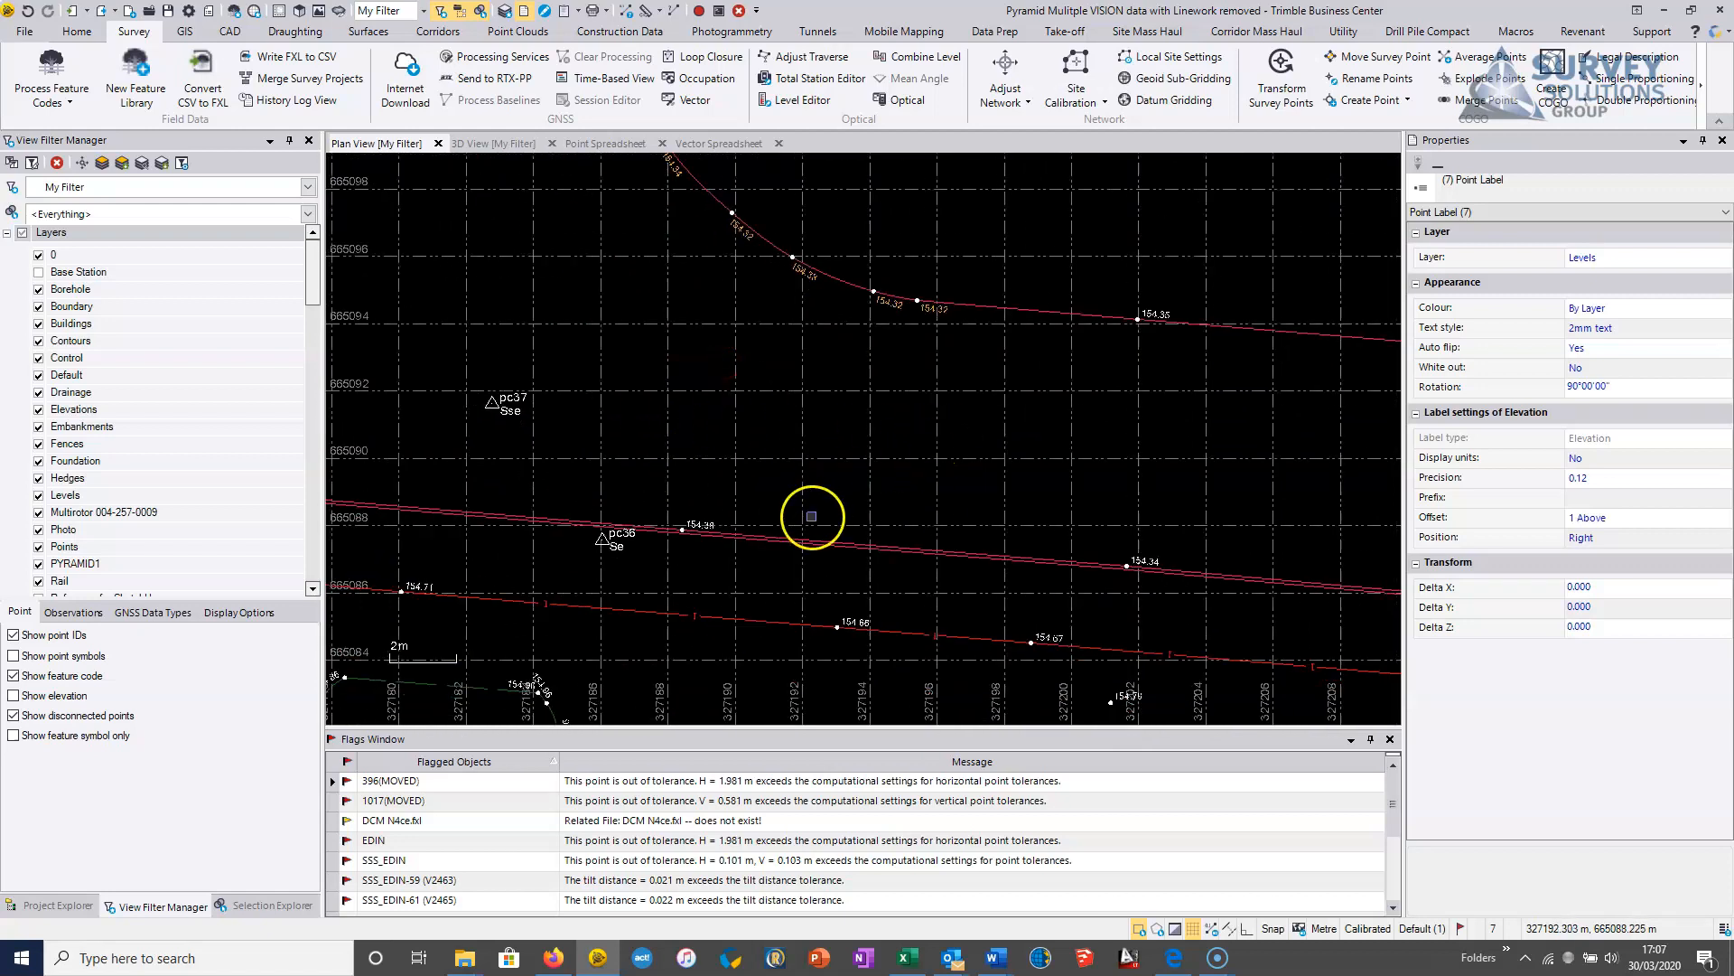
middle_click_drag(812, 516, 815, 387)
scroll(1011, 584, "up", 4)
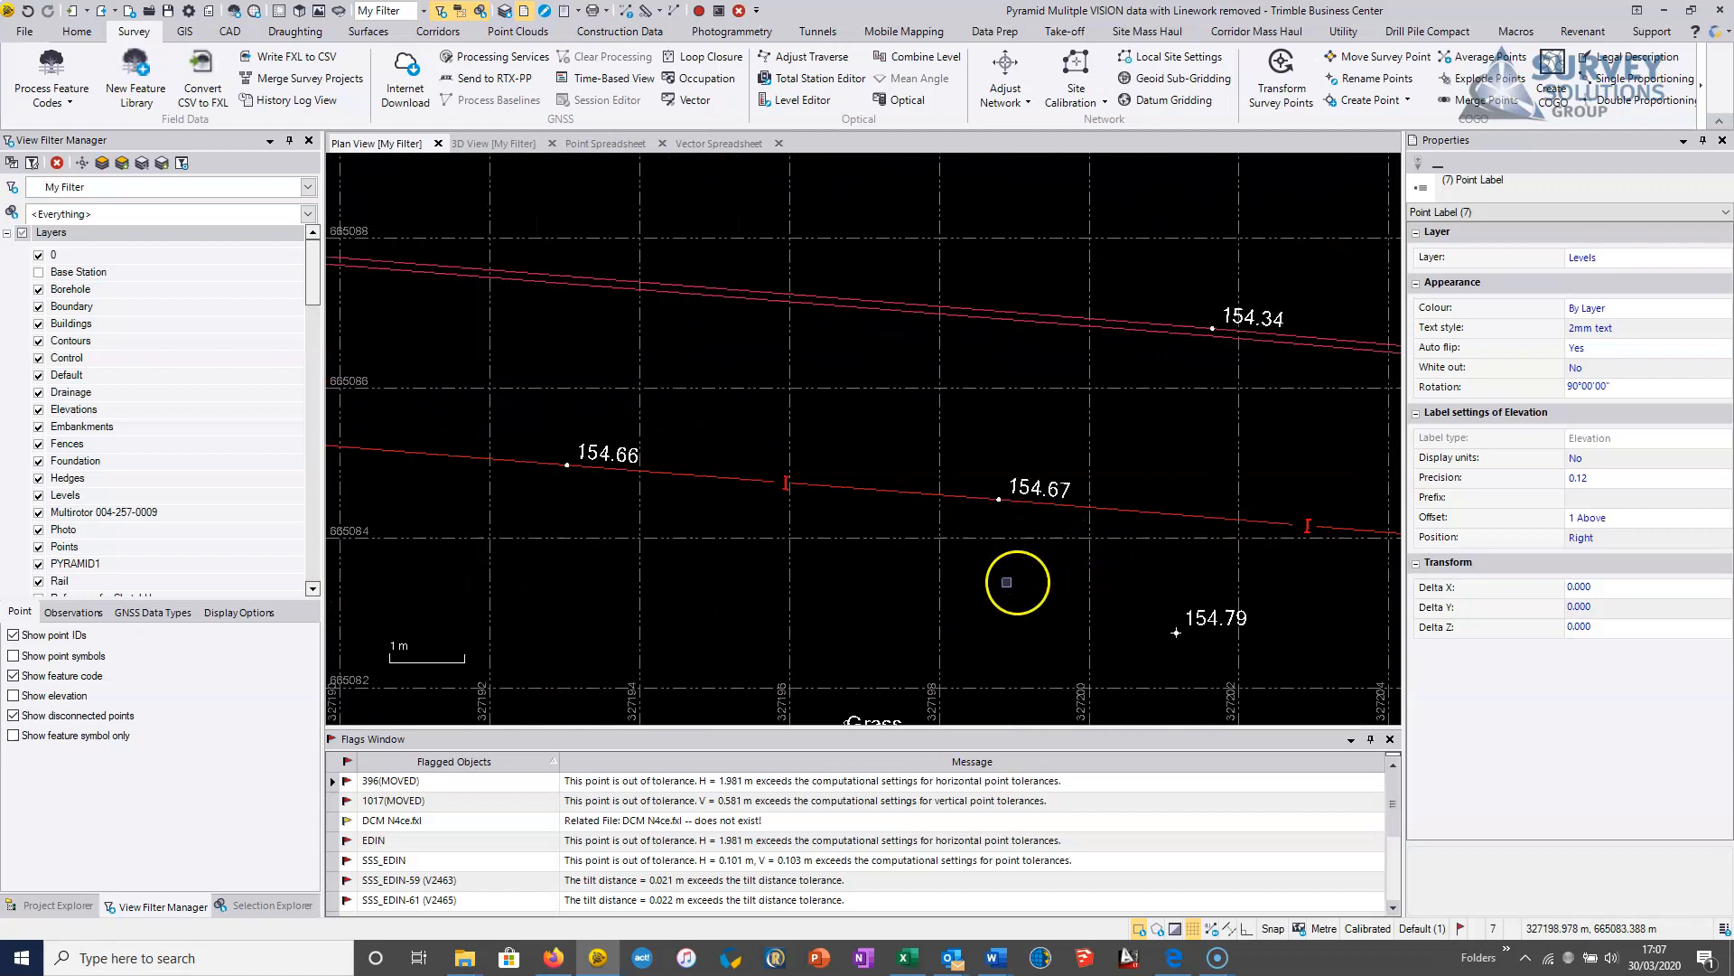
scroll(892, 526, "down", 2)
middle_click_drag(874, 560, 937, 259)
scroll(848, 474, "up", 2)
middle_click_drag(1120, 390, 535, 404)
left_click(966, 233)
scroll(984, 271, "up", 3)
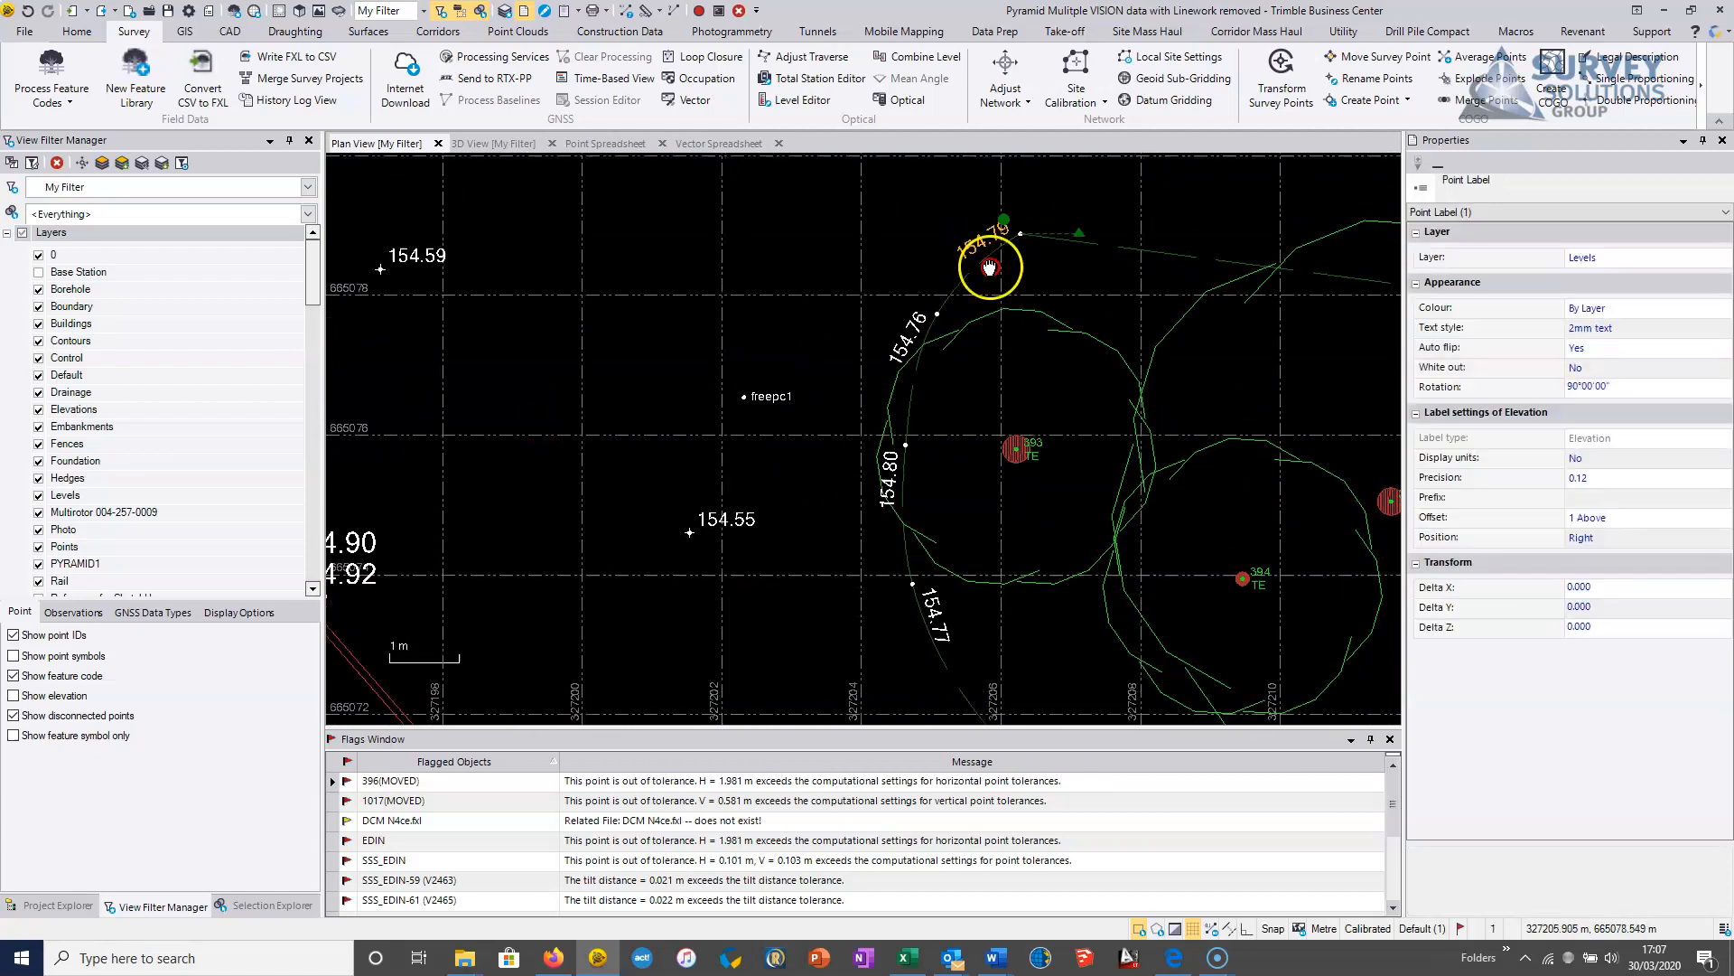
scroll(921, 341, "up", 2)
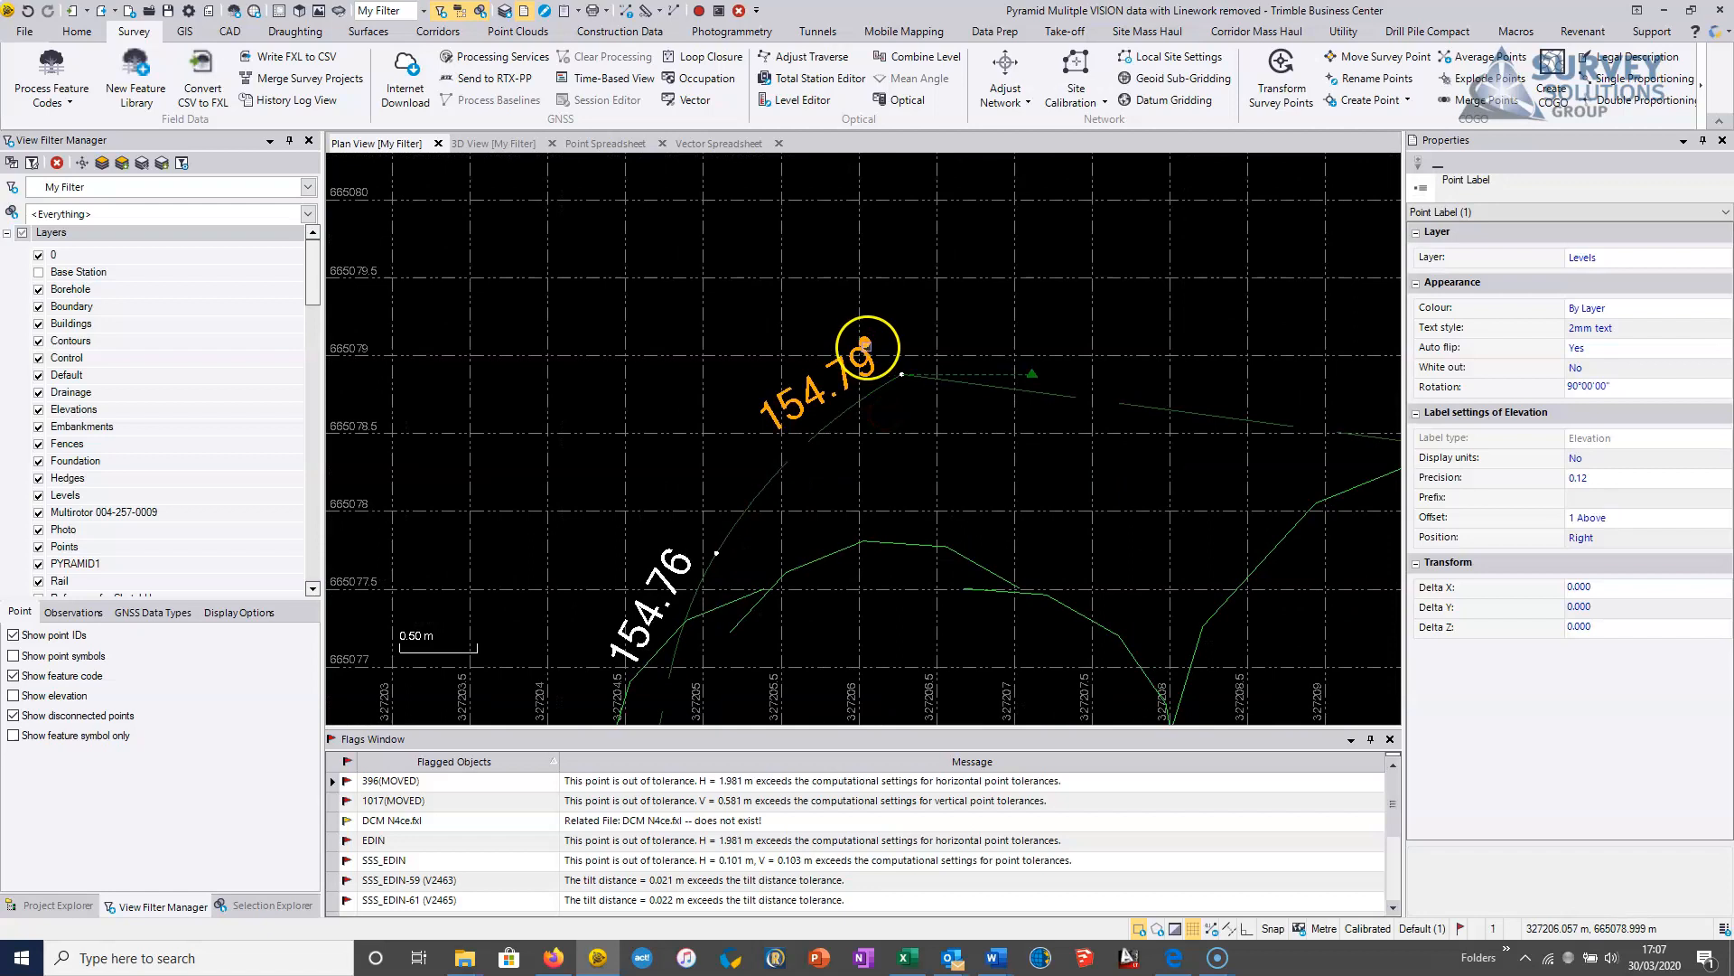
left_click_drag(950, 295, 1030, 390)
left_click_drag(830, 349, 830, 349)
Step: Move the stn5 coordinate label to the southwest side of its station, clear of the double red line
scroll(852, 437, "down", 4)
middle_click_drag(1023, 507, 813, 325)
scroll(903, 538, "down", 3)
middle_click_drag(973, 633, 888, 349)
middle_click_drag(677, 492, 1008, 440)
middle_click_drag(767, 364, 864, 503)
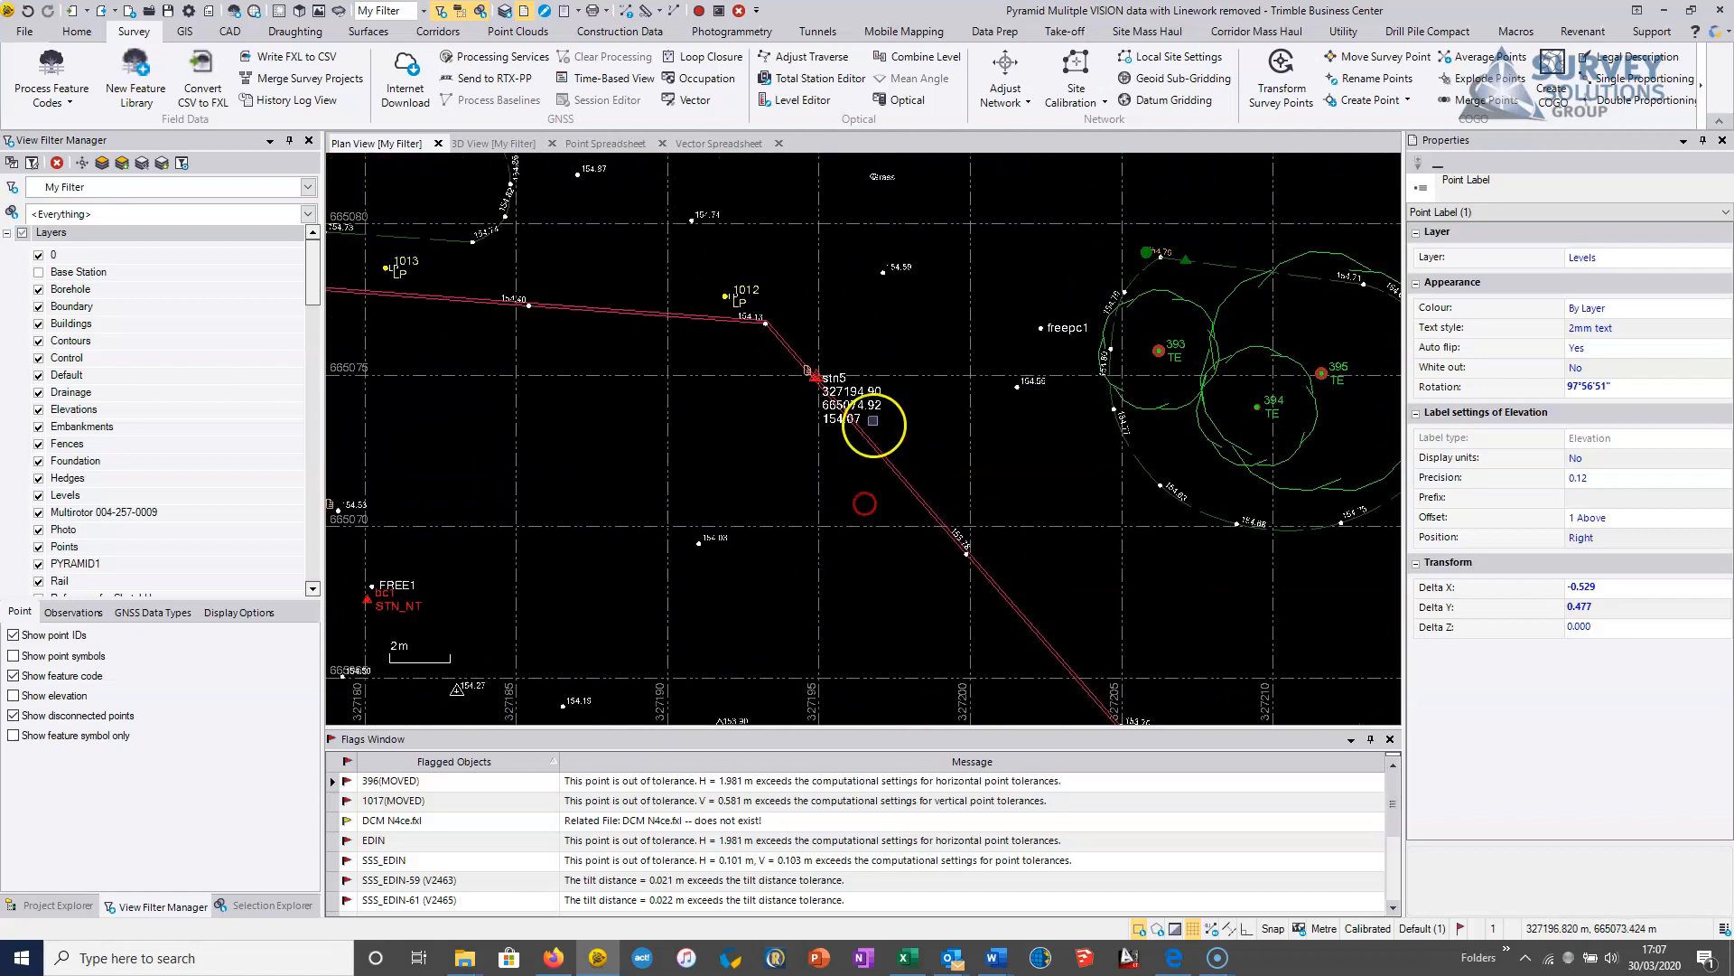
scroll(874, 422, "up", 3)
left_click(871, 341)
left_click(874, 358)
left_click_drag(774, 422, 664, 436)
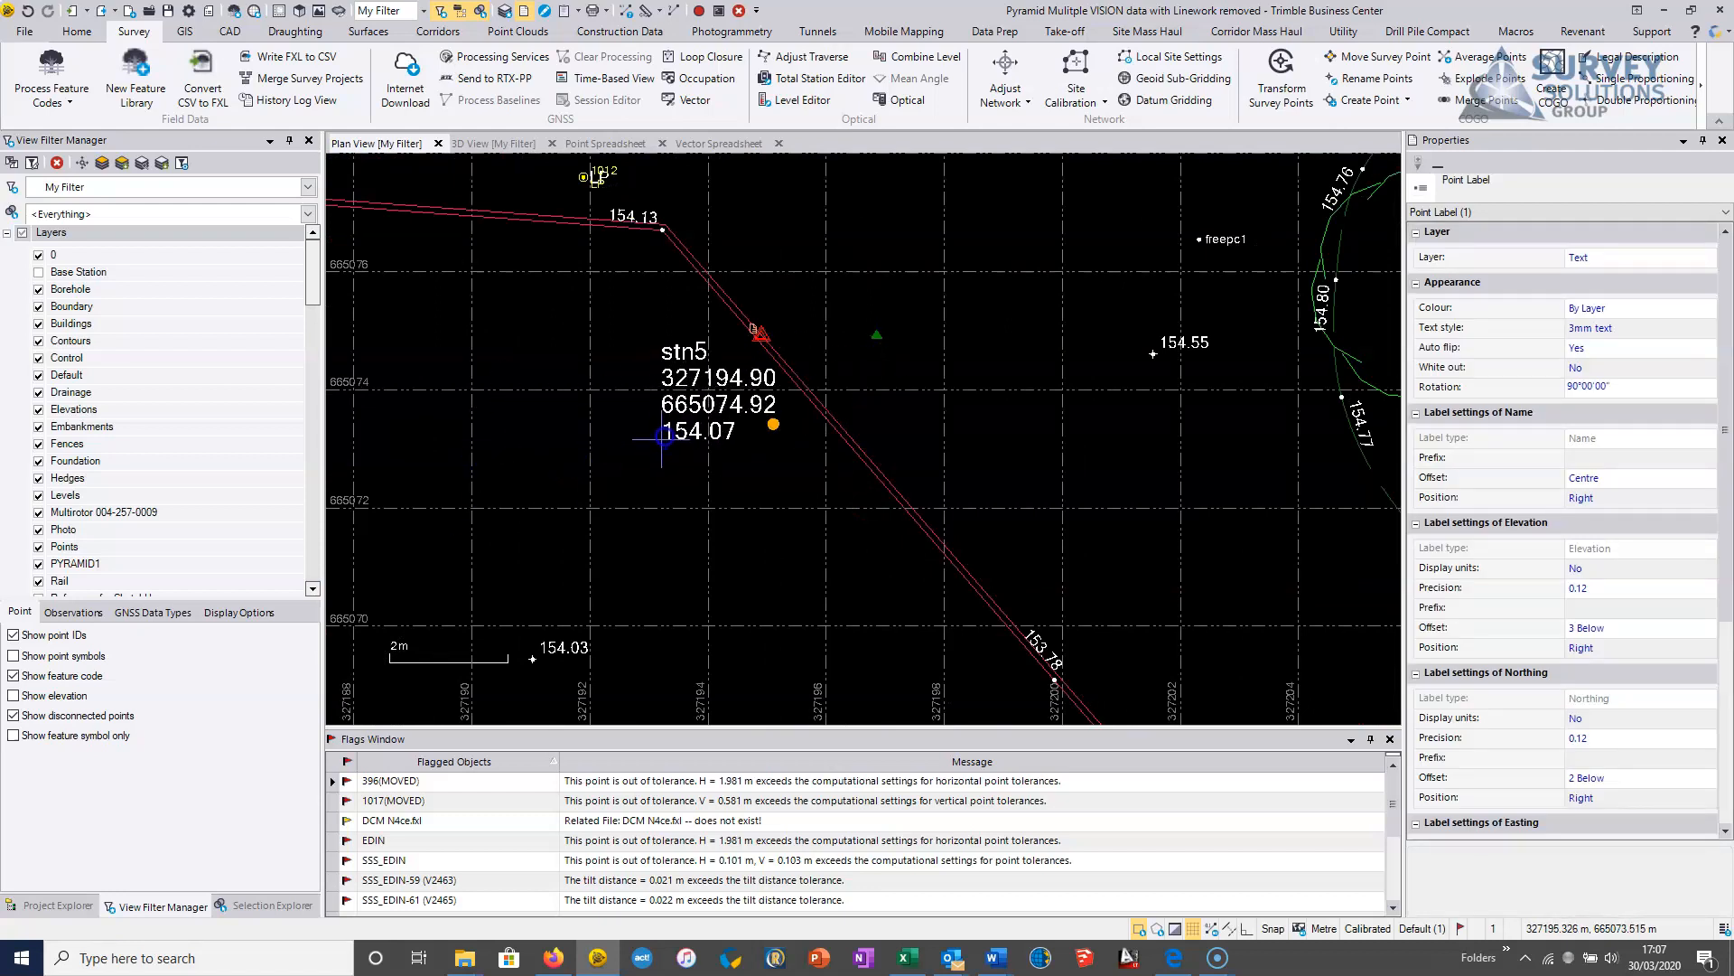
Step: Move the stn6 coordinate label to the north of its station, clear of the double red line
scroll(620, 474, "down", 3)
middle_click_drag(579, 463, 630, 343)
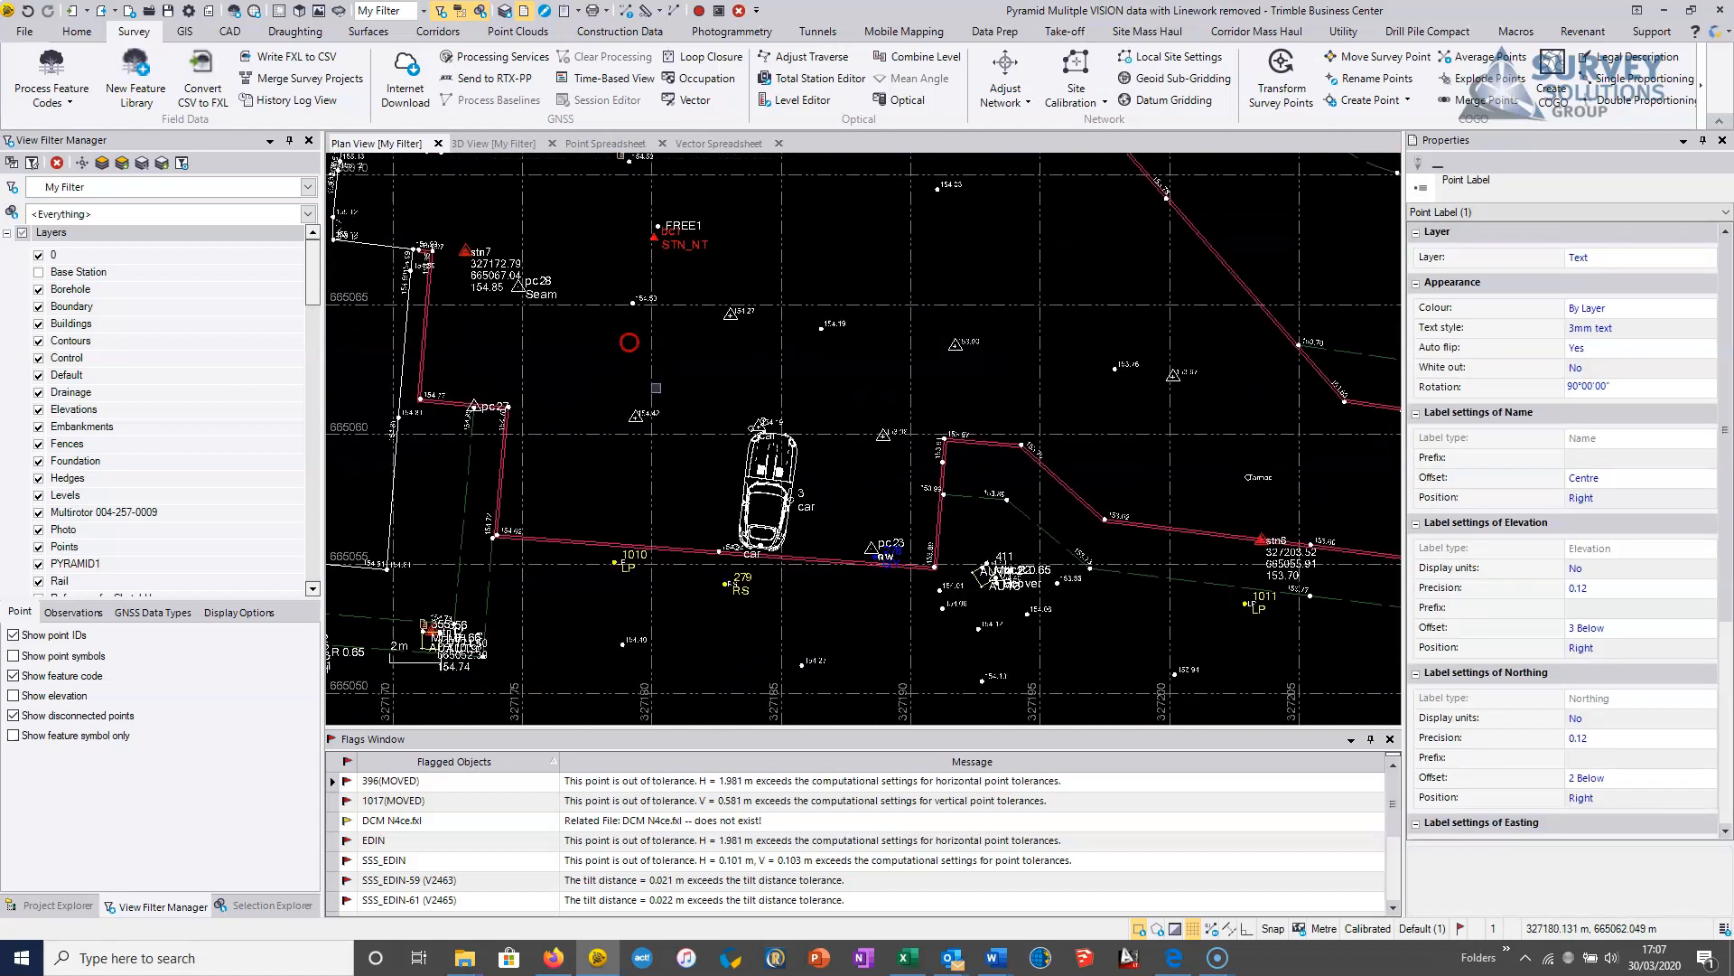
middle_click_drag(953, 528, 867, 422)
middle_click_drag(1182, 675, 852, 437)
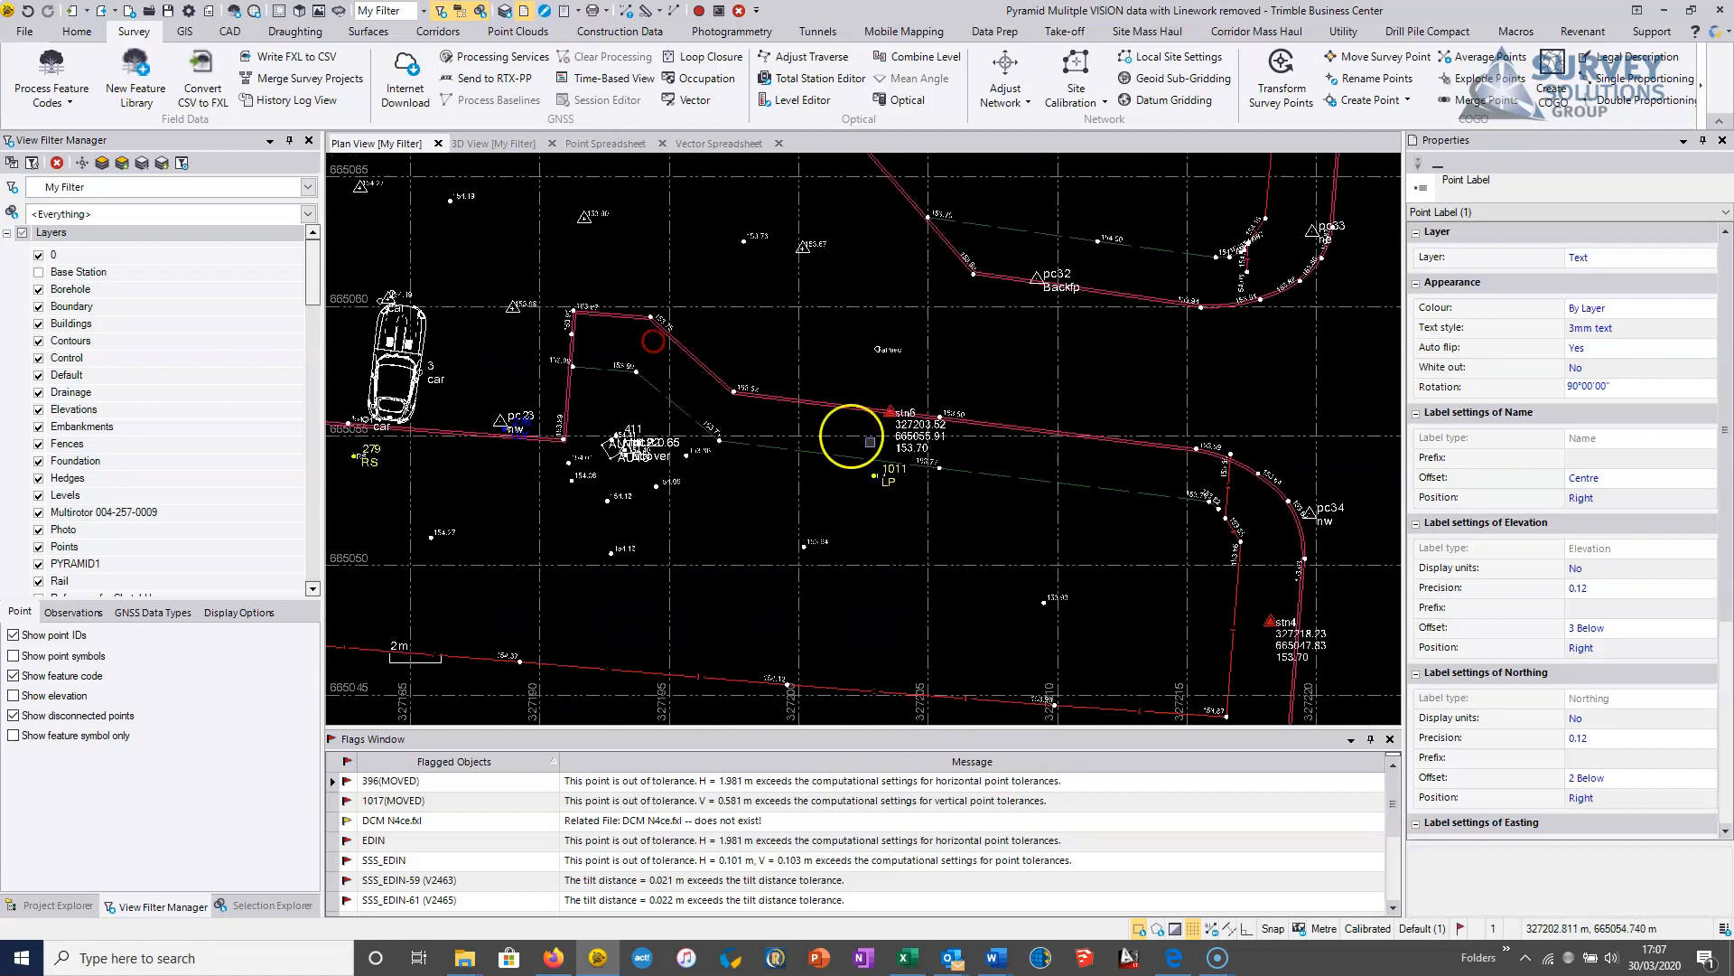
scroll(852, 439, "up", 3)
left_click(936, 419)
left_click_drag(917, 461, 912, 369)
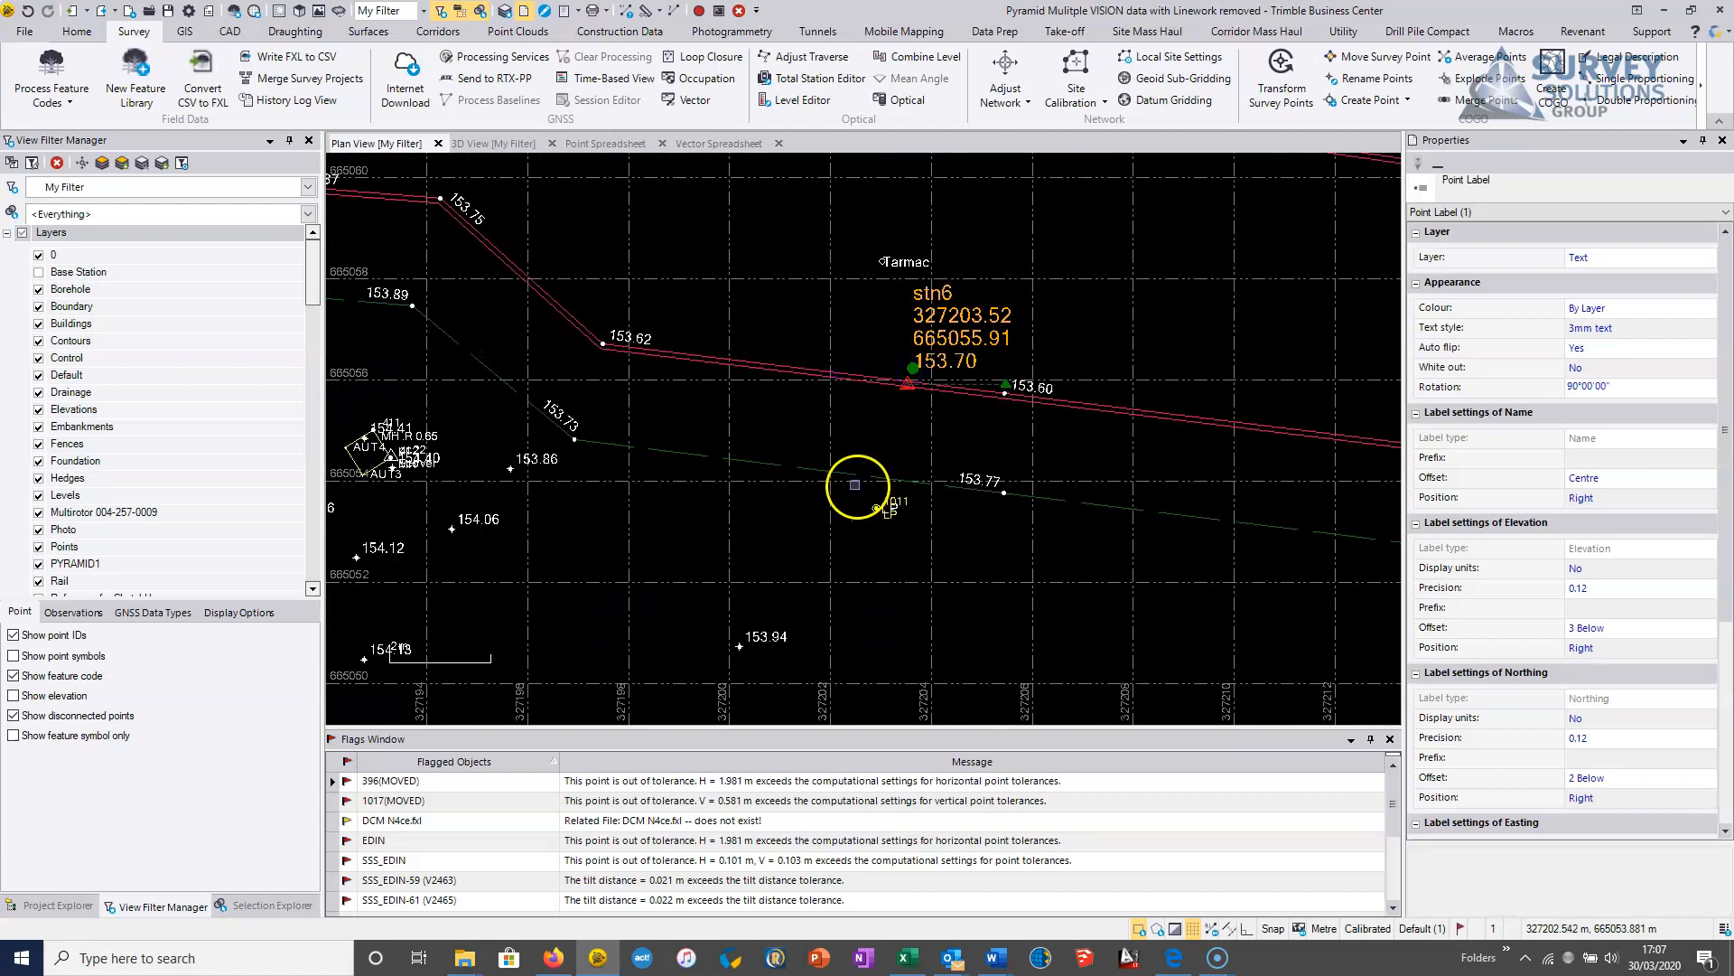
Step: Start the Create Text command and set the text style to 3mm text bold
middle_click_drag(789, 360, 1121, 512)
scroll(1107, 461, "down", 3)
middle_click_drag(1096, 439, 1070, 493)
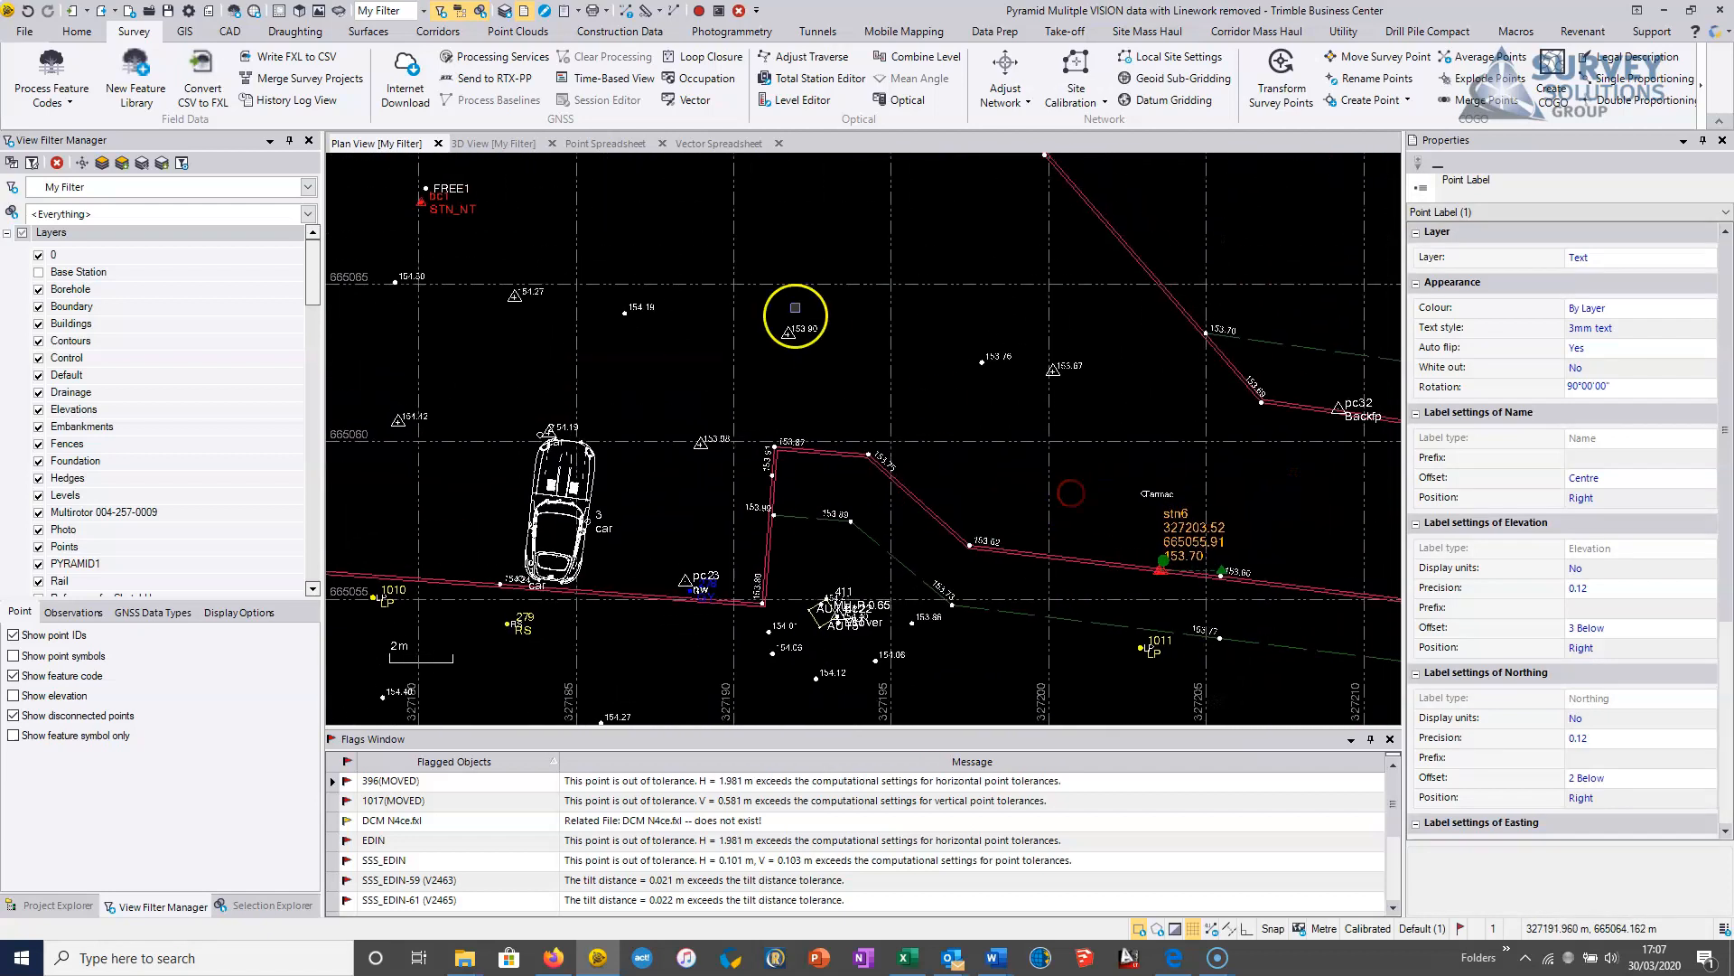
middle_click_drag(795, 307, 946, 382)
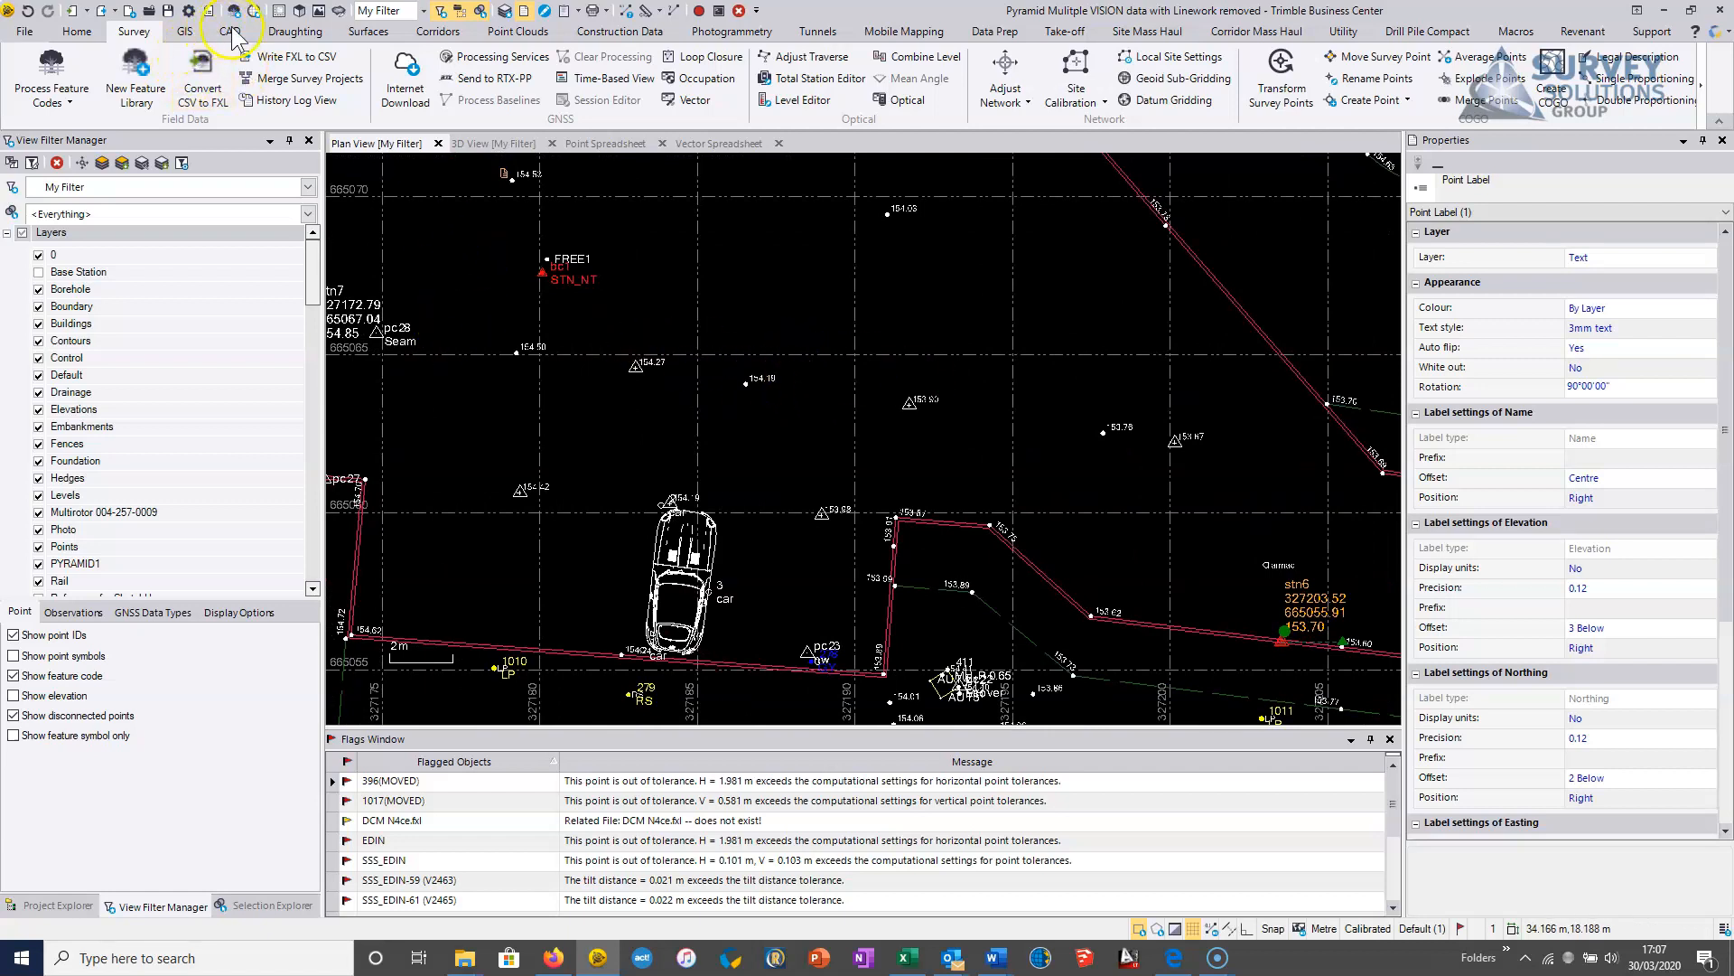
left_click(271, 36)
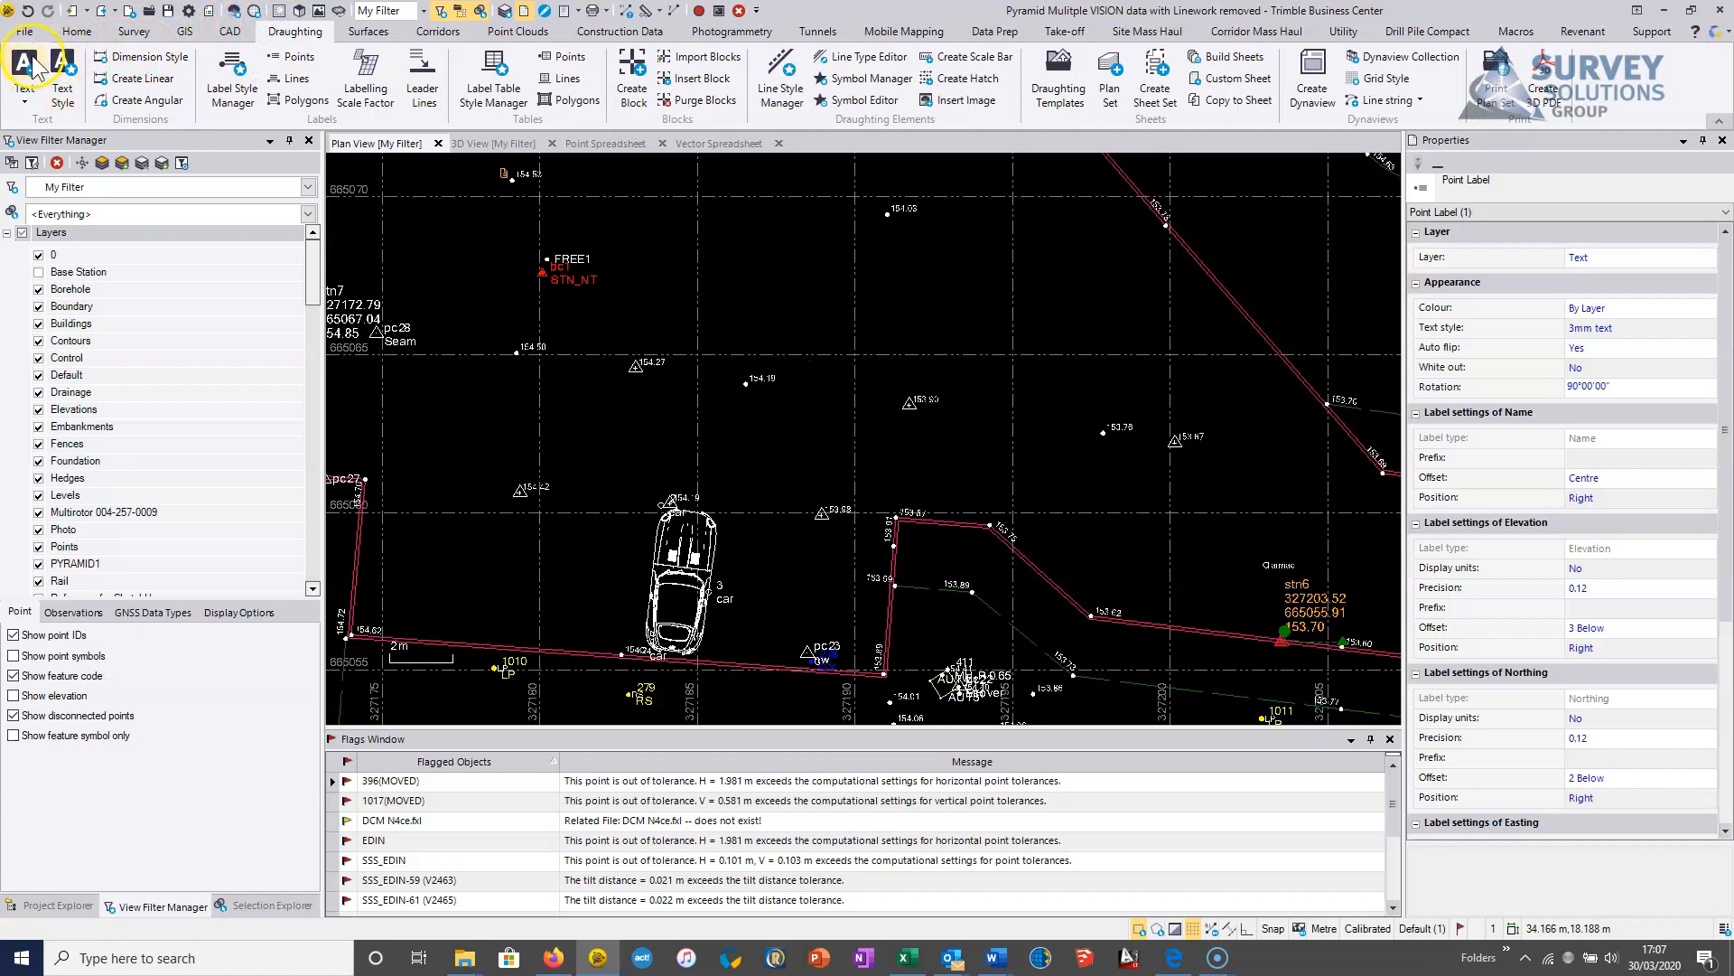
left_click(1474, 245)
scroll(1503, 343, "down", 3)
scroll(1502, 347, "up", 6)
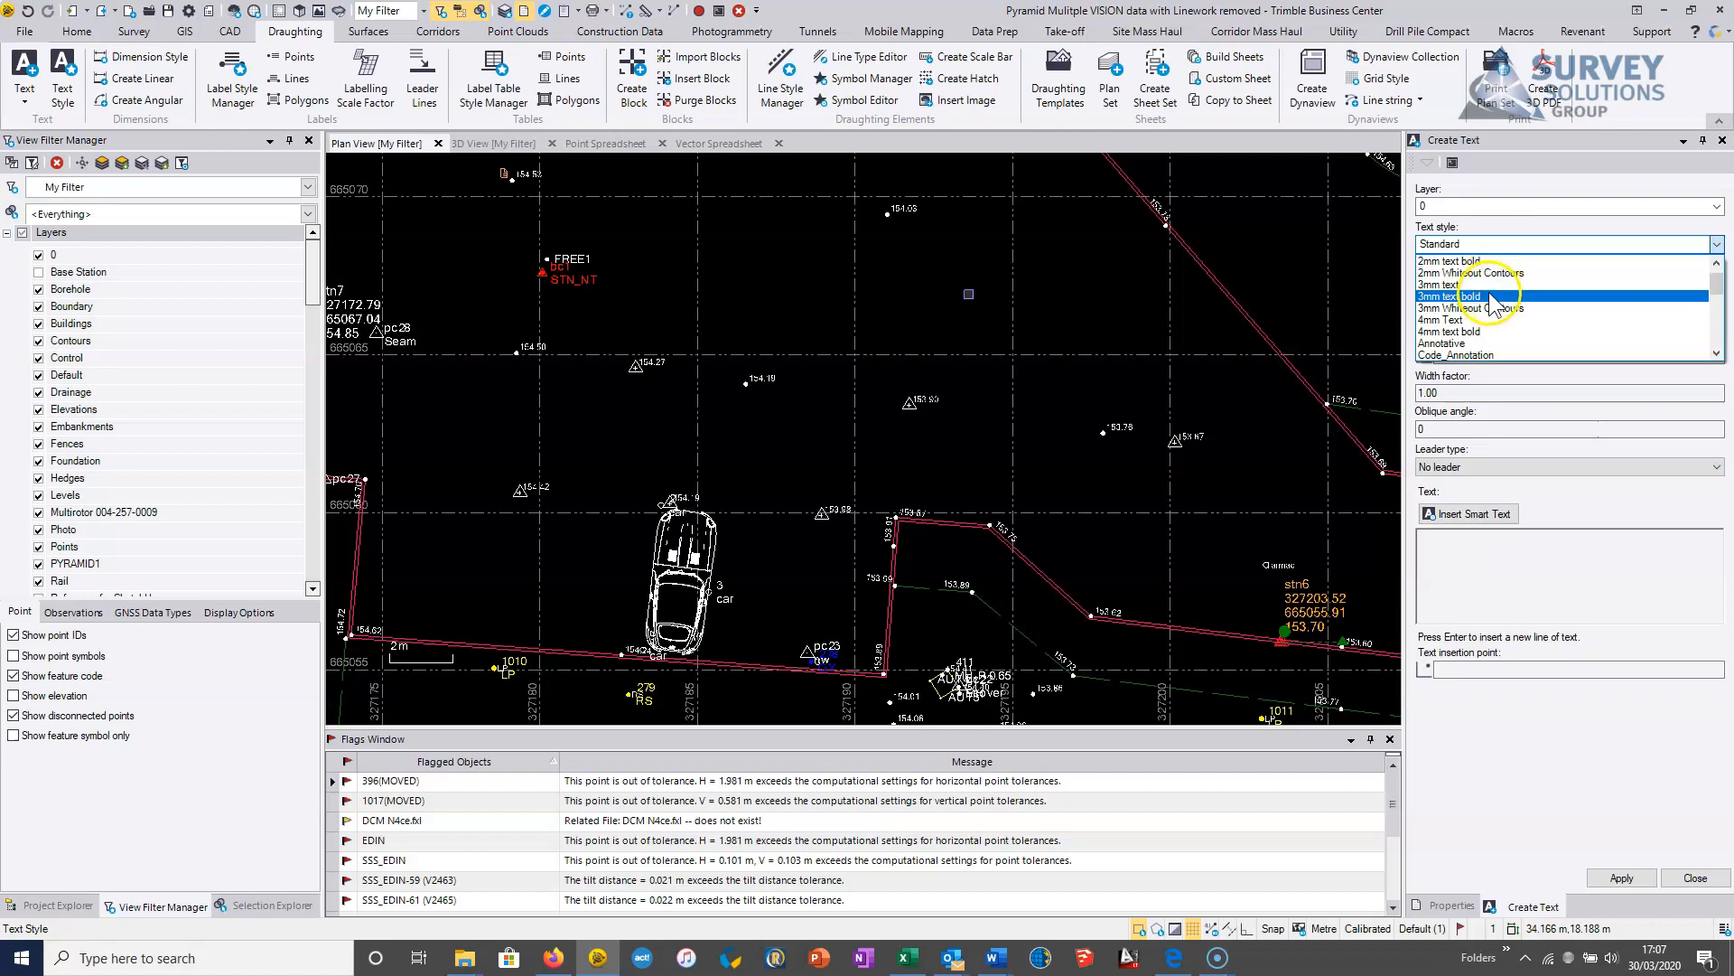
left_click(1491, 298)
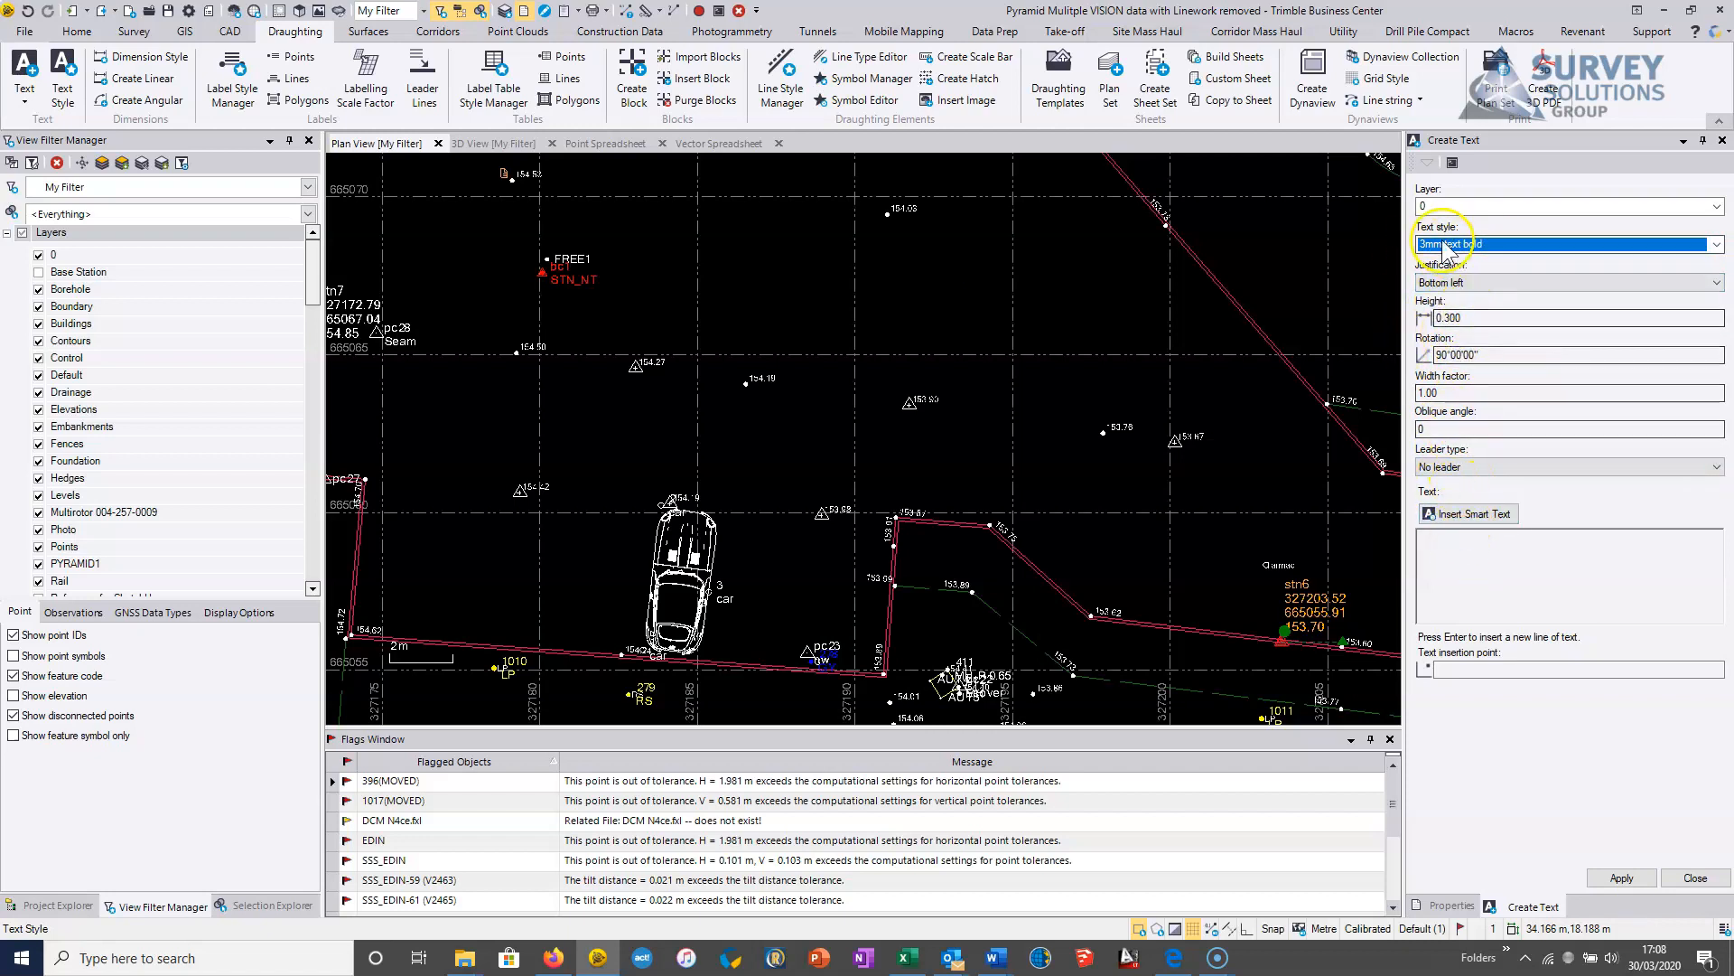
Step: Enter the text Grass and place it south of trees 393 and 394, and again southeast of pc36
left_click(1431, 545)
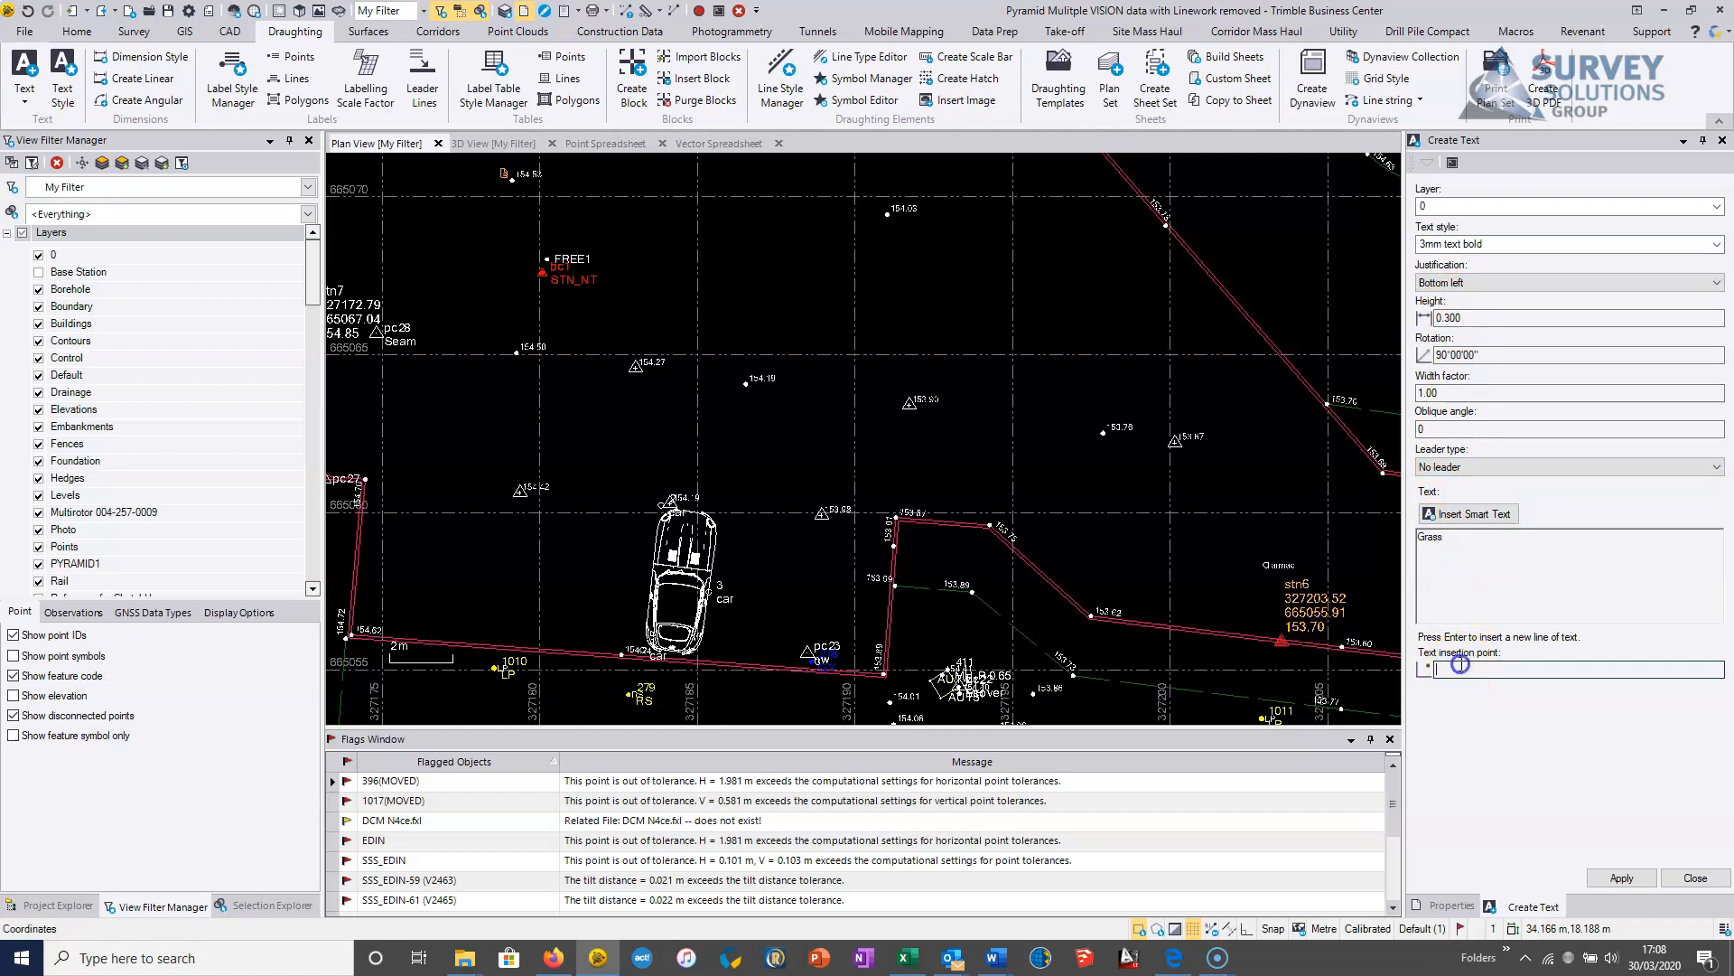
middle_click_drag(978, 322, 848, 524)
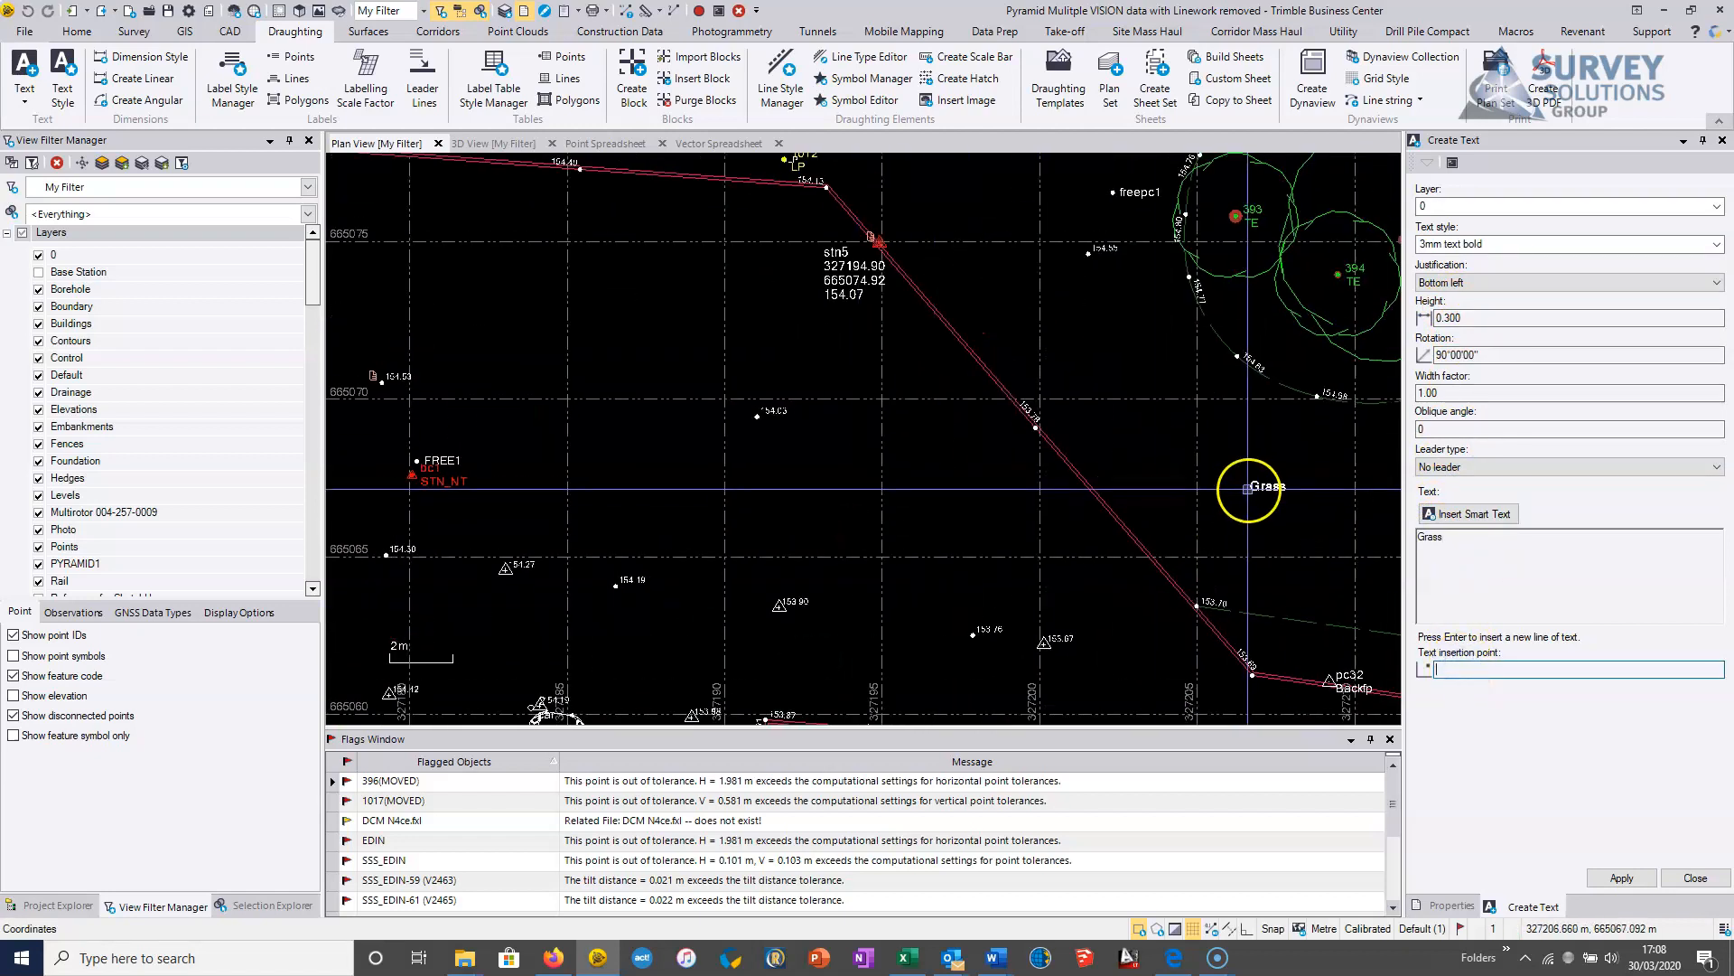
left_click(1275, 493)
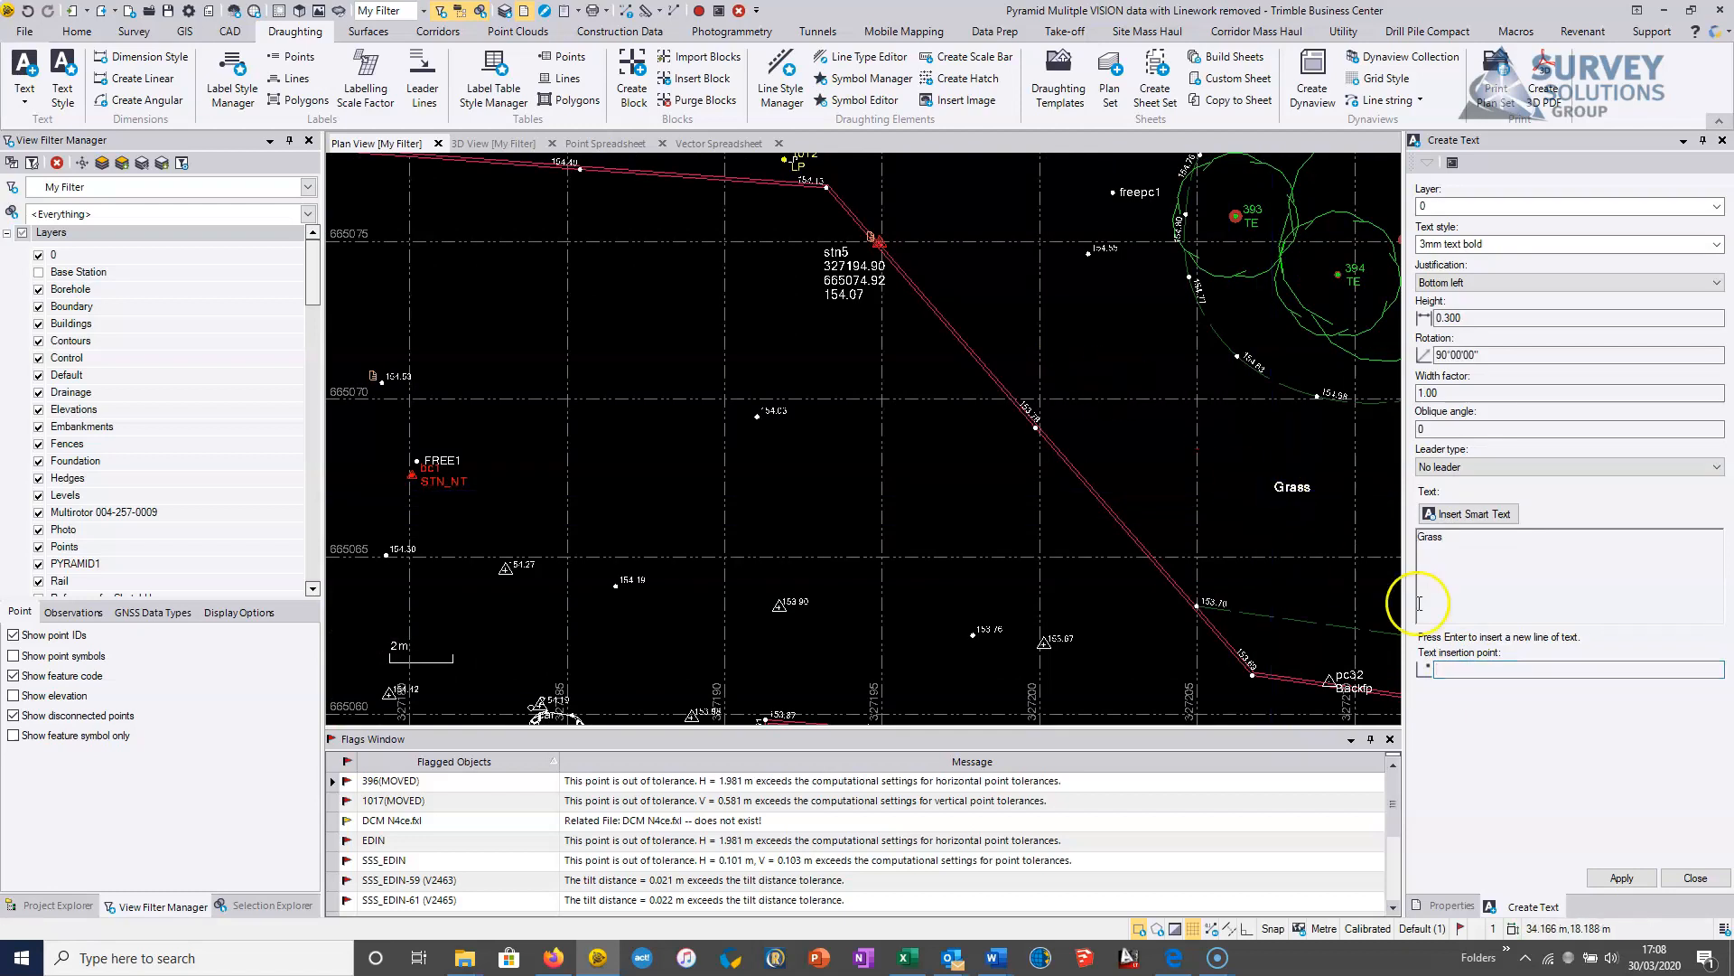
middle_click_drag(924, 280, 1038, 764)
left_click(823, 450)
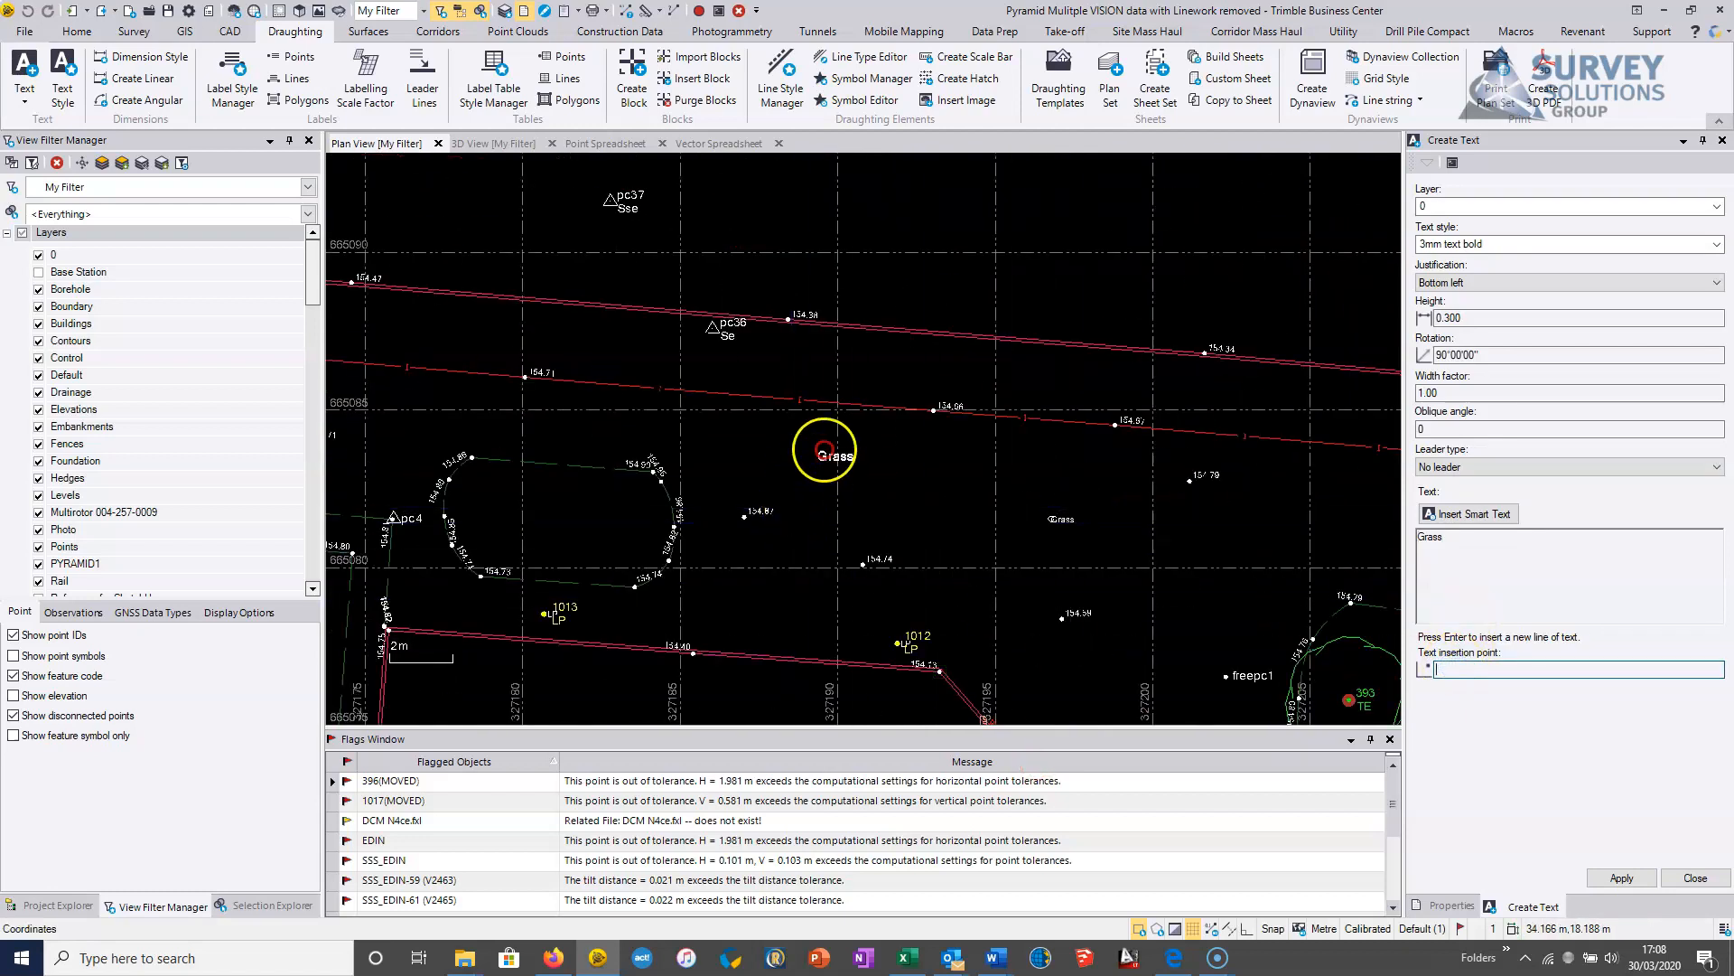
Step: Place the Grass text east of the oval outline near pc4, and again southeast of STN2
middle_click_drag(824, 450, 854, 392)
left_click(881, 476)
middle_click_drag(626, 457, 1087, 427)
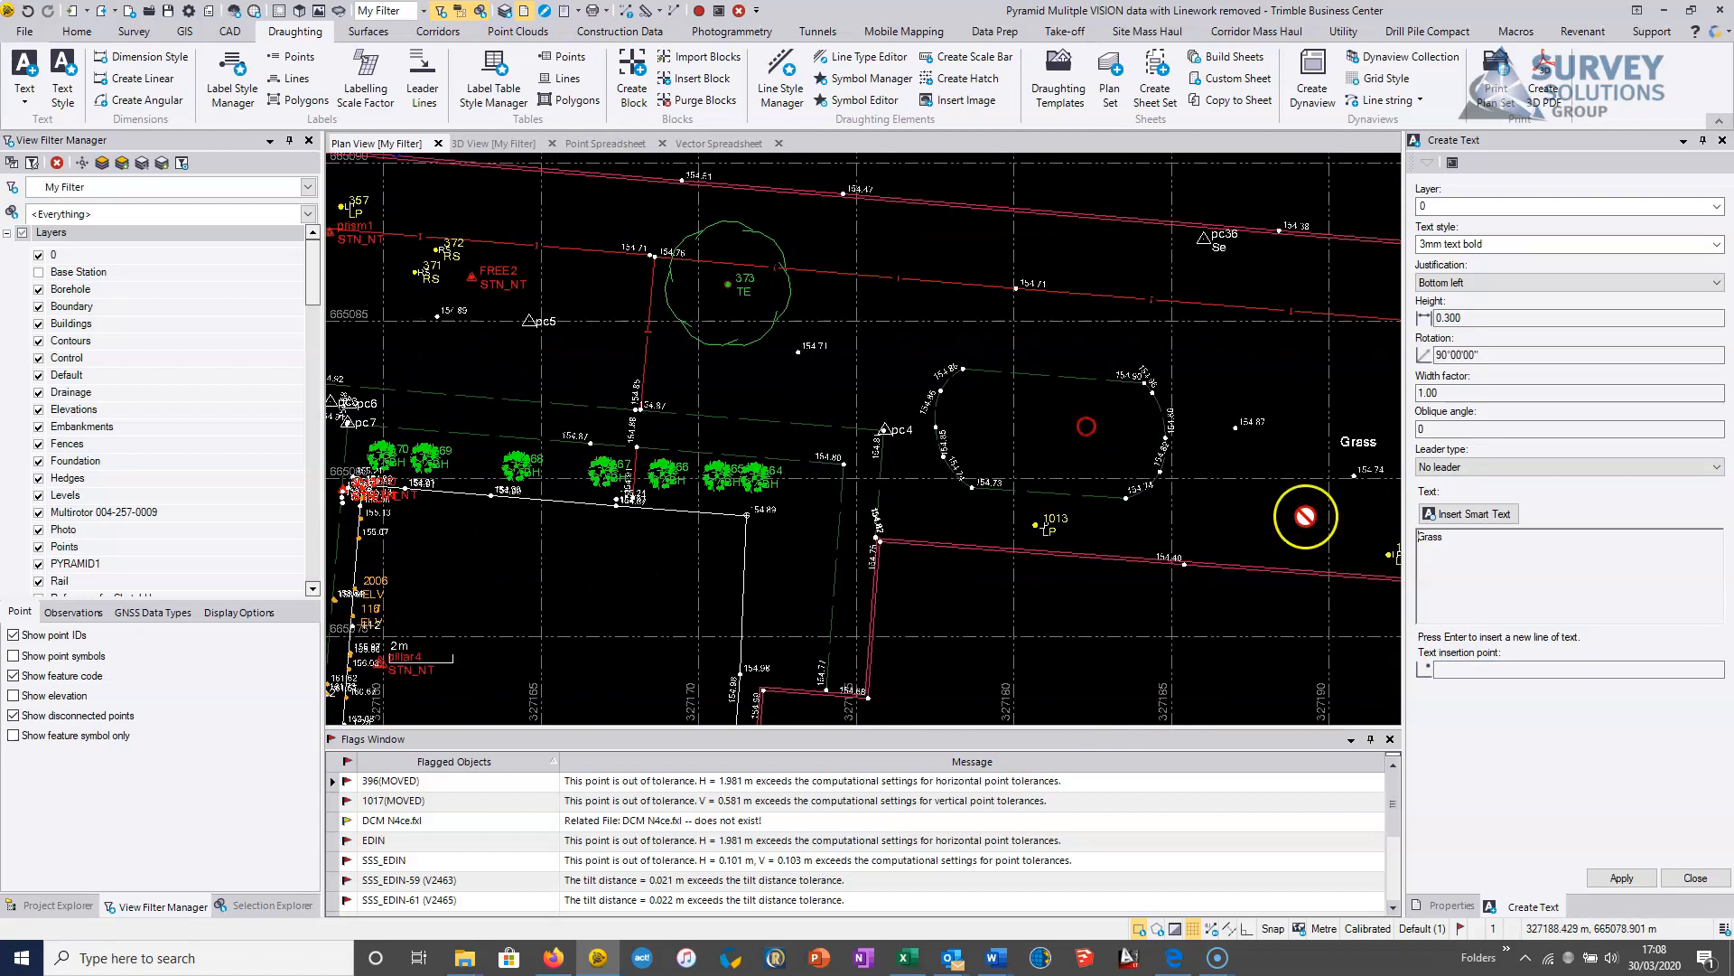
left_click(1527, 669)
middle_click_drag(523, 282, 982, 307)
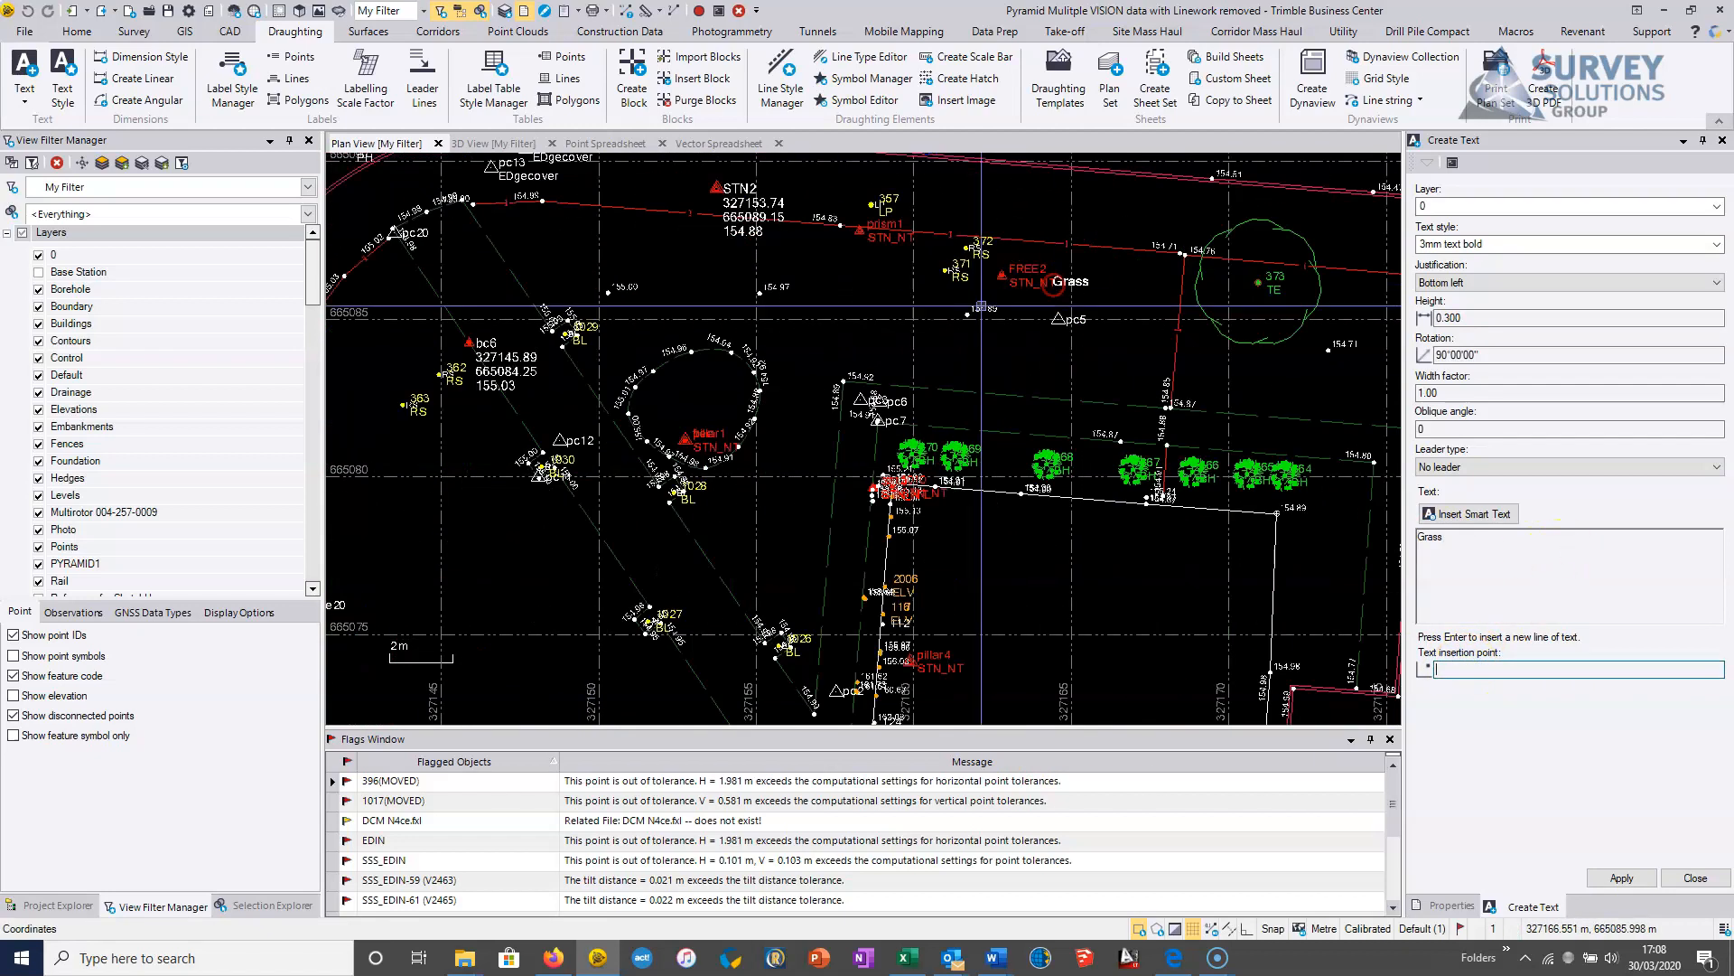
left_click(813, 316)
Step: Place another Grass text east of free20 and close the Create Text command
left_click(1432, 666)
middle_click_drag(466, 610, 867, 317)
left_click(831, 314)
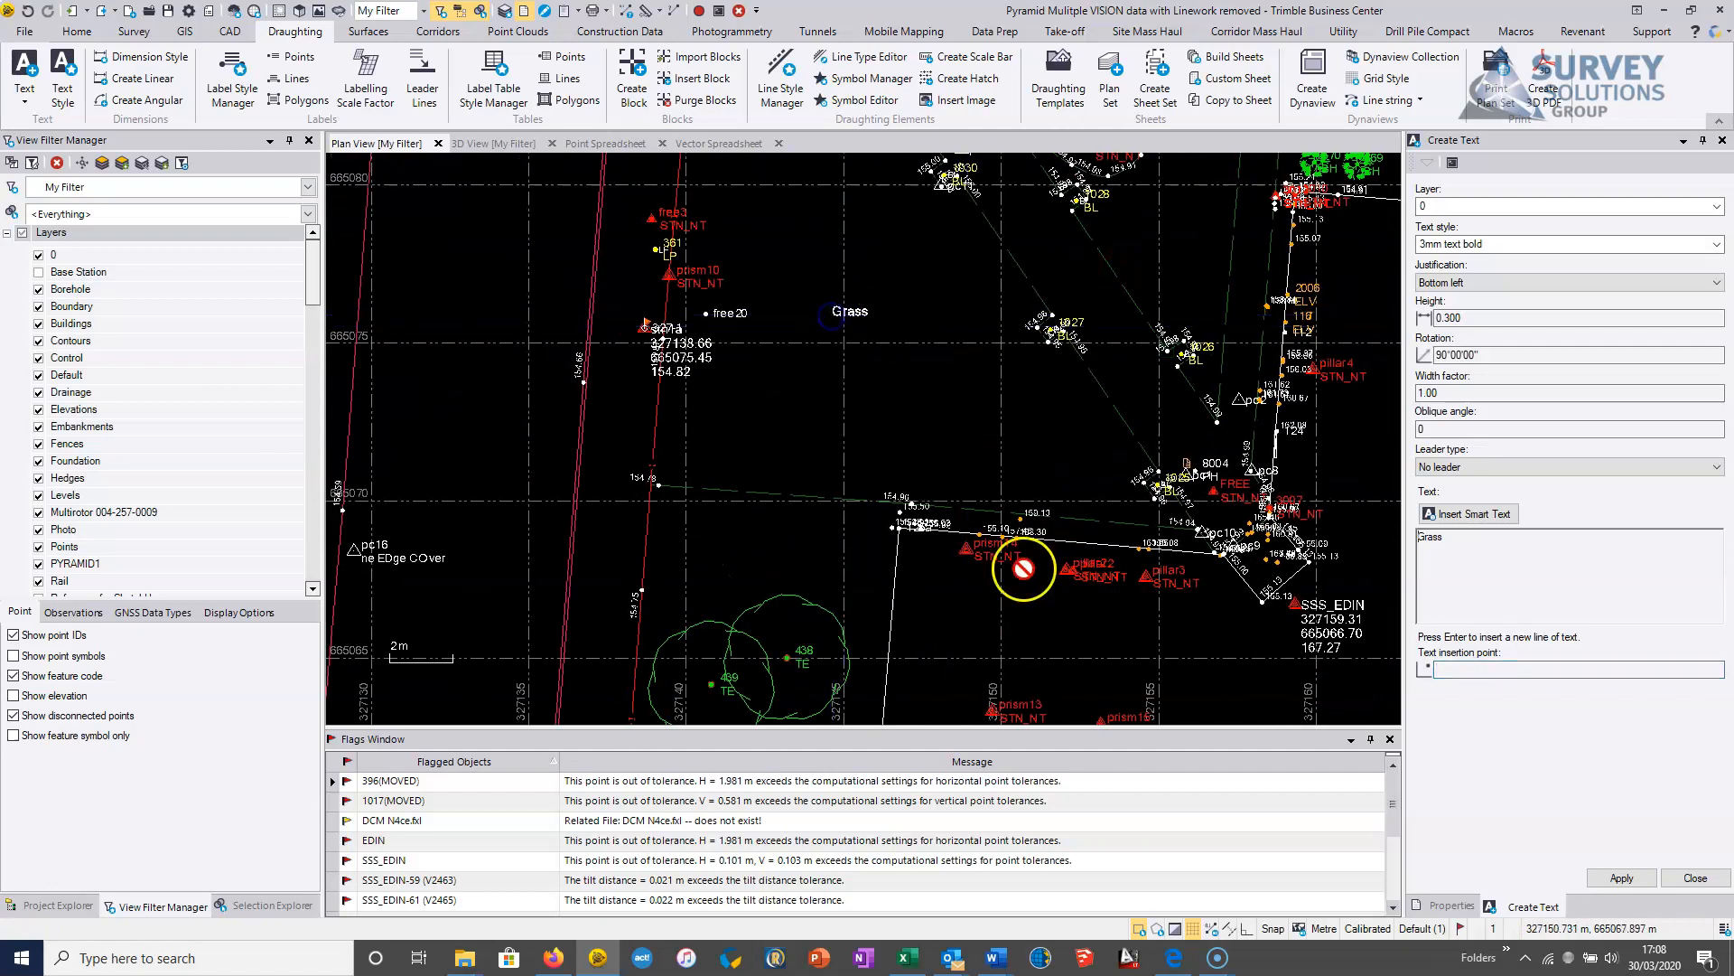
left_click(1719, 142)
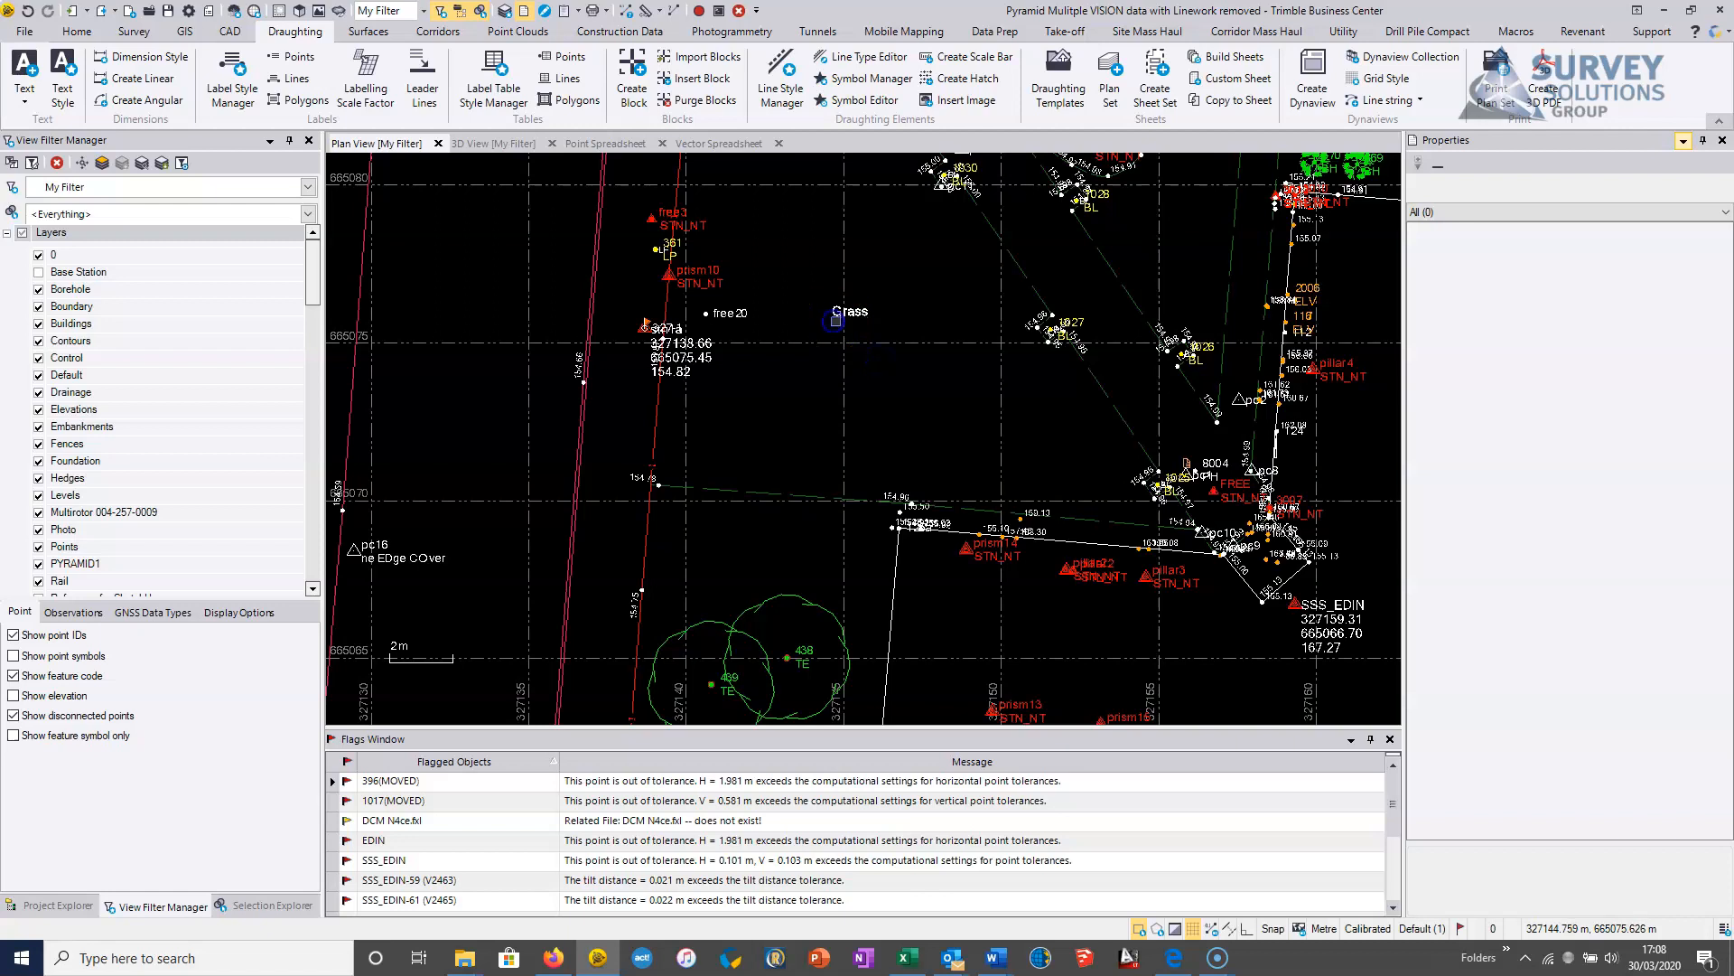
Step: Enlarge the Grass text east of free20 to a height of about 0.856
left_click(834, 316)
scroll(837, 314, "up", 2)
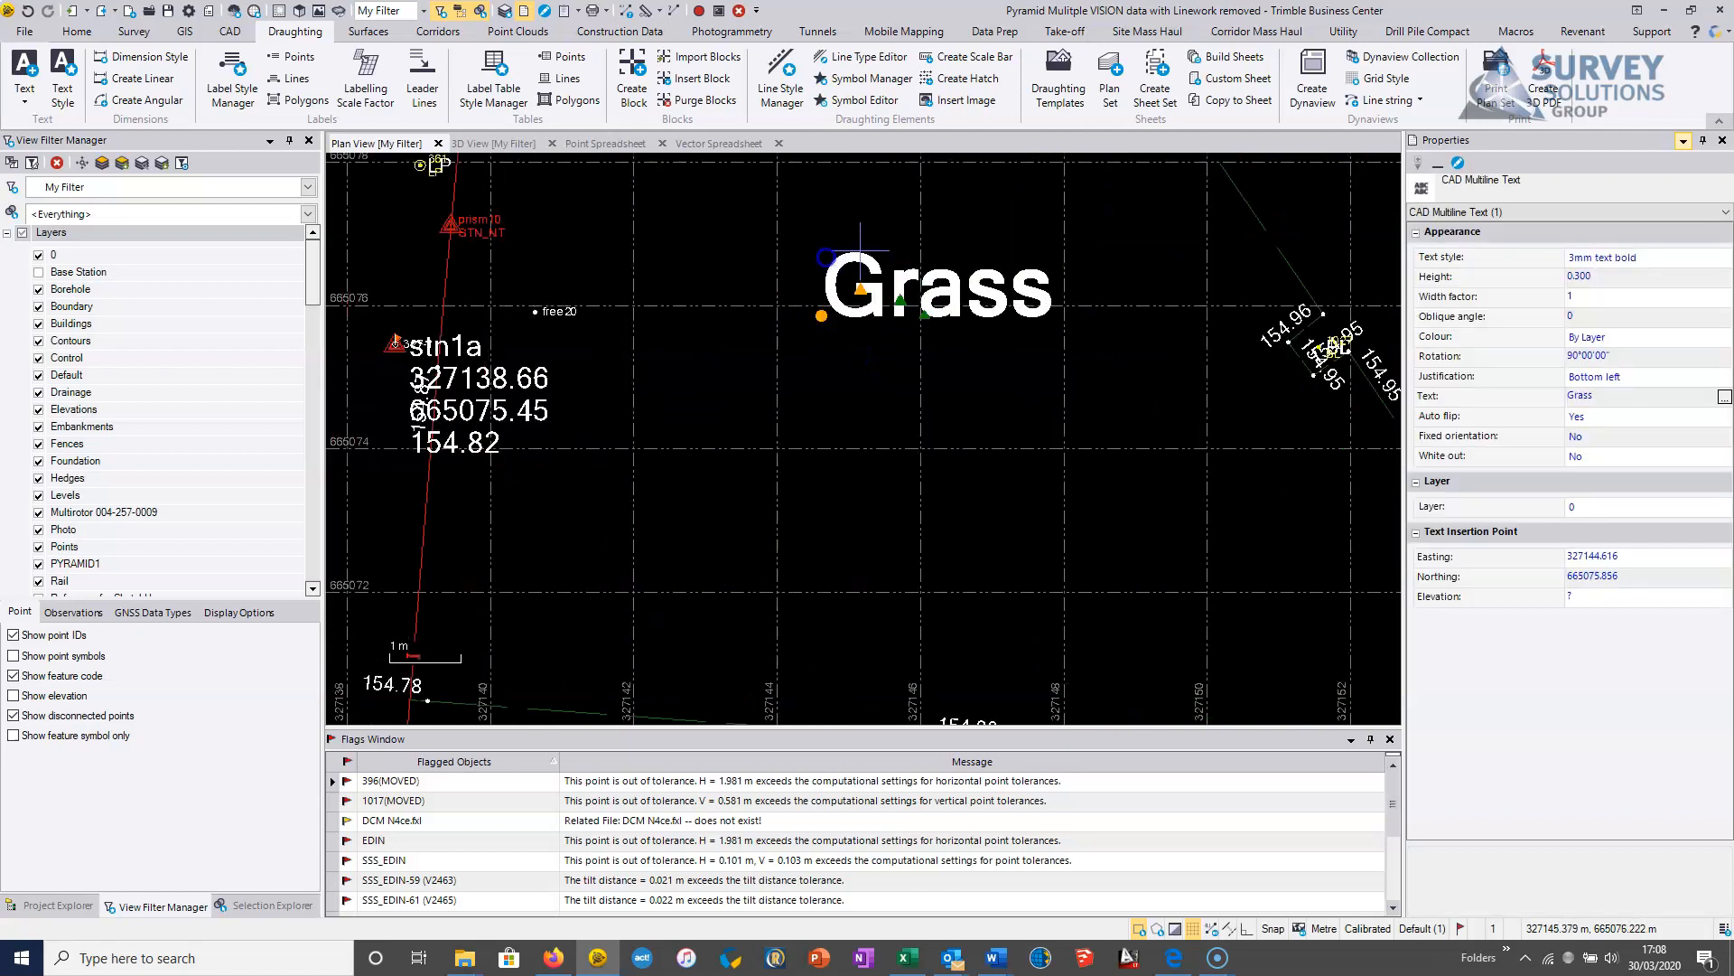
left_click(1057, 325)
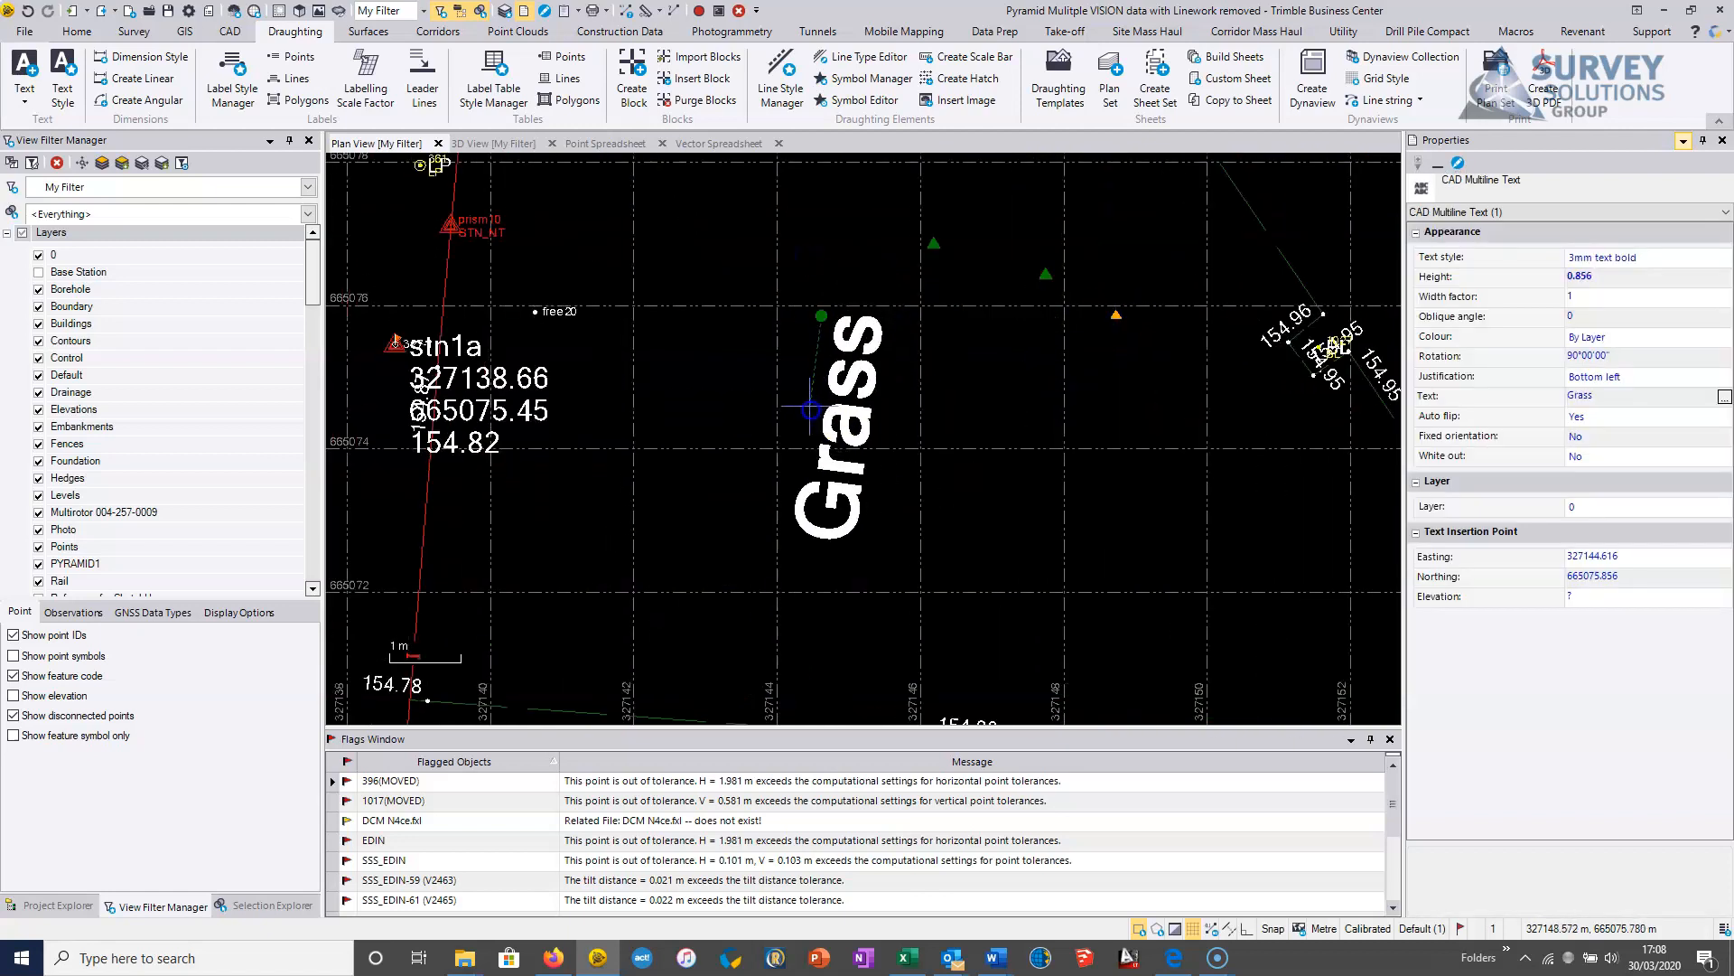
Step: Rotate the enlarged Grass text to slope slightly downward to the east, and move it a little southwest
left_click(793, 408)
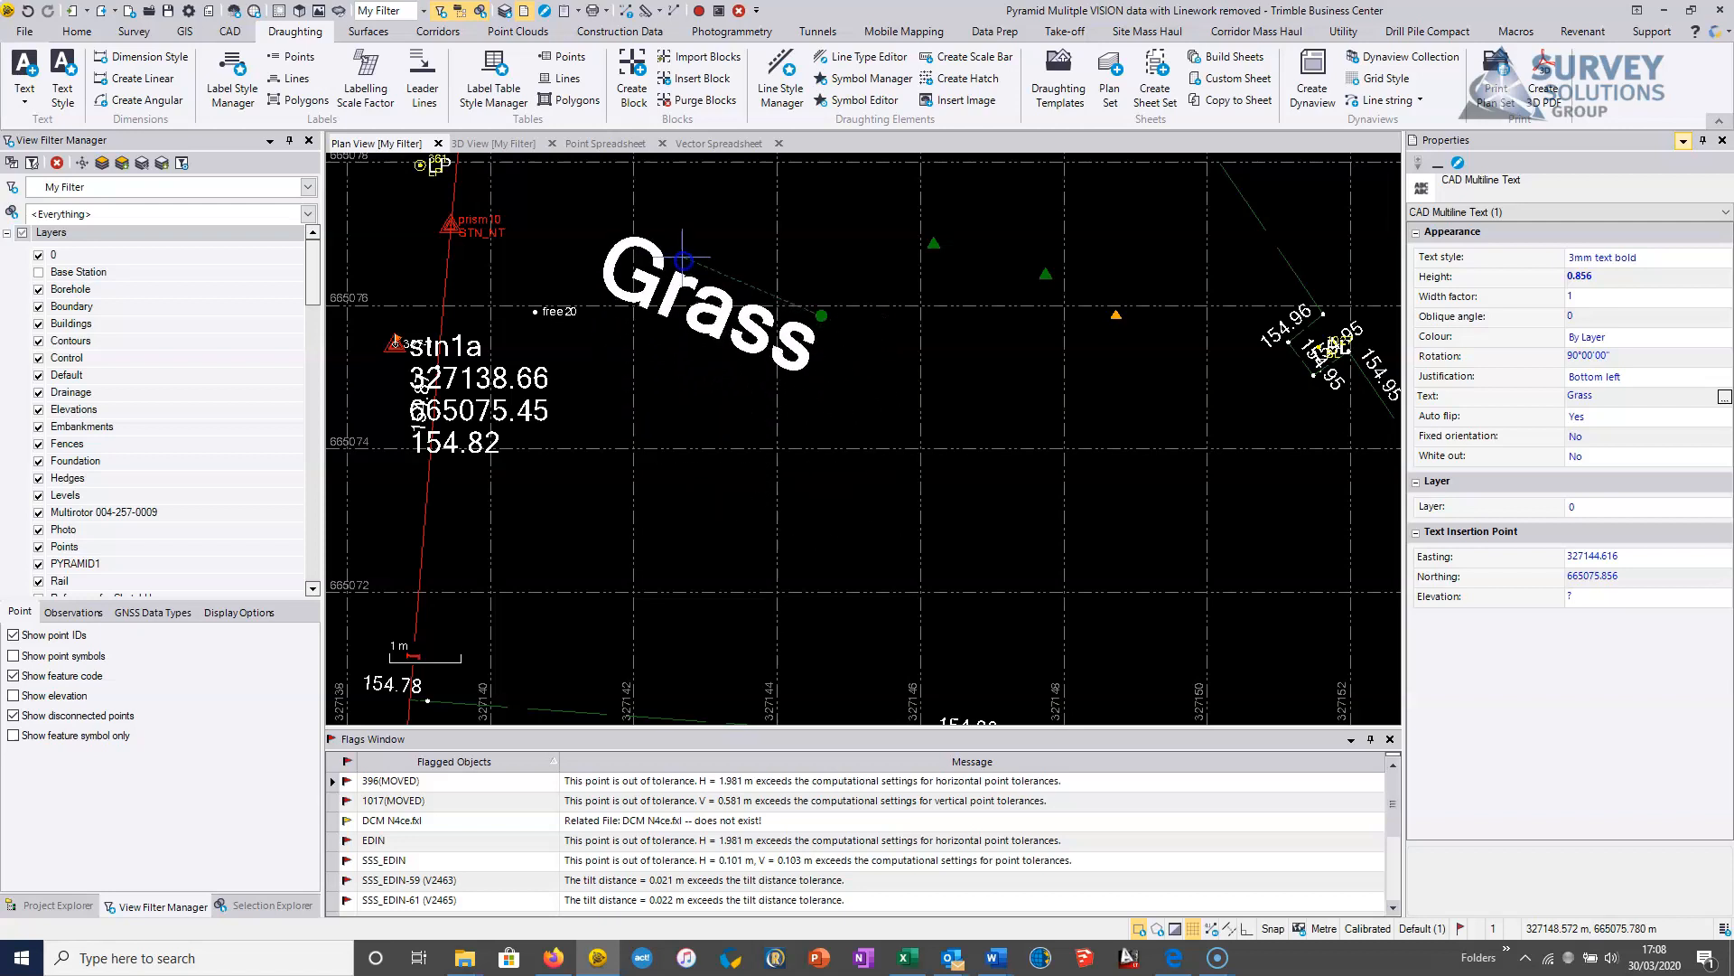
left_click_drag(1055, 309, 1040, 350)
left_click_drag(821, 316, 735, 388)
left_click(866, 506)
Step: Look over the annotated plan, including the boundary near STN2, the row of bushes and the building outline to their south
scroll(866, 605, "down", 5)
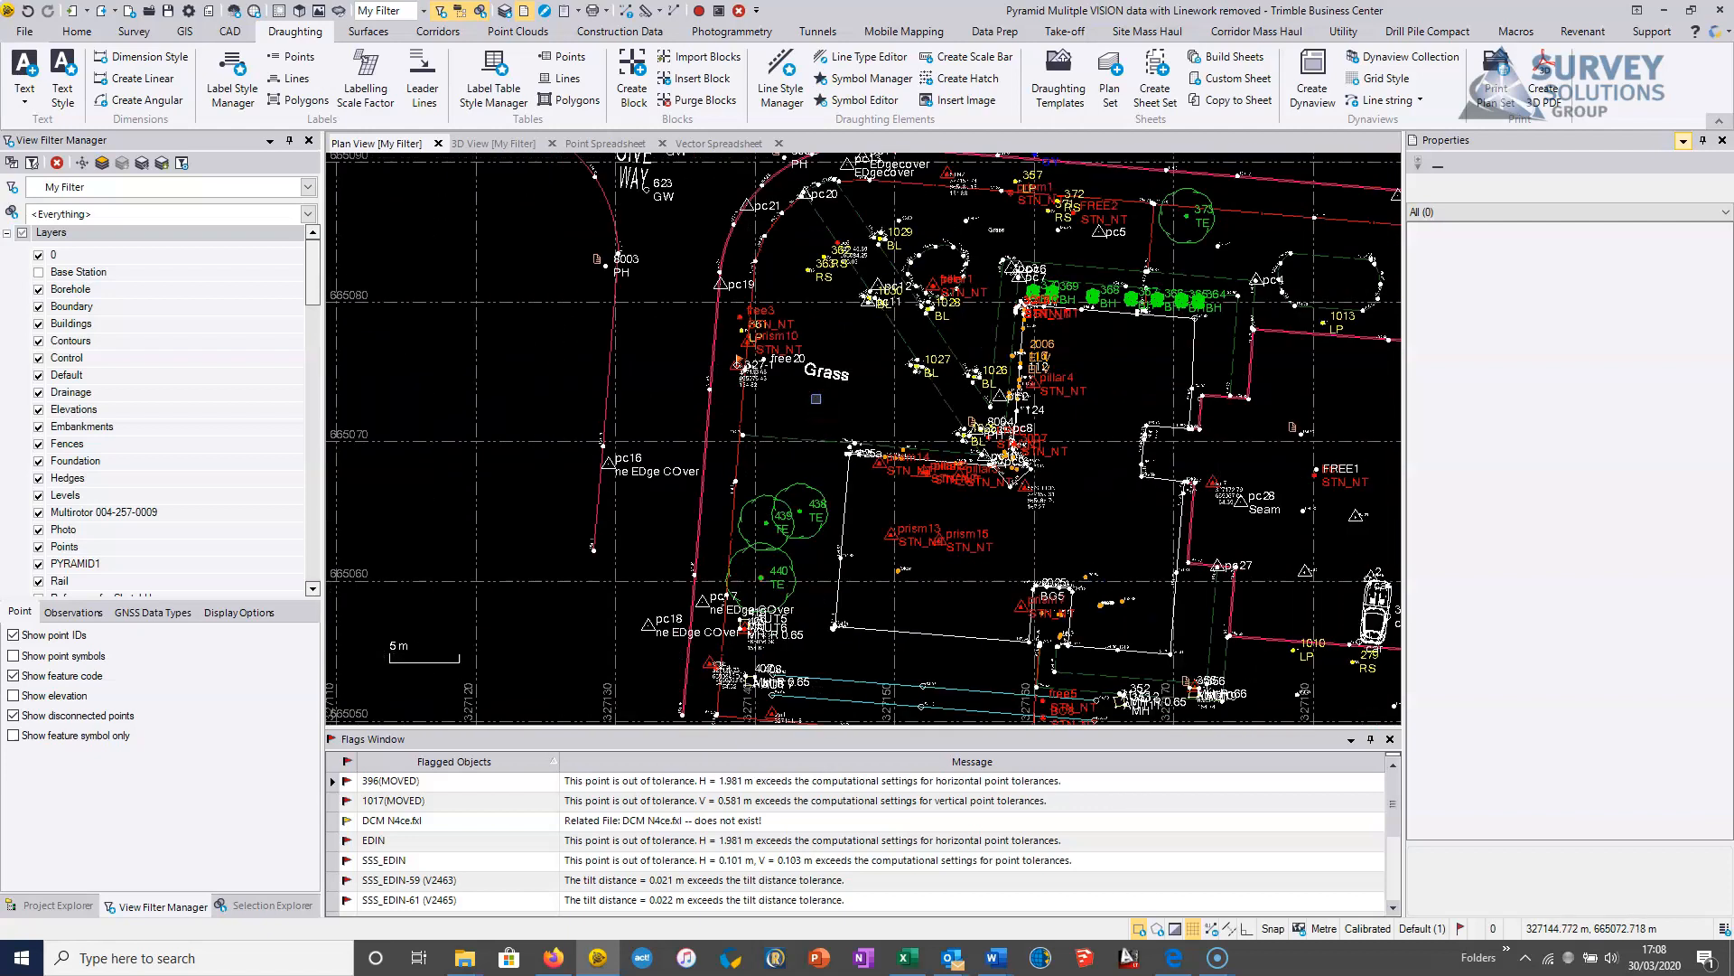
middle_click_drag(1123, 515, 971, 468)
scroll(971, 467, "down", 3)
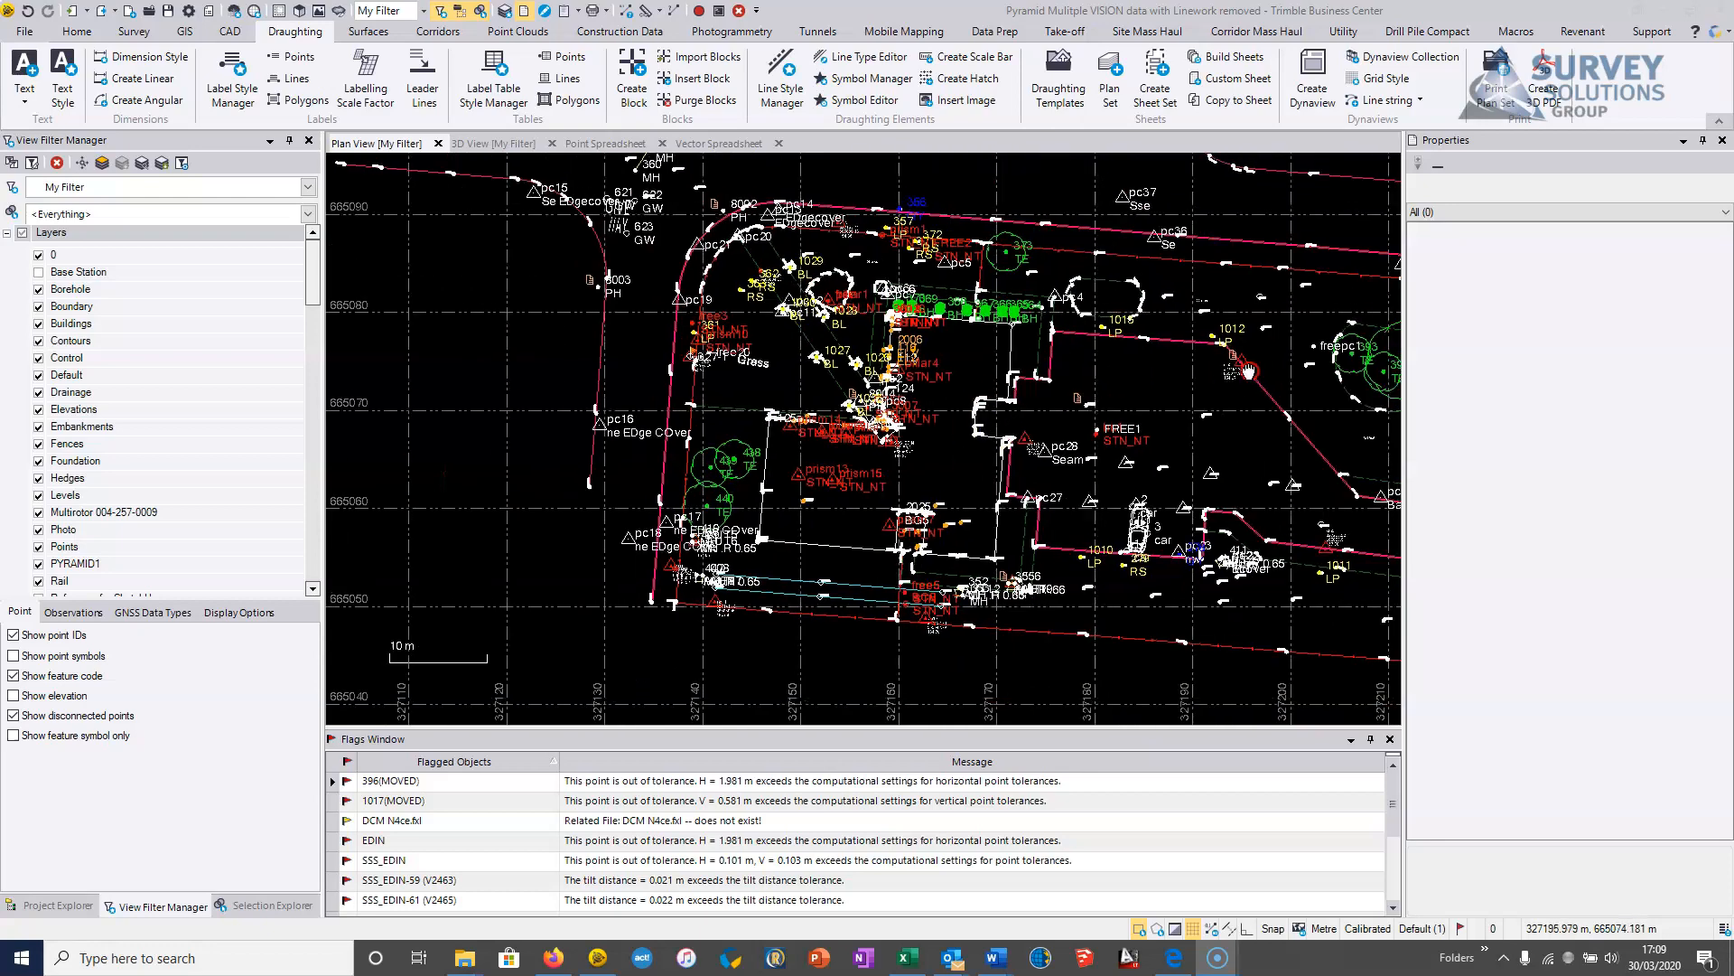
scroll(866, 394, "up", 3)
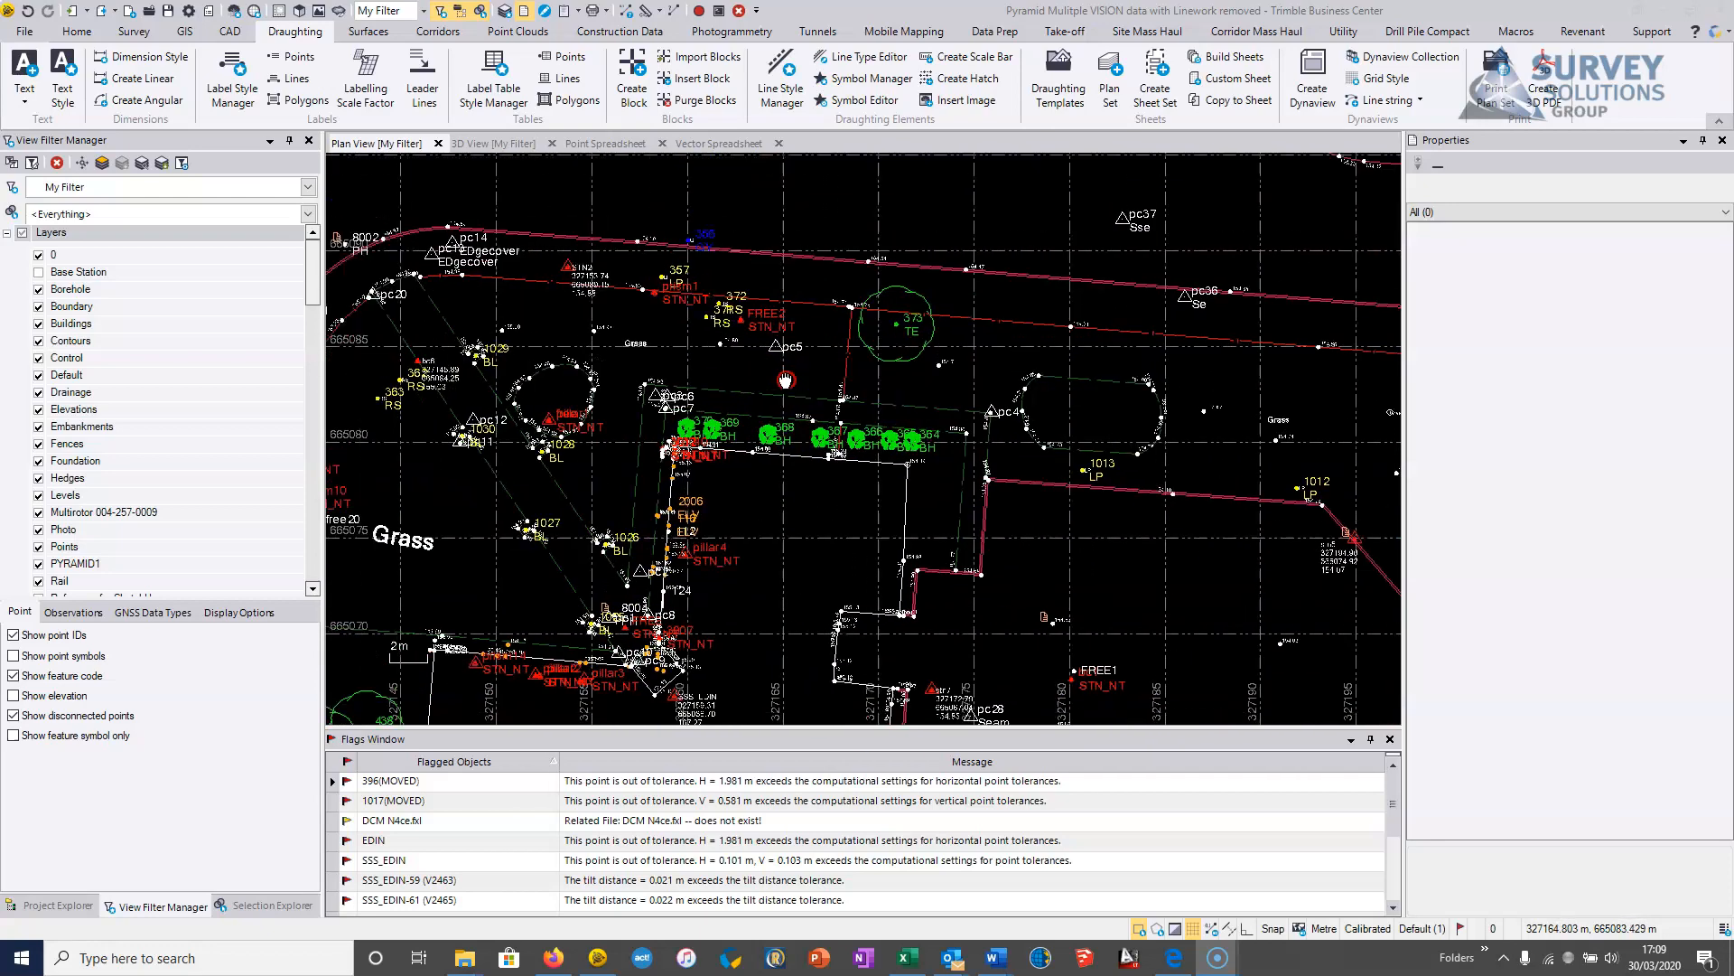
scroll(810, 402, "up", 3)
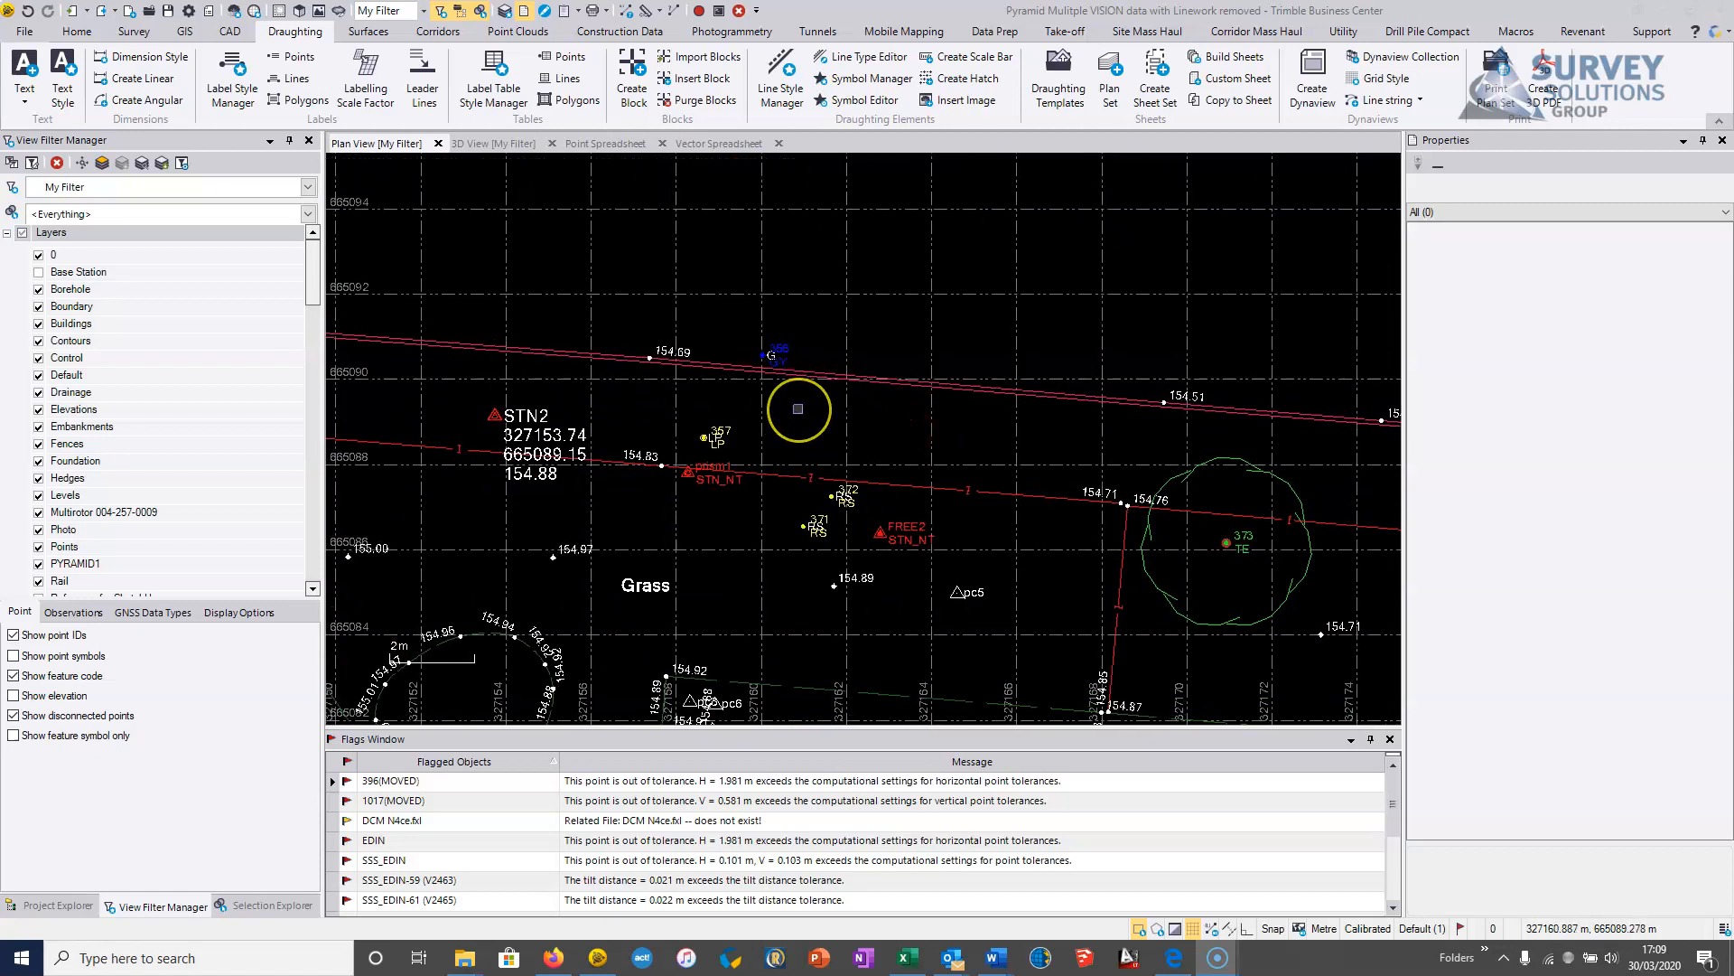
middle_click_drag(597, 379, 751, 405)
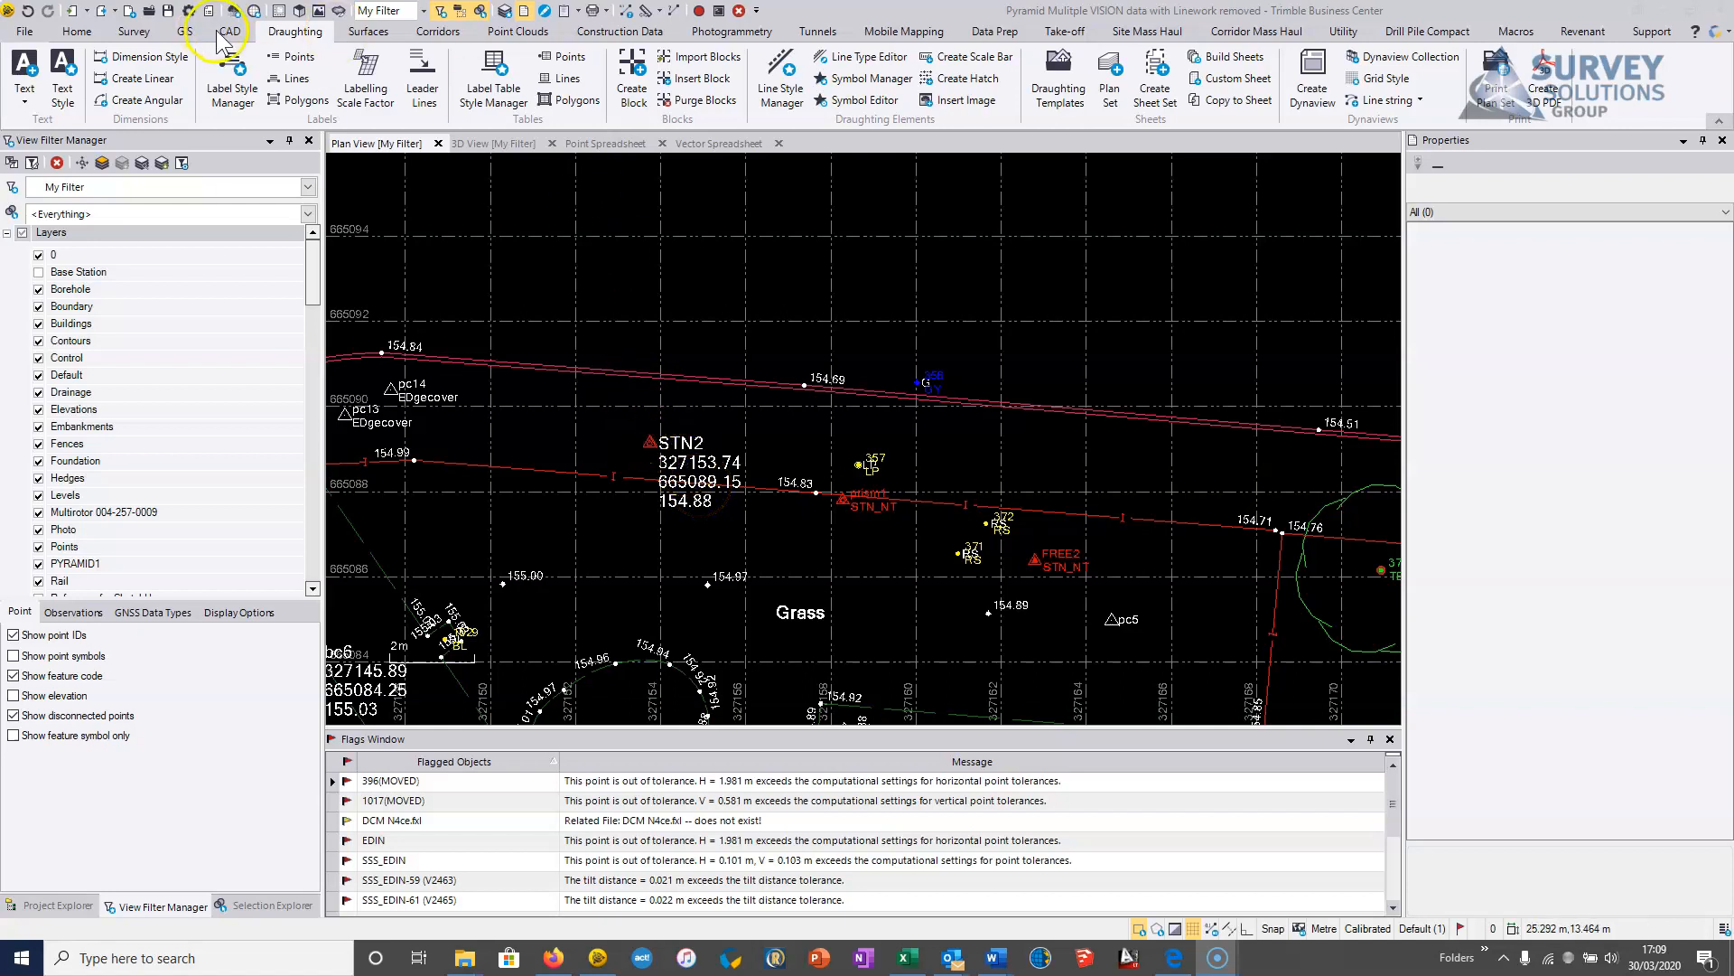
scroll(820, 522, "down", 2)
middle_click_drag(821, 522, 695, 341)
scroll(694, 341, "down", 1)
left_click(967, 585)
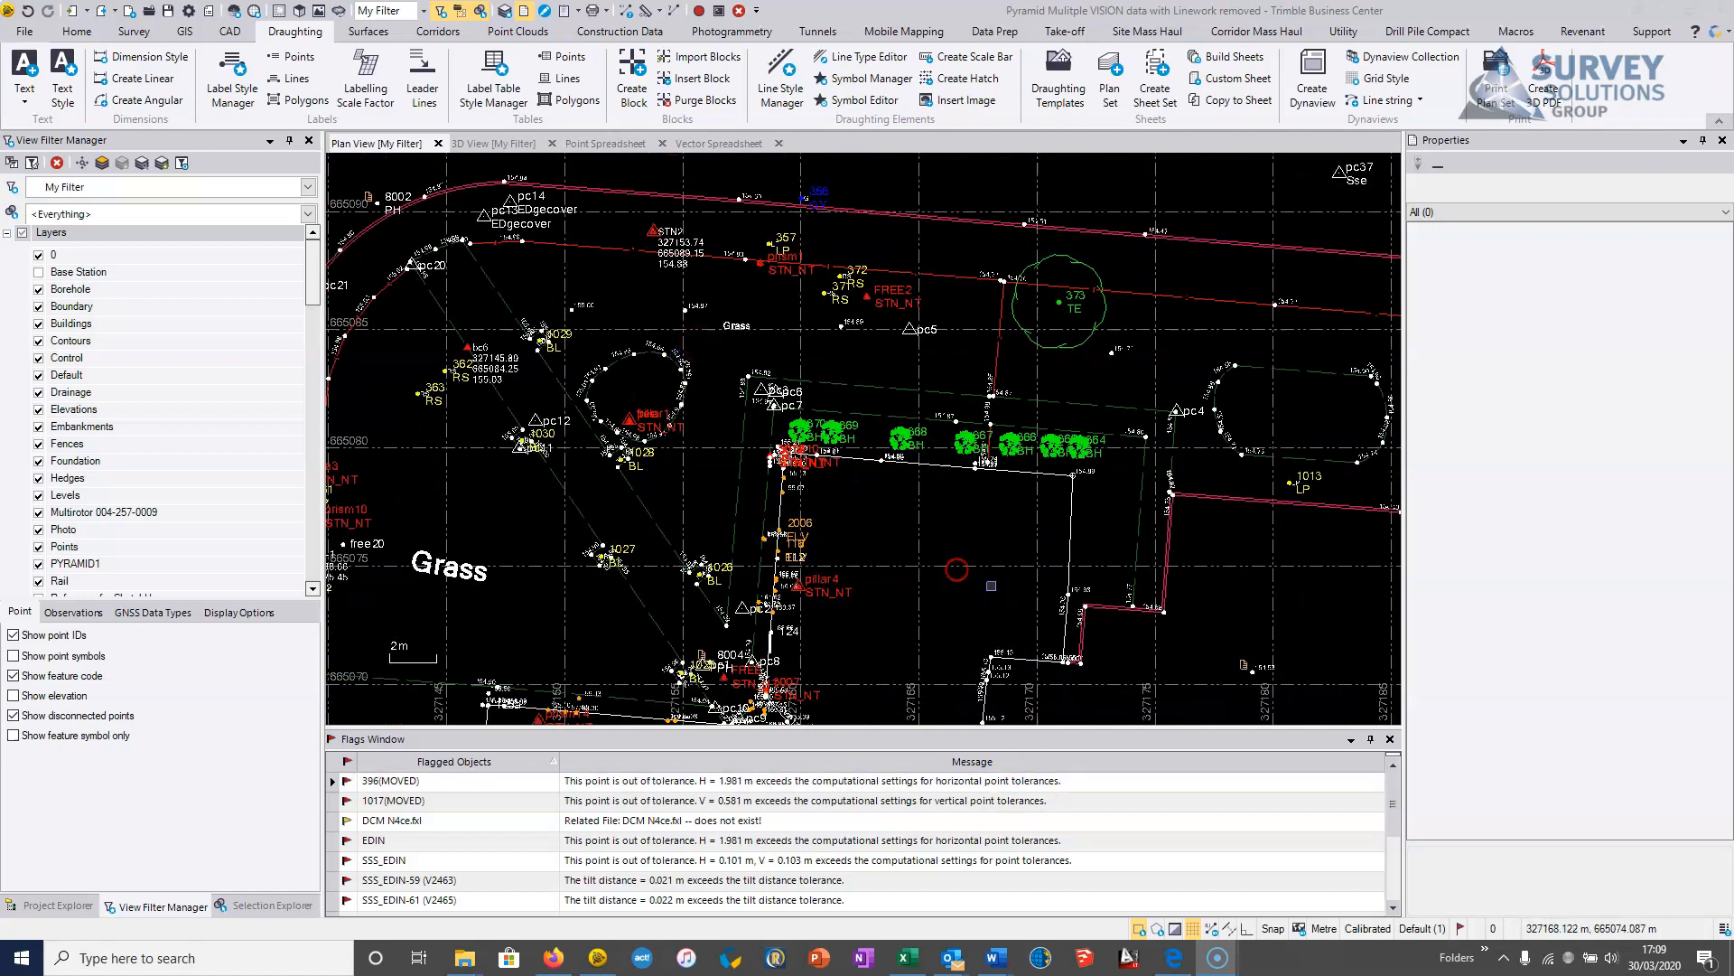
middle_click_drag(992, 584, 847, 407)
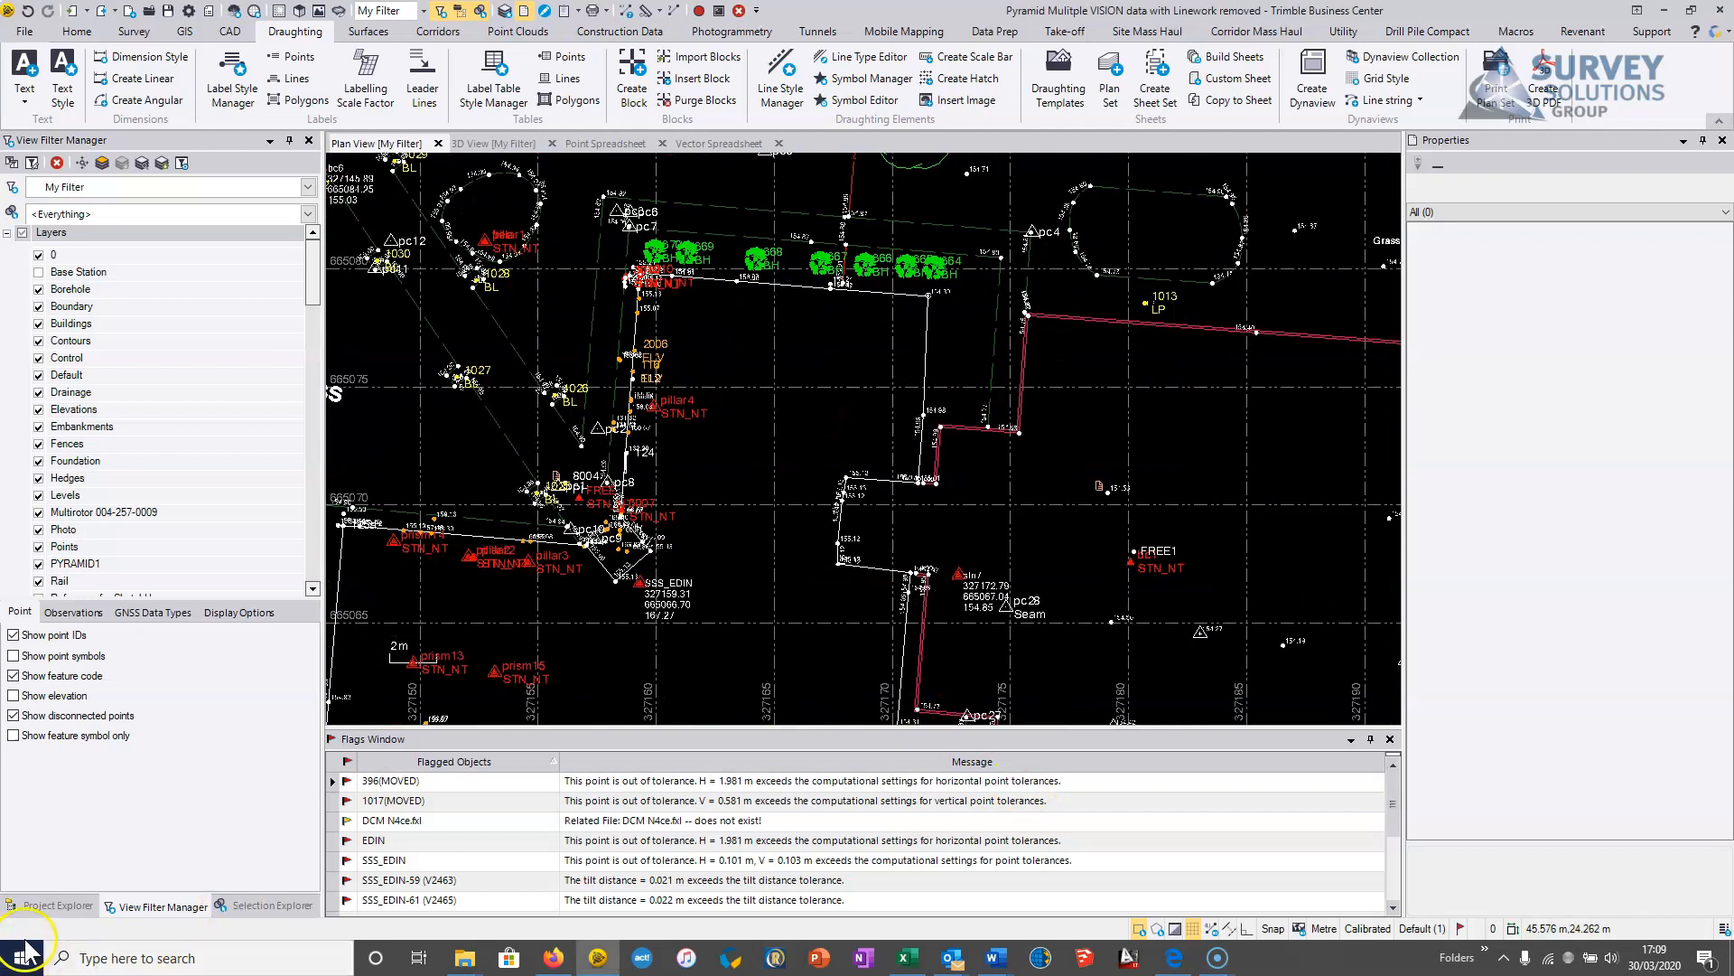